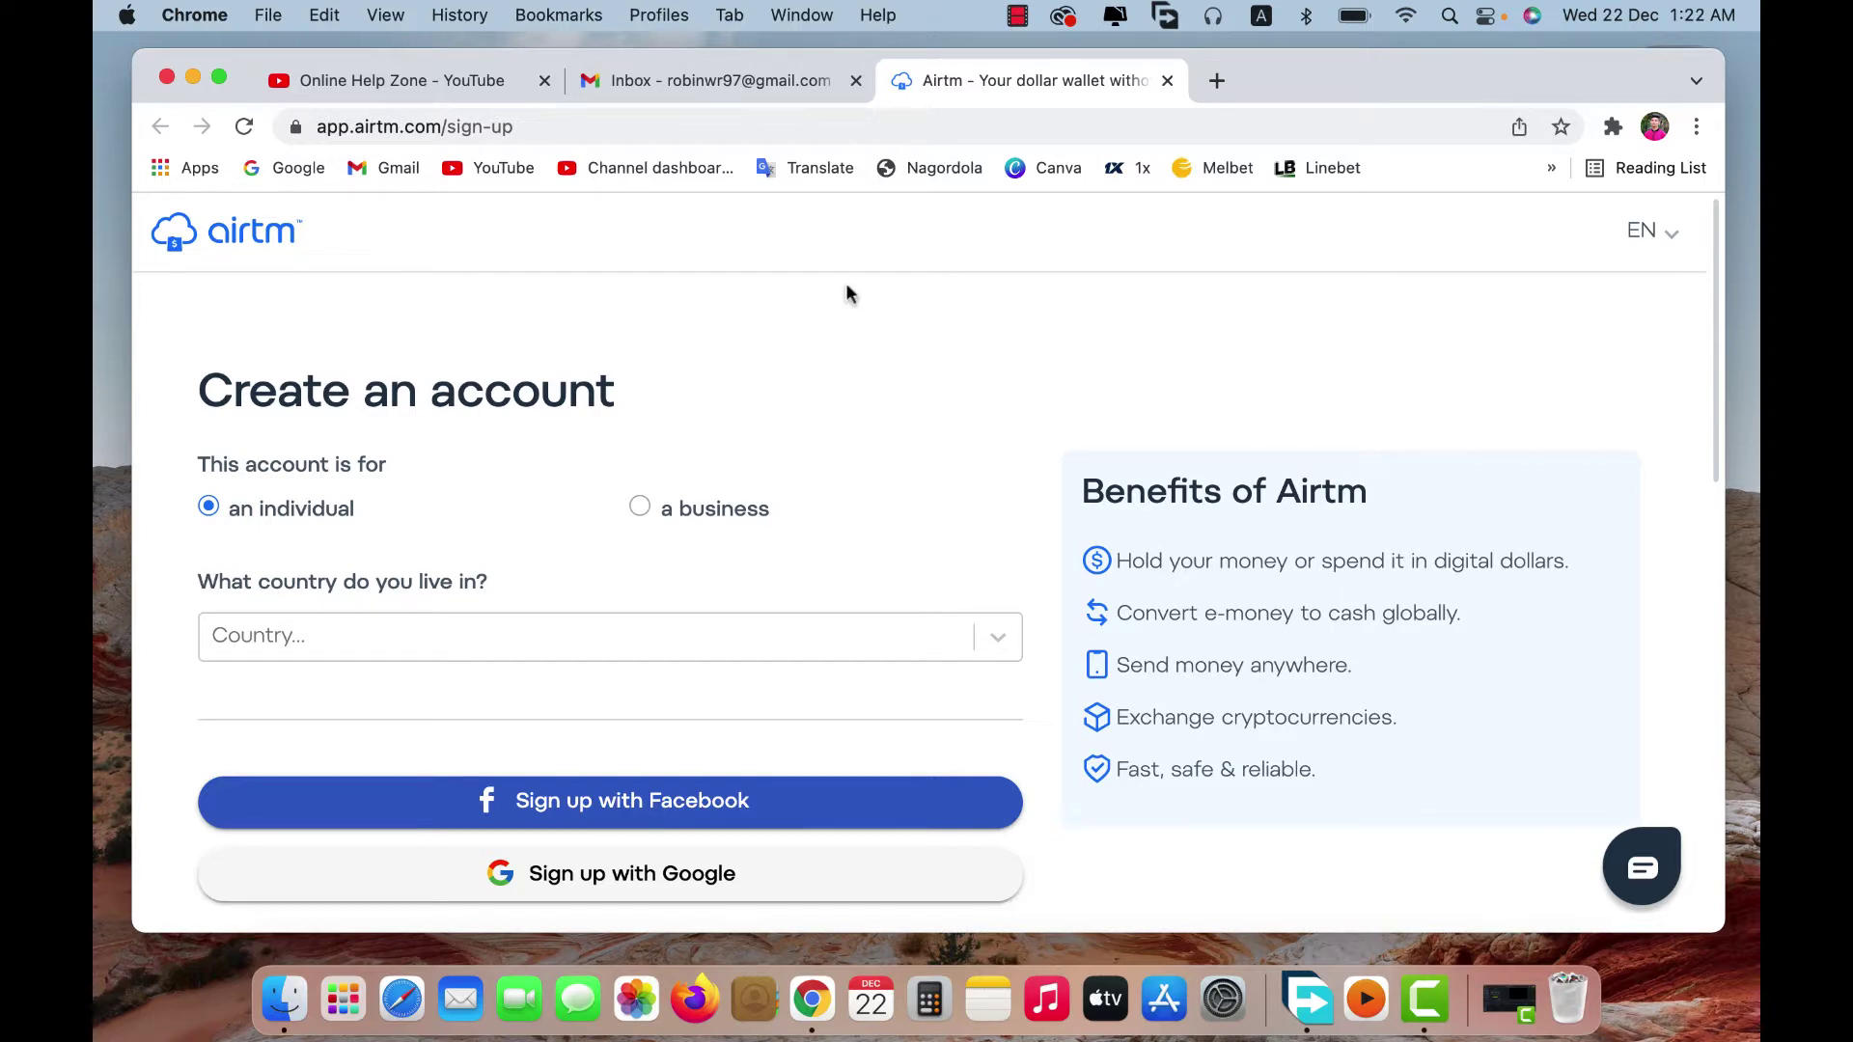
Check a help channel page and the official Airtm website, then return to the sign-up page.
left_click(409, 83)
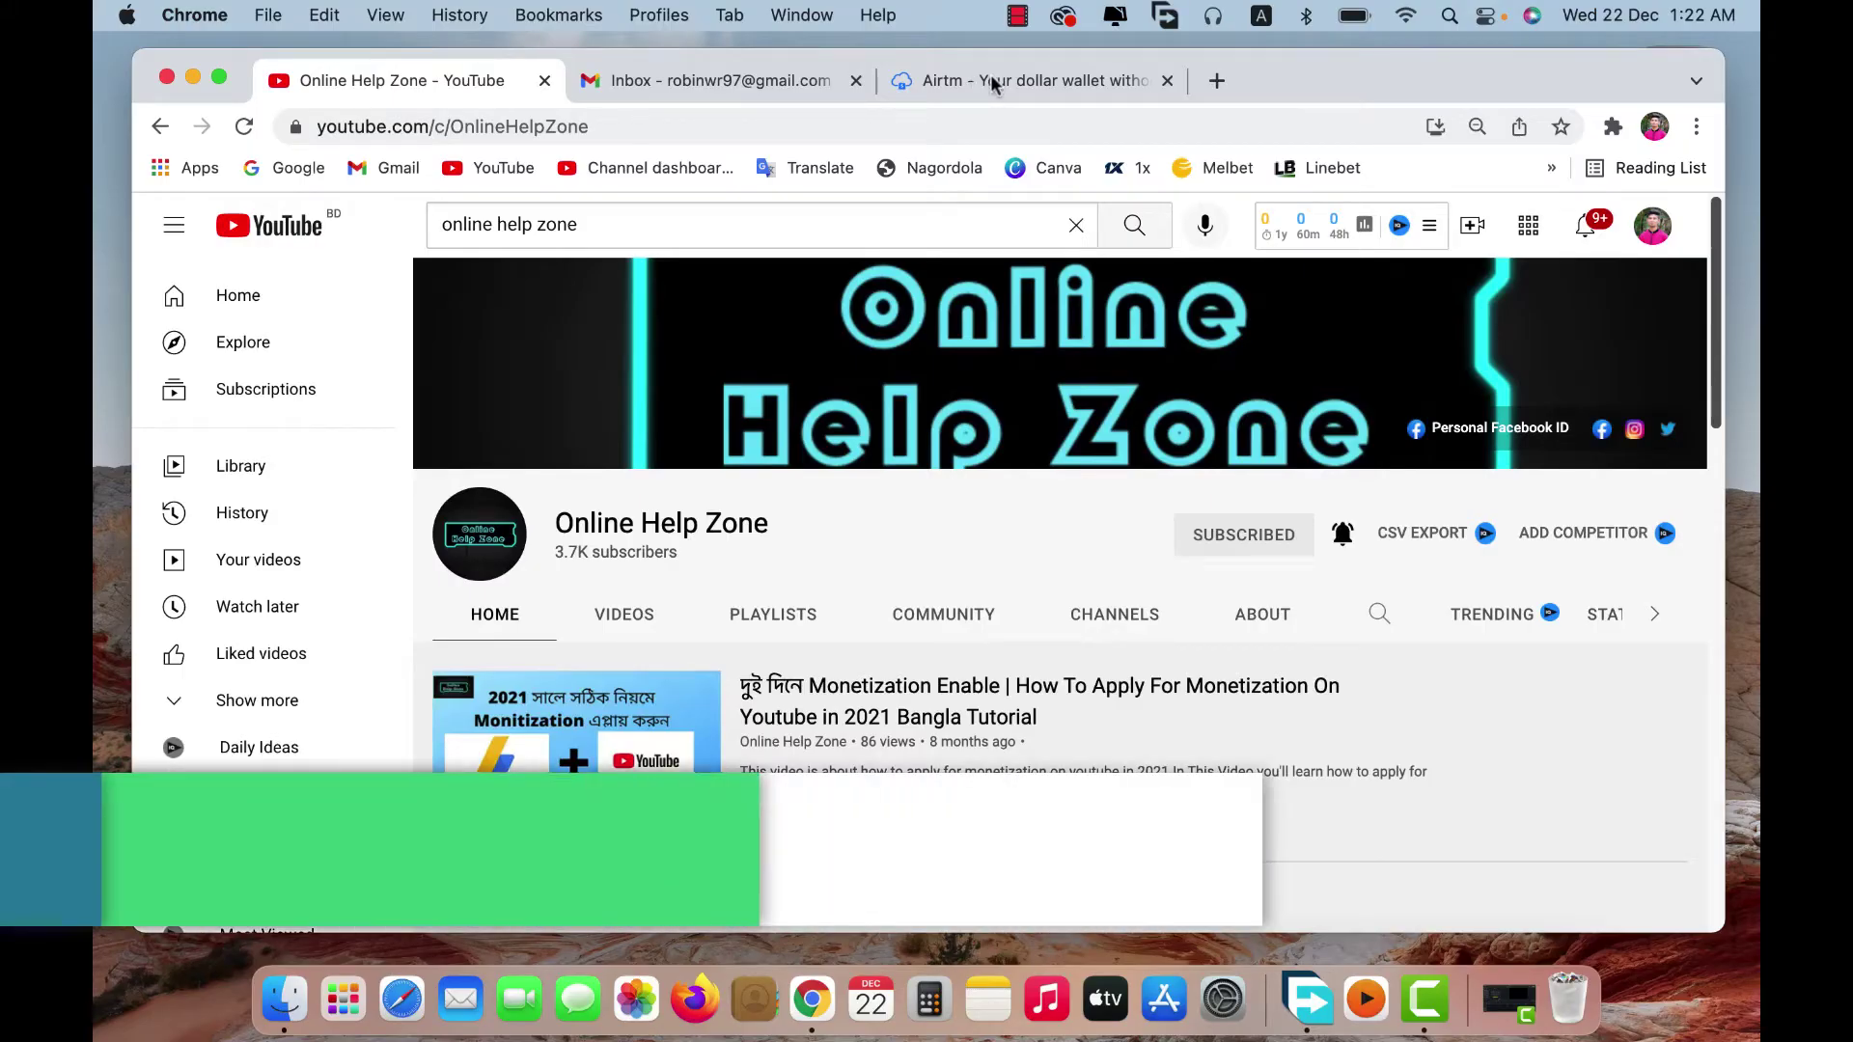
left_click(991, 79)
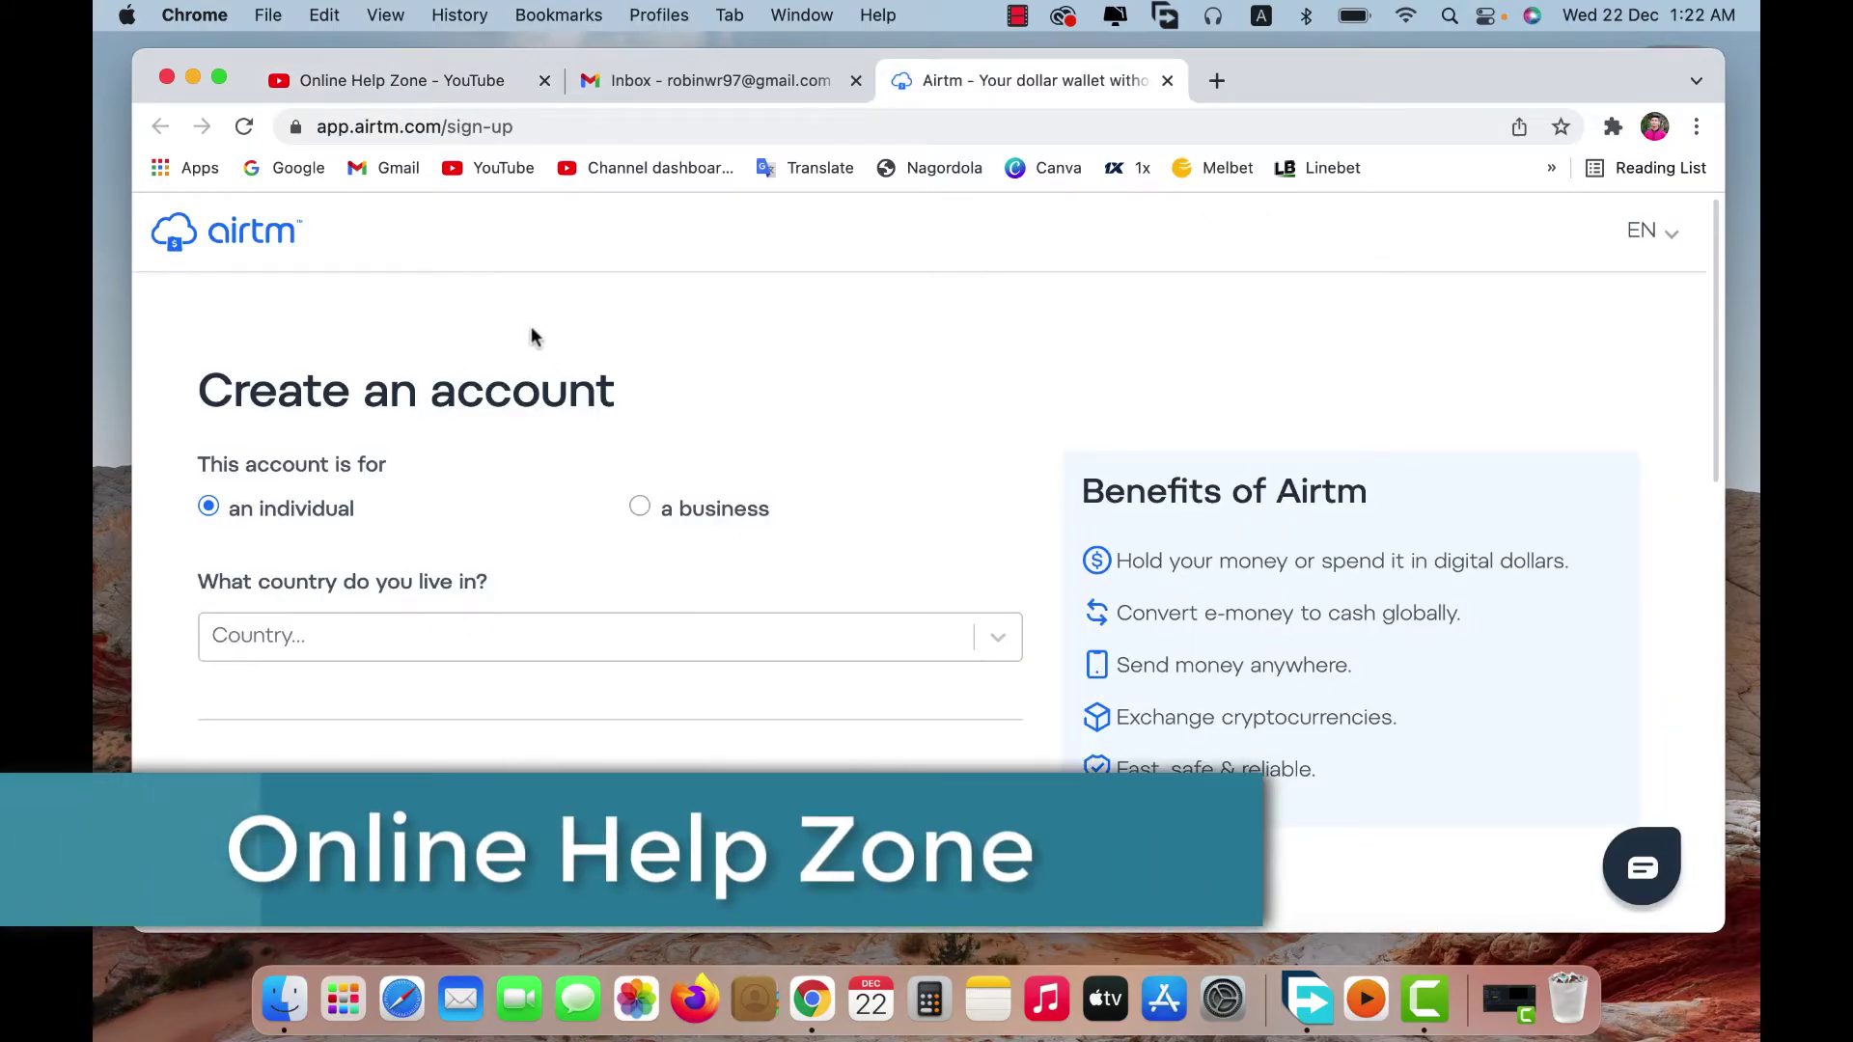
left_click(1216, 80)
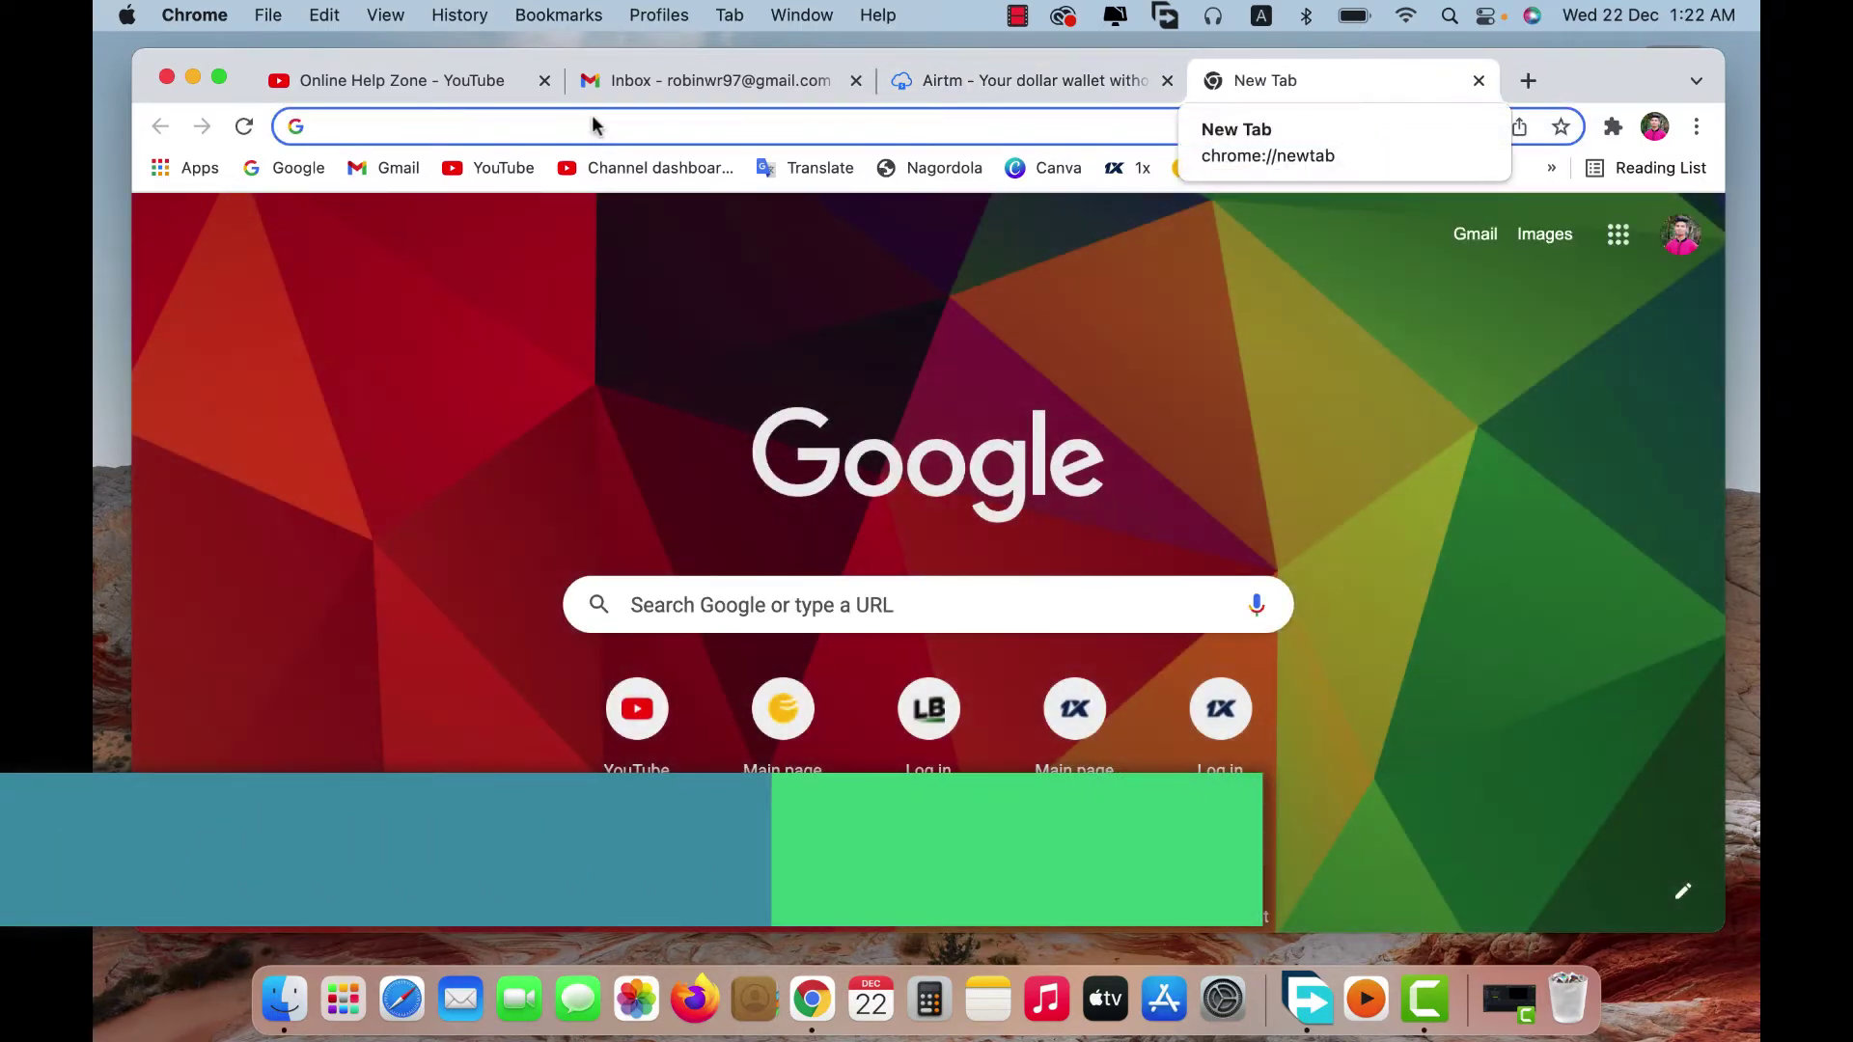
type("airtm")
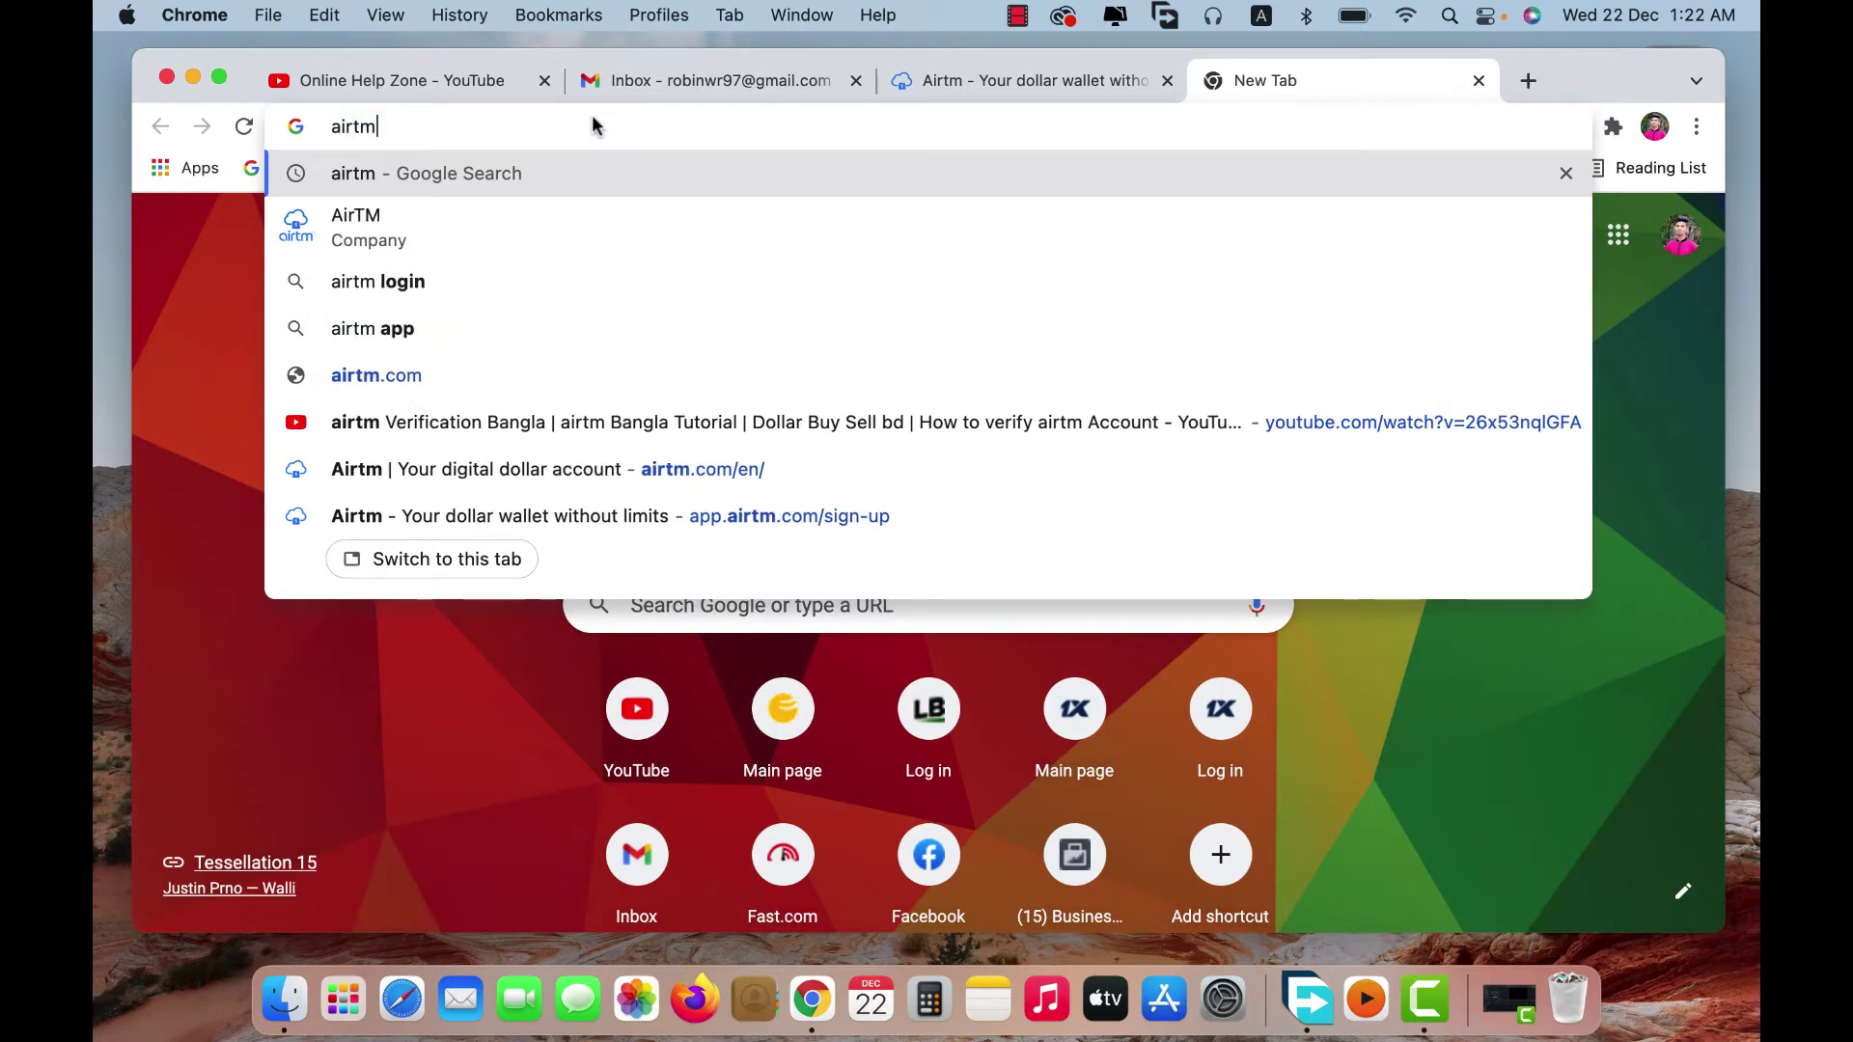
key("Return")
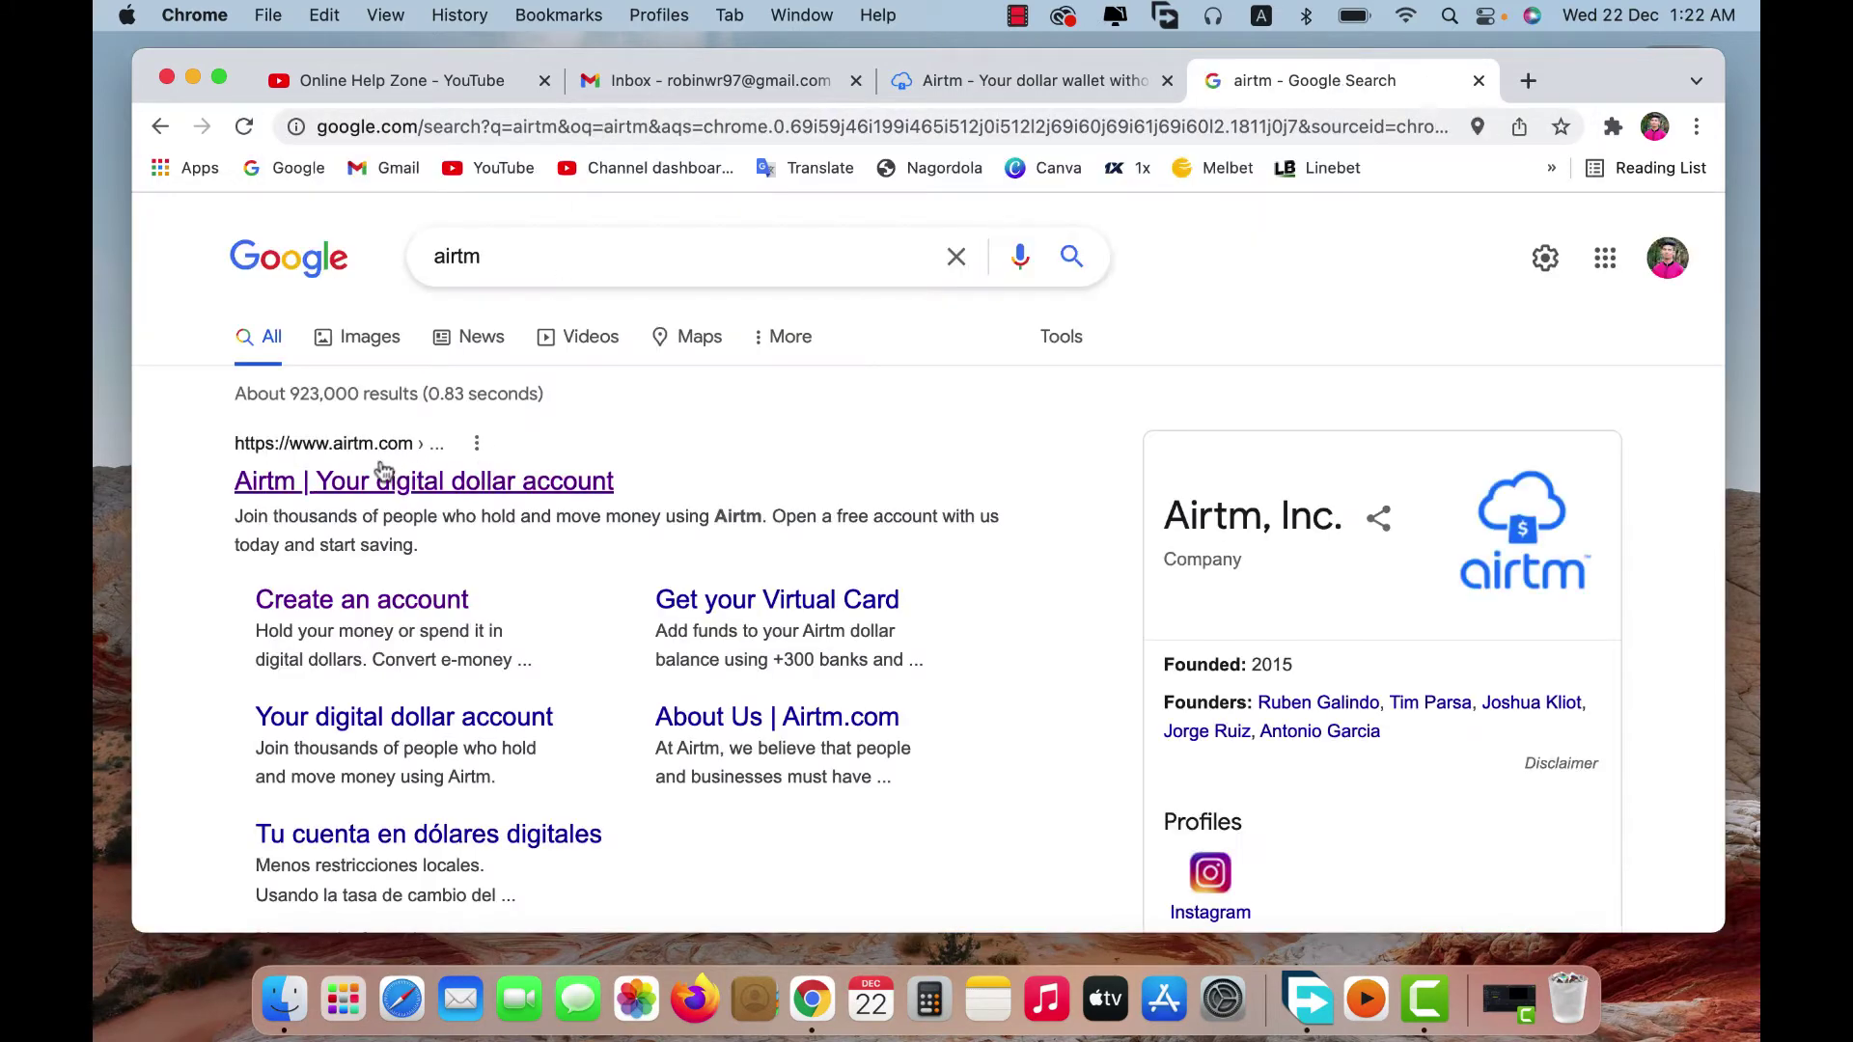
left_click(476, 480)
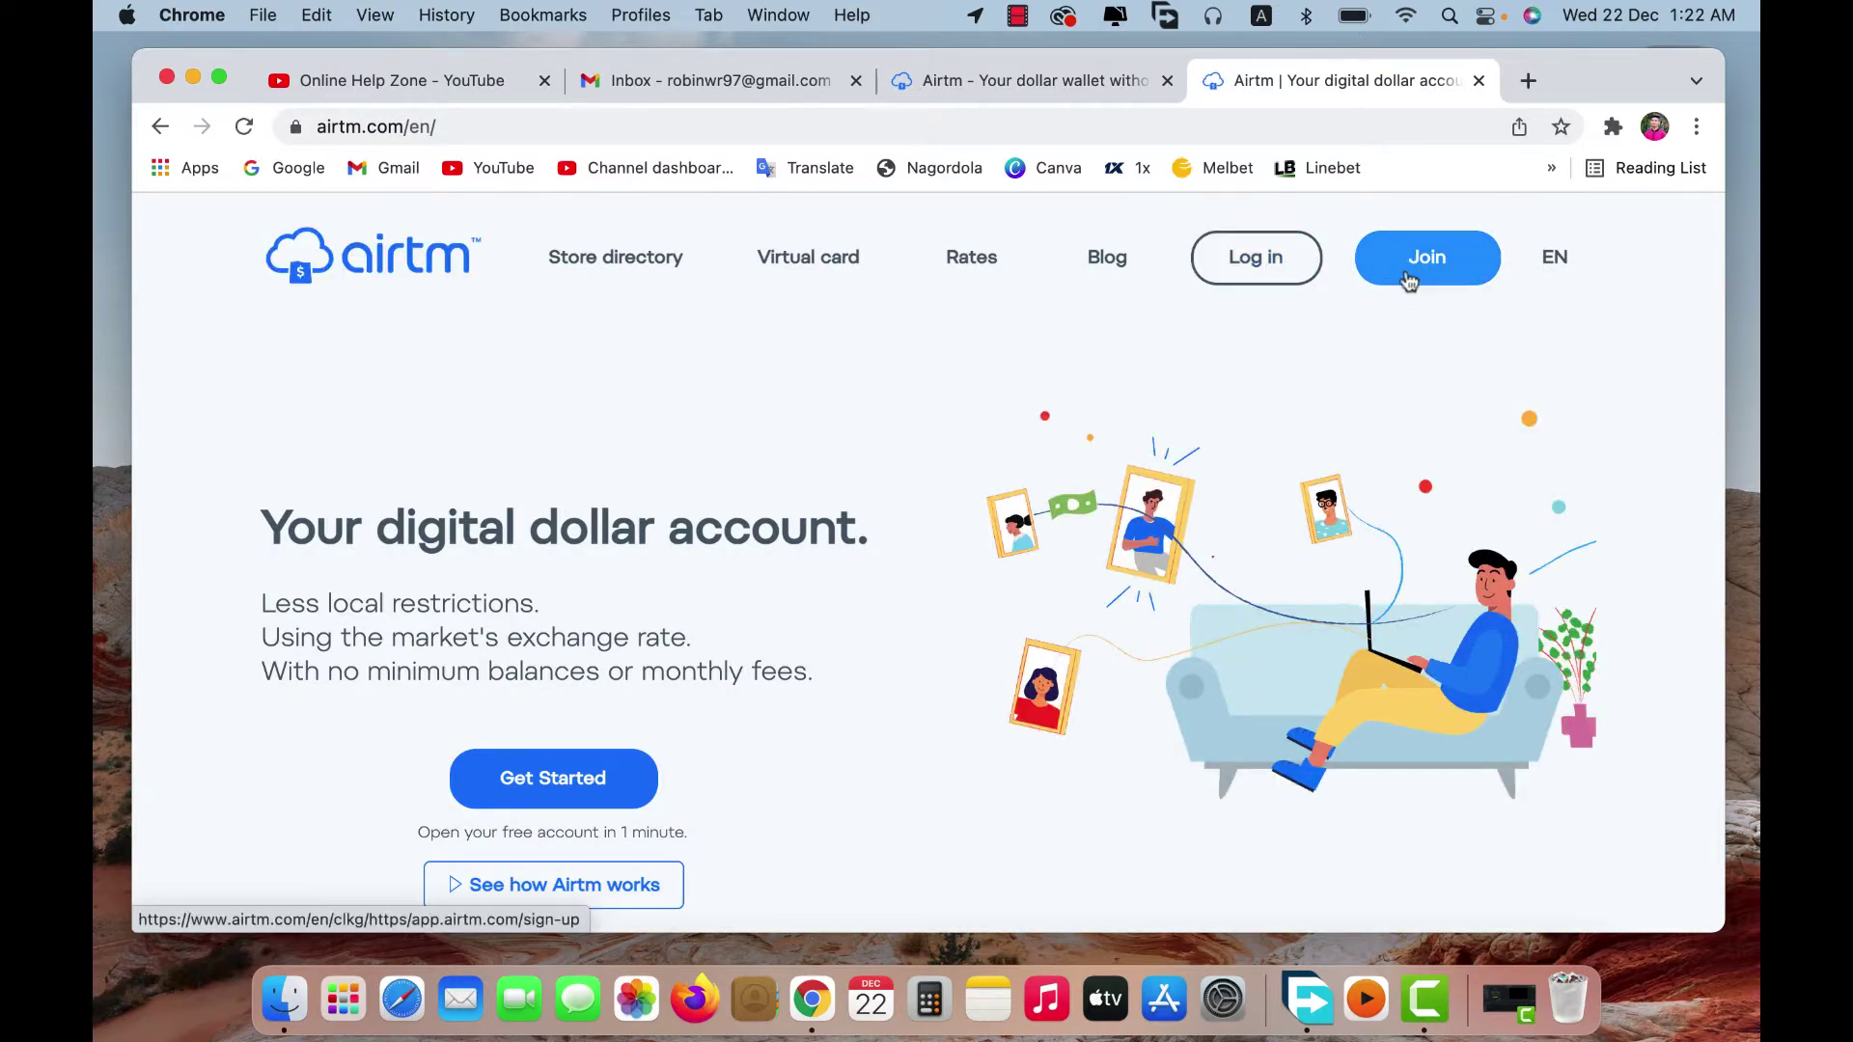
left_click(1479, 80)
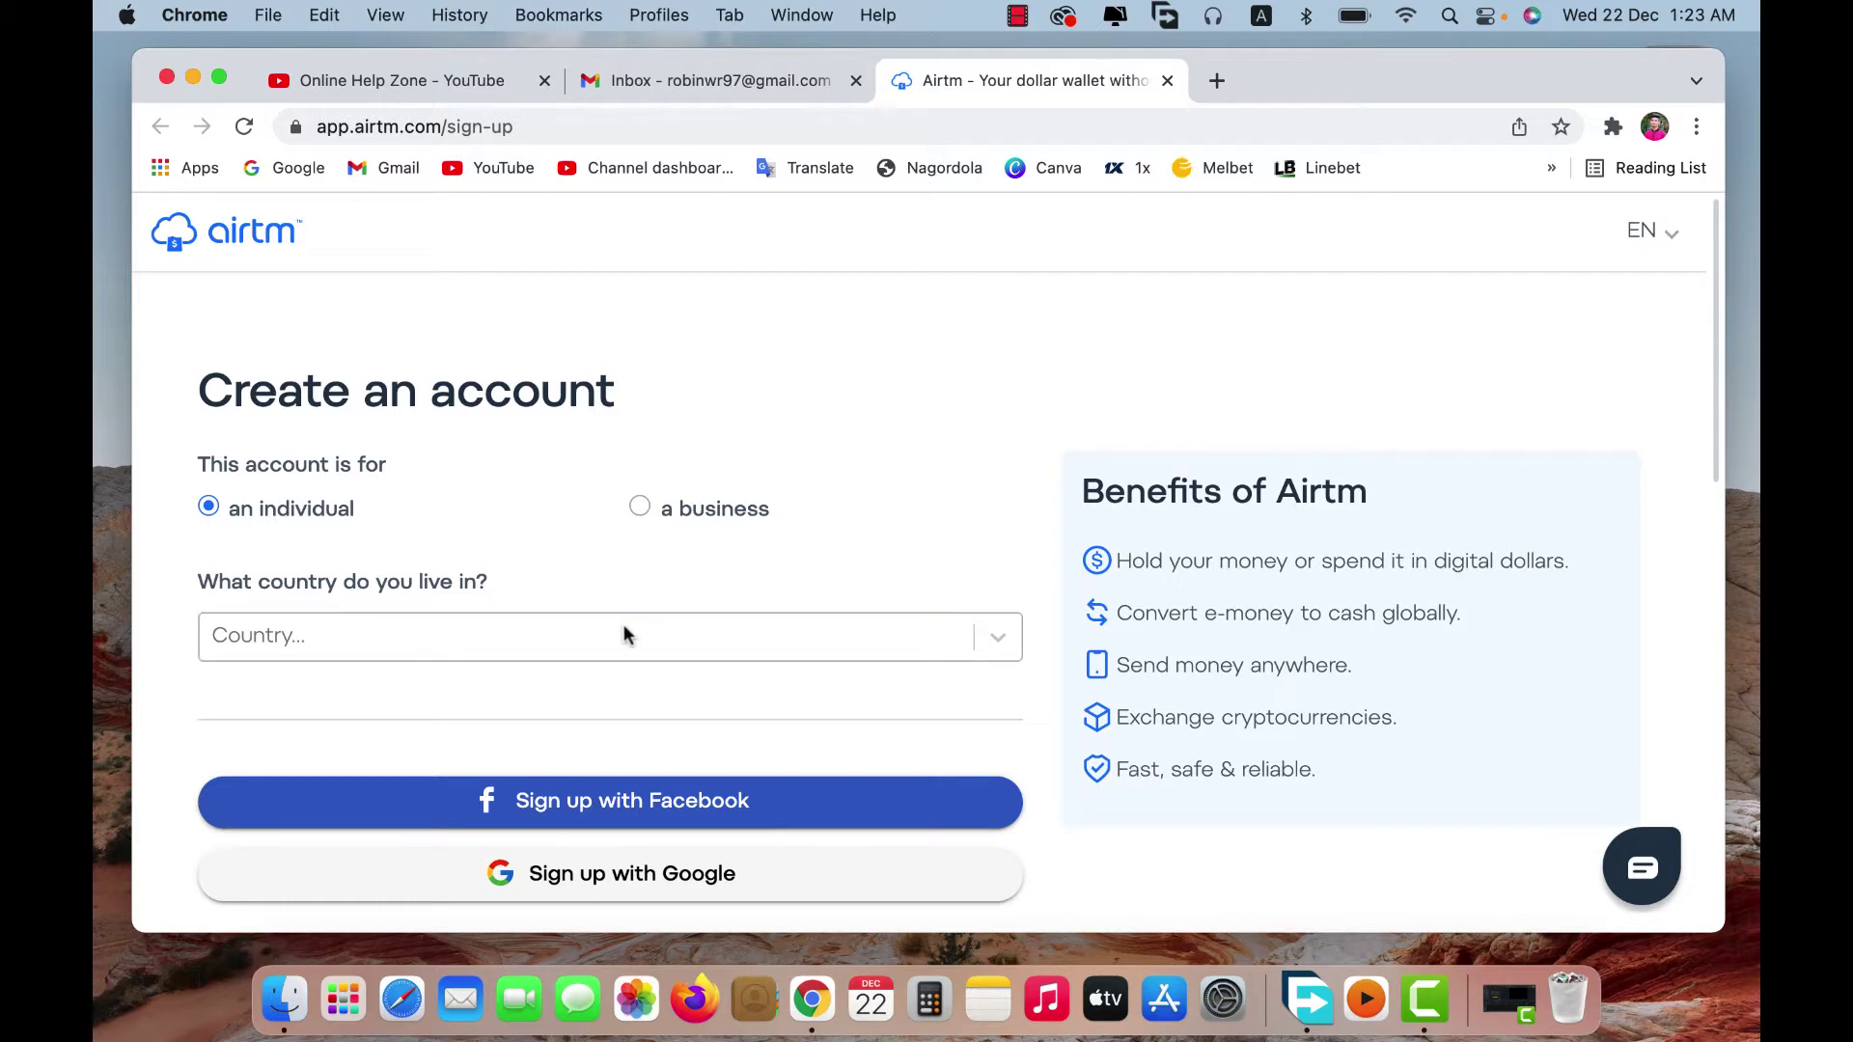
Set the country of residence to Bangladesh by searching 'bang'.
left_click(667, 637)
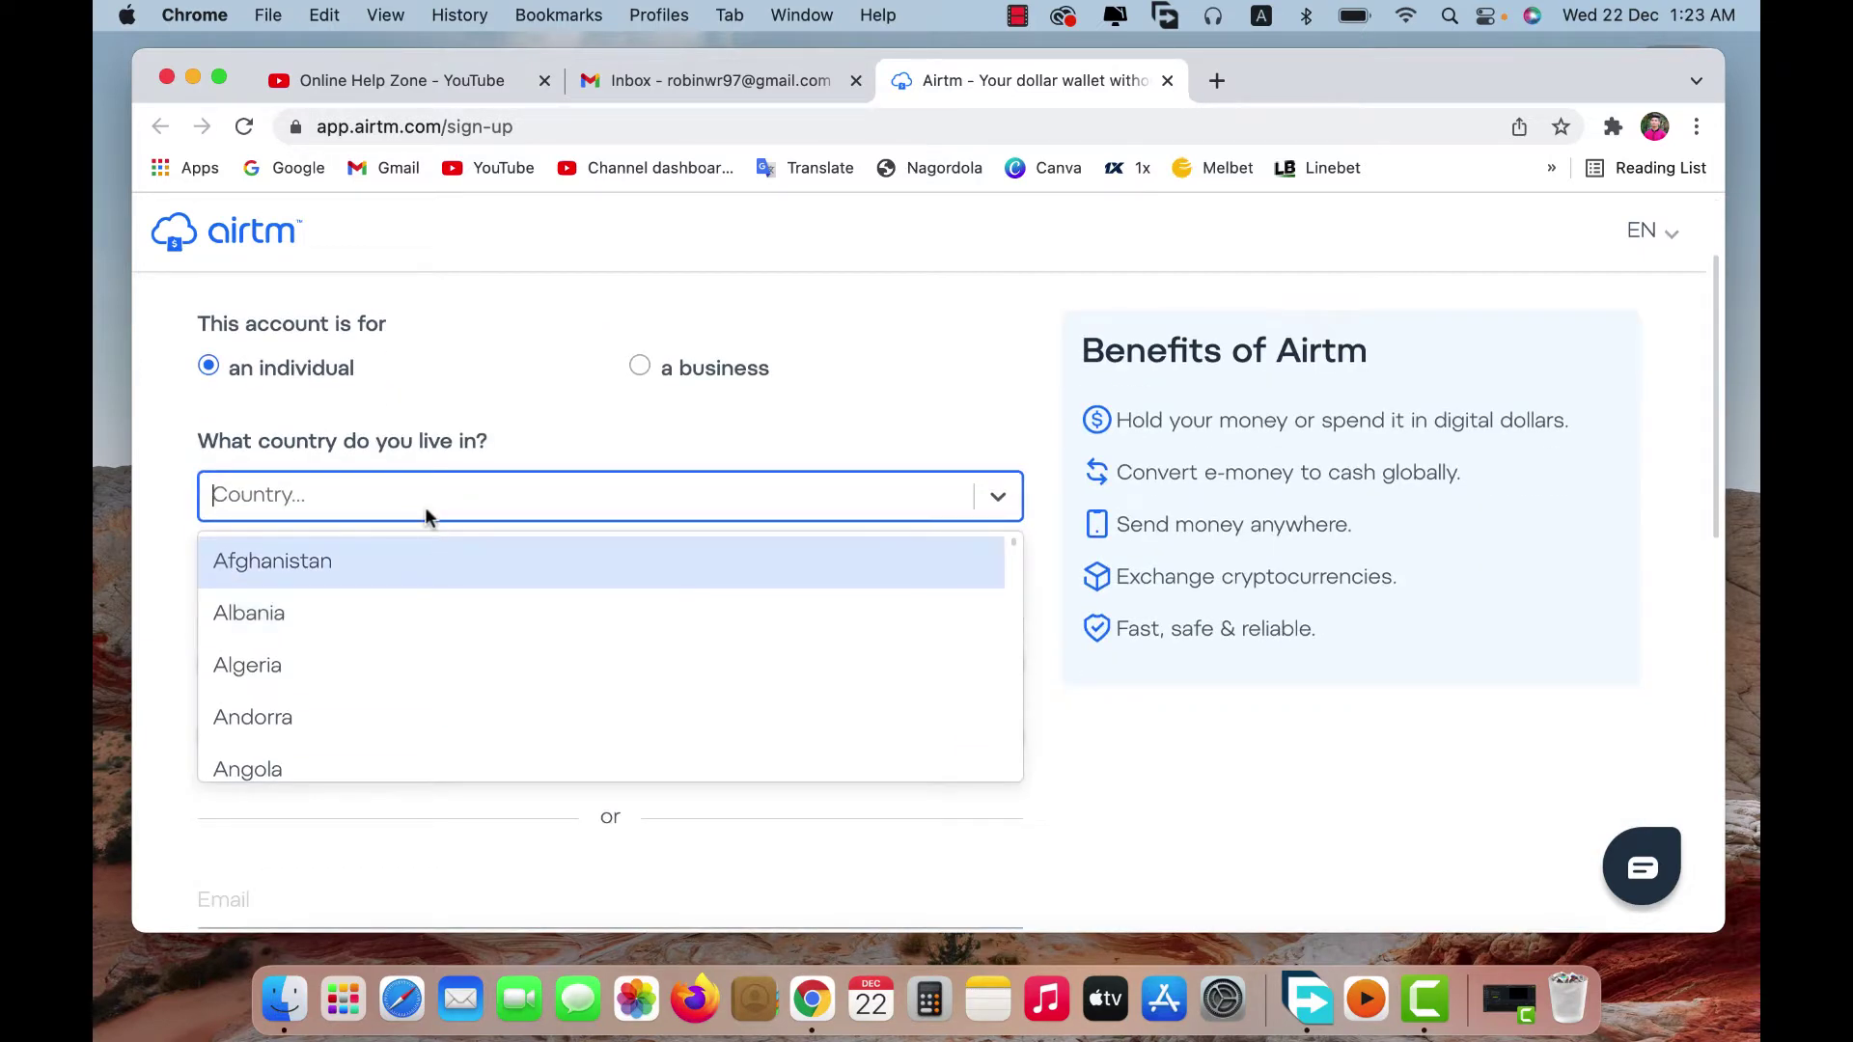
type("bang")
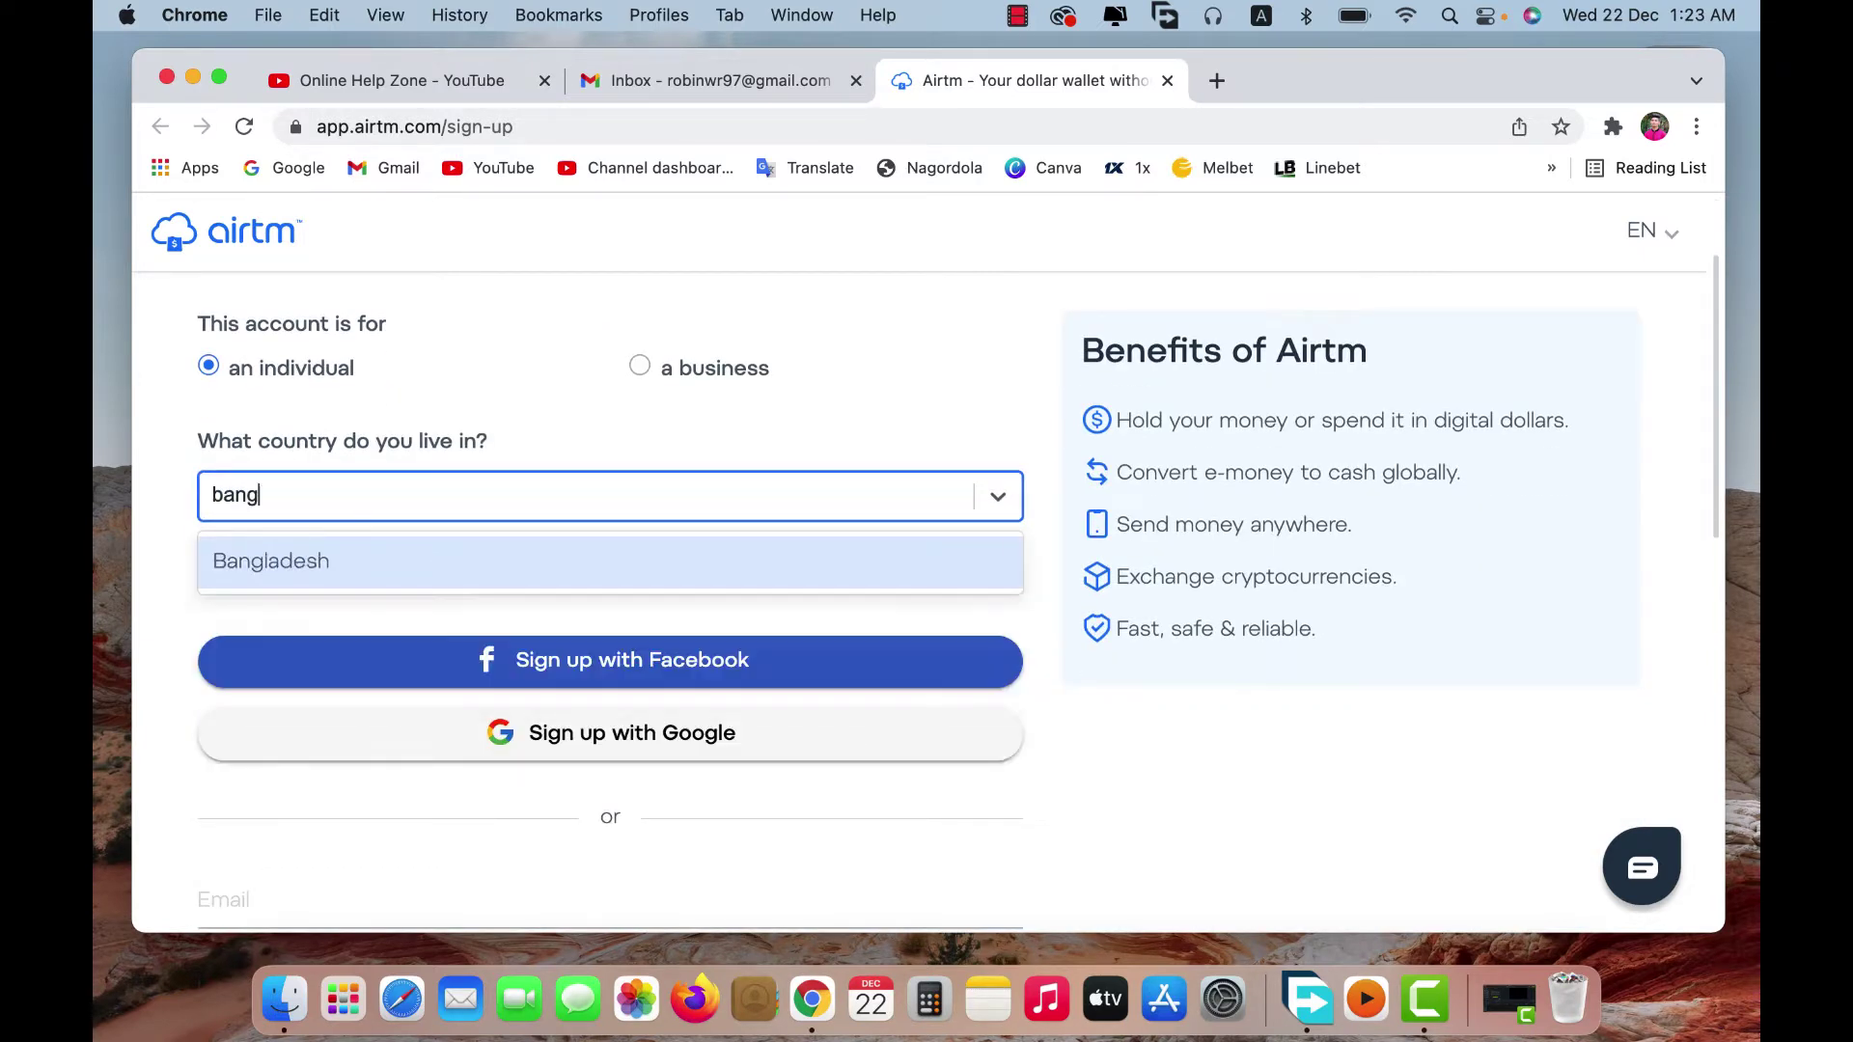
left_click(332, 562)
scroll(778, 617, "down", 3)
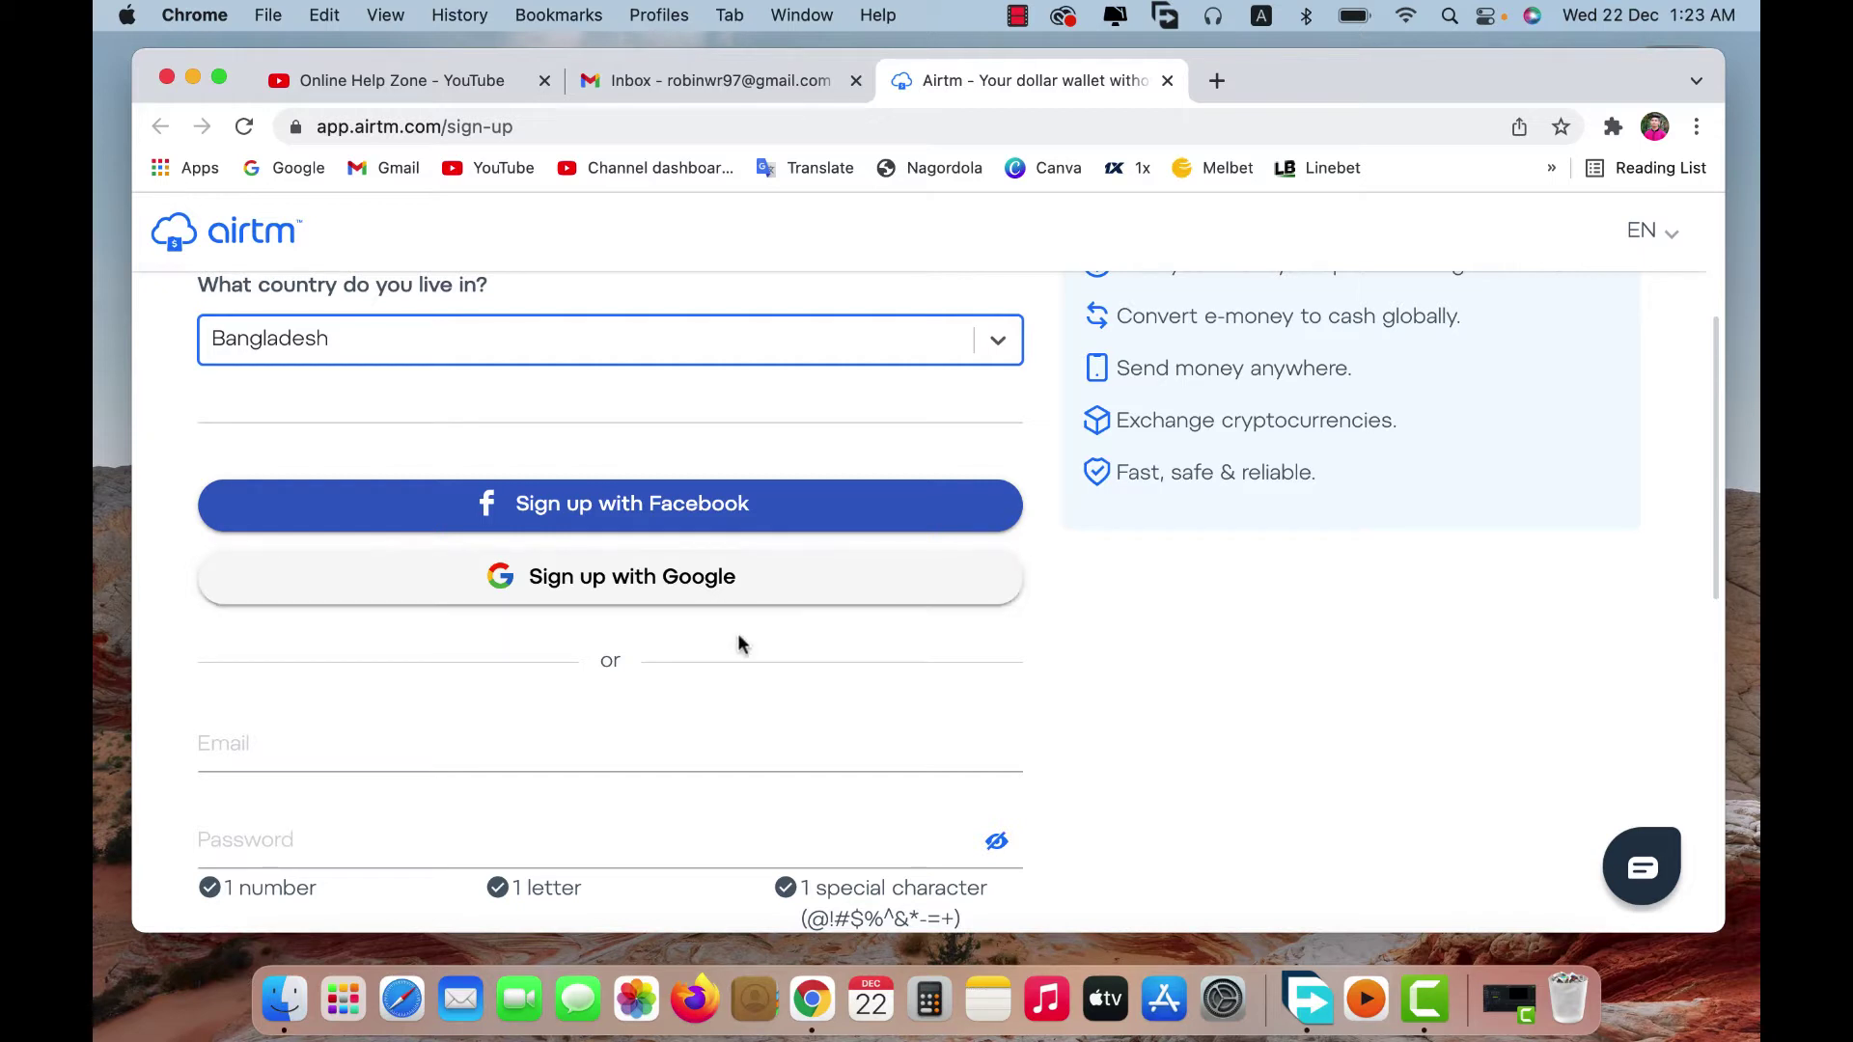
scroll(738, 637, "down", 3)
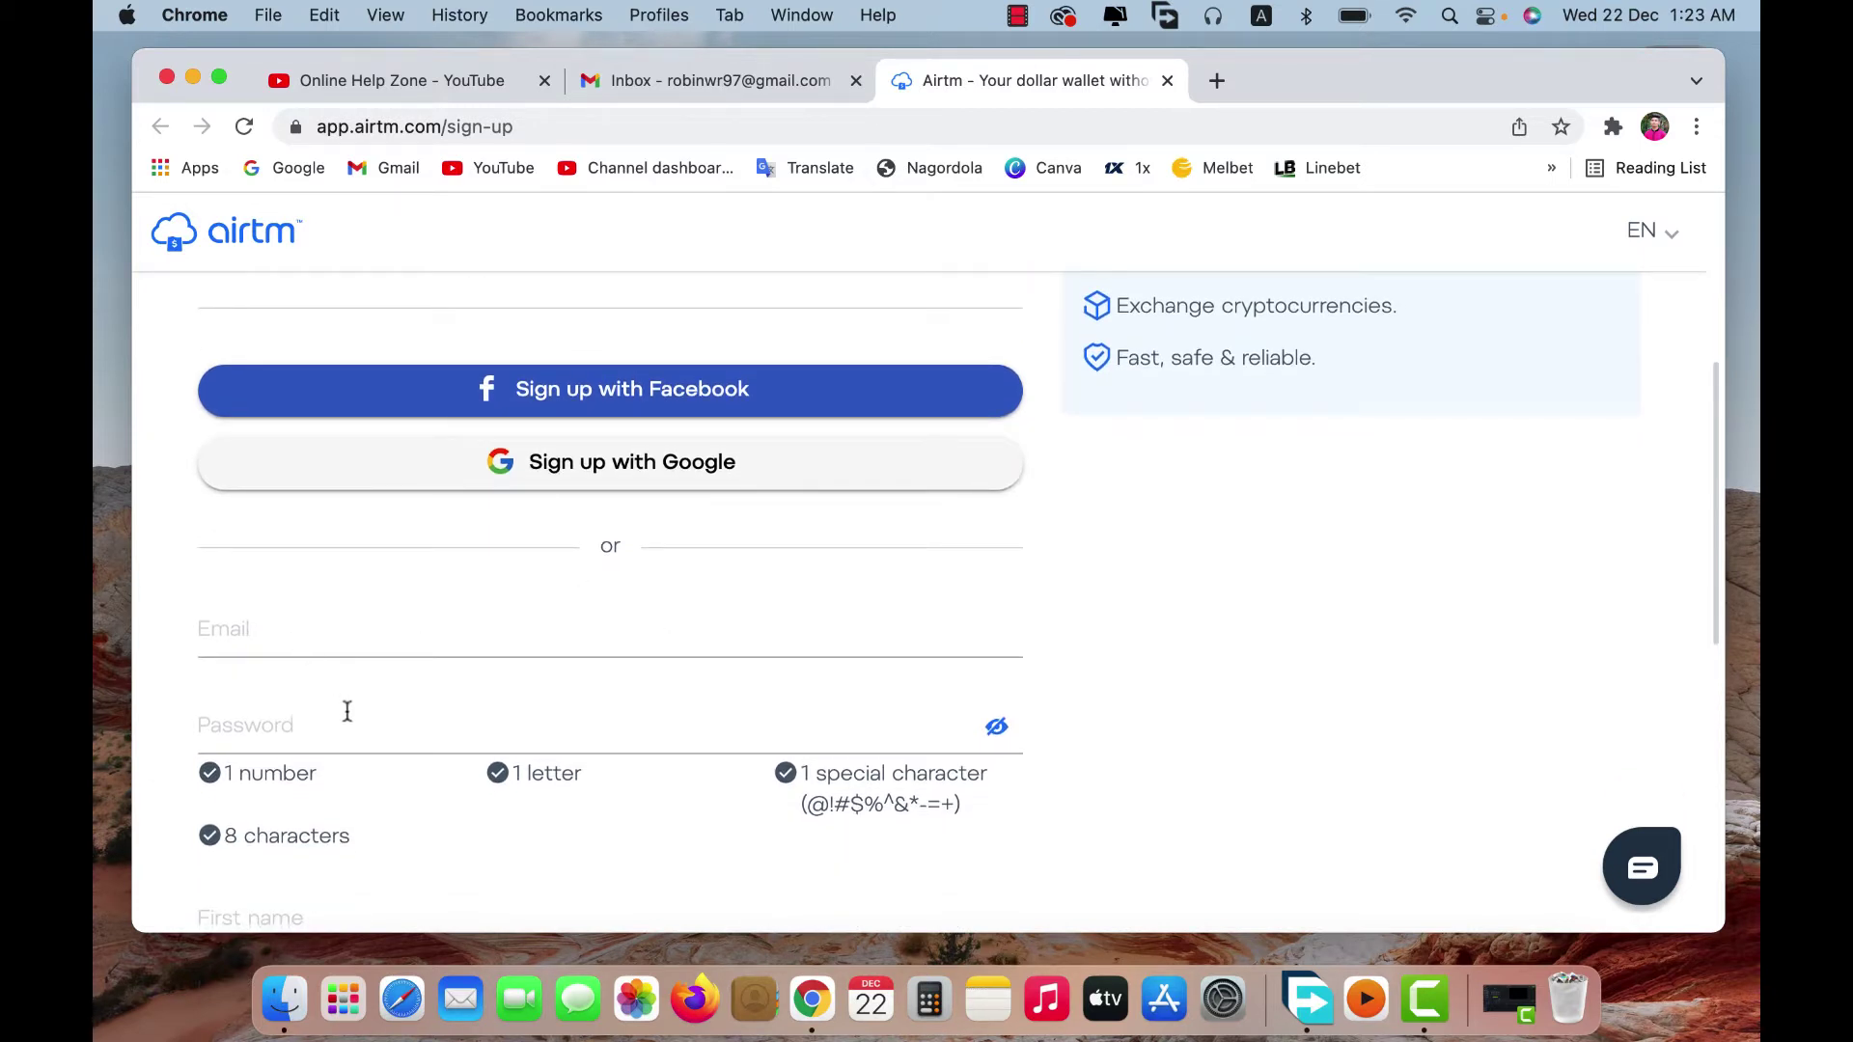
Enter the account e-mail address and a password meeting all requirements.
left_click(305, 623)
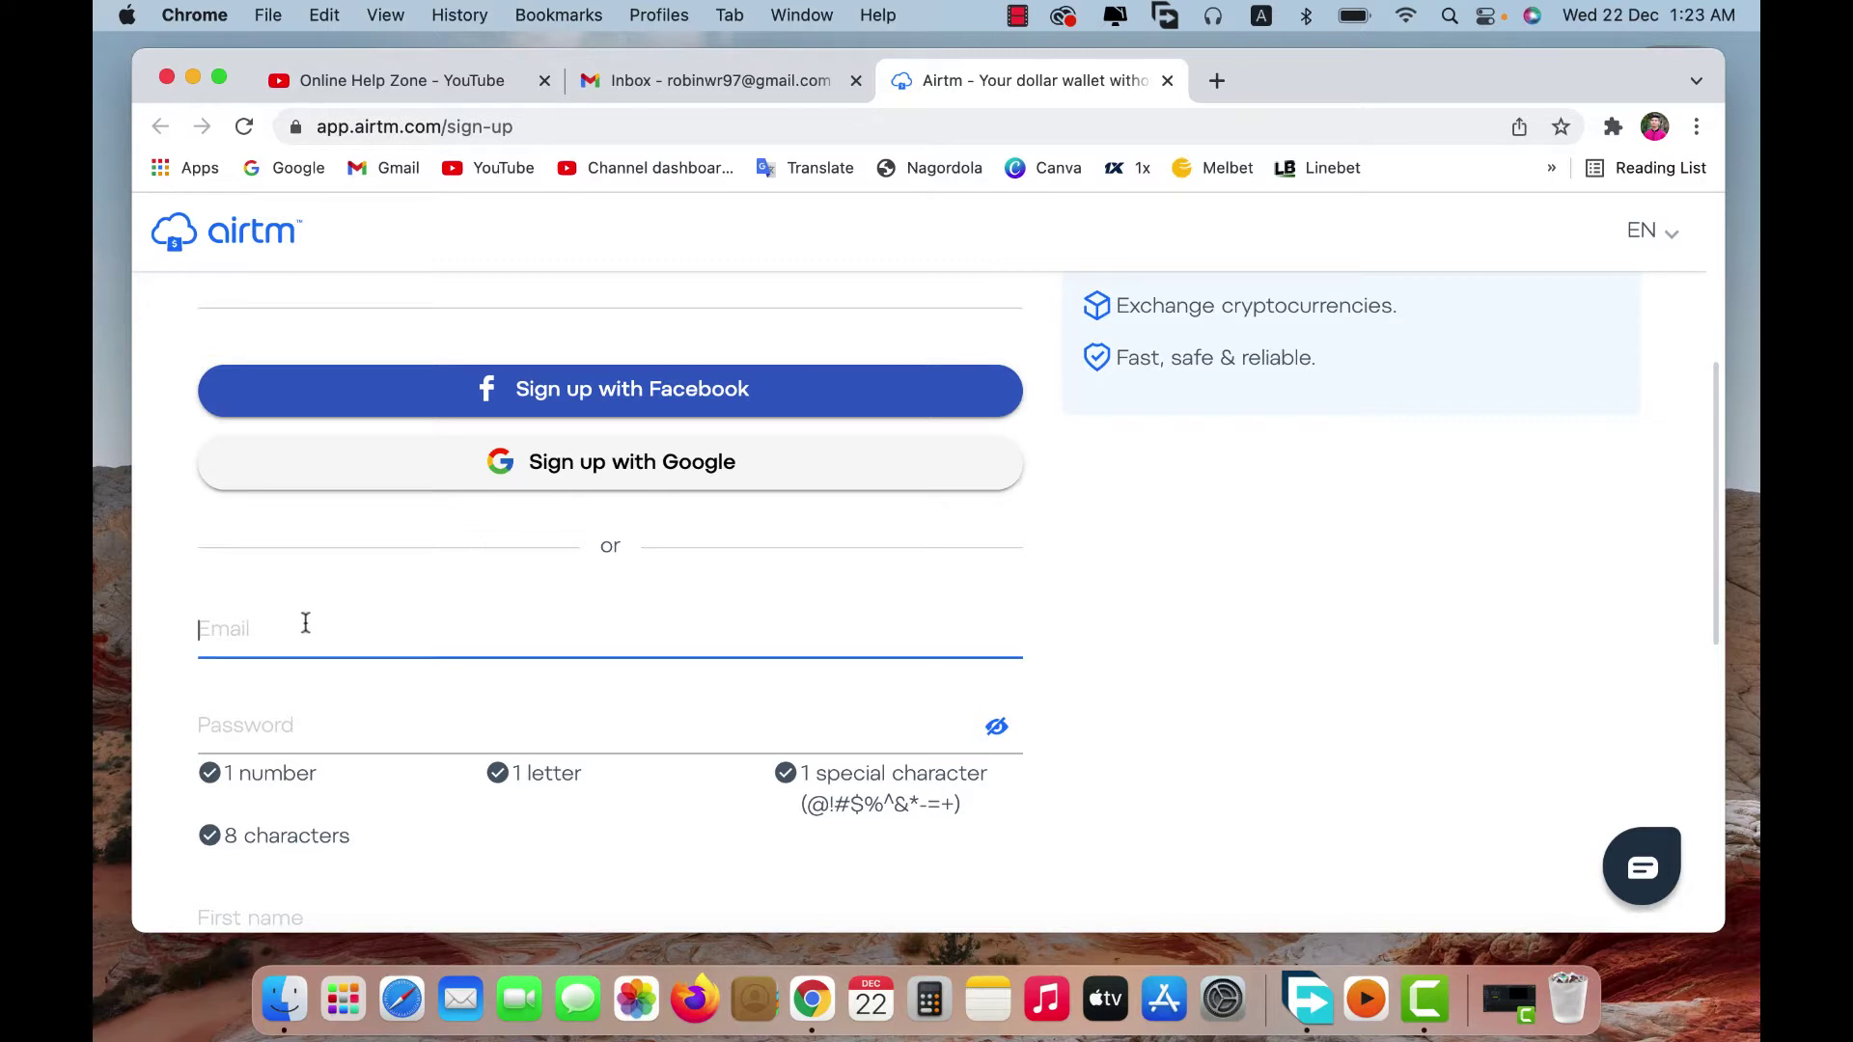
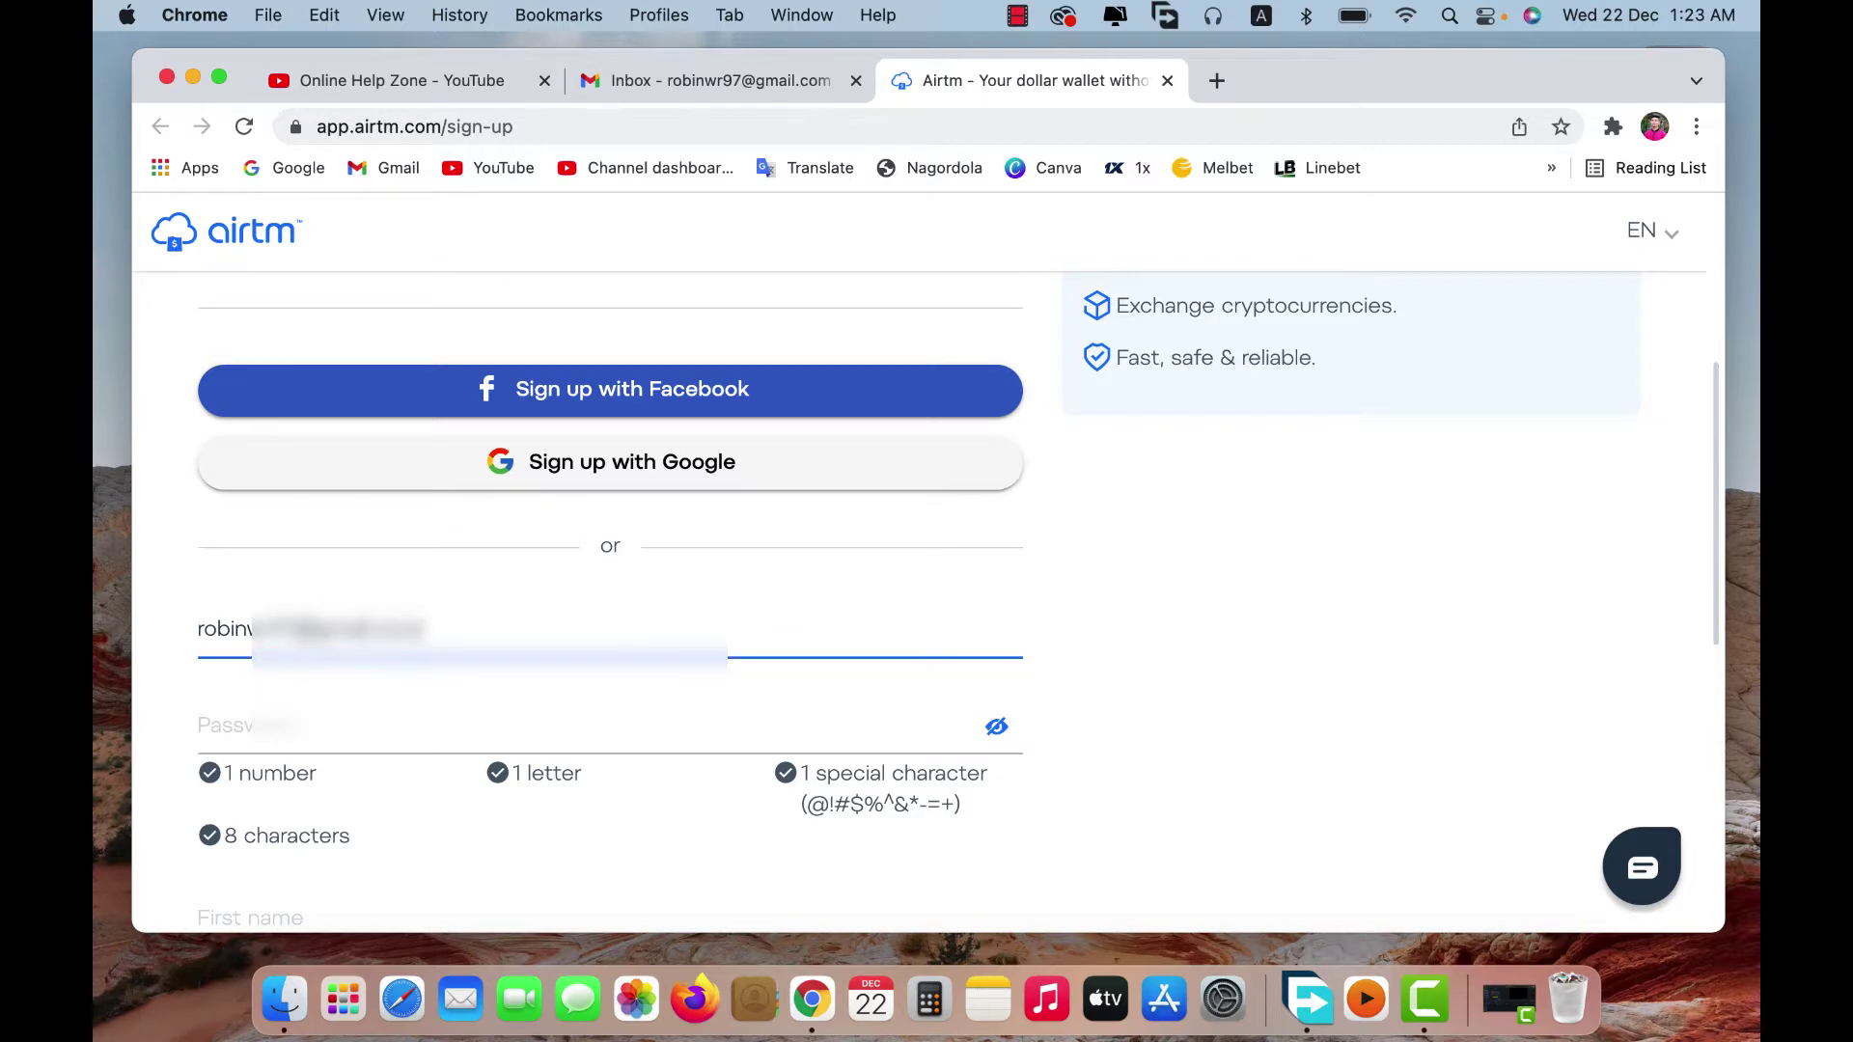
left_click(199, 726)
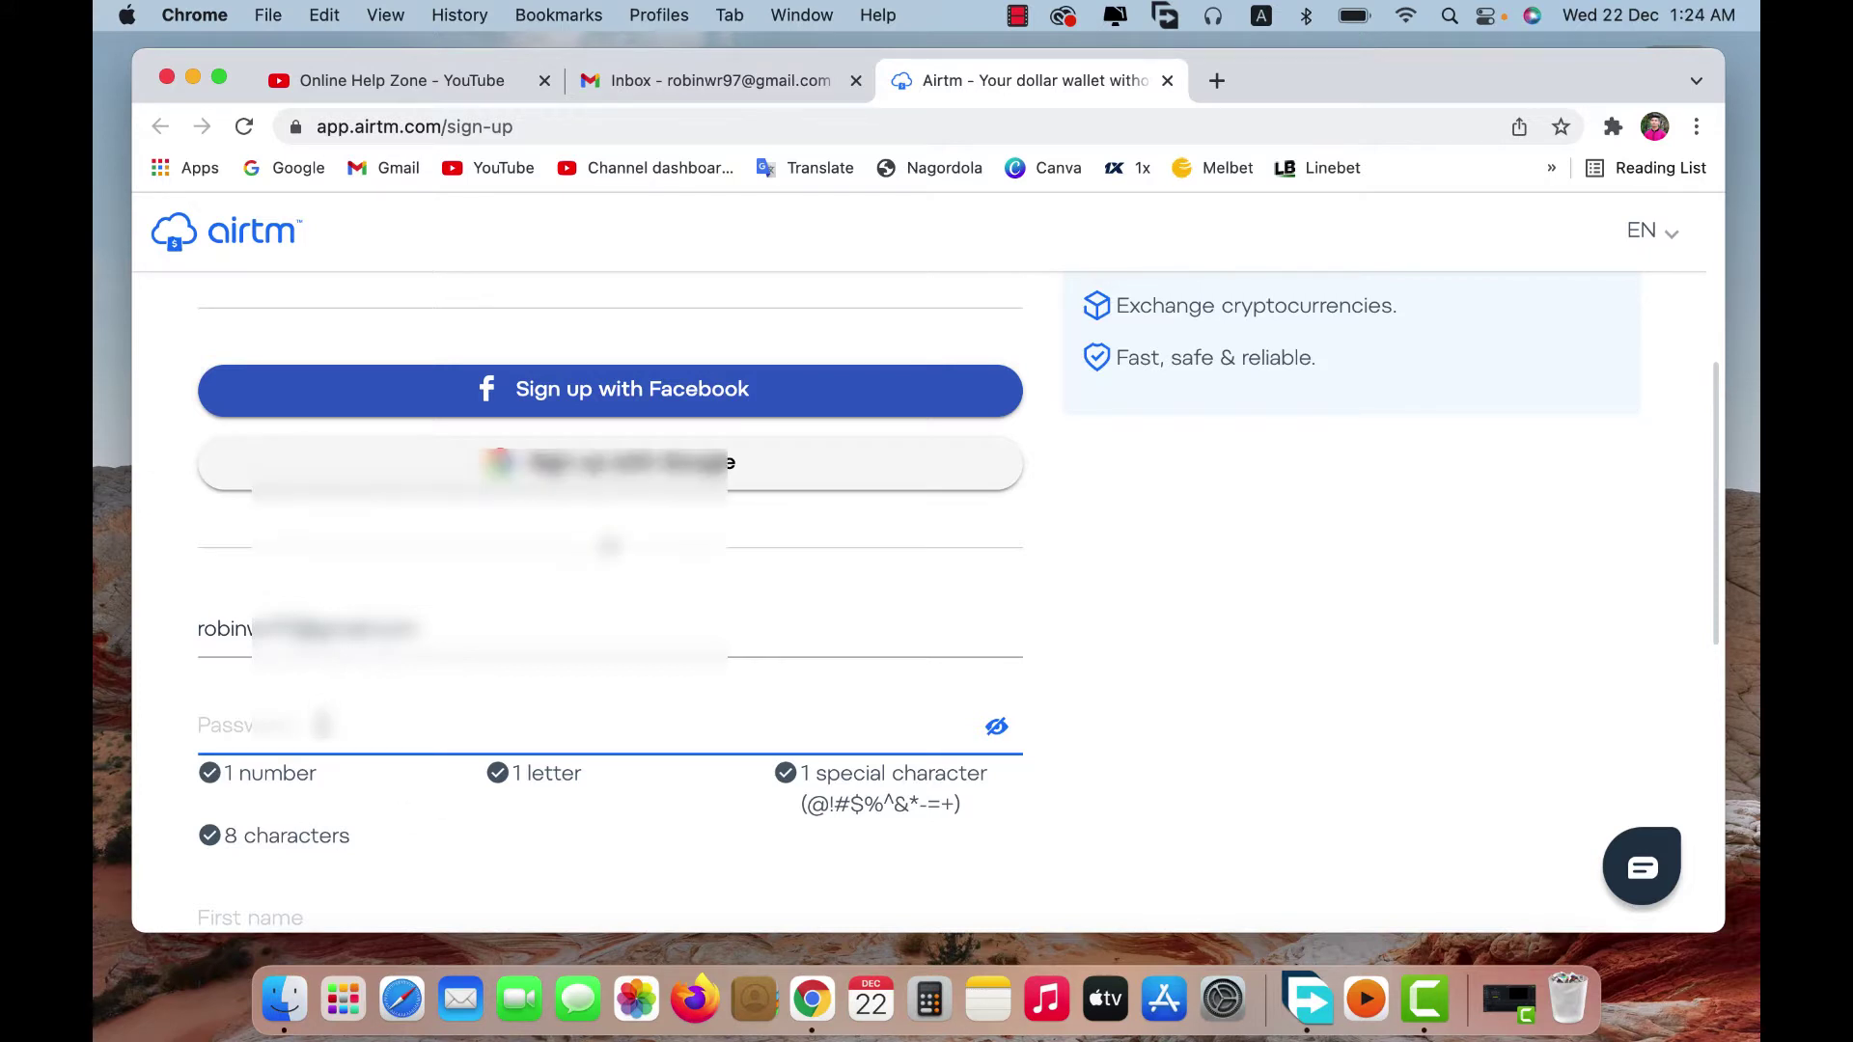
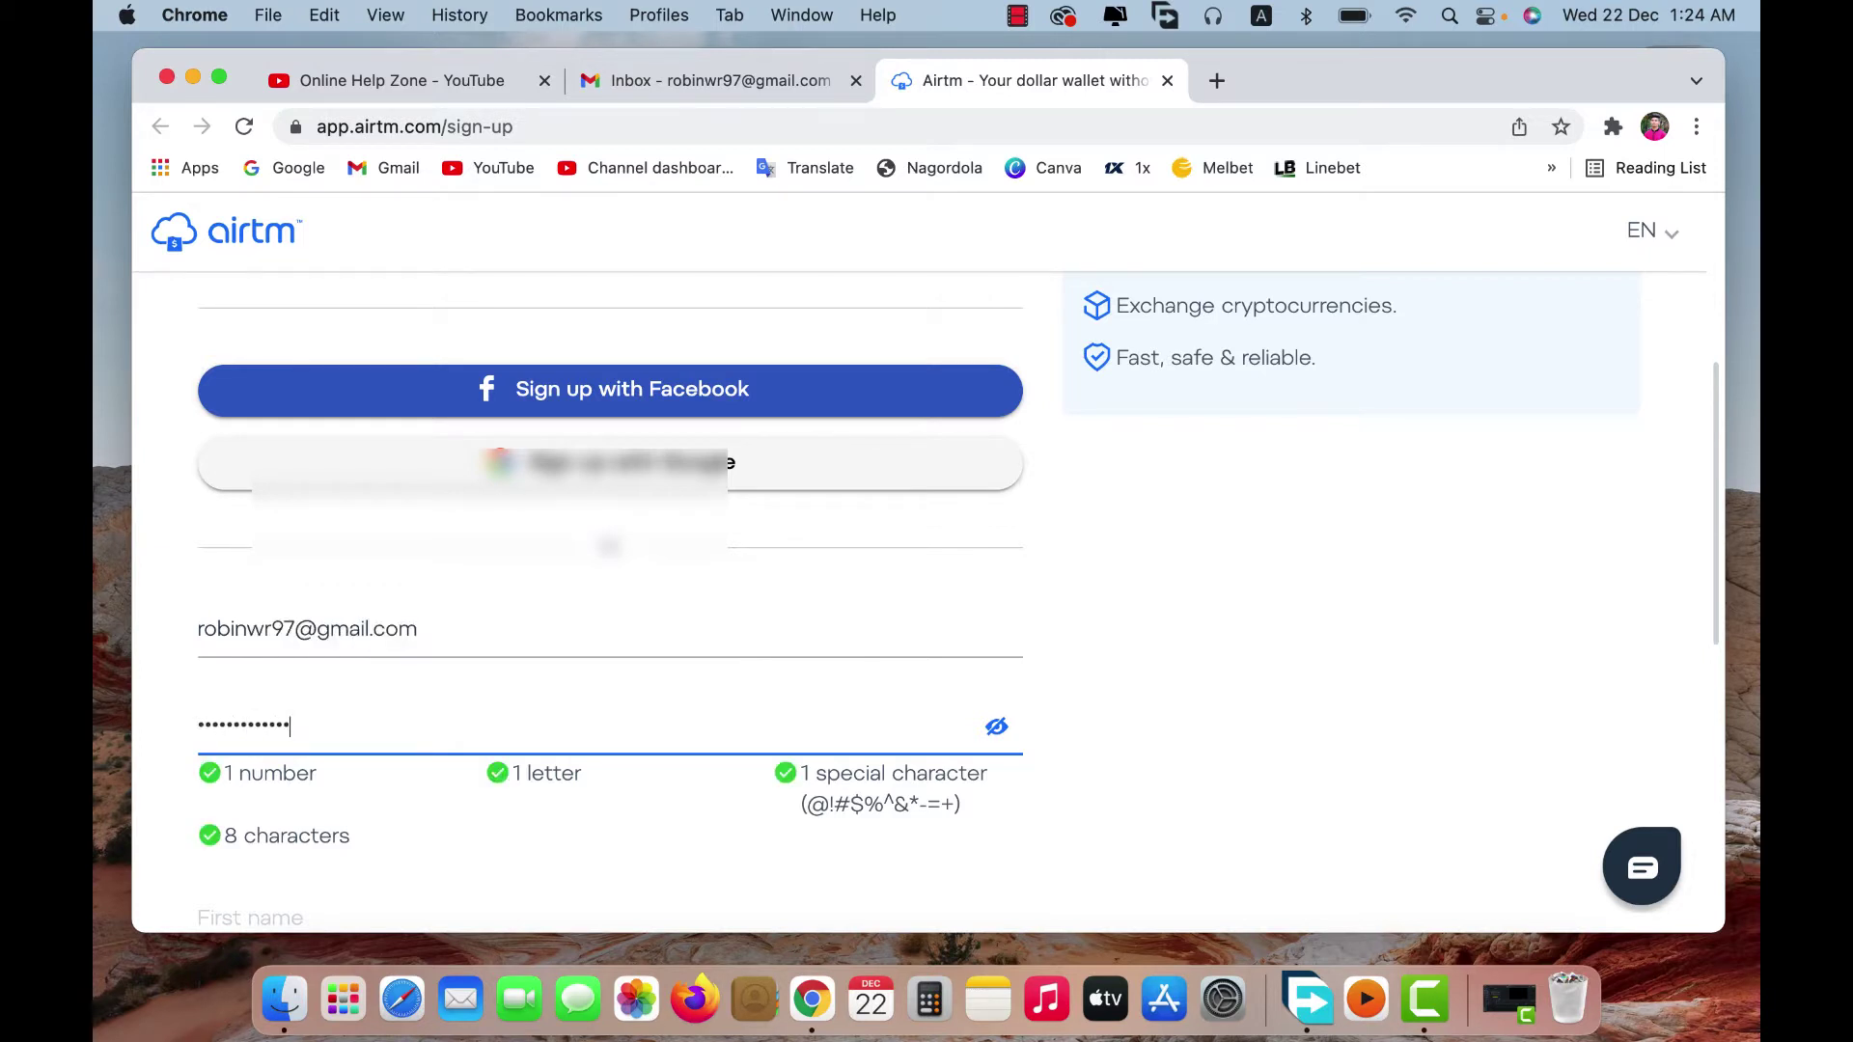
scroll(576, 770, "down", 3)
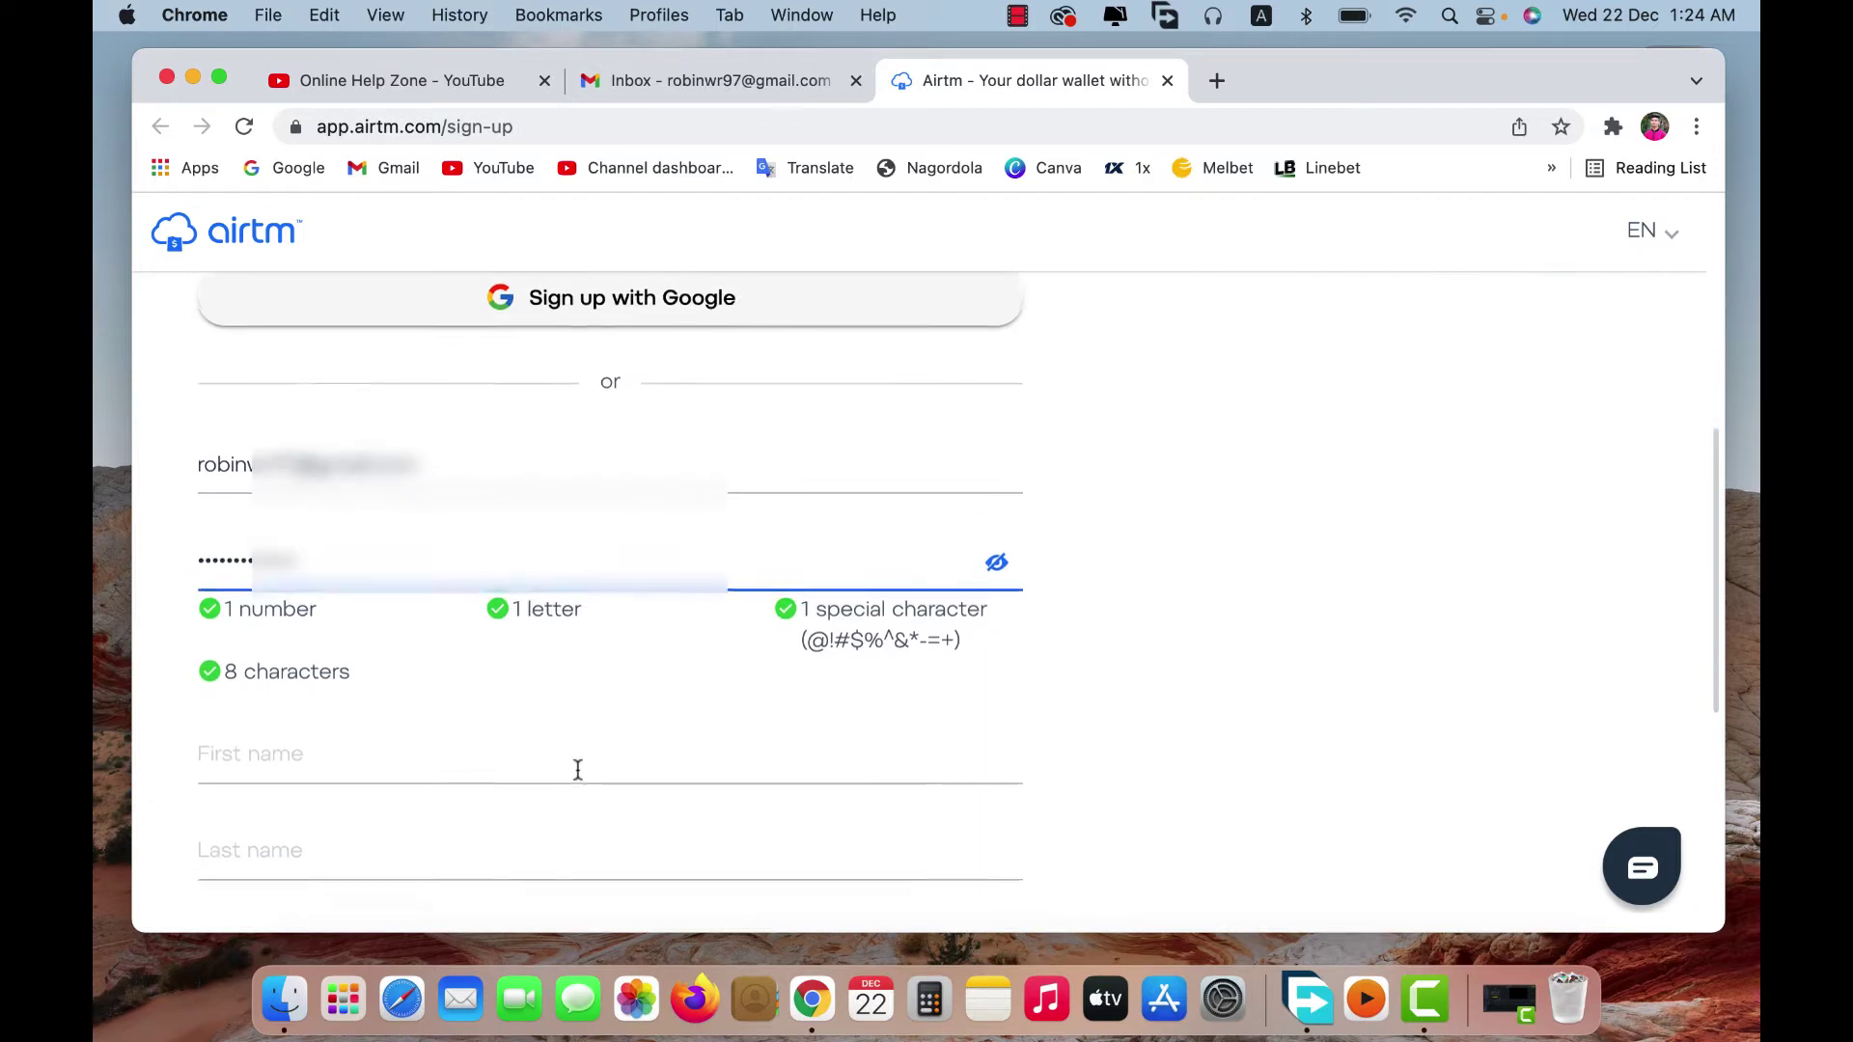
Enter the first name, autofill the last name, pass reCAPTCHA and create the account.
left_click(292, 745)
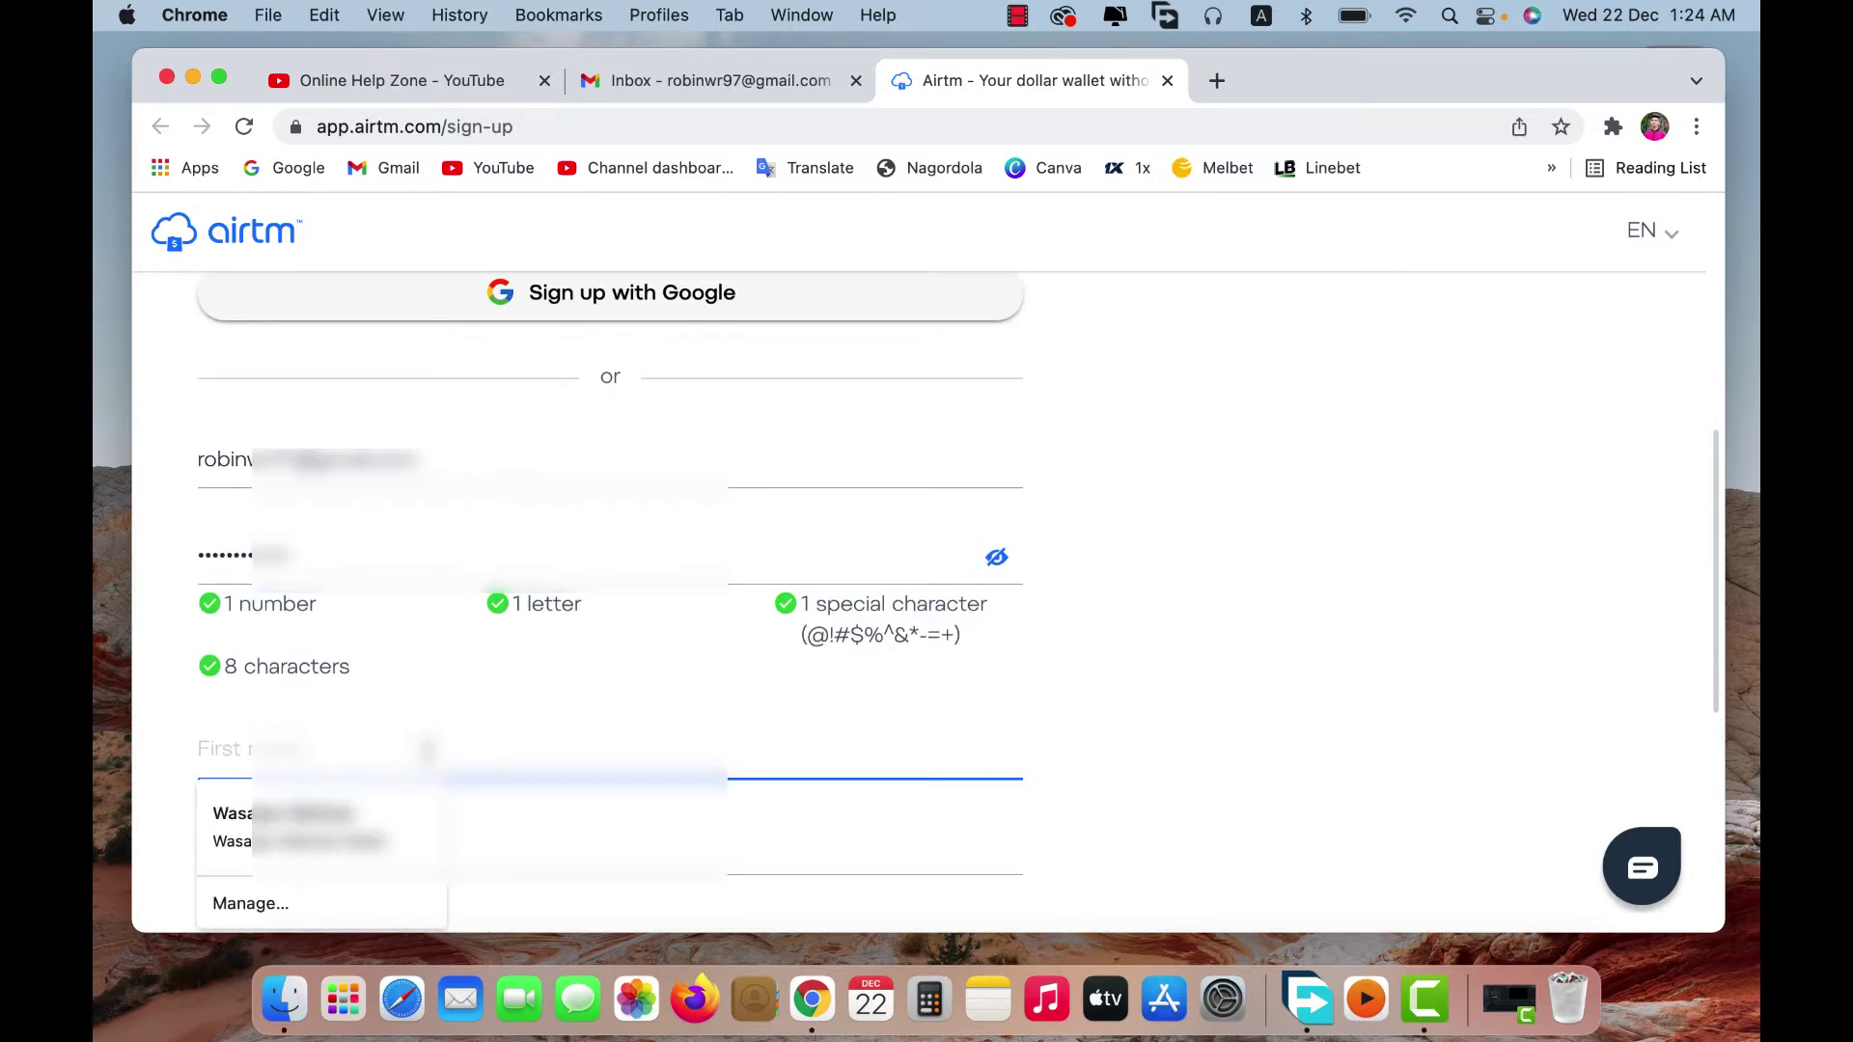
type("MD")
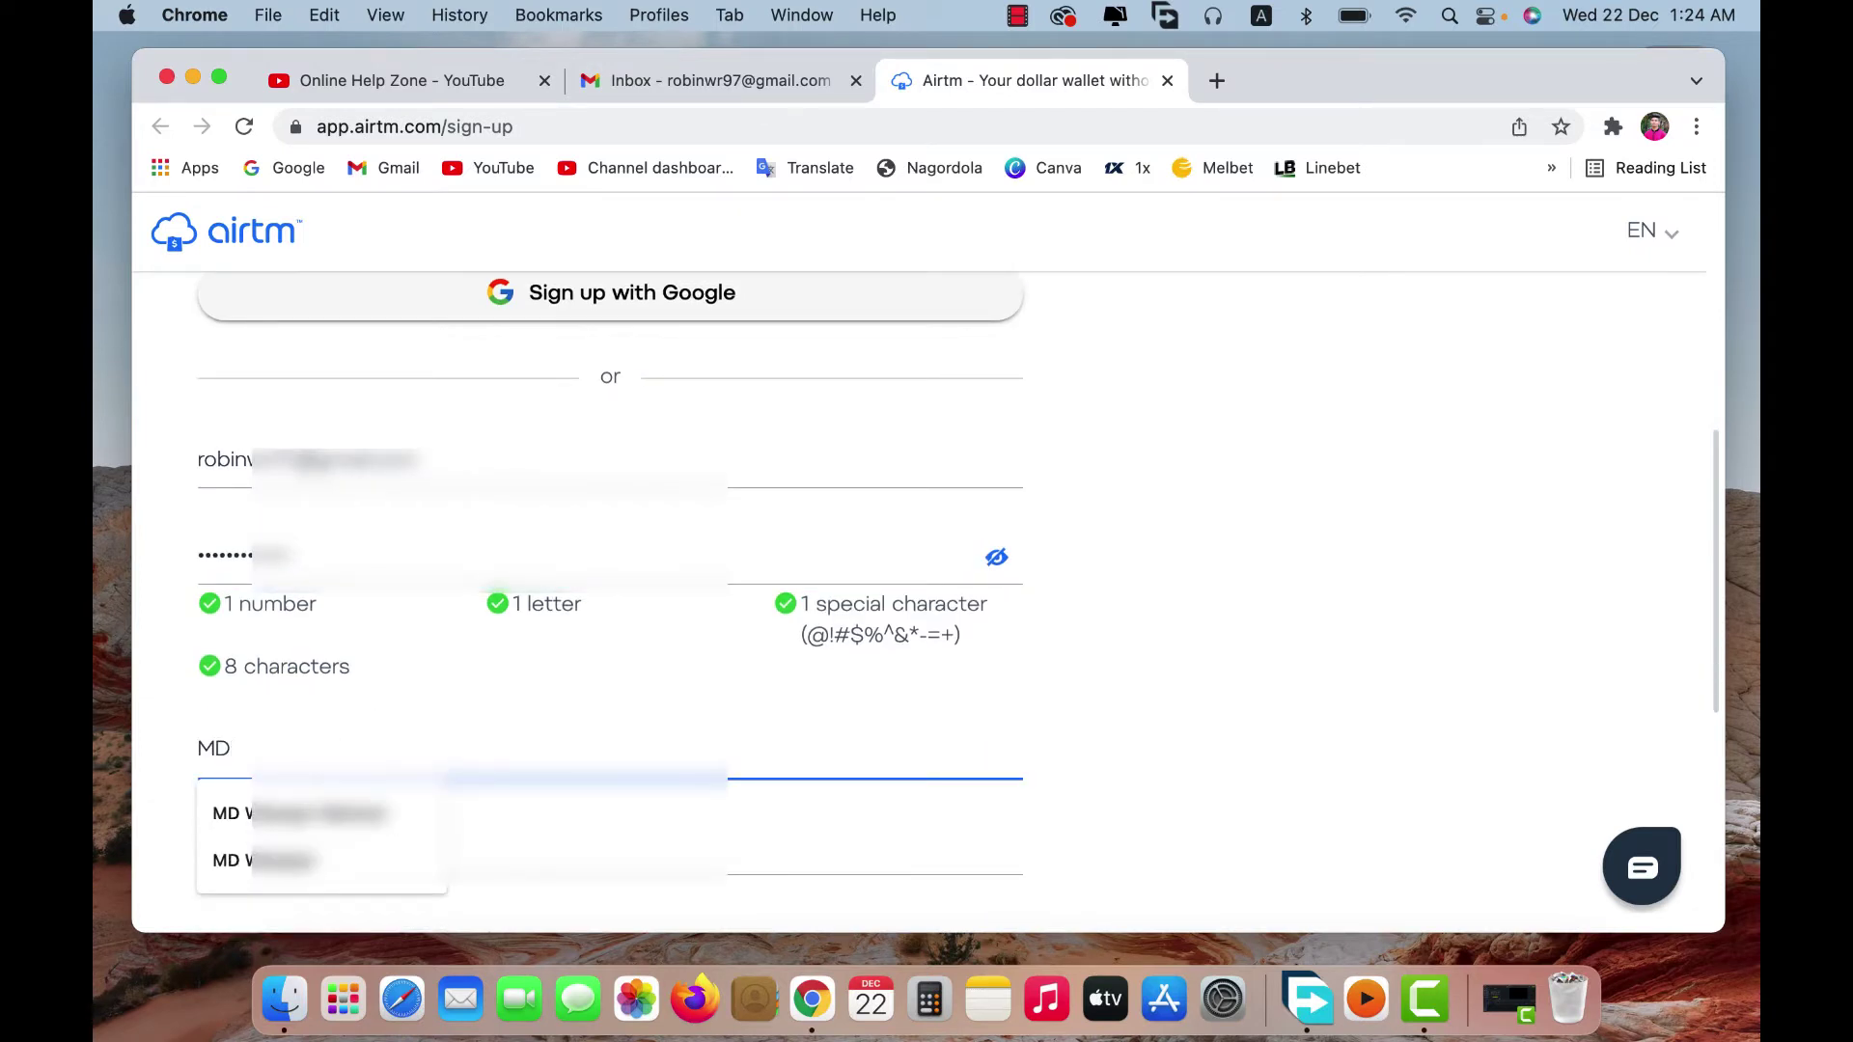
type(" Wahidur")
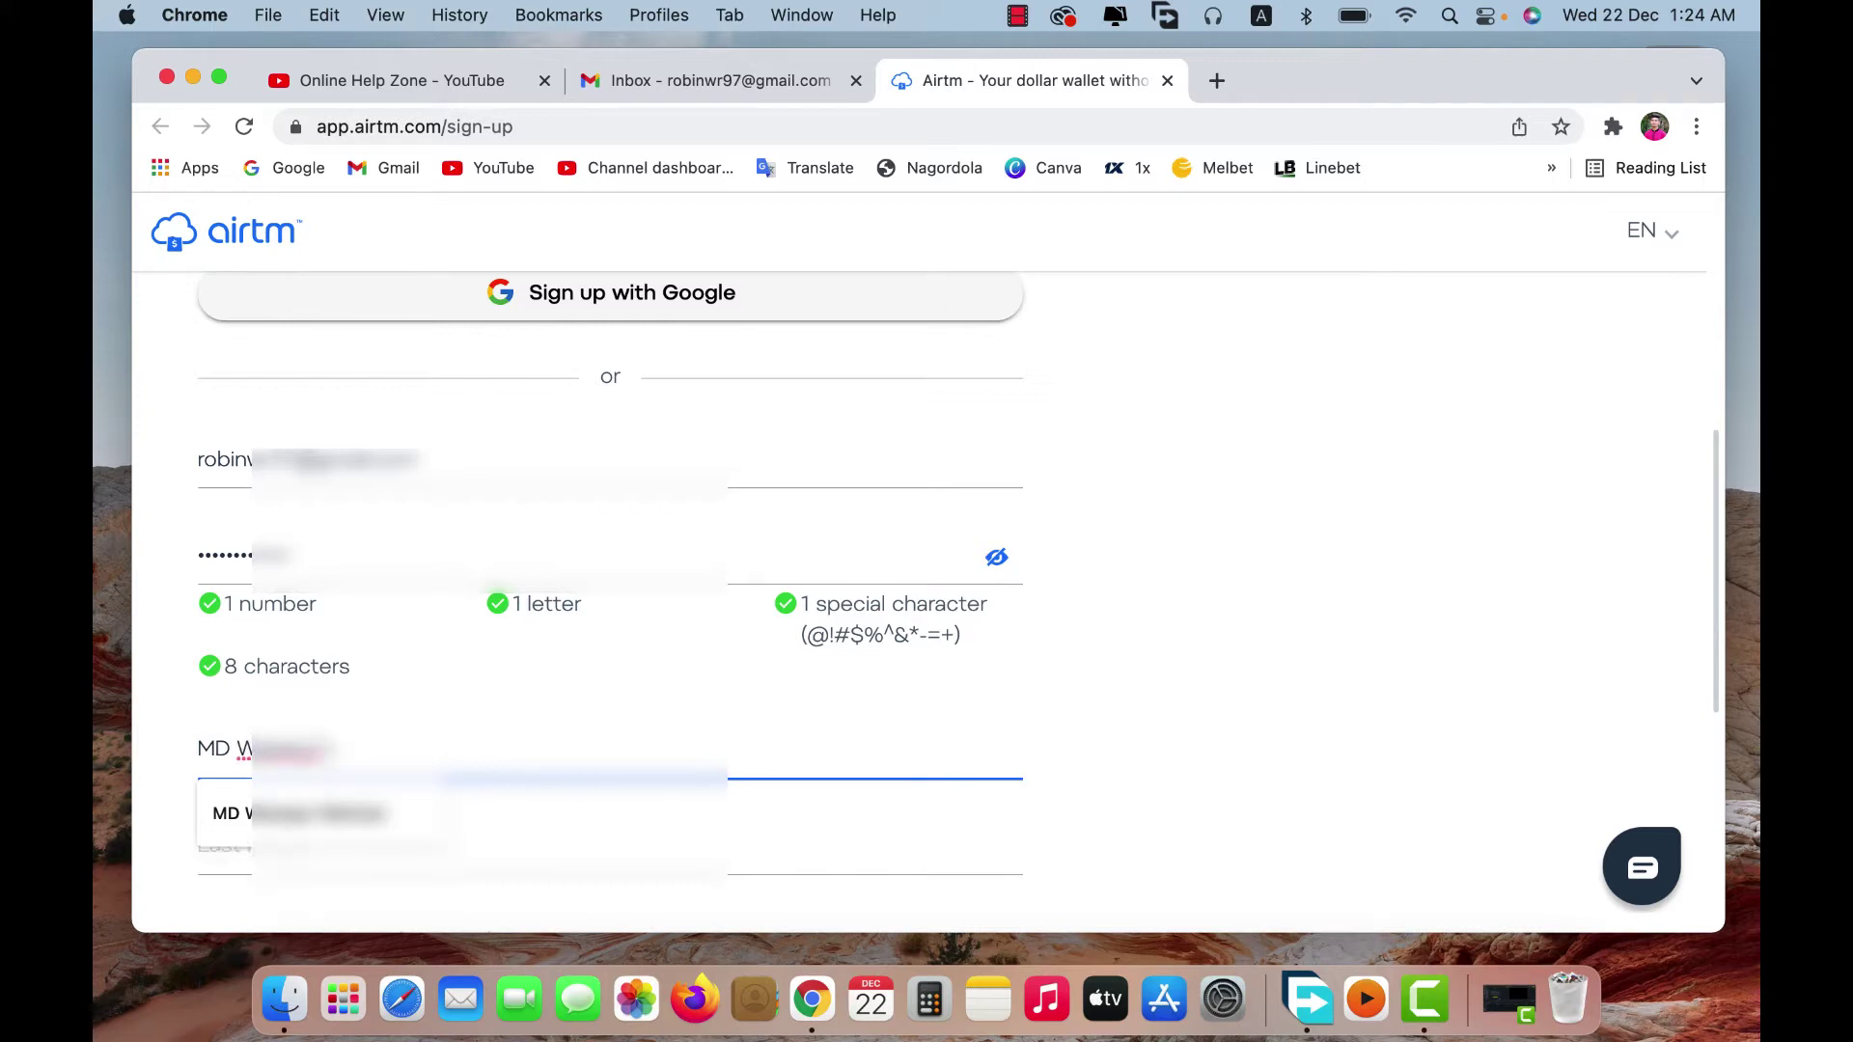
left_click(404, 818)
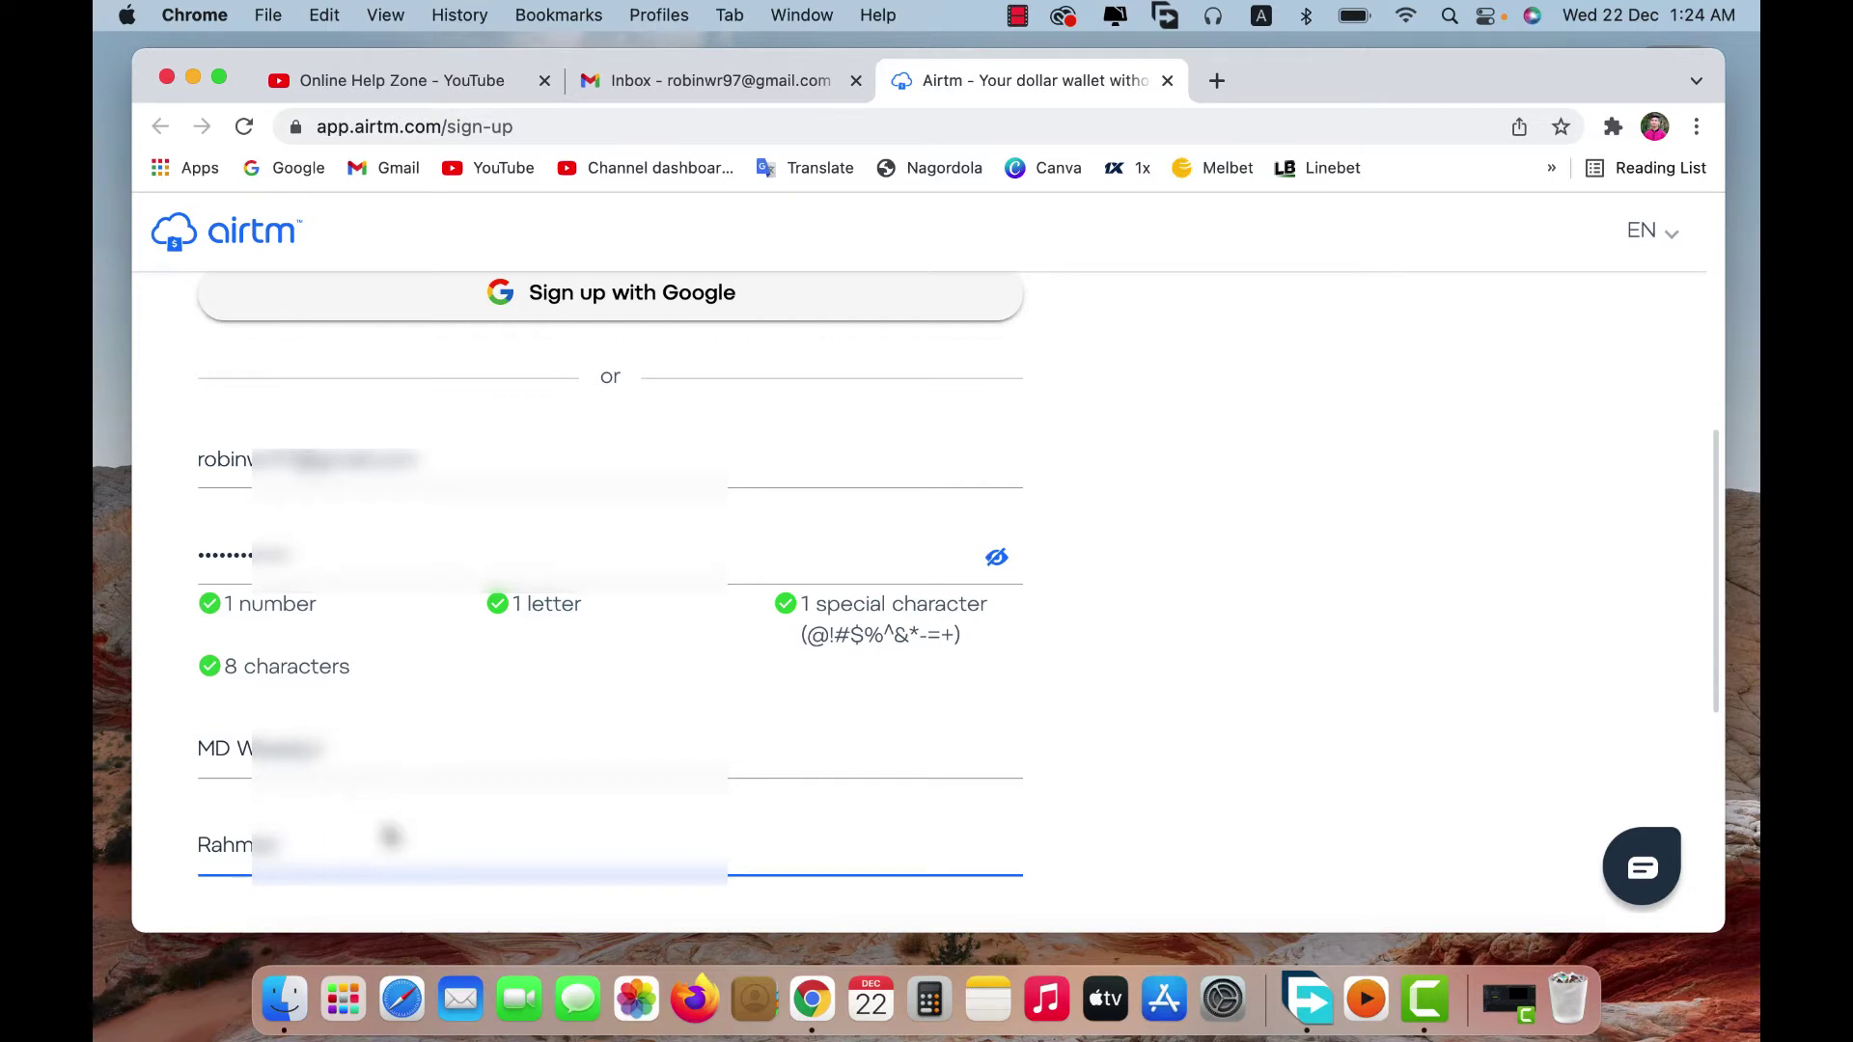
scroll(447, 827, "down", 4)
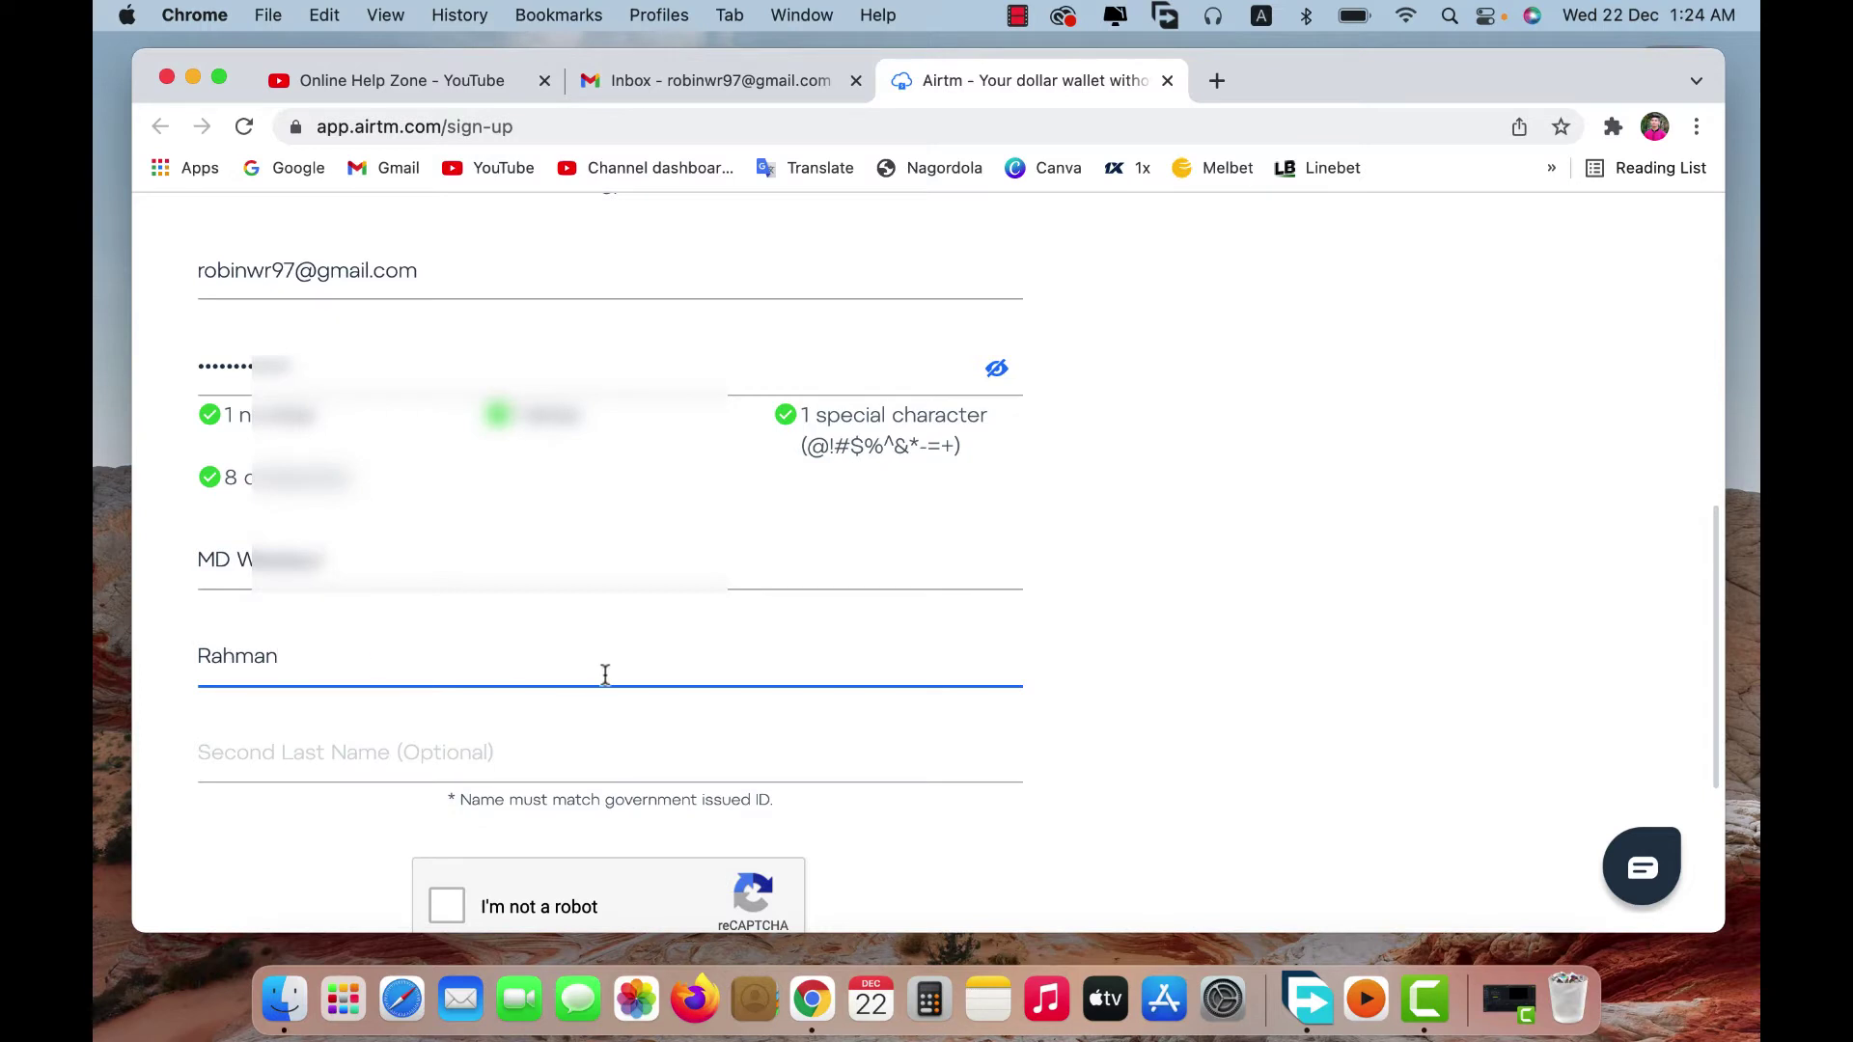
scroll(605, 674, "down", 3)
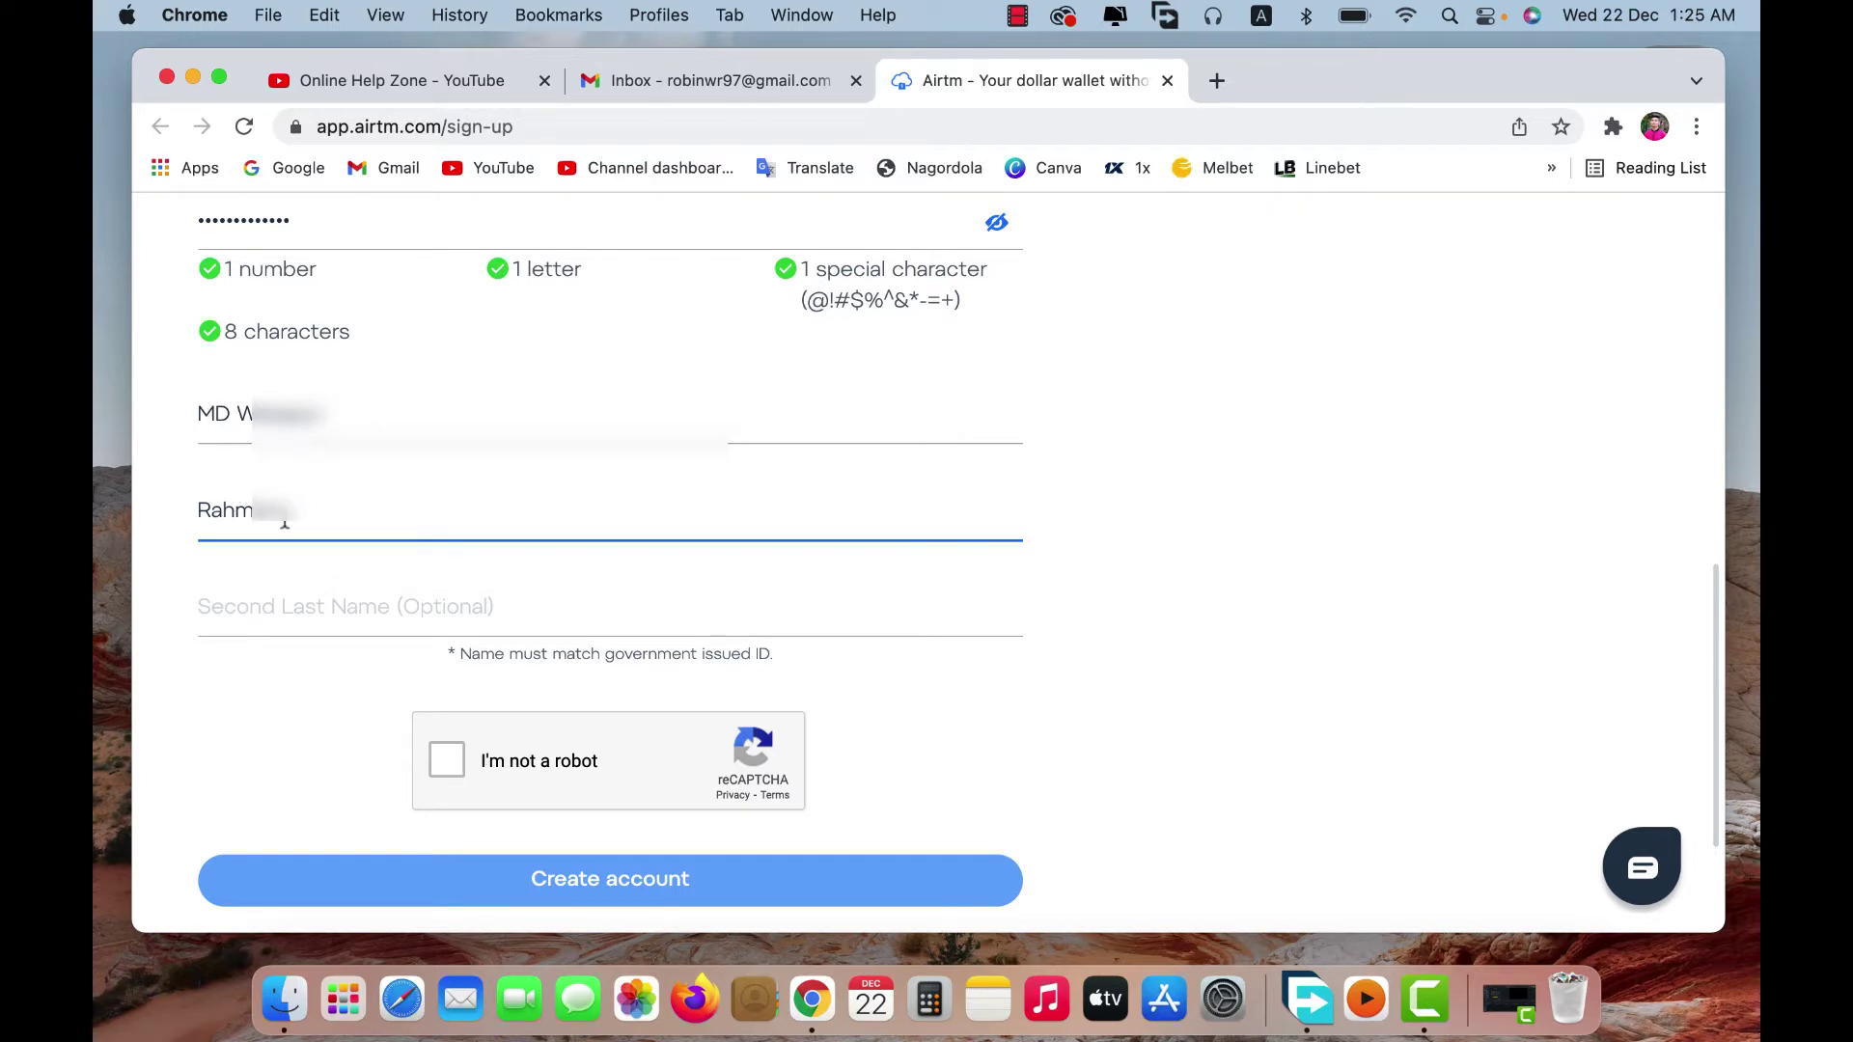
left_click(449, 760)
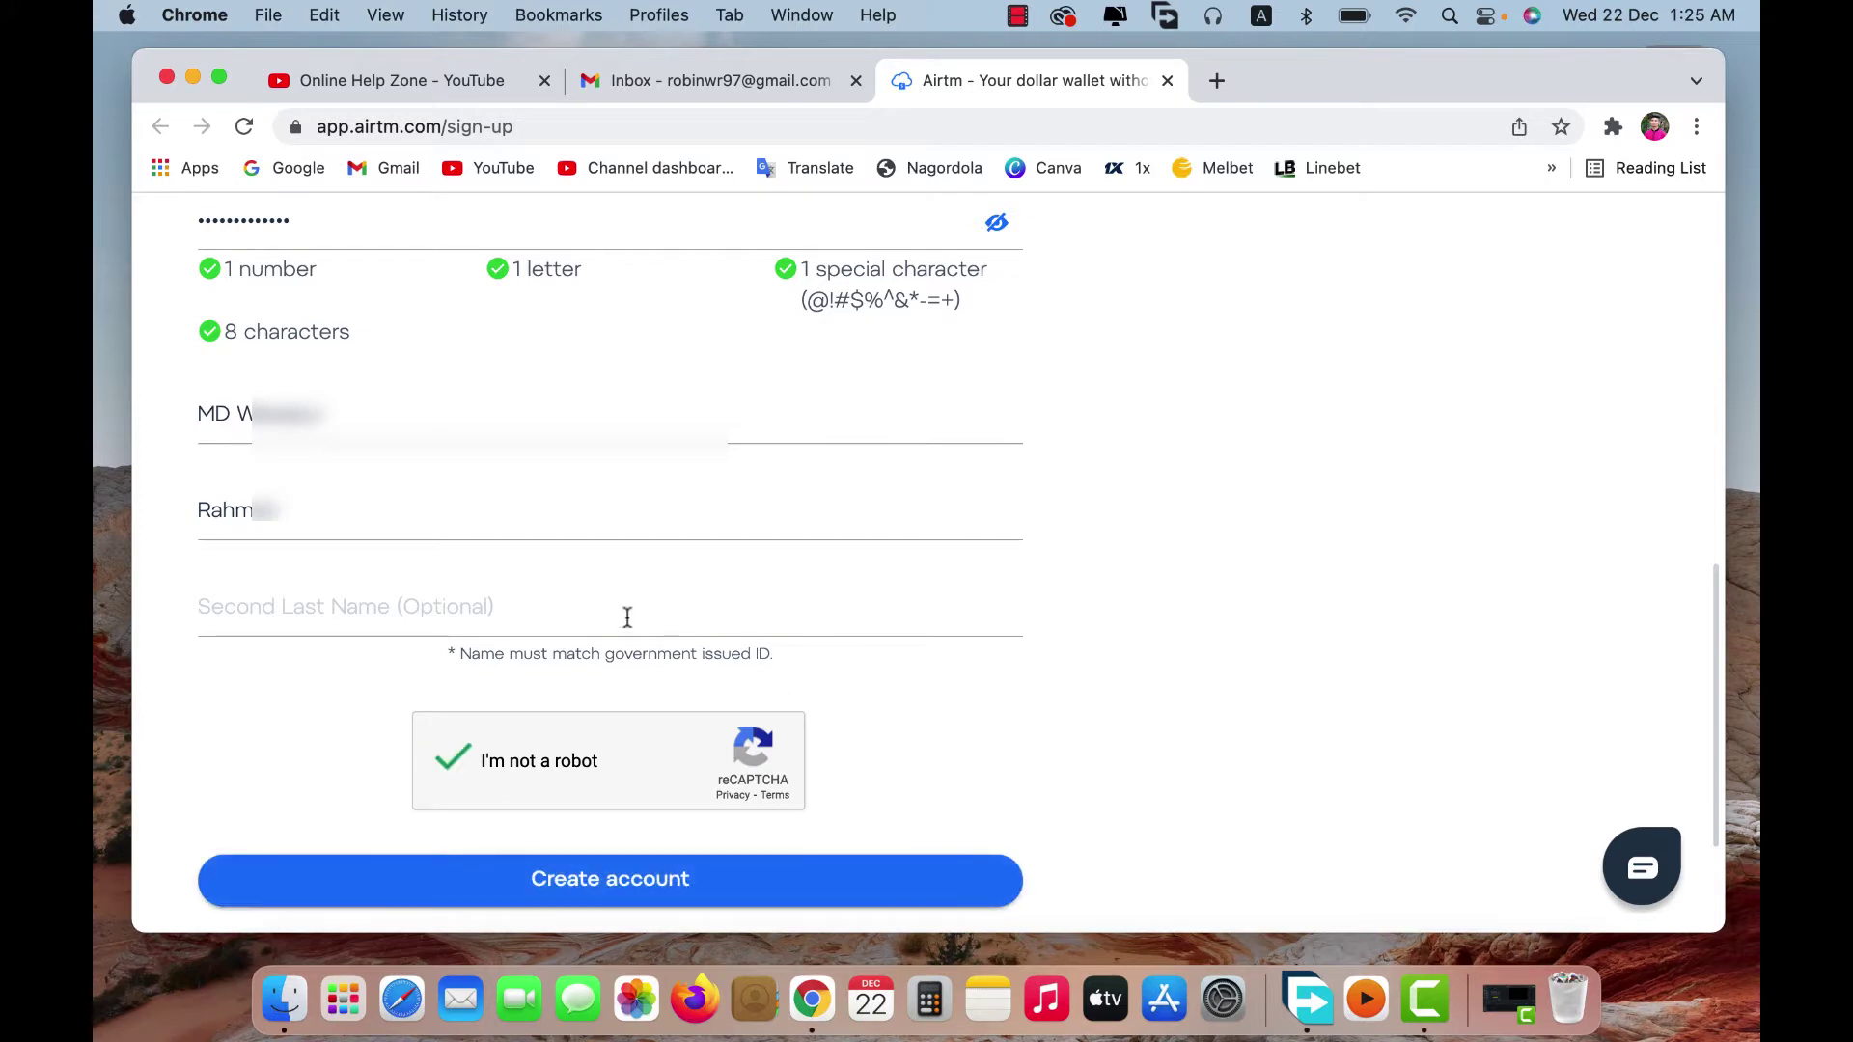
left_click(637, 886)
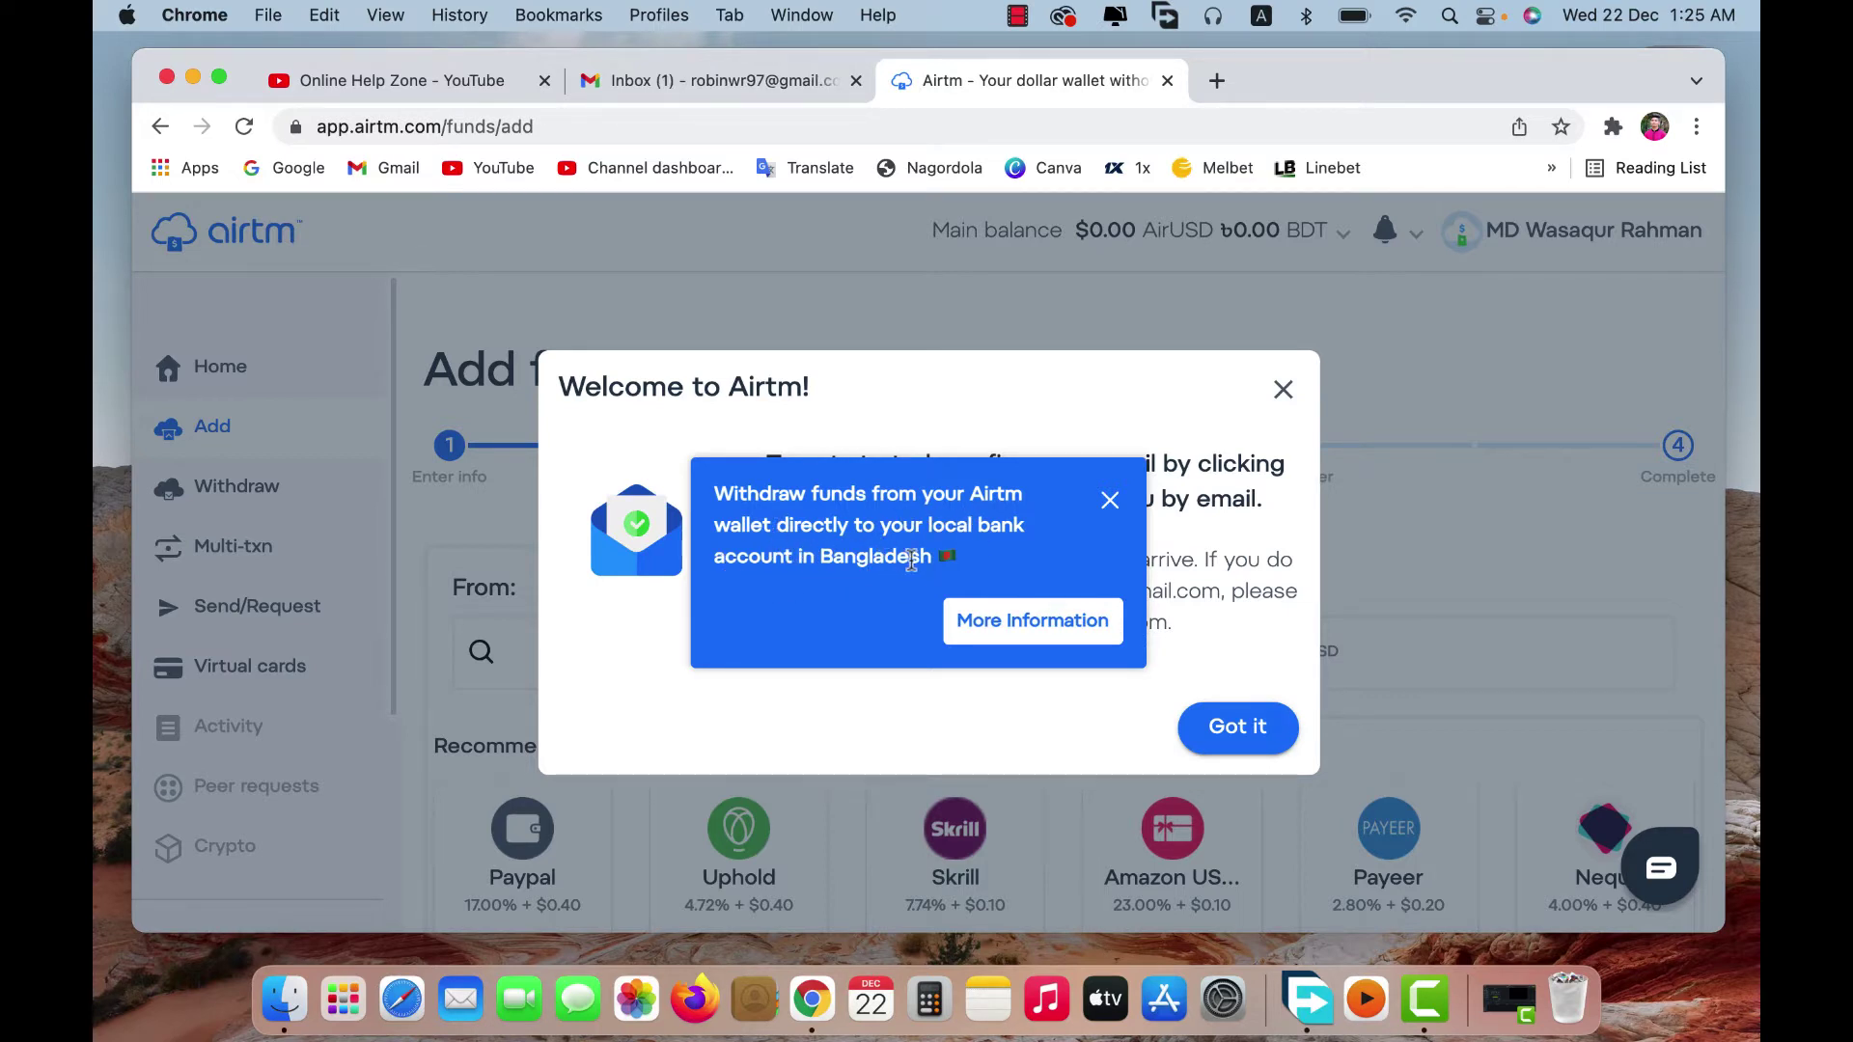
Dismiss the withdraw-funds and welcome popups, then go to the Gmail inbox.
left_click(1110, 500)
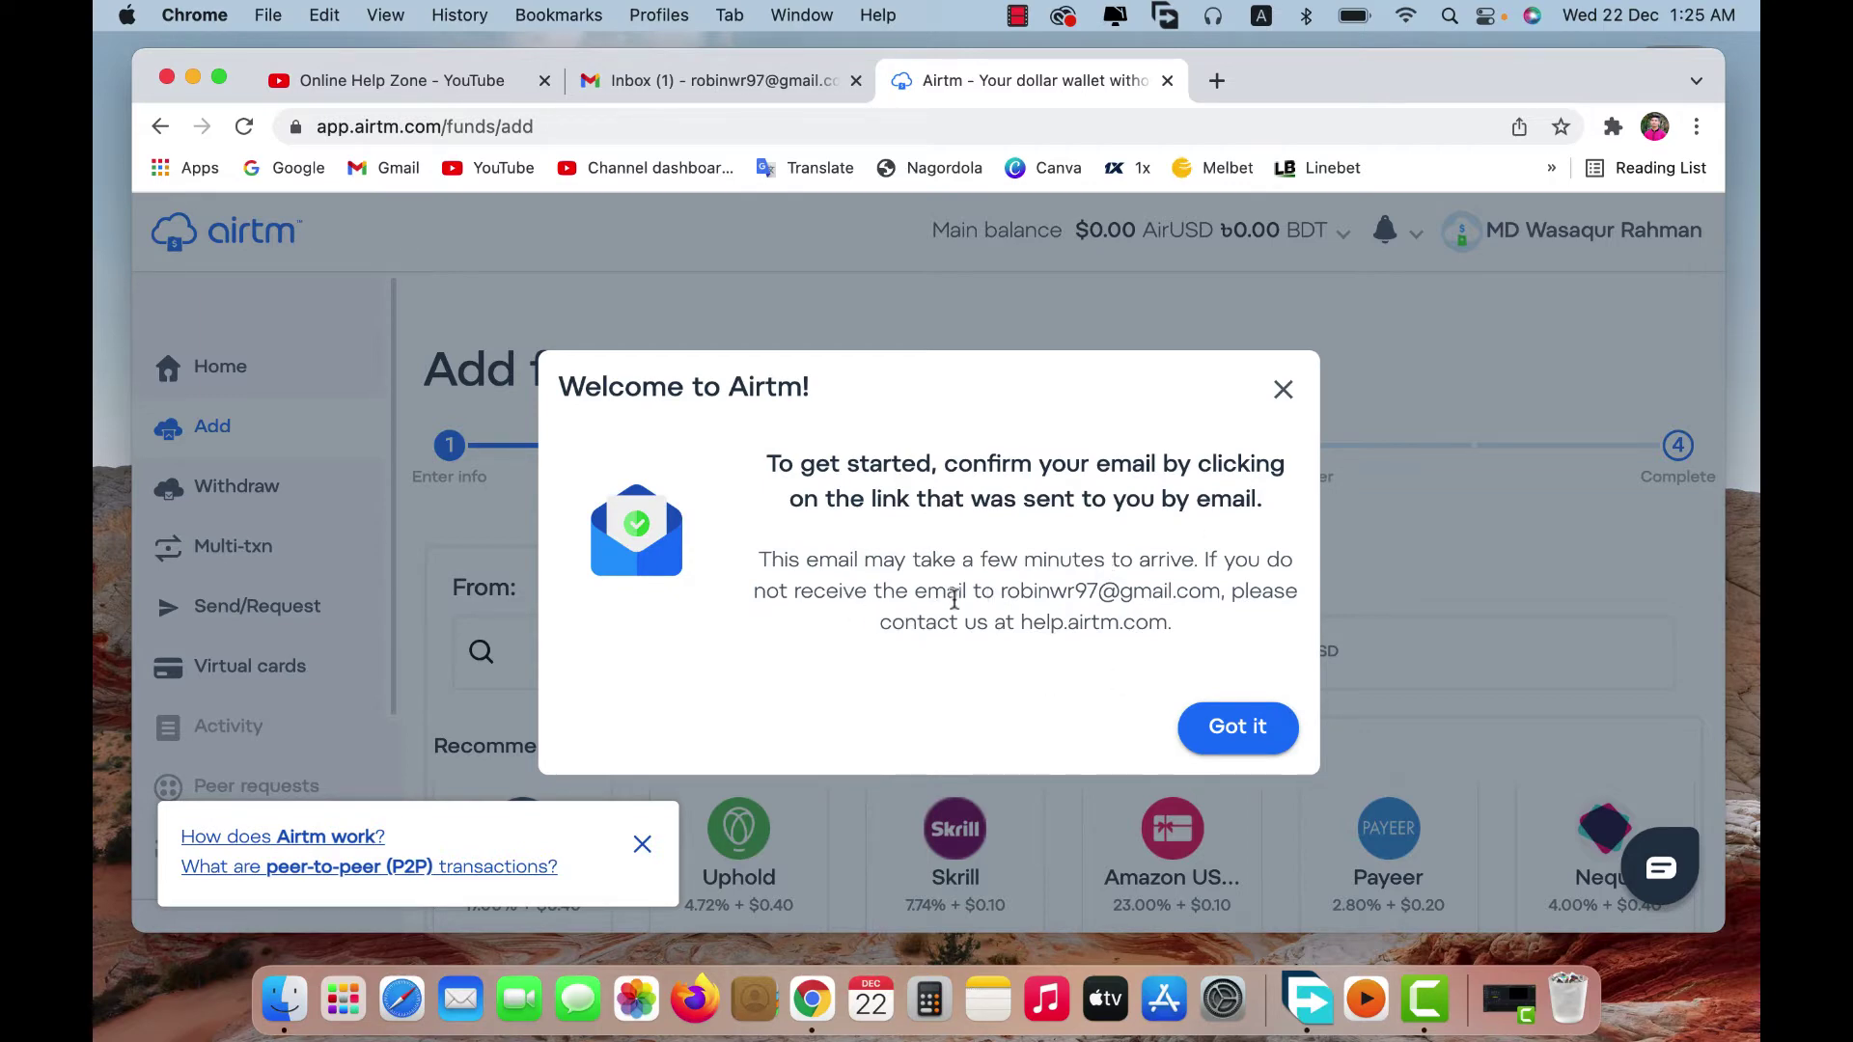
left_click(1237, 729)
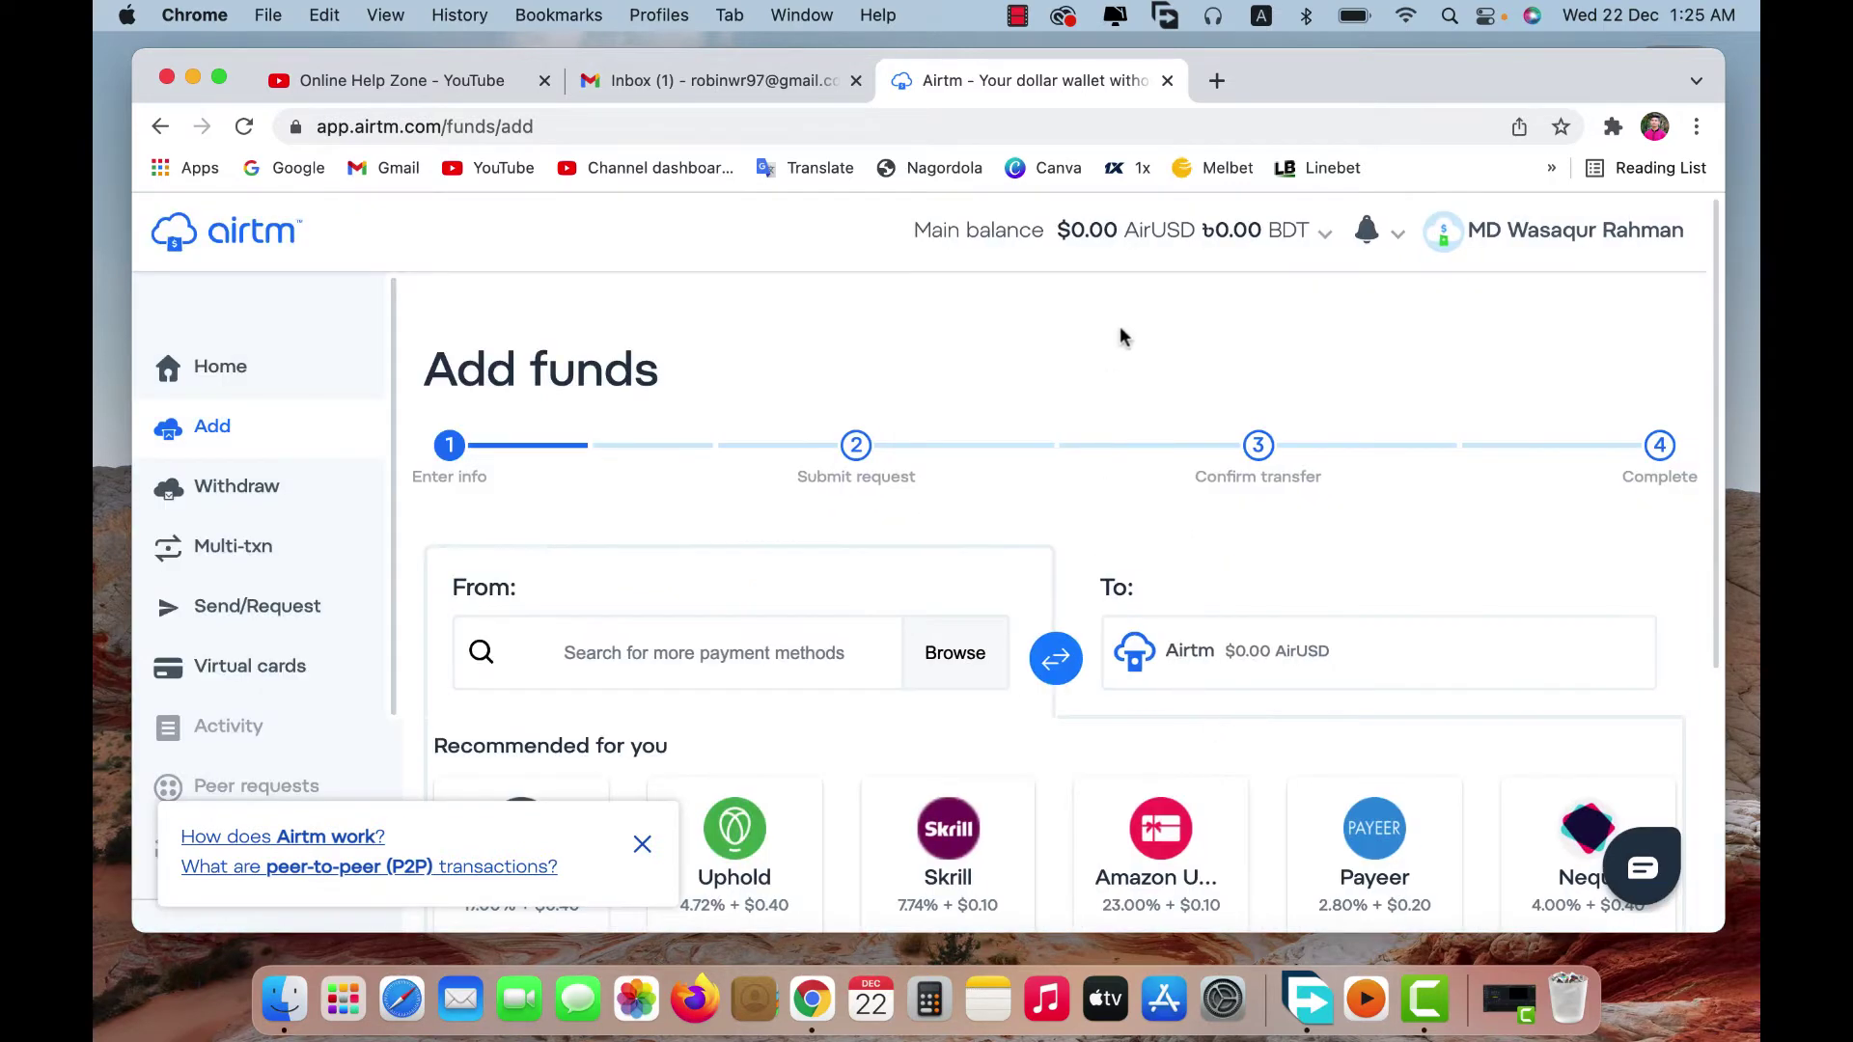
left_click(708, 78)
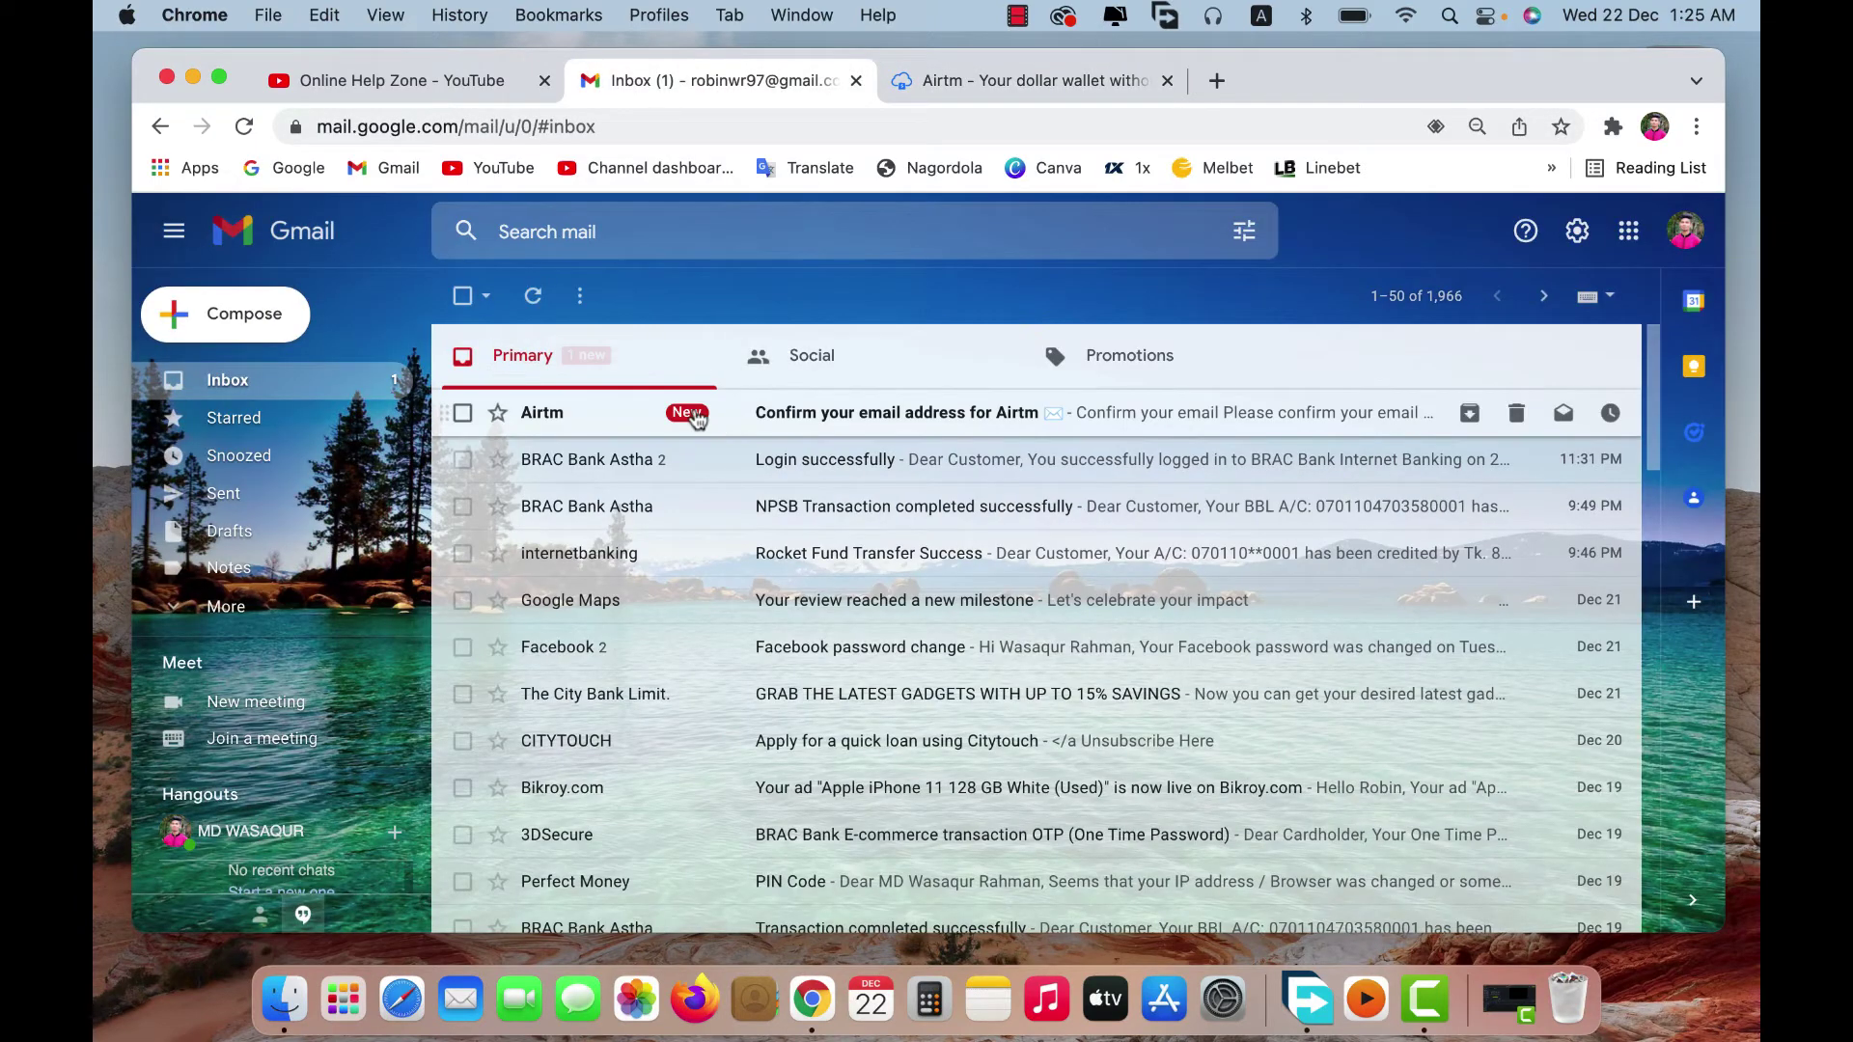
Open Airtm's confirm-your-email message and confirm the email address.
left_click(830, 417)
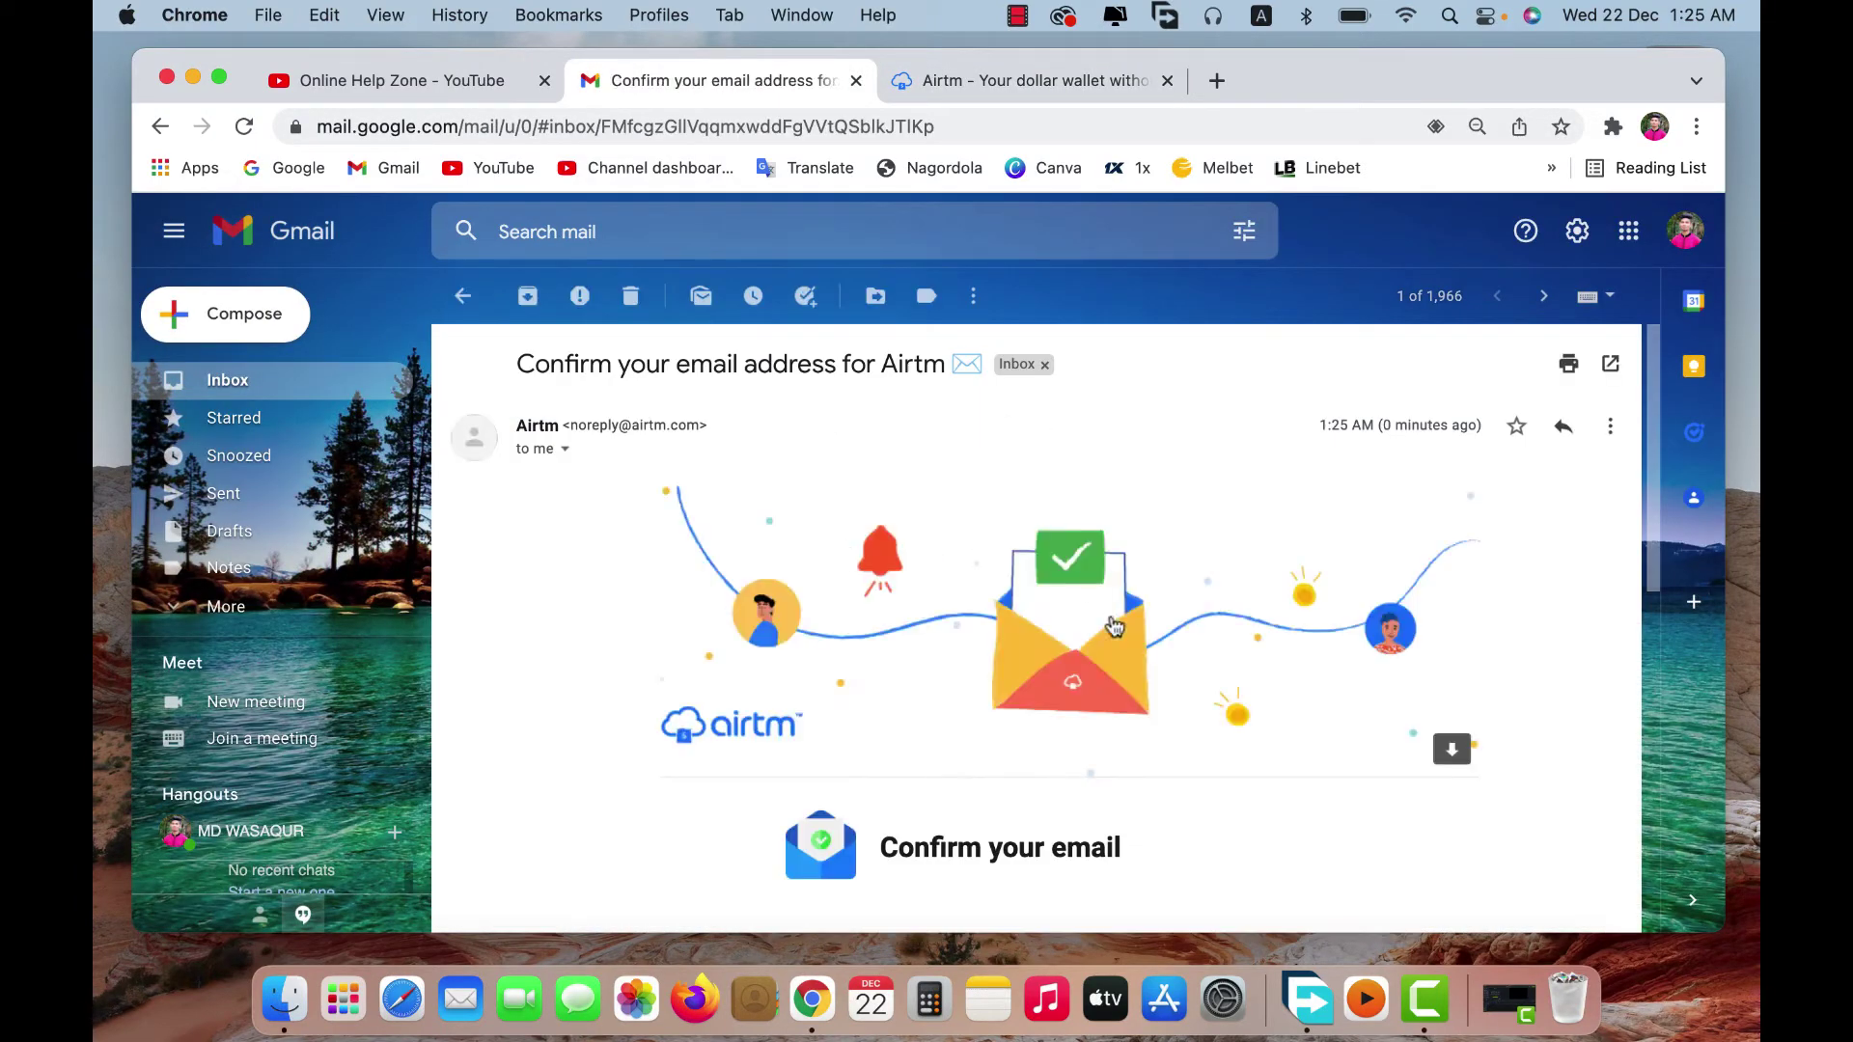
scroll(1122, 581, "down", 5)
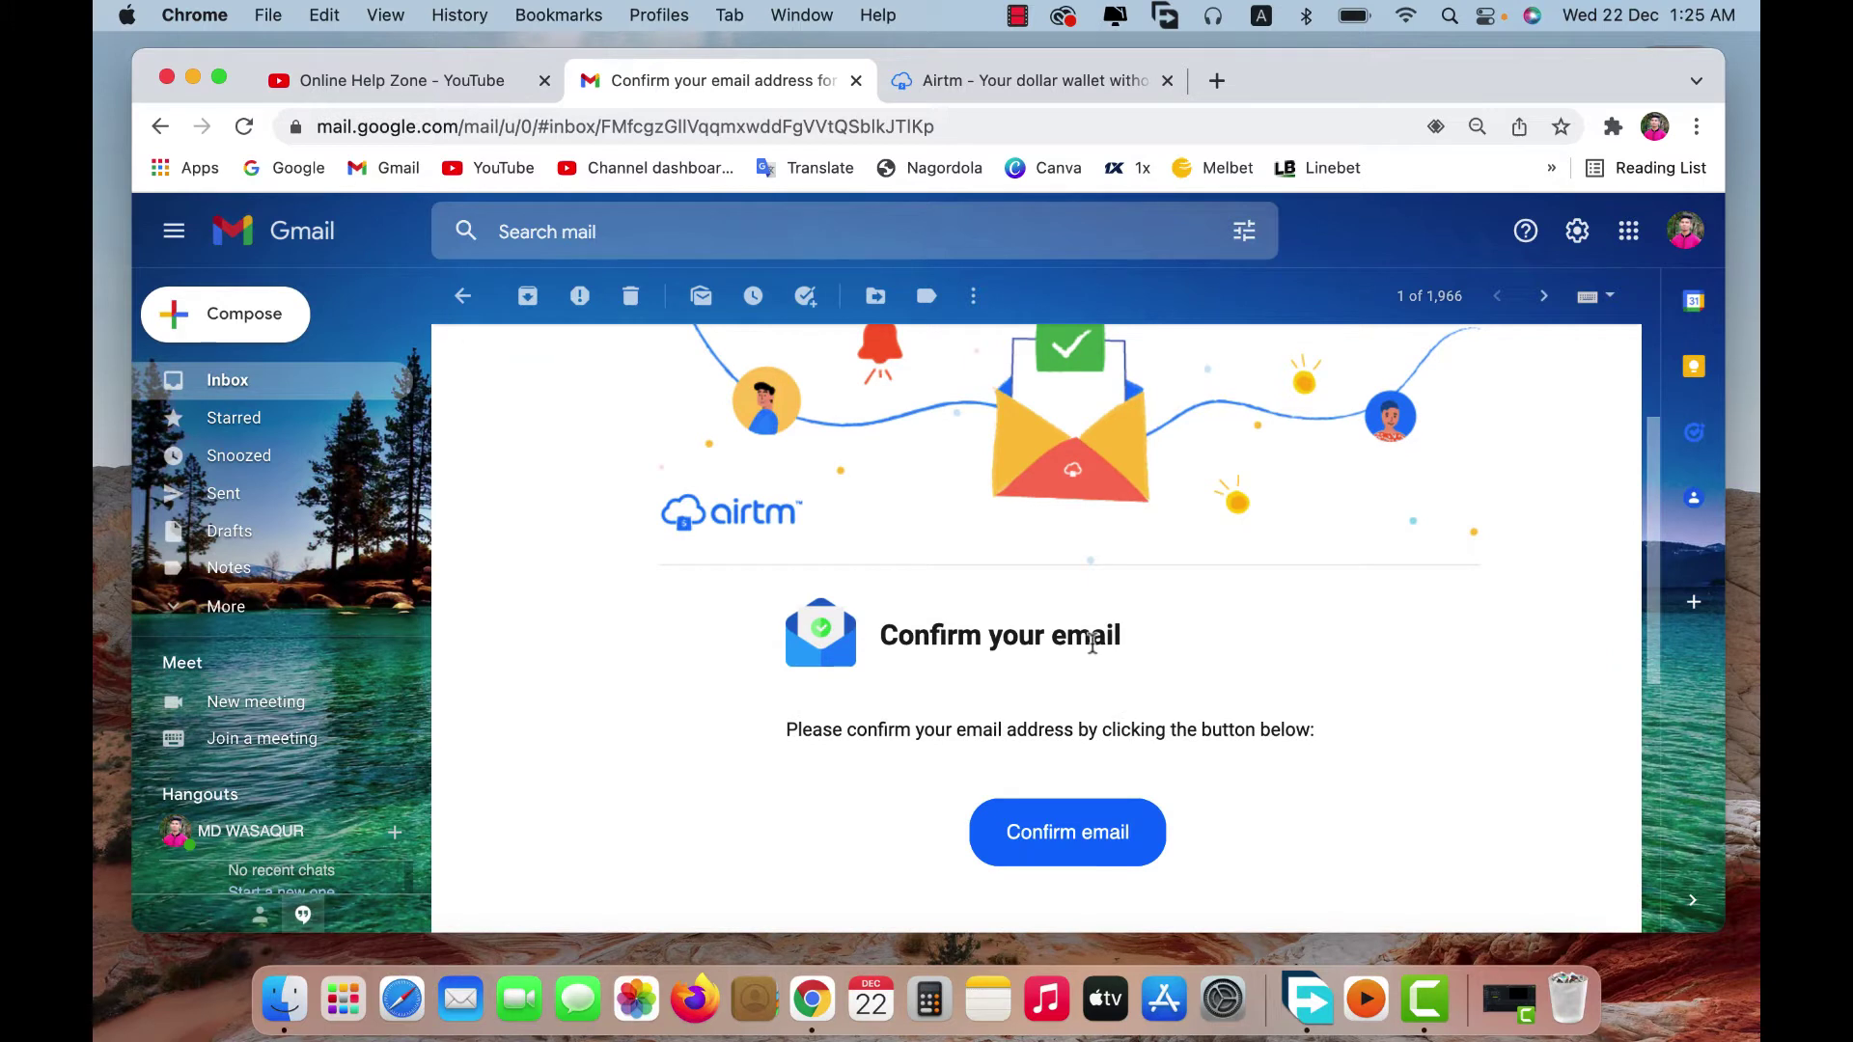
left_click(1060, 842)
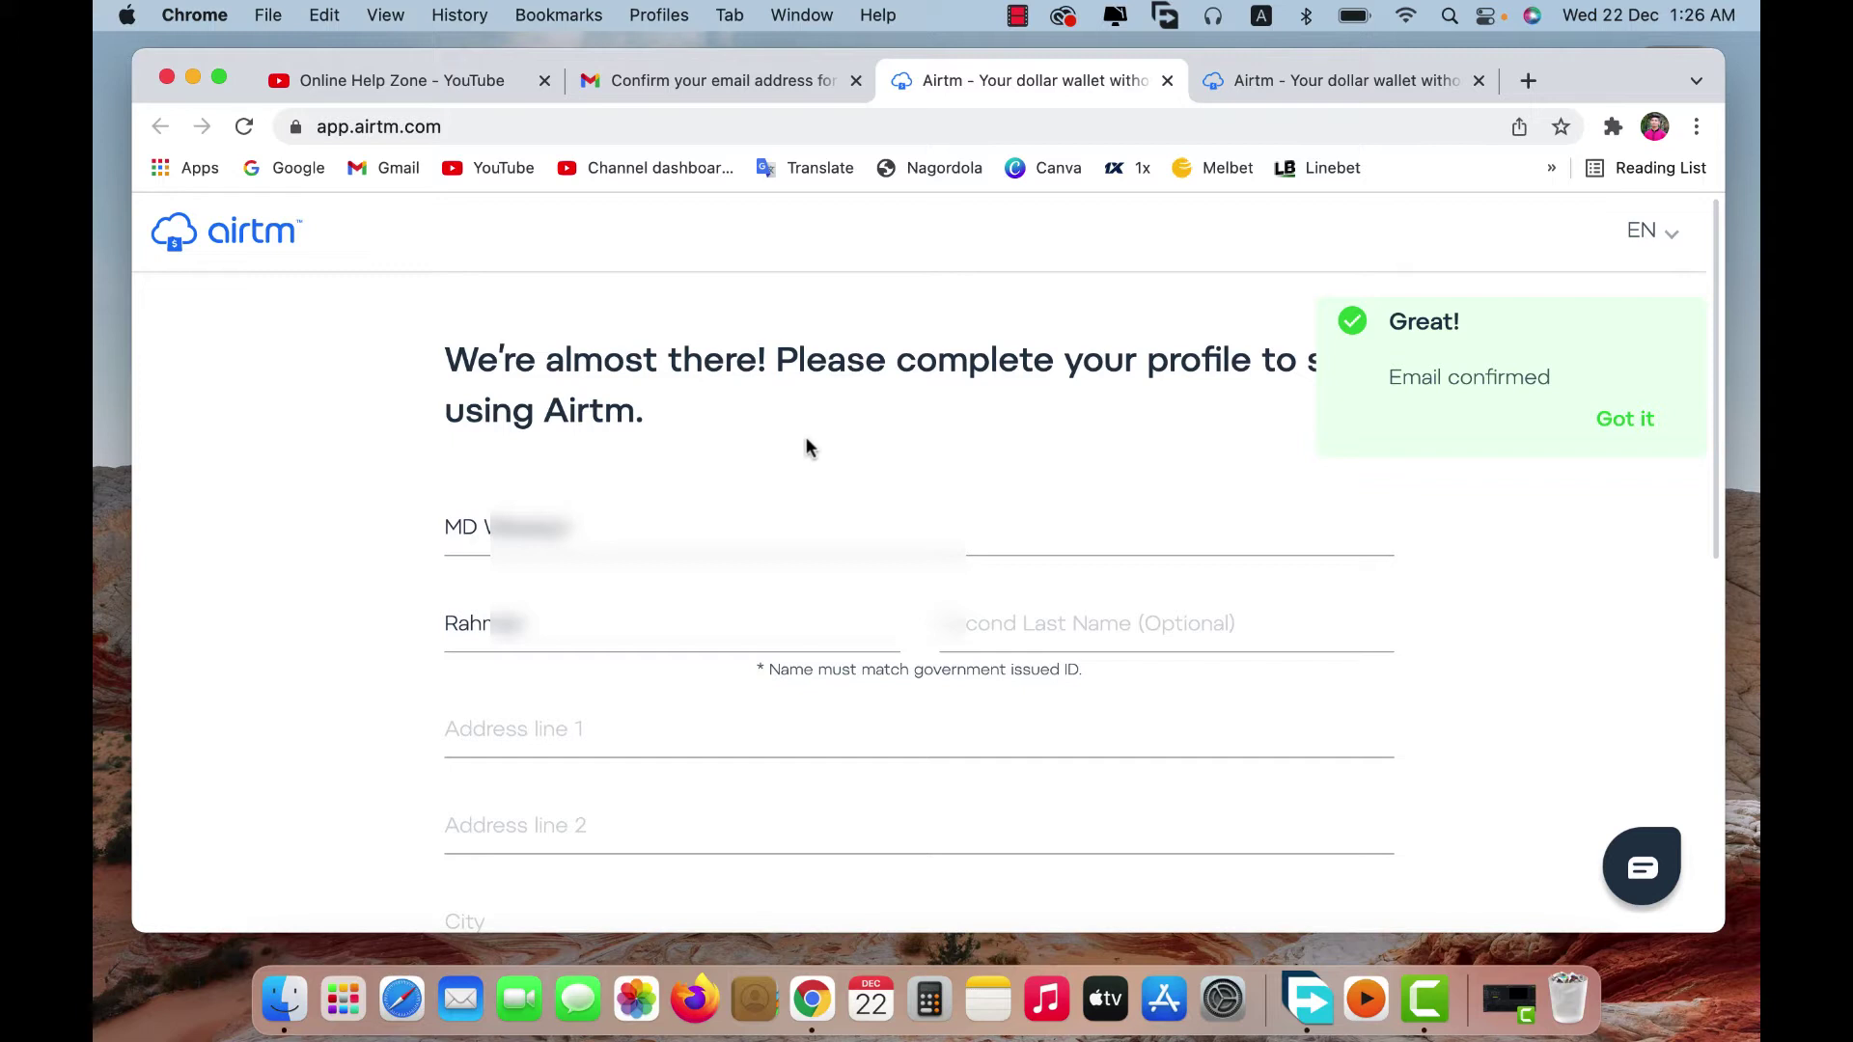
Fill in the address line, state and postal code 5800 on the profile form.
left_click(1641, 425)
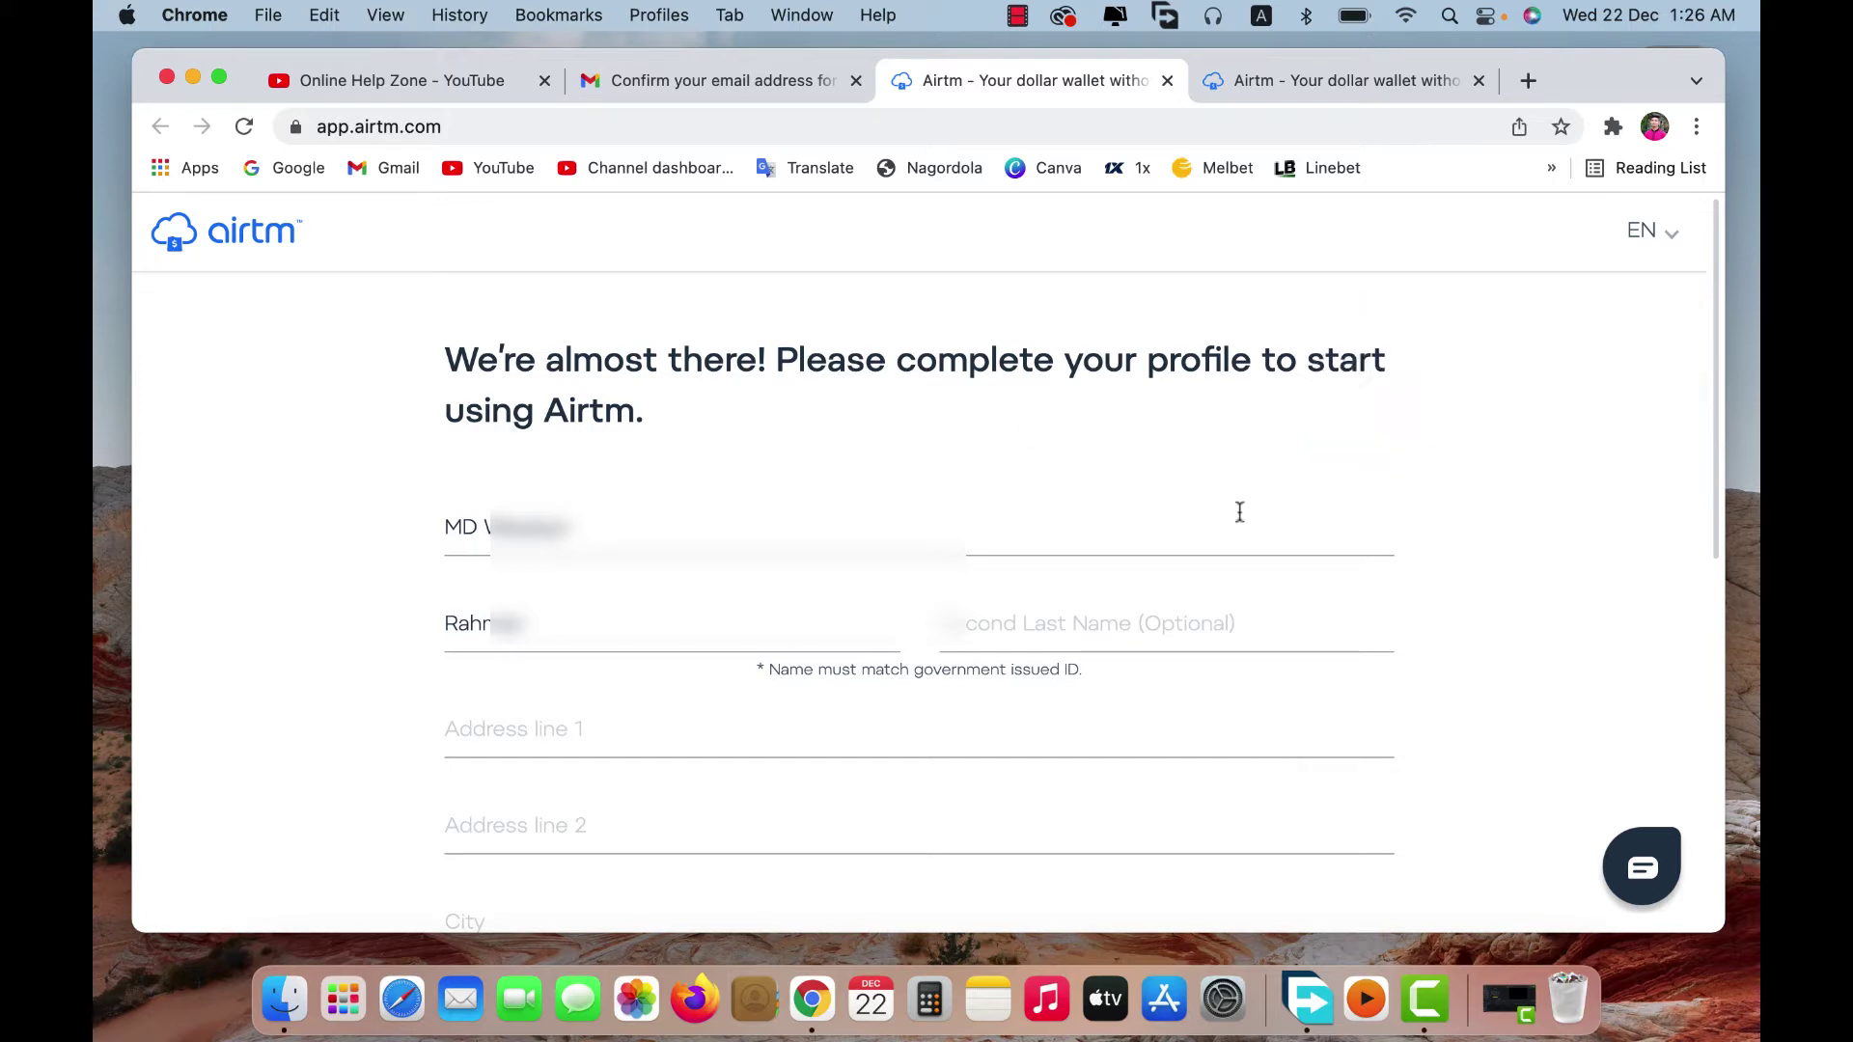
scroll(666, 510, "down", 3)
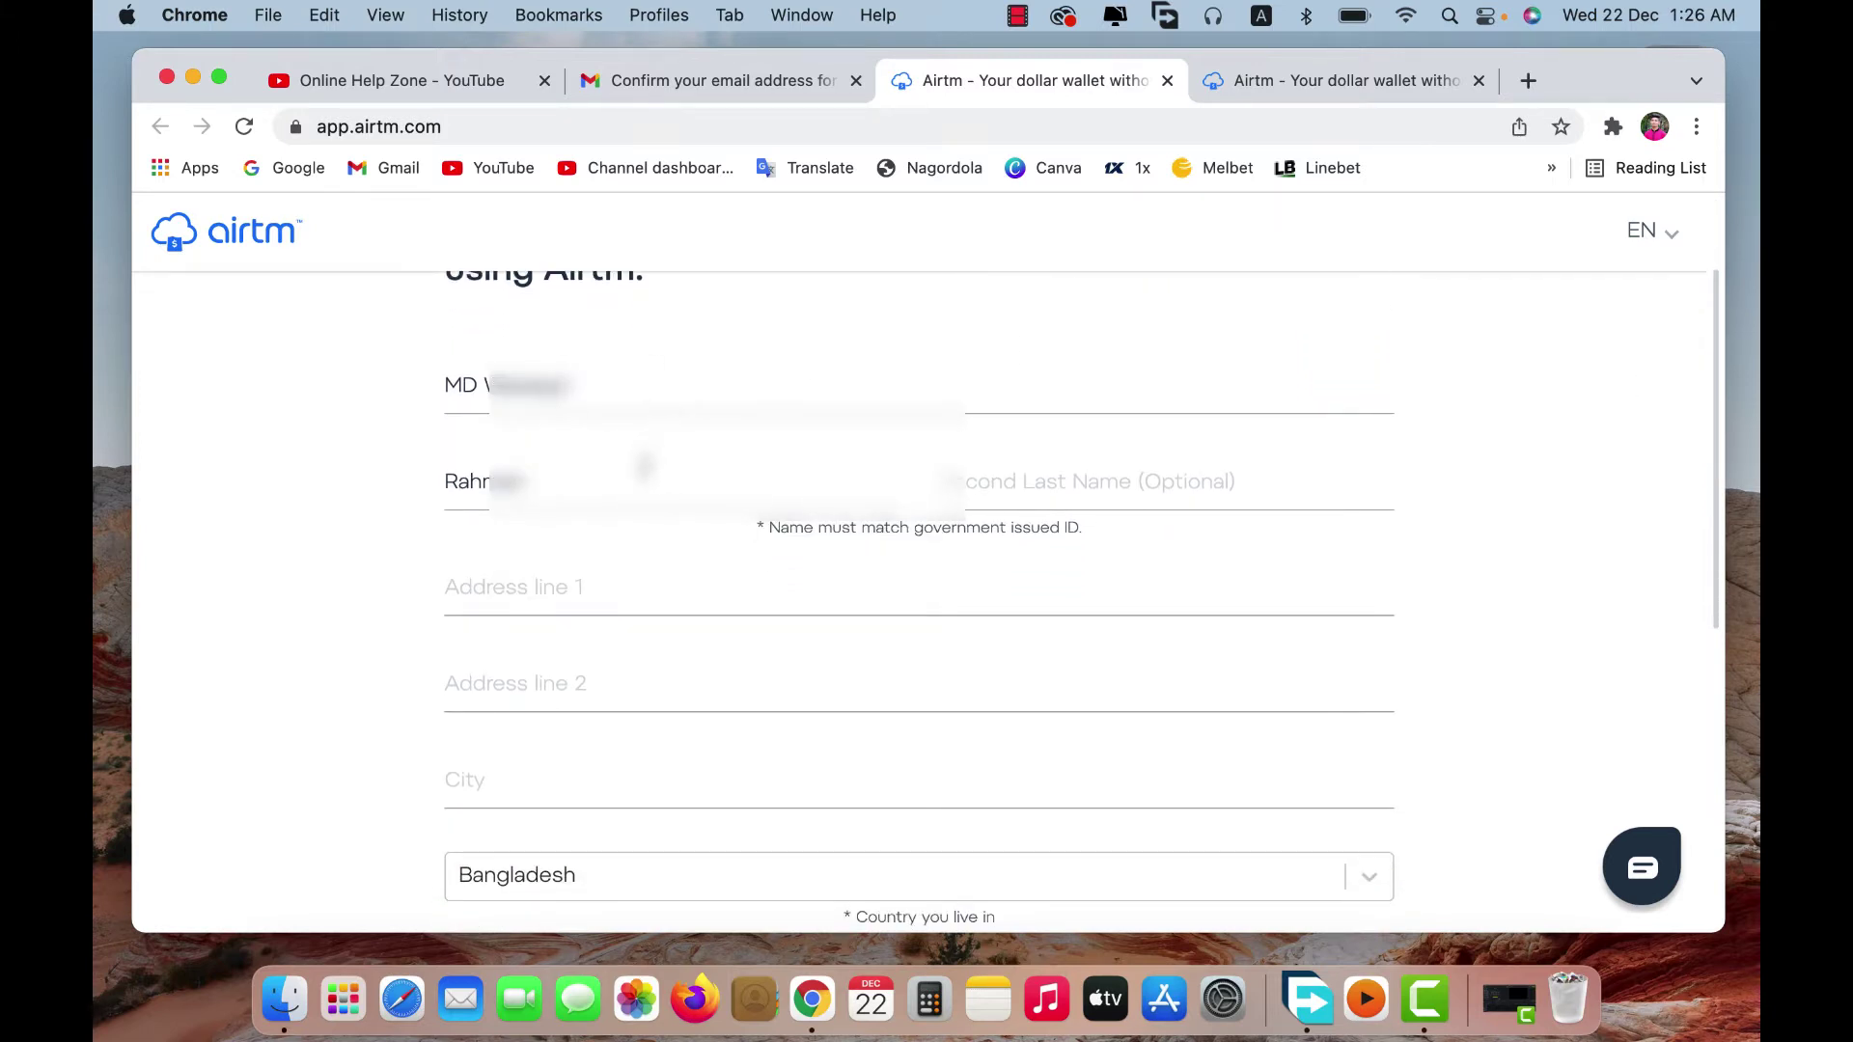
scroll(643, 468, "down", 2)
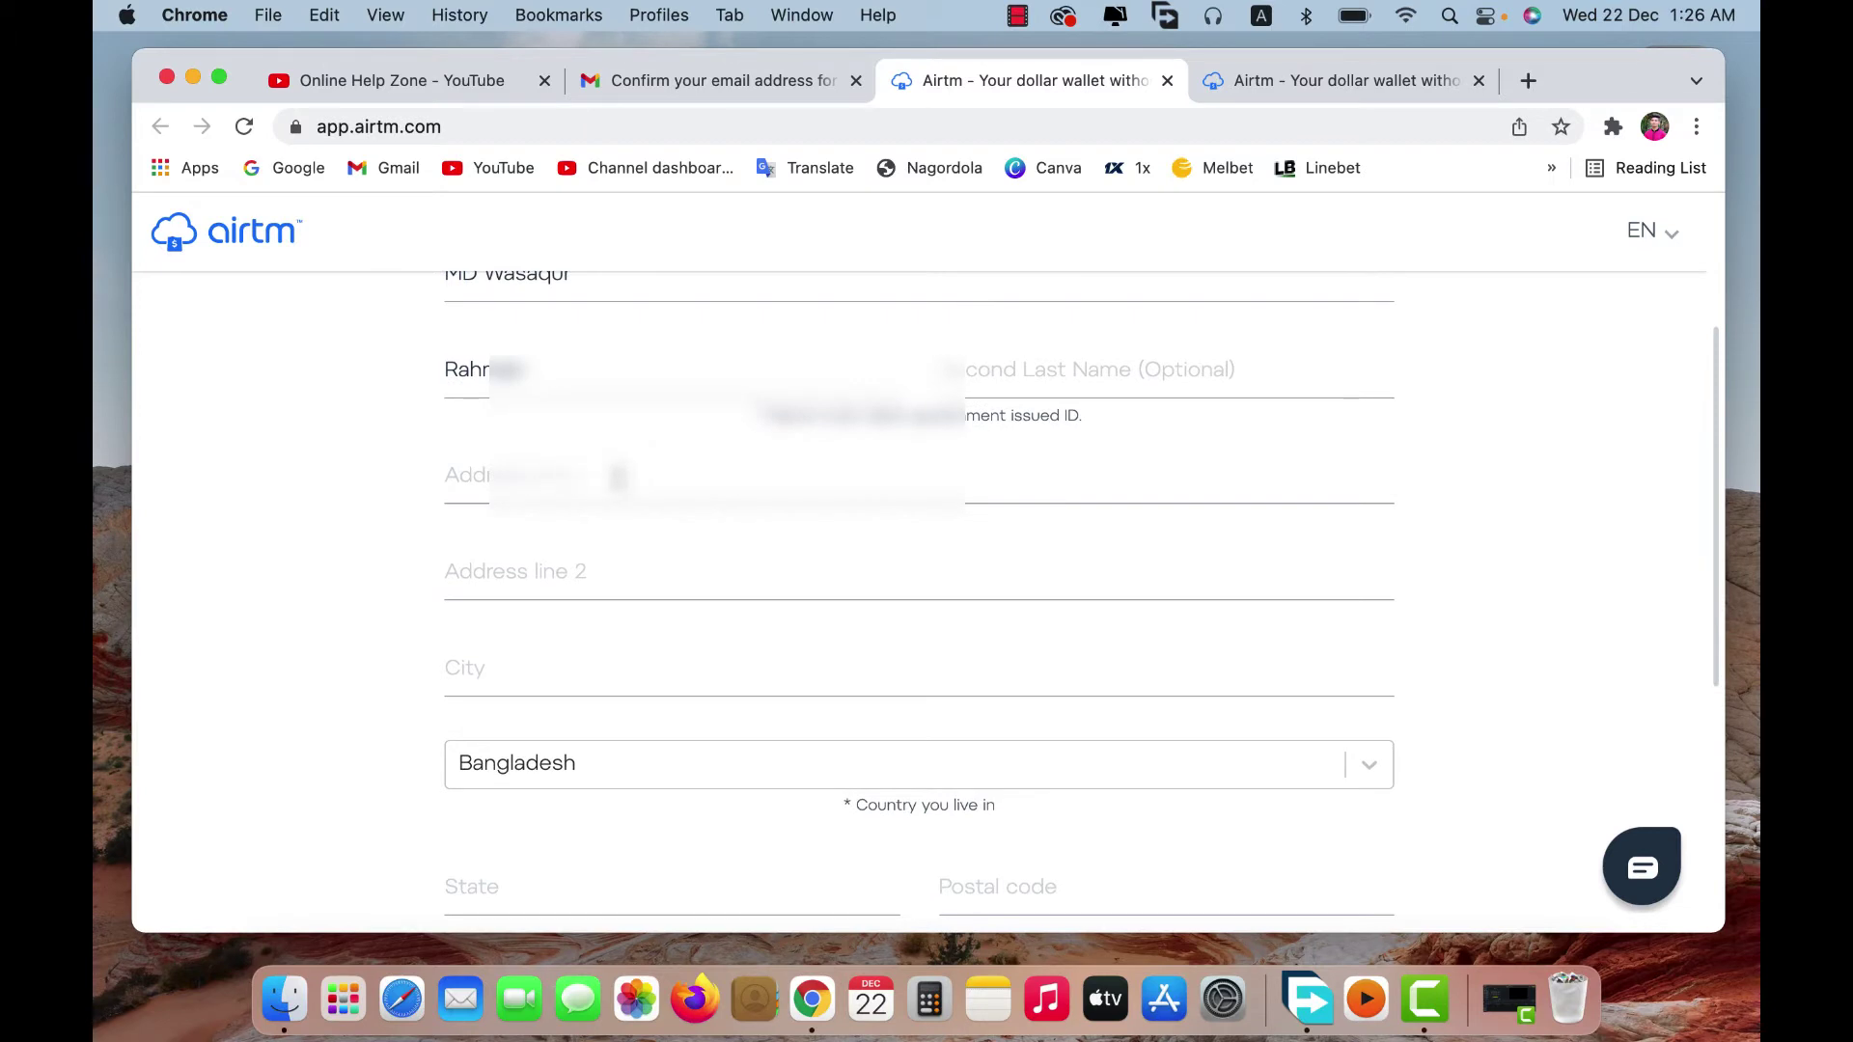
left_click(454, 475)
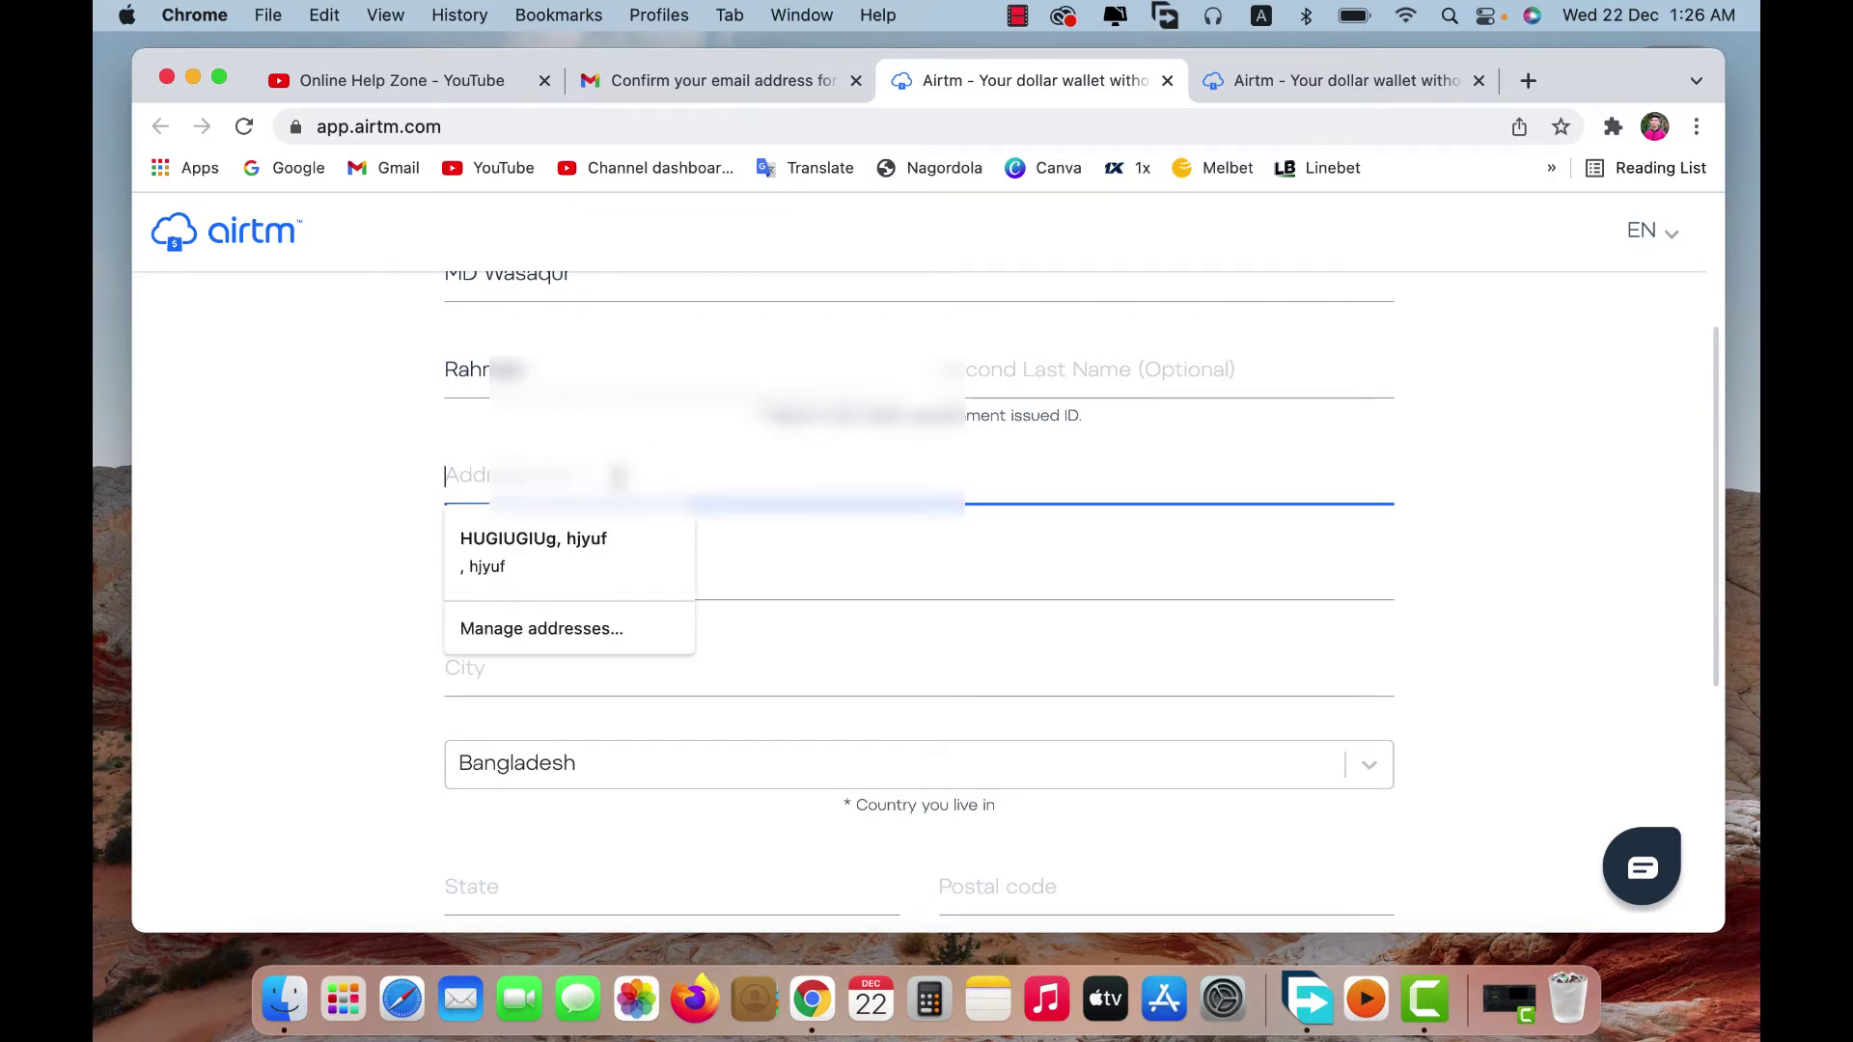
type("Dast")
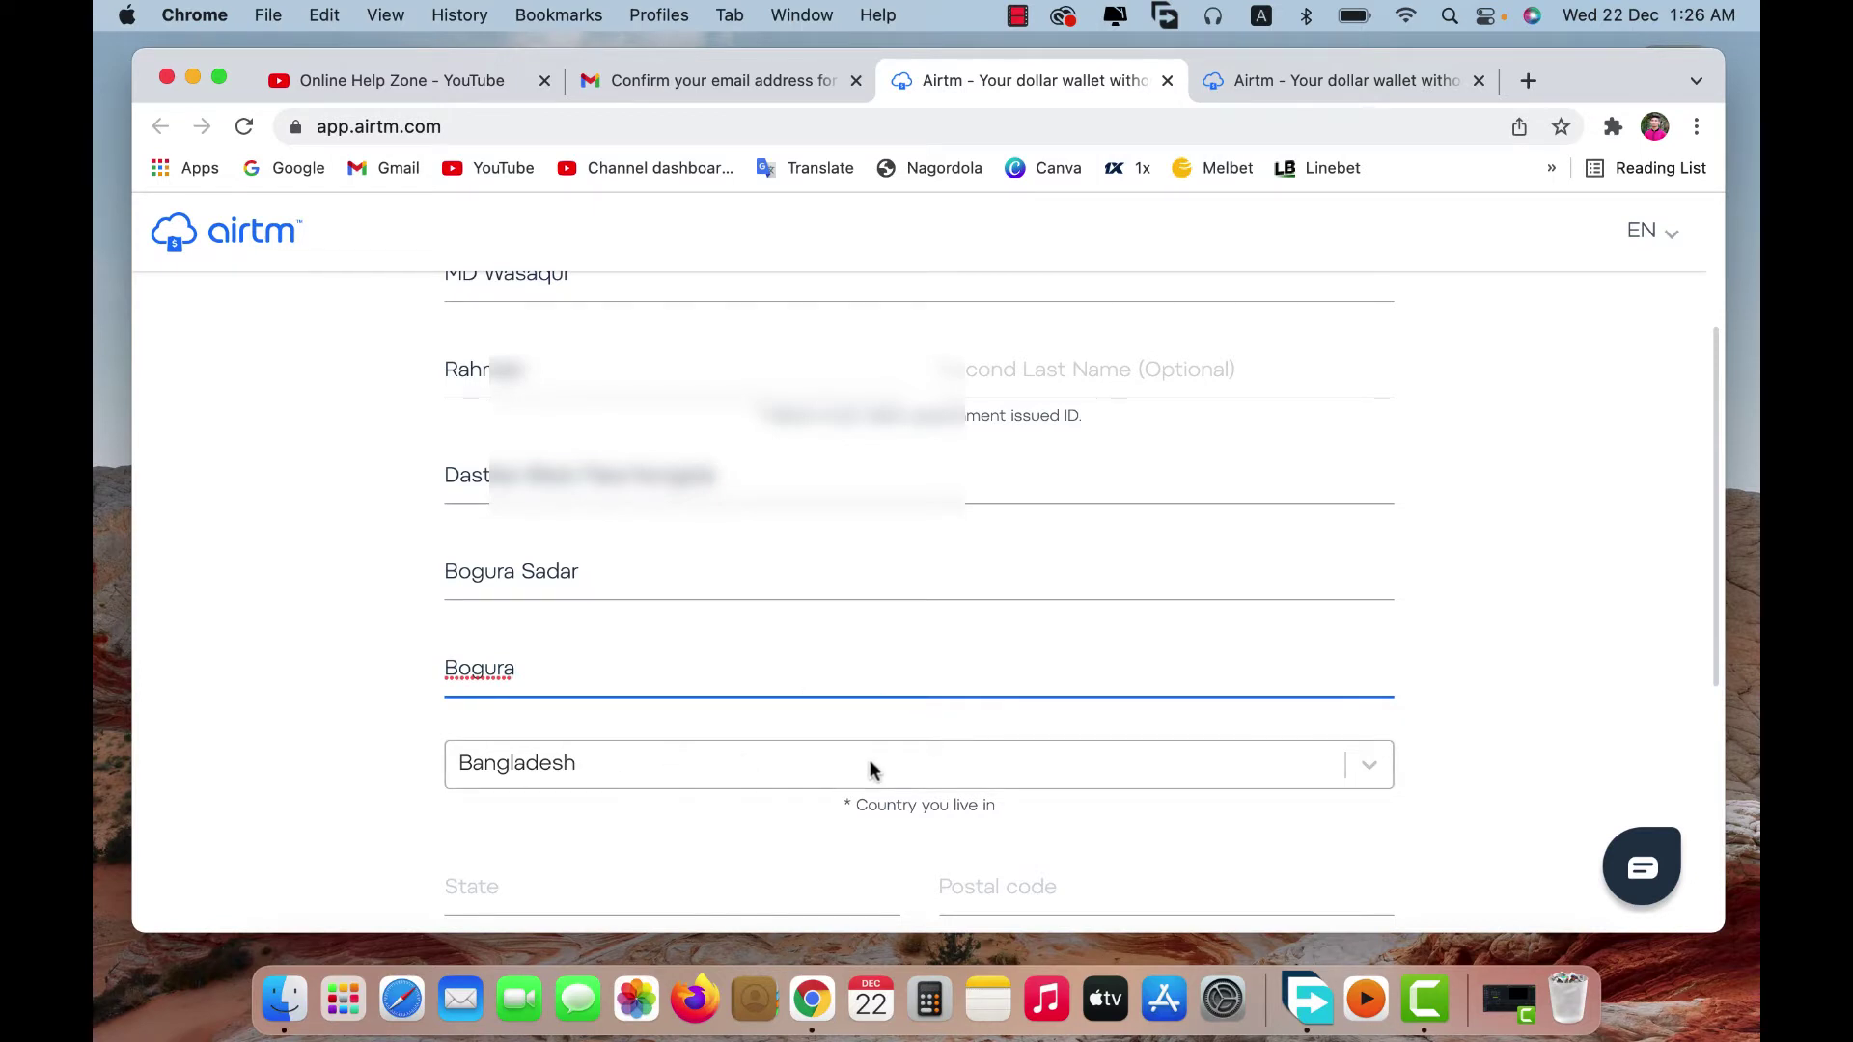
scroll(871, 769, "down", 5)
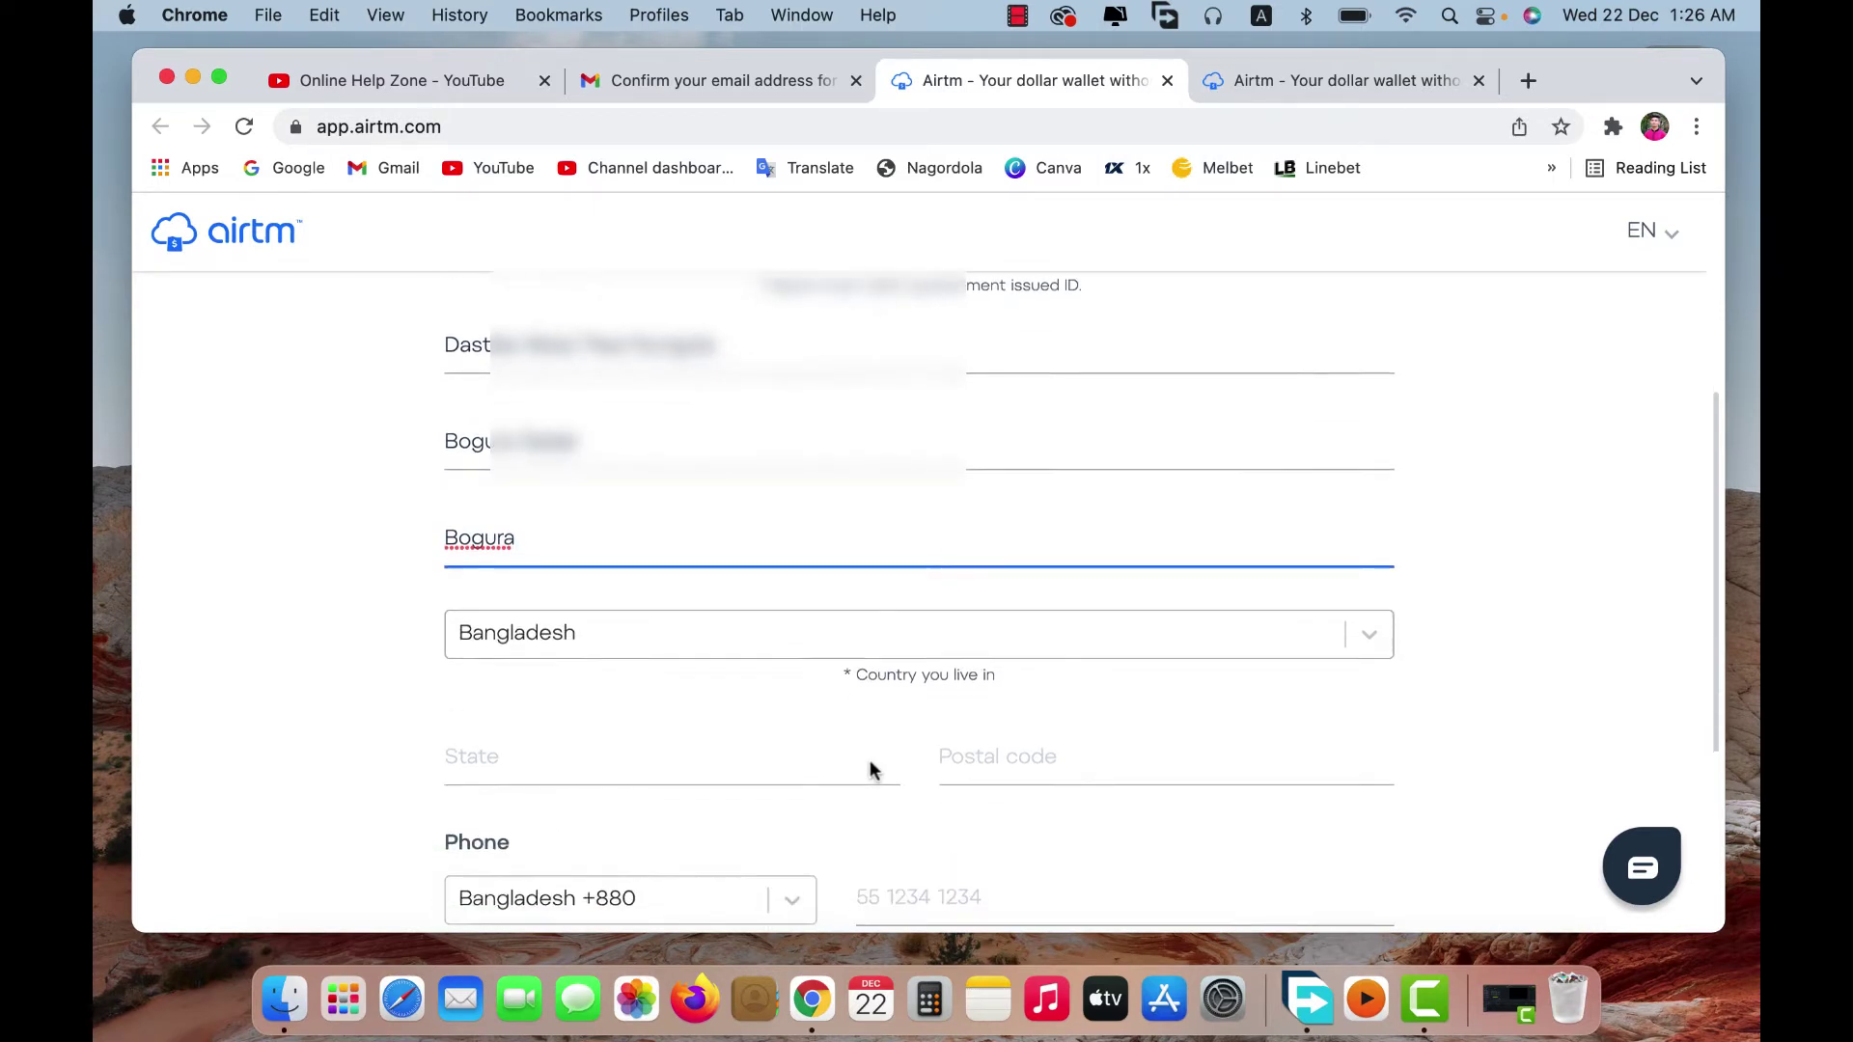
left_click(603, 575)
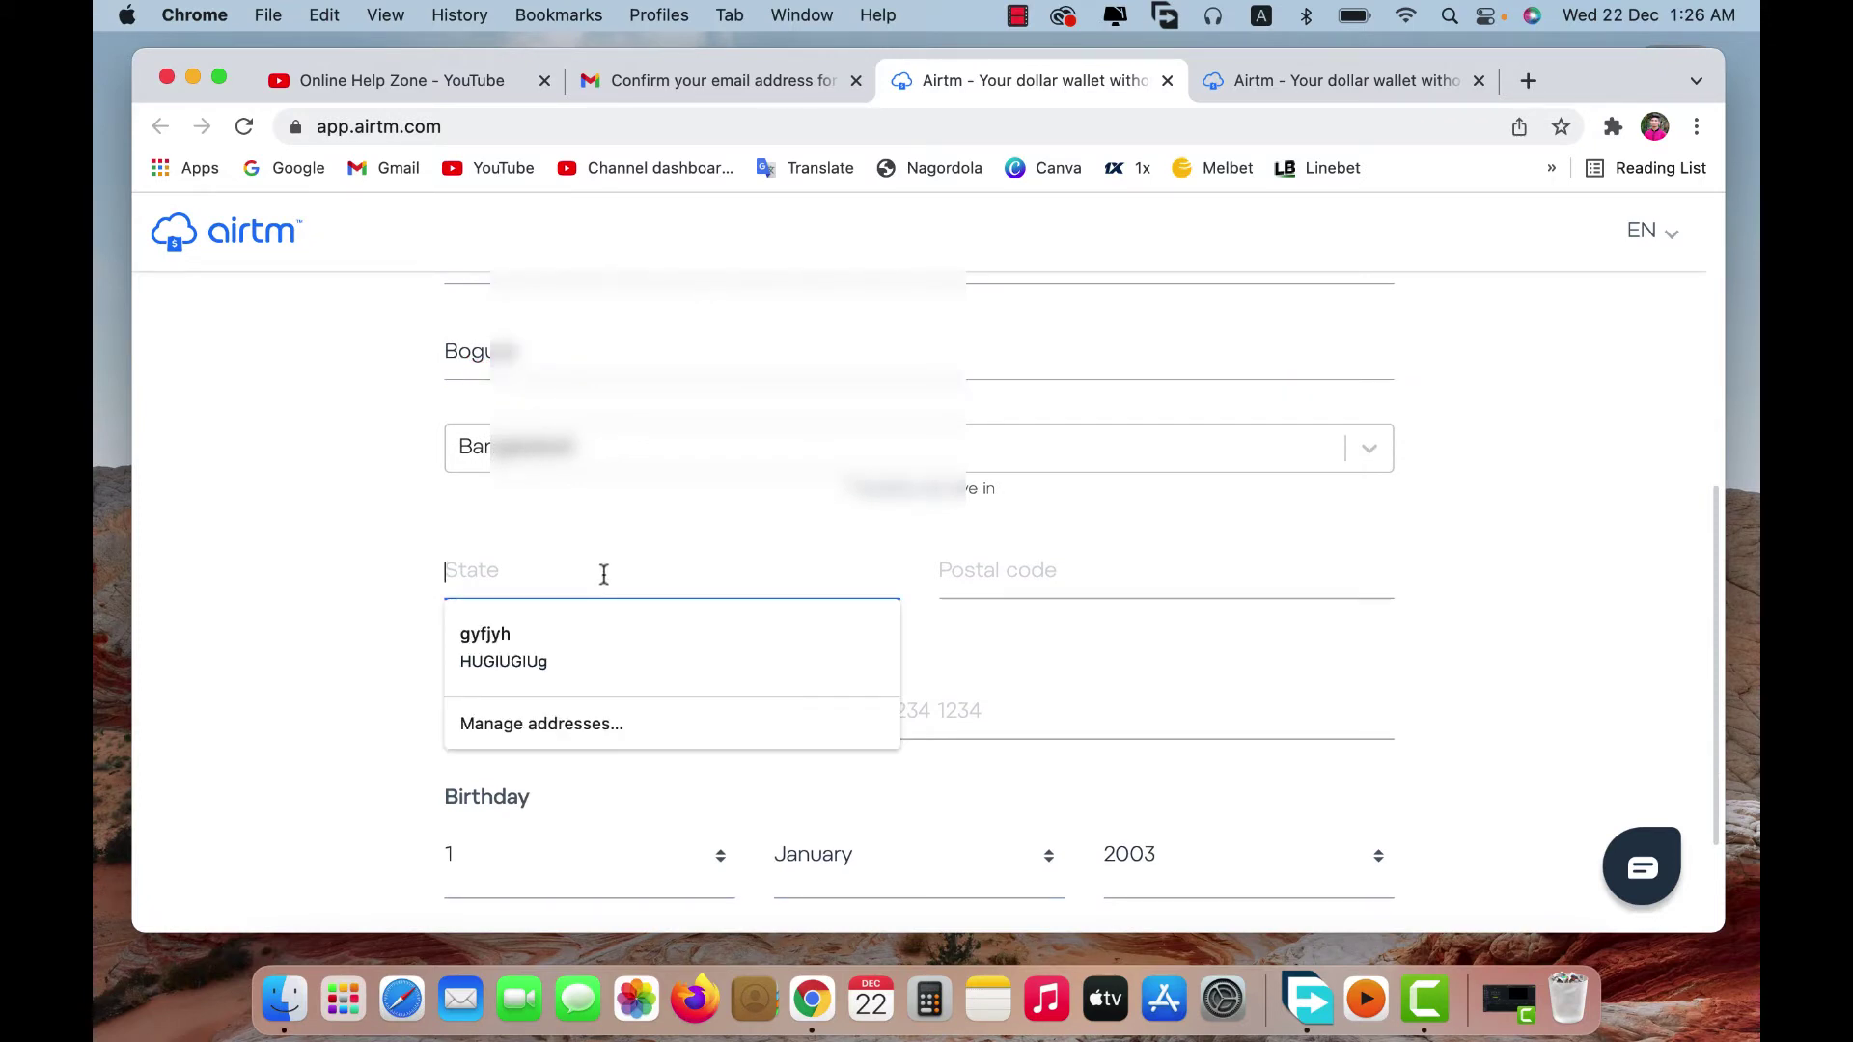
type("Bogura Sadar")
left_click(1048, 518)
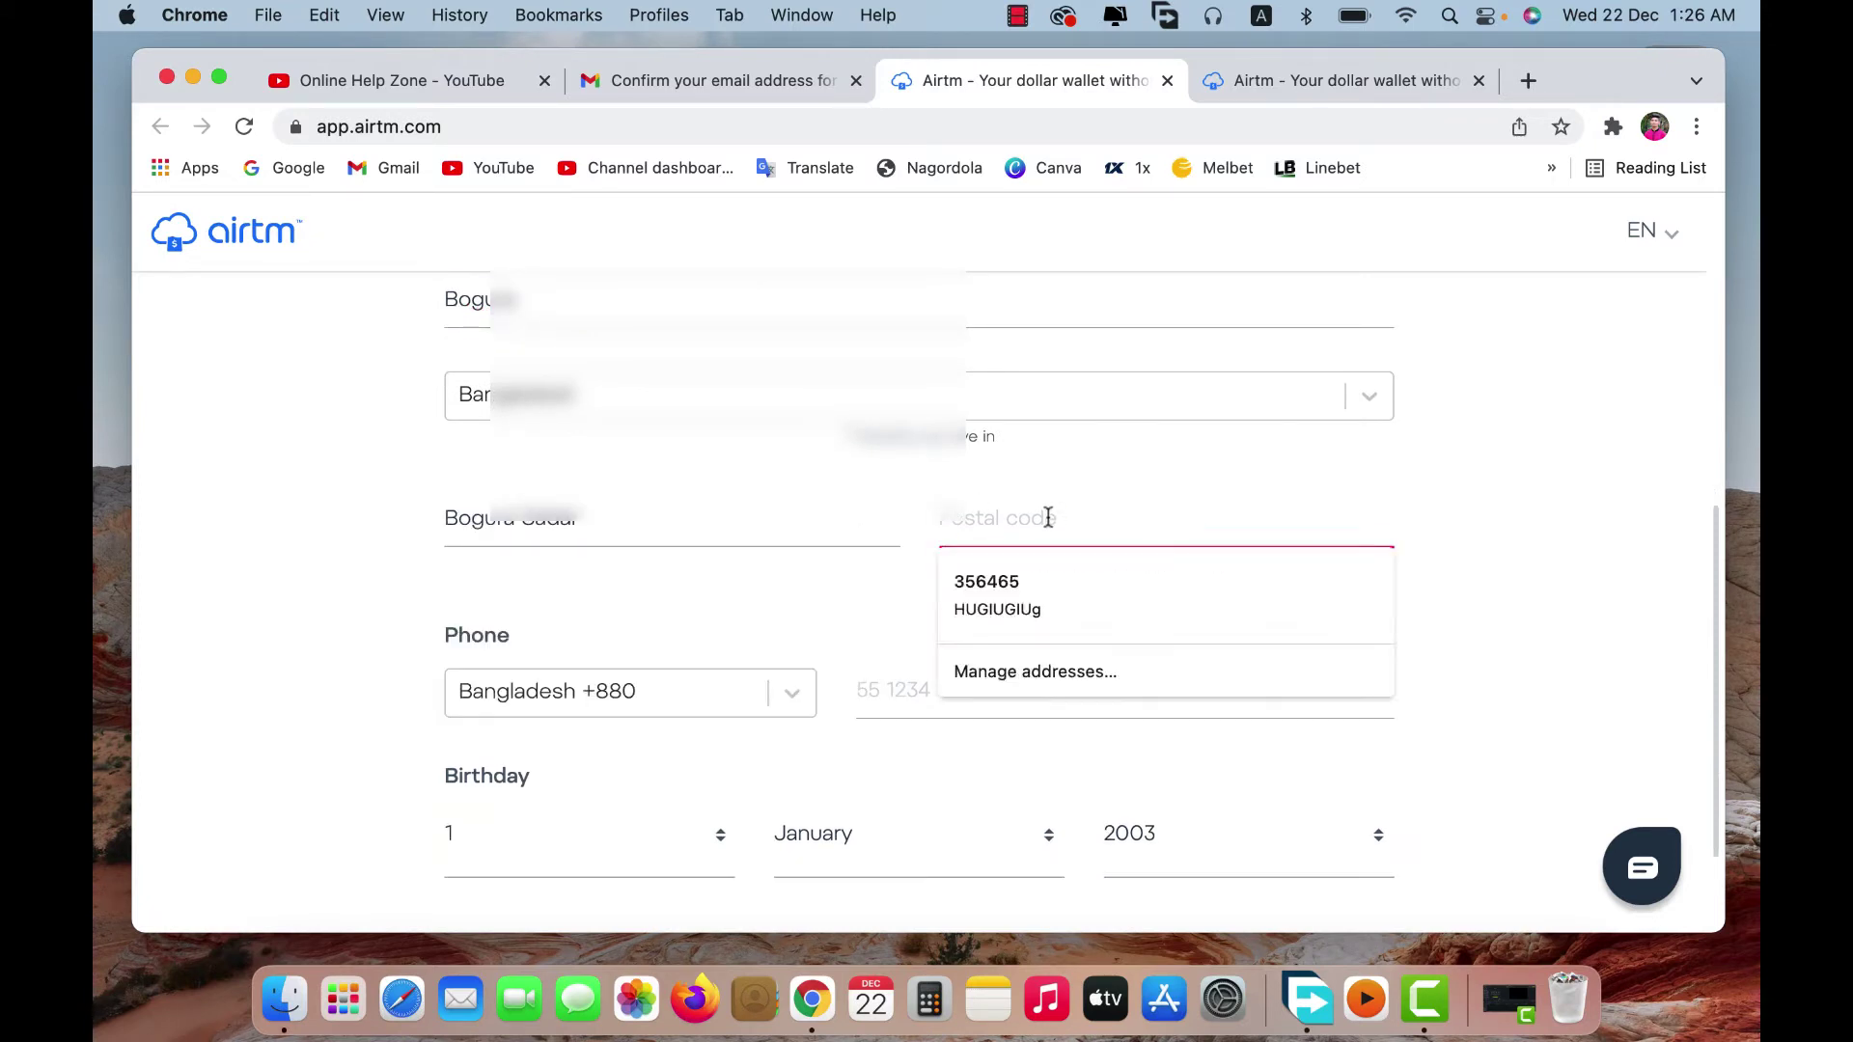
type("5800")
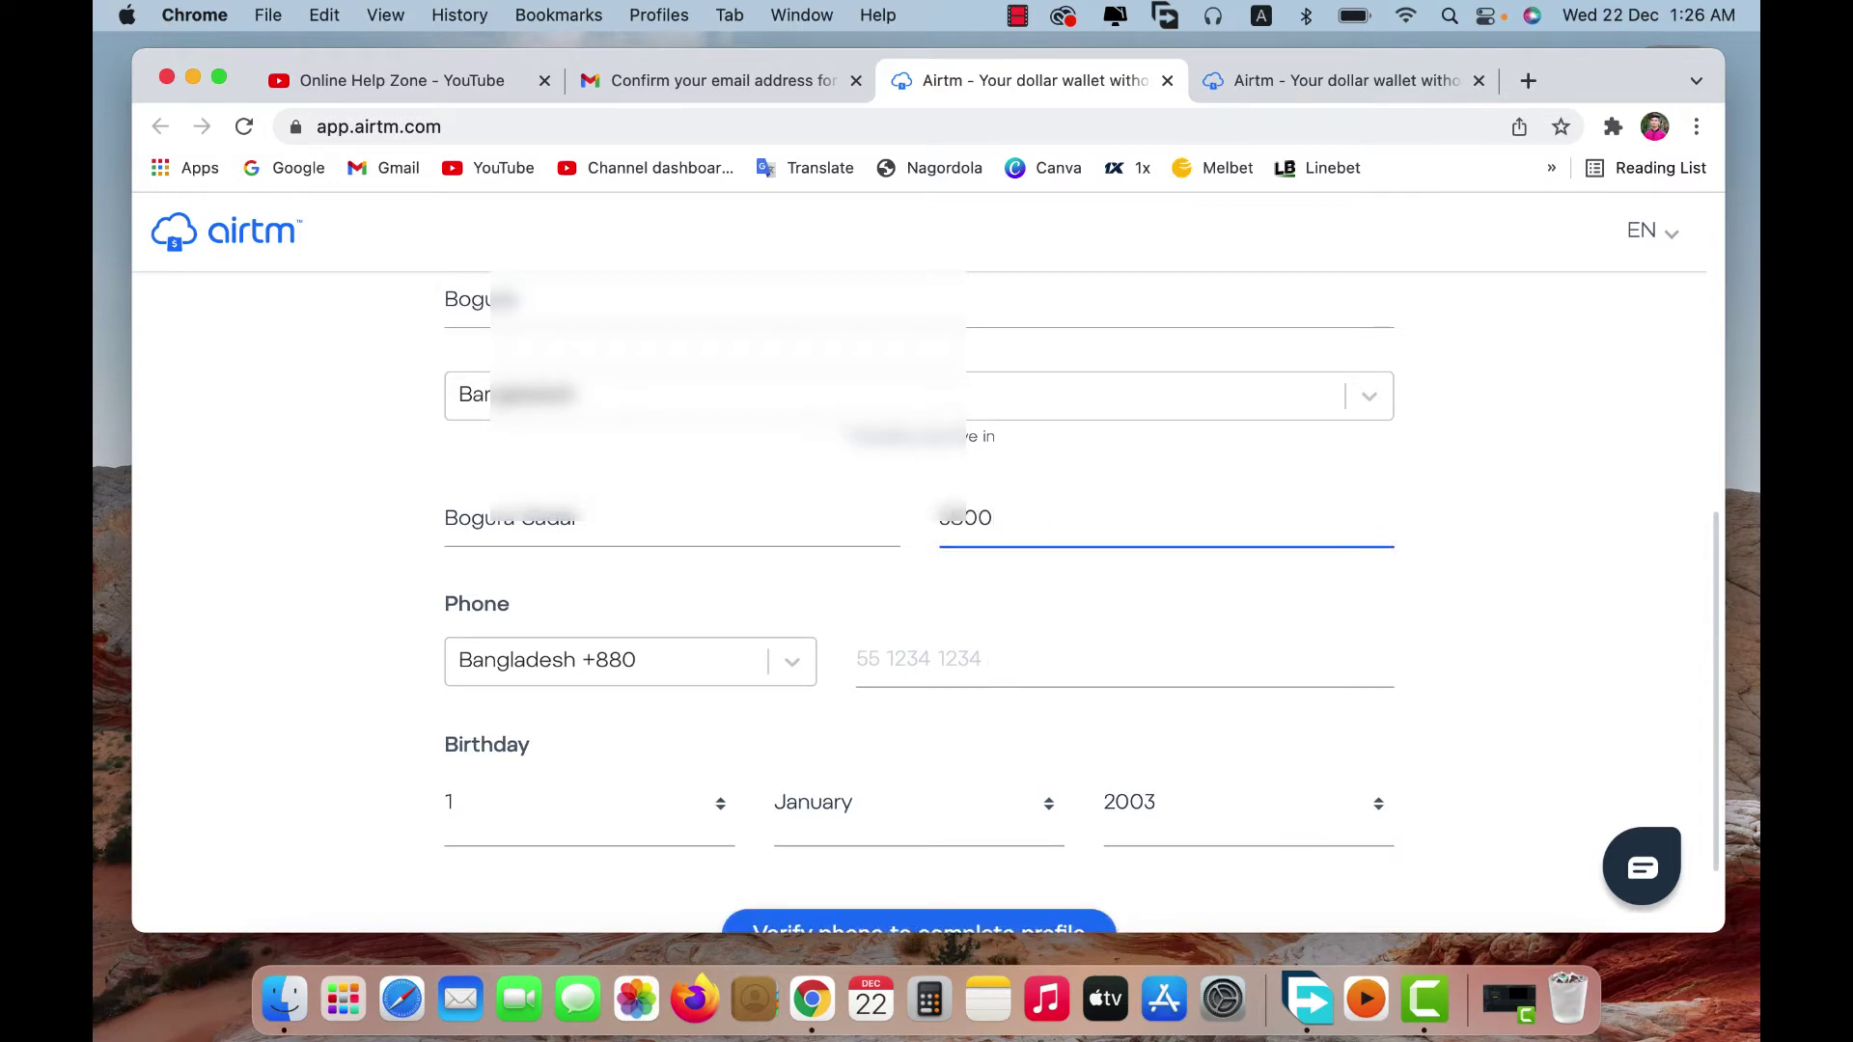
Enter the phone number and set the birthday day to 10.
left_click(925, 664)
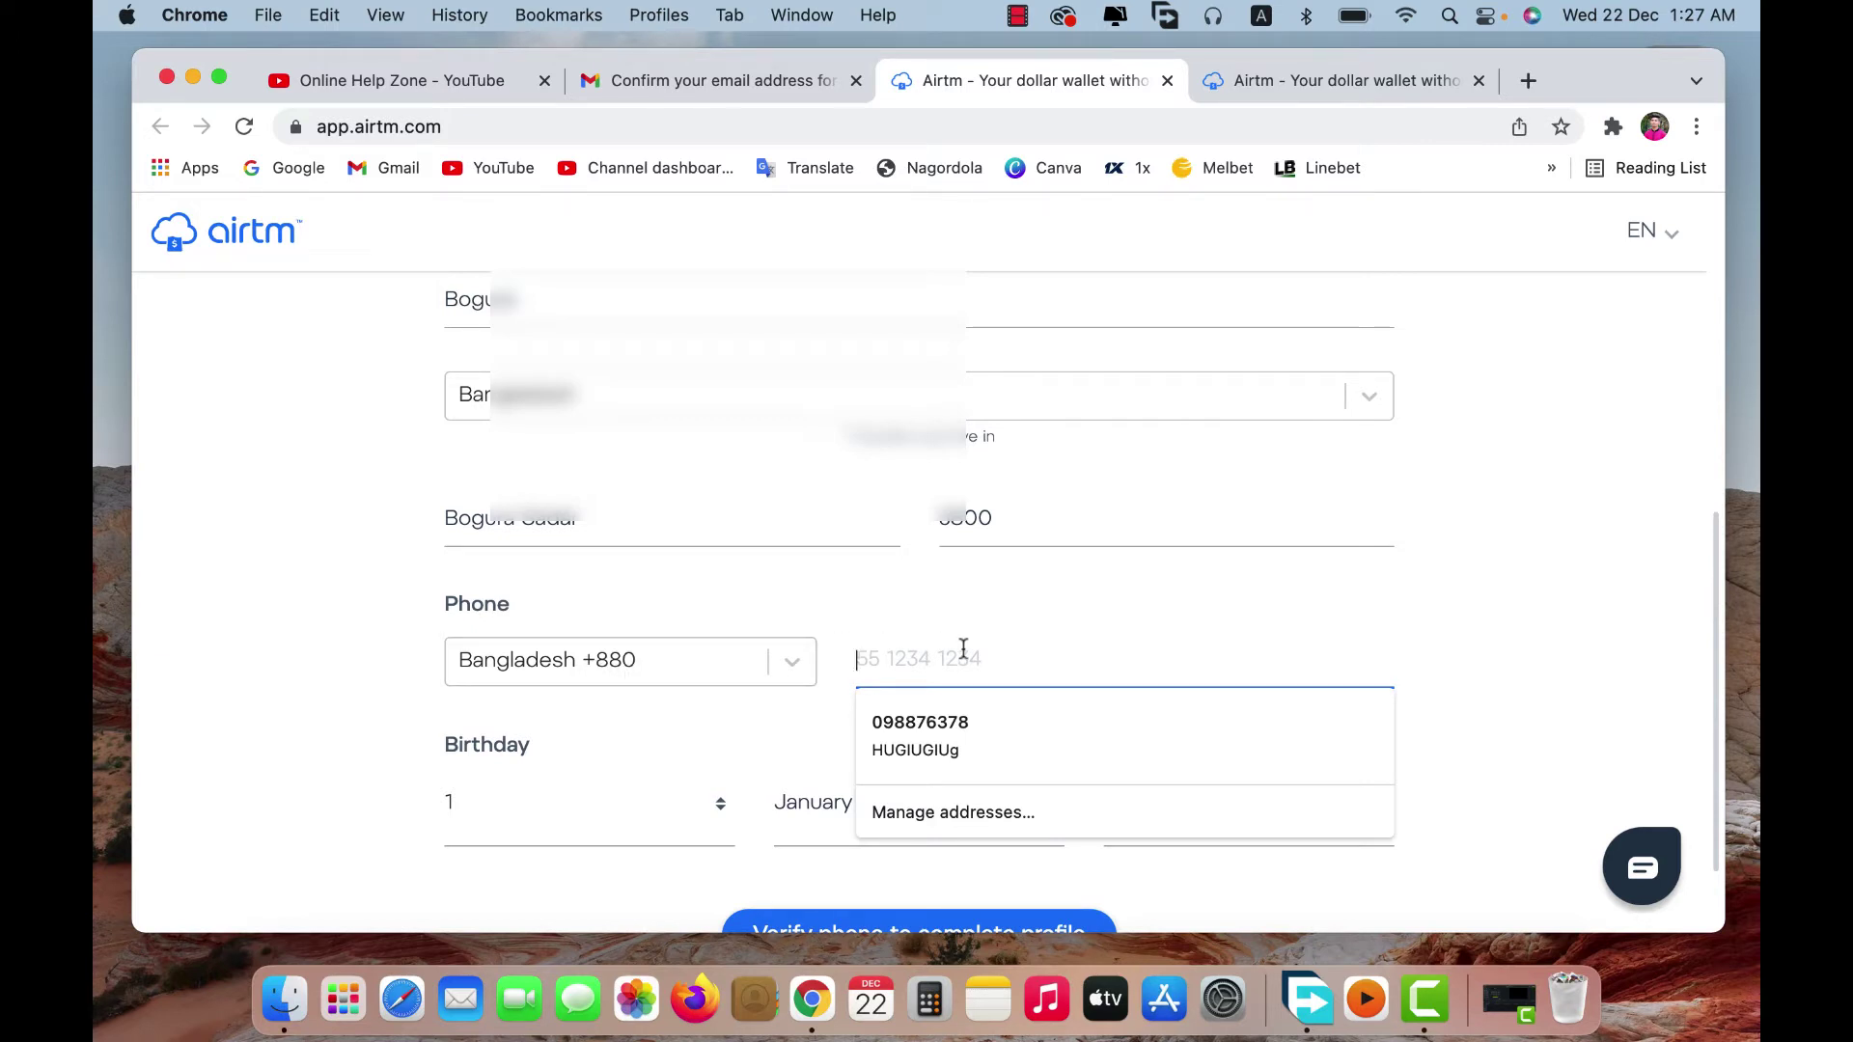
type("179")
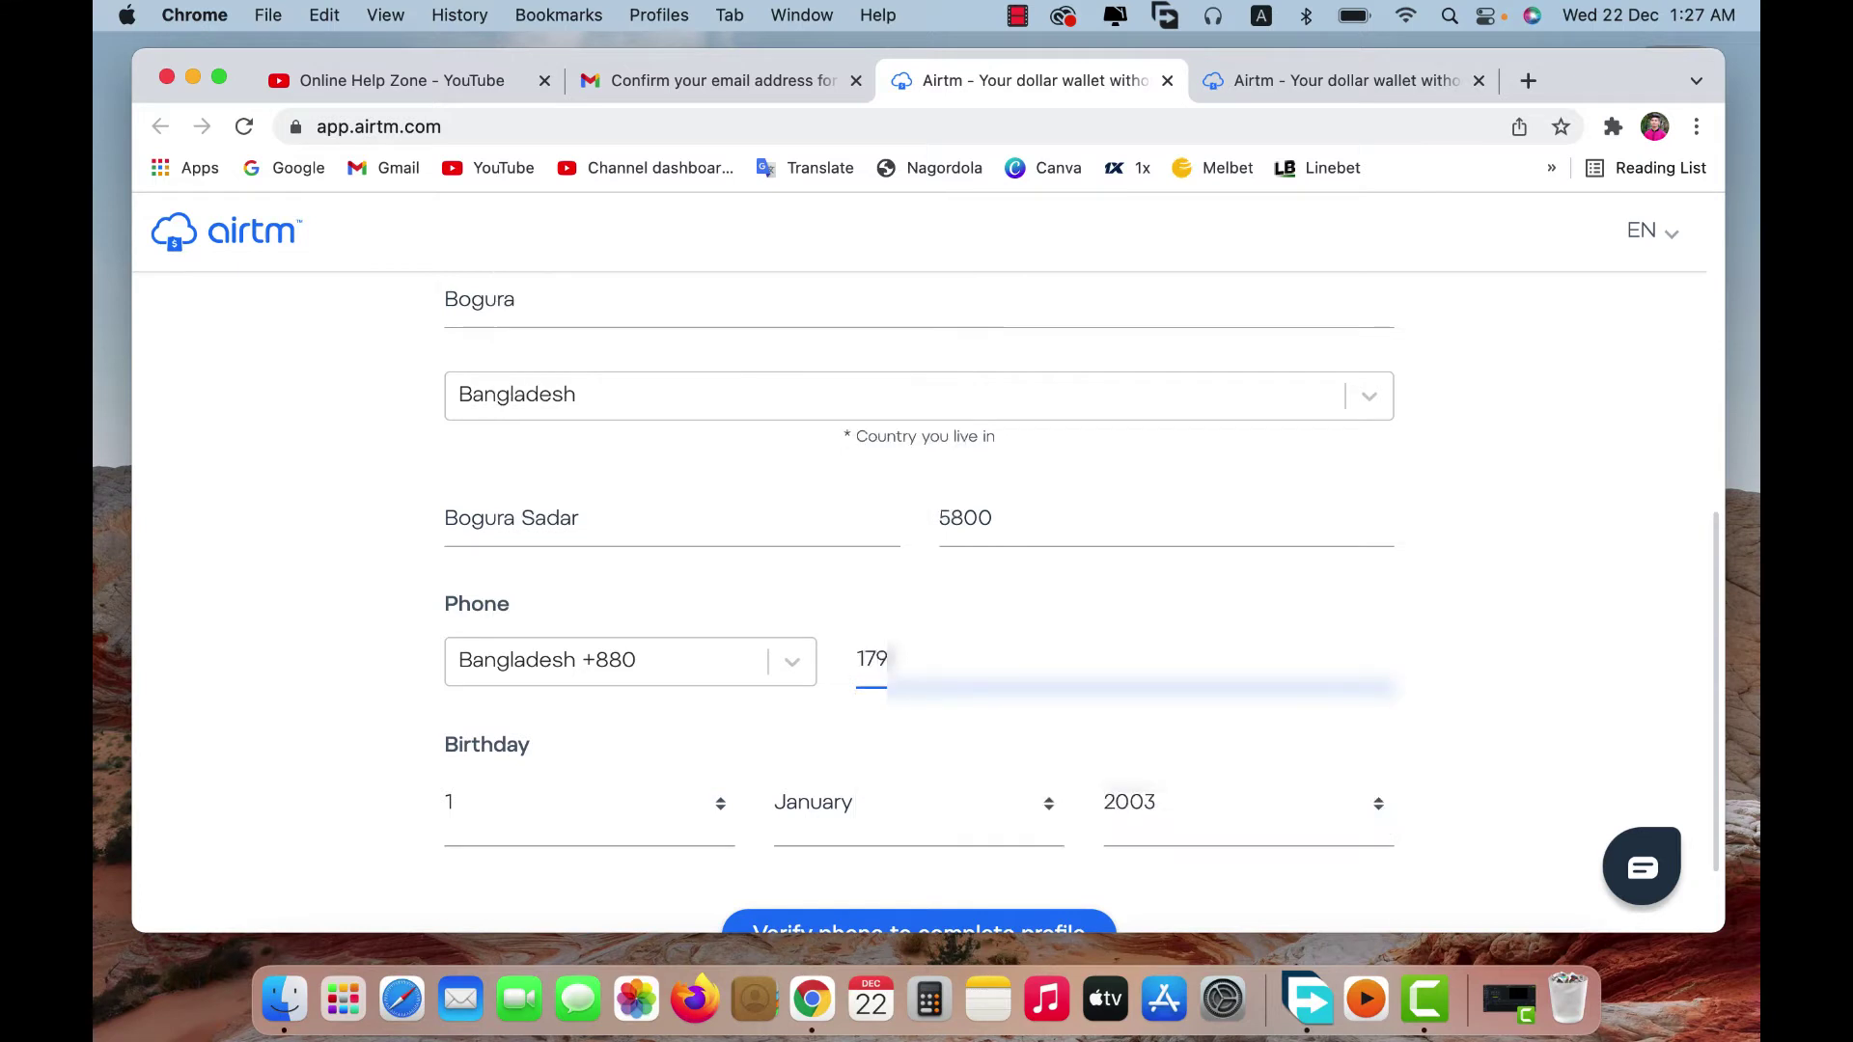
type("0000000")
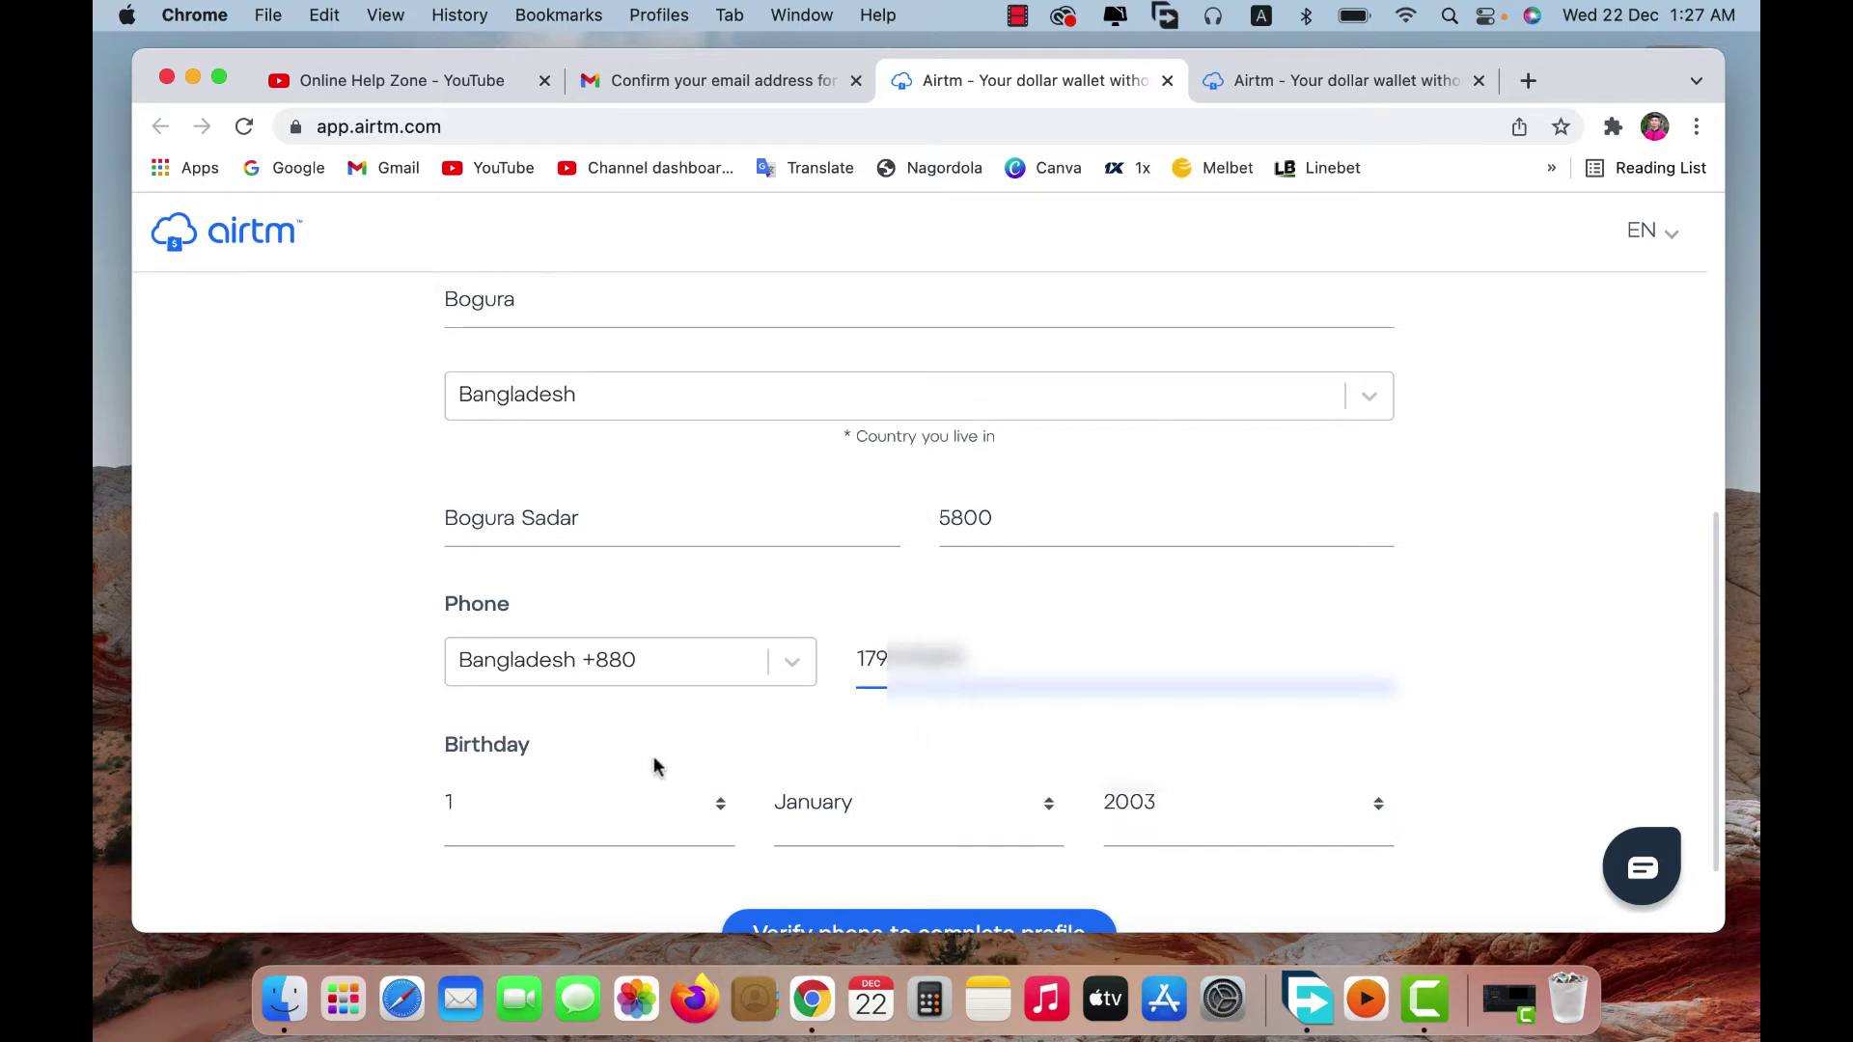
left_click(616, 809)
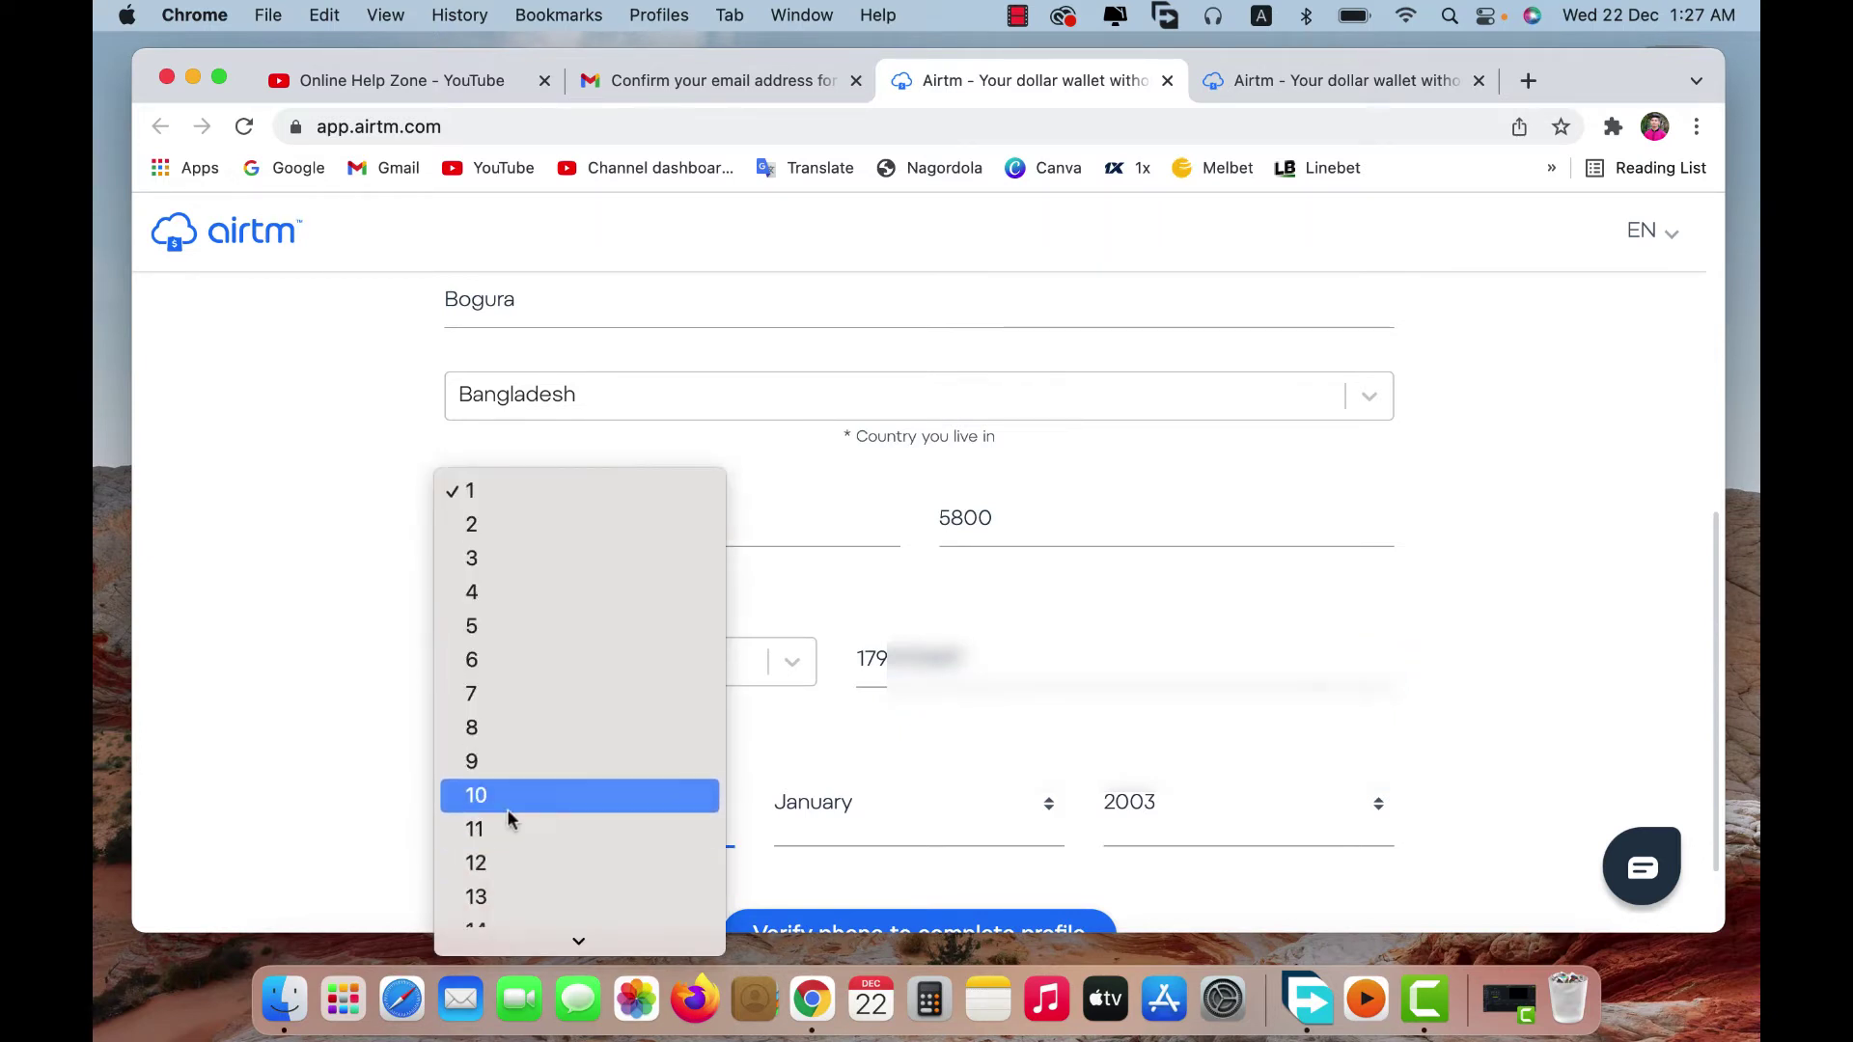
left_click(675, 794)
scroll(713, 731, "down", 2)
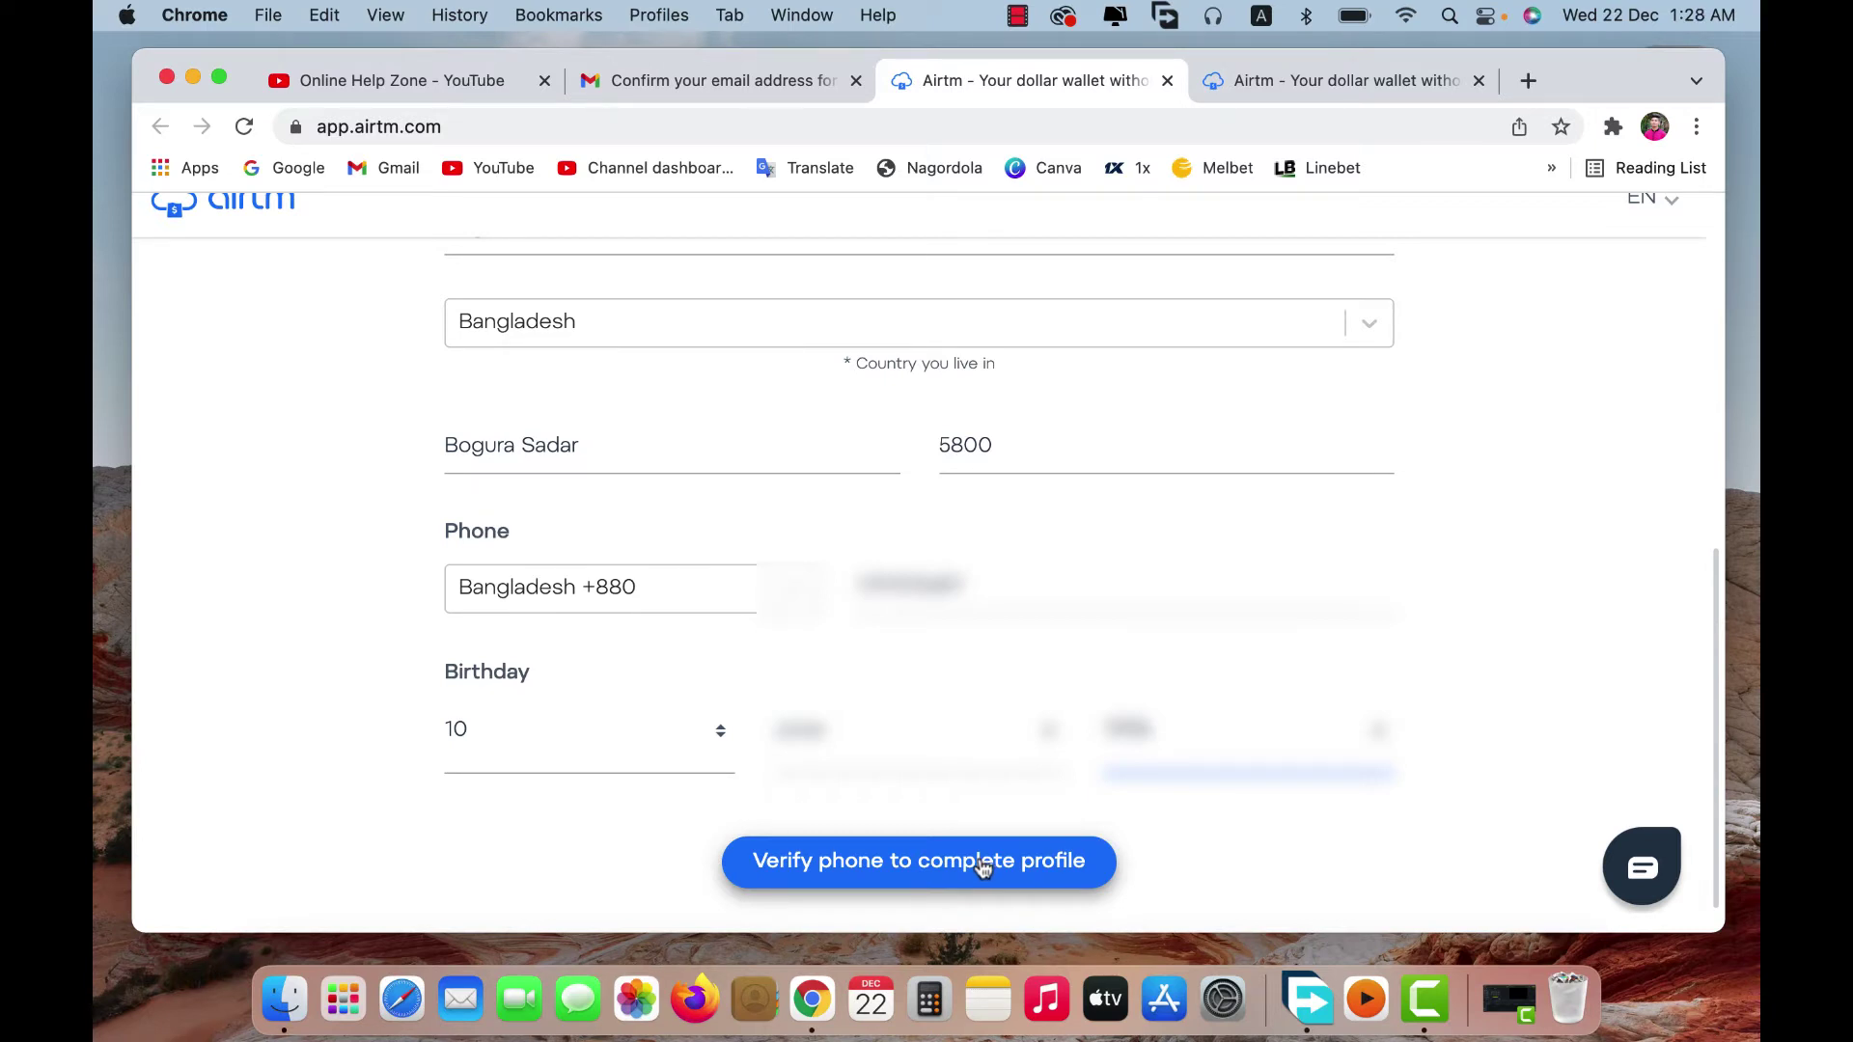
Verify the phone by SMS, entering and submitting the six-digit verification code.
left_click(982, 867)
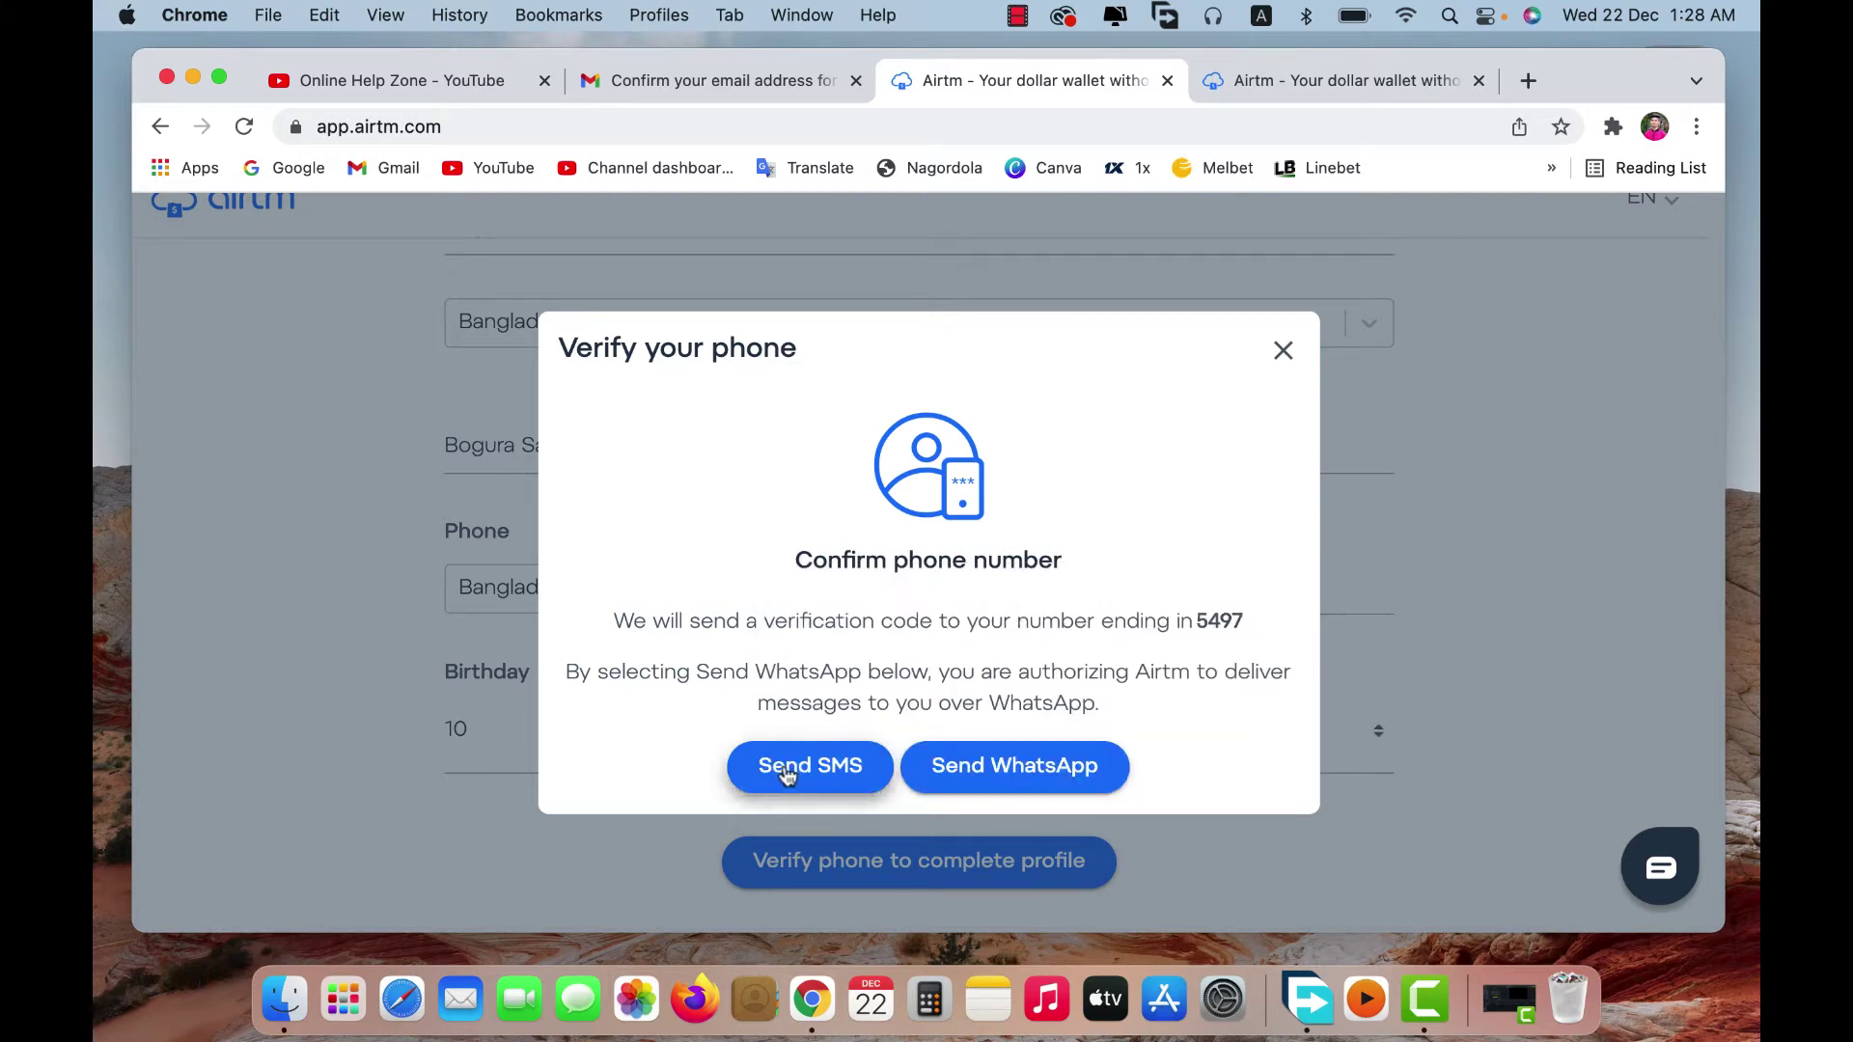
left_click(828, 775)
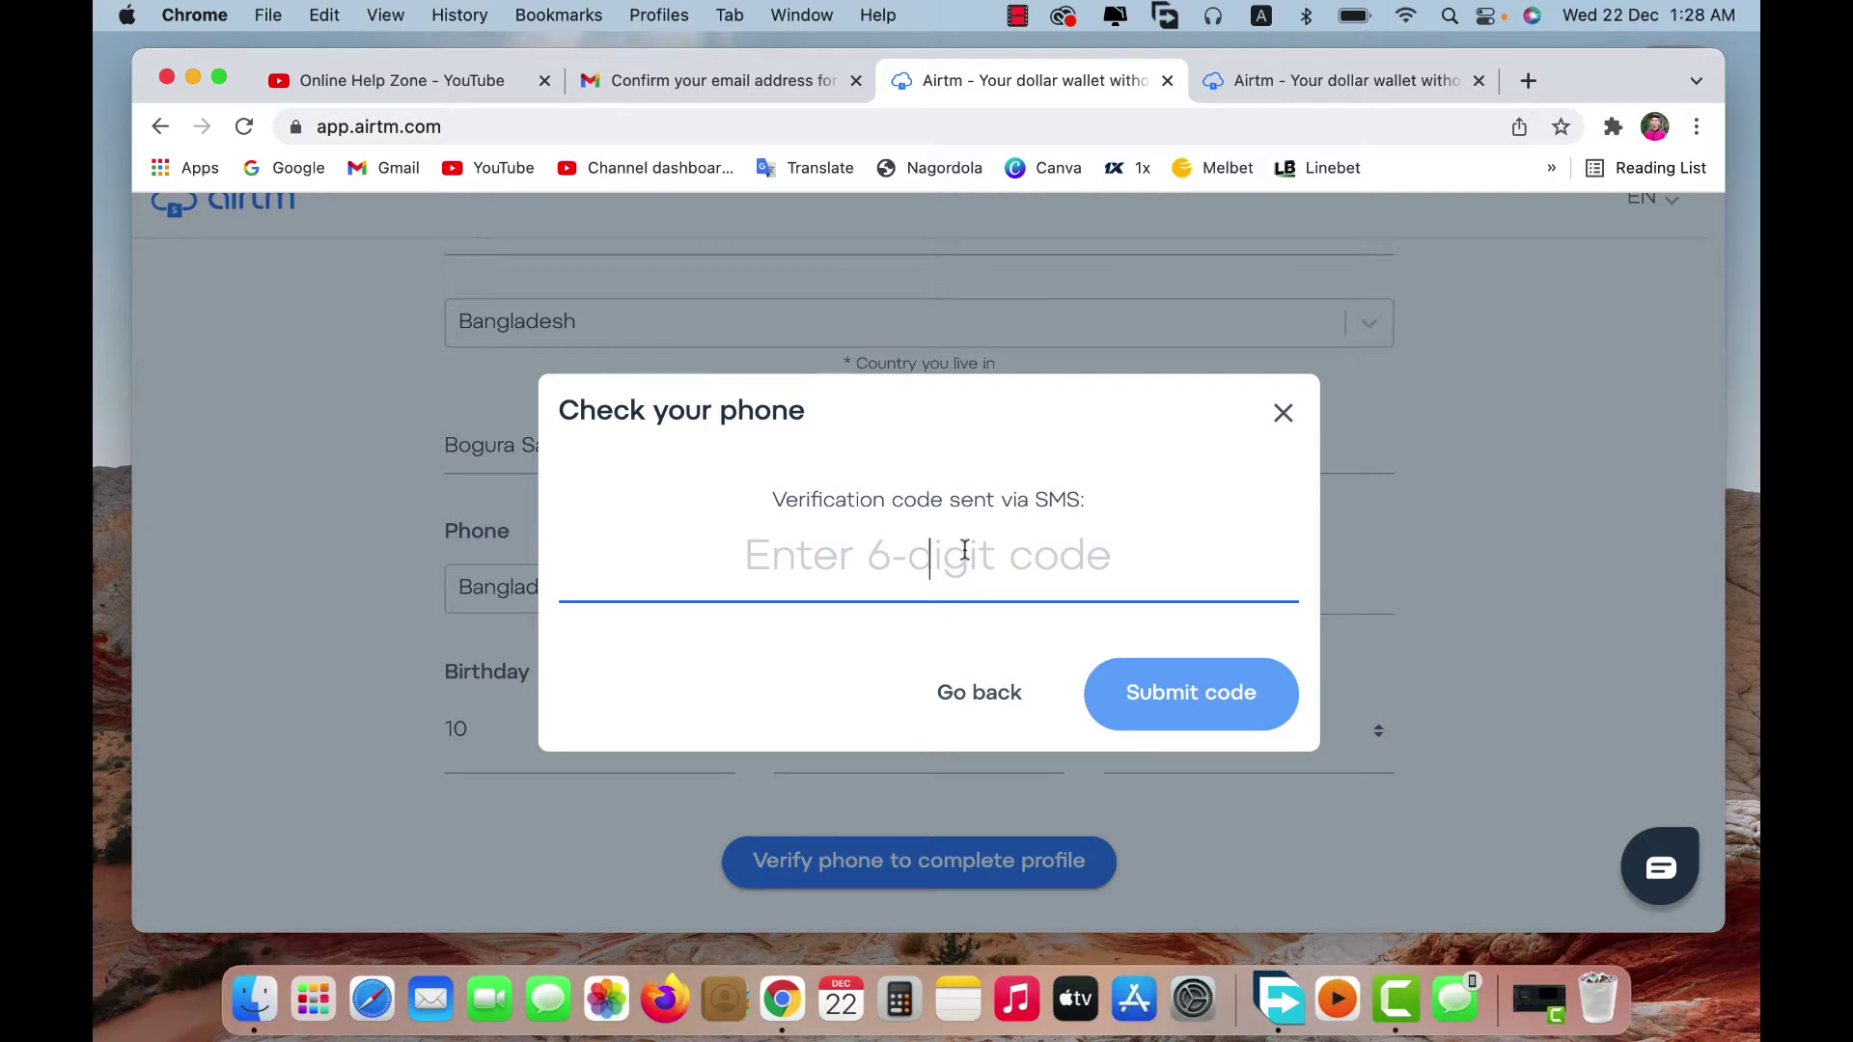
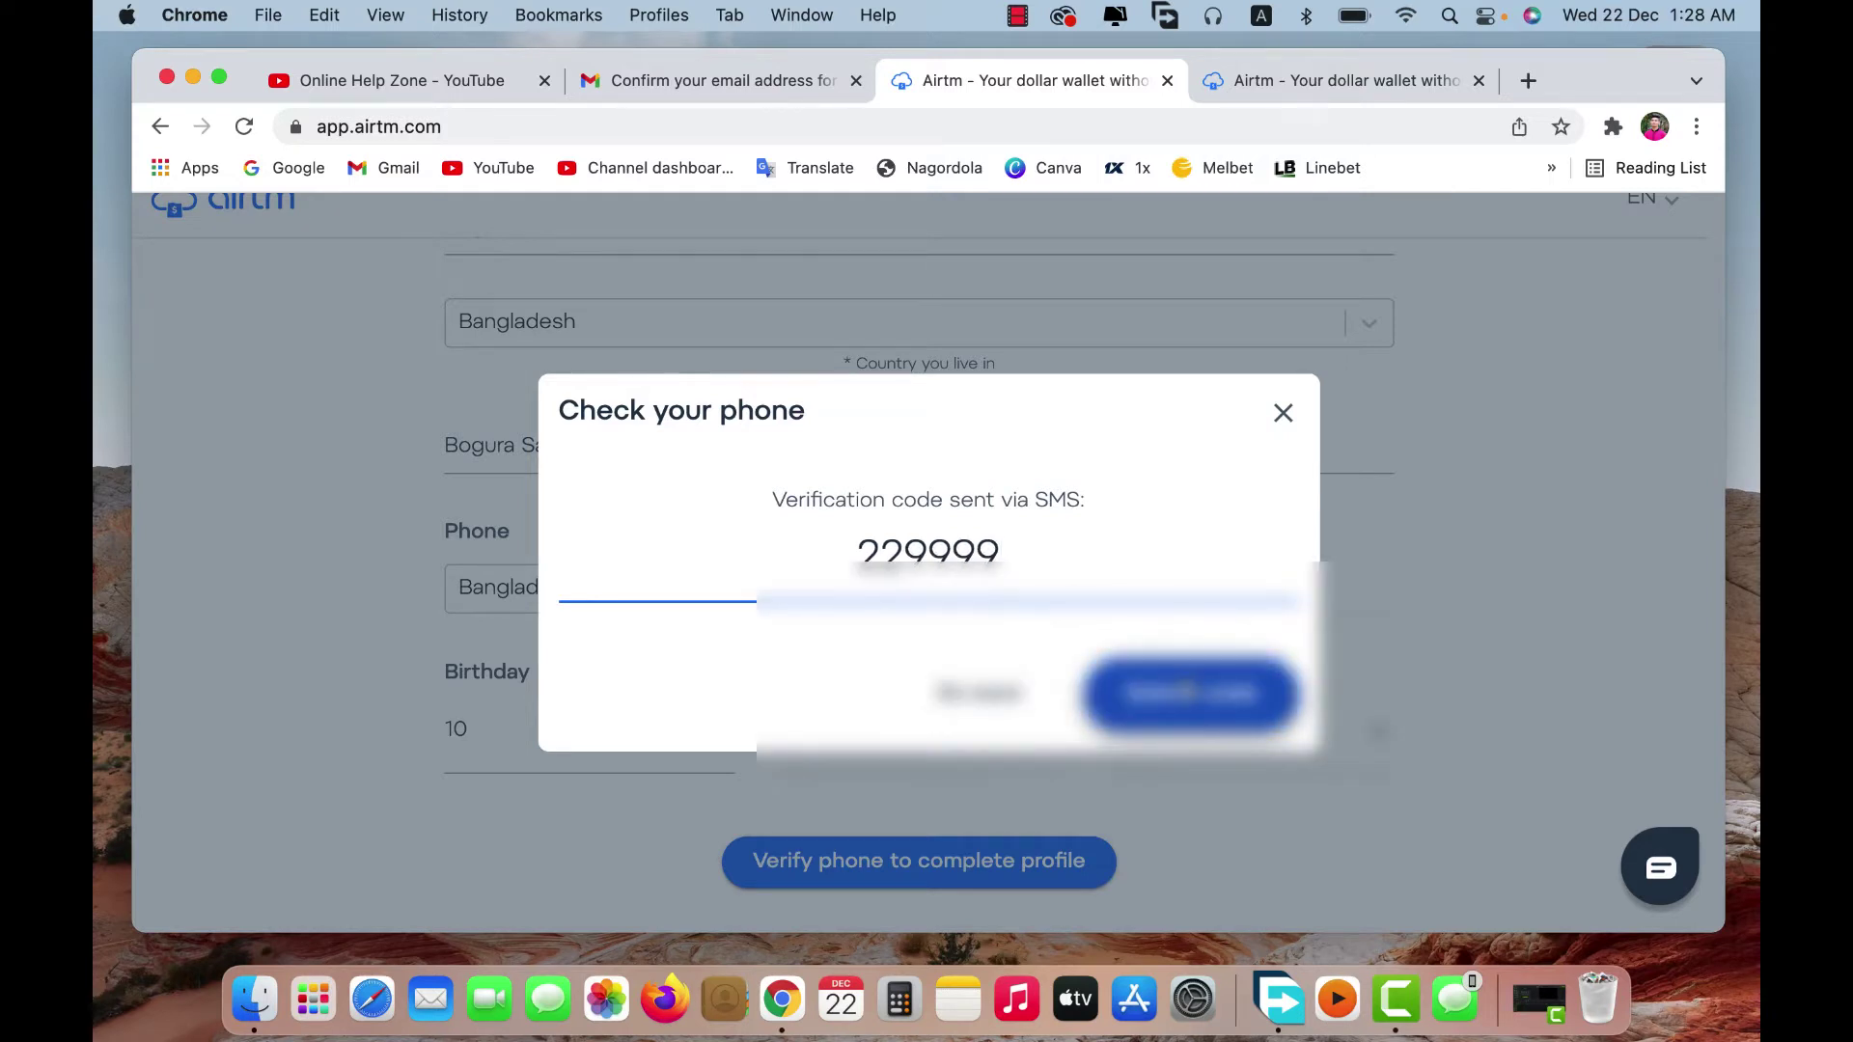
left_click(1187, 690)
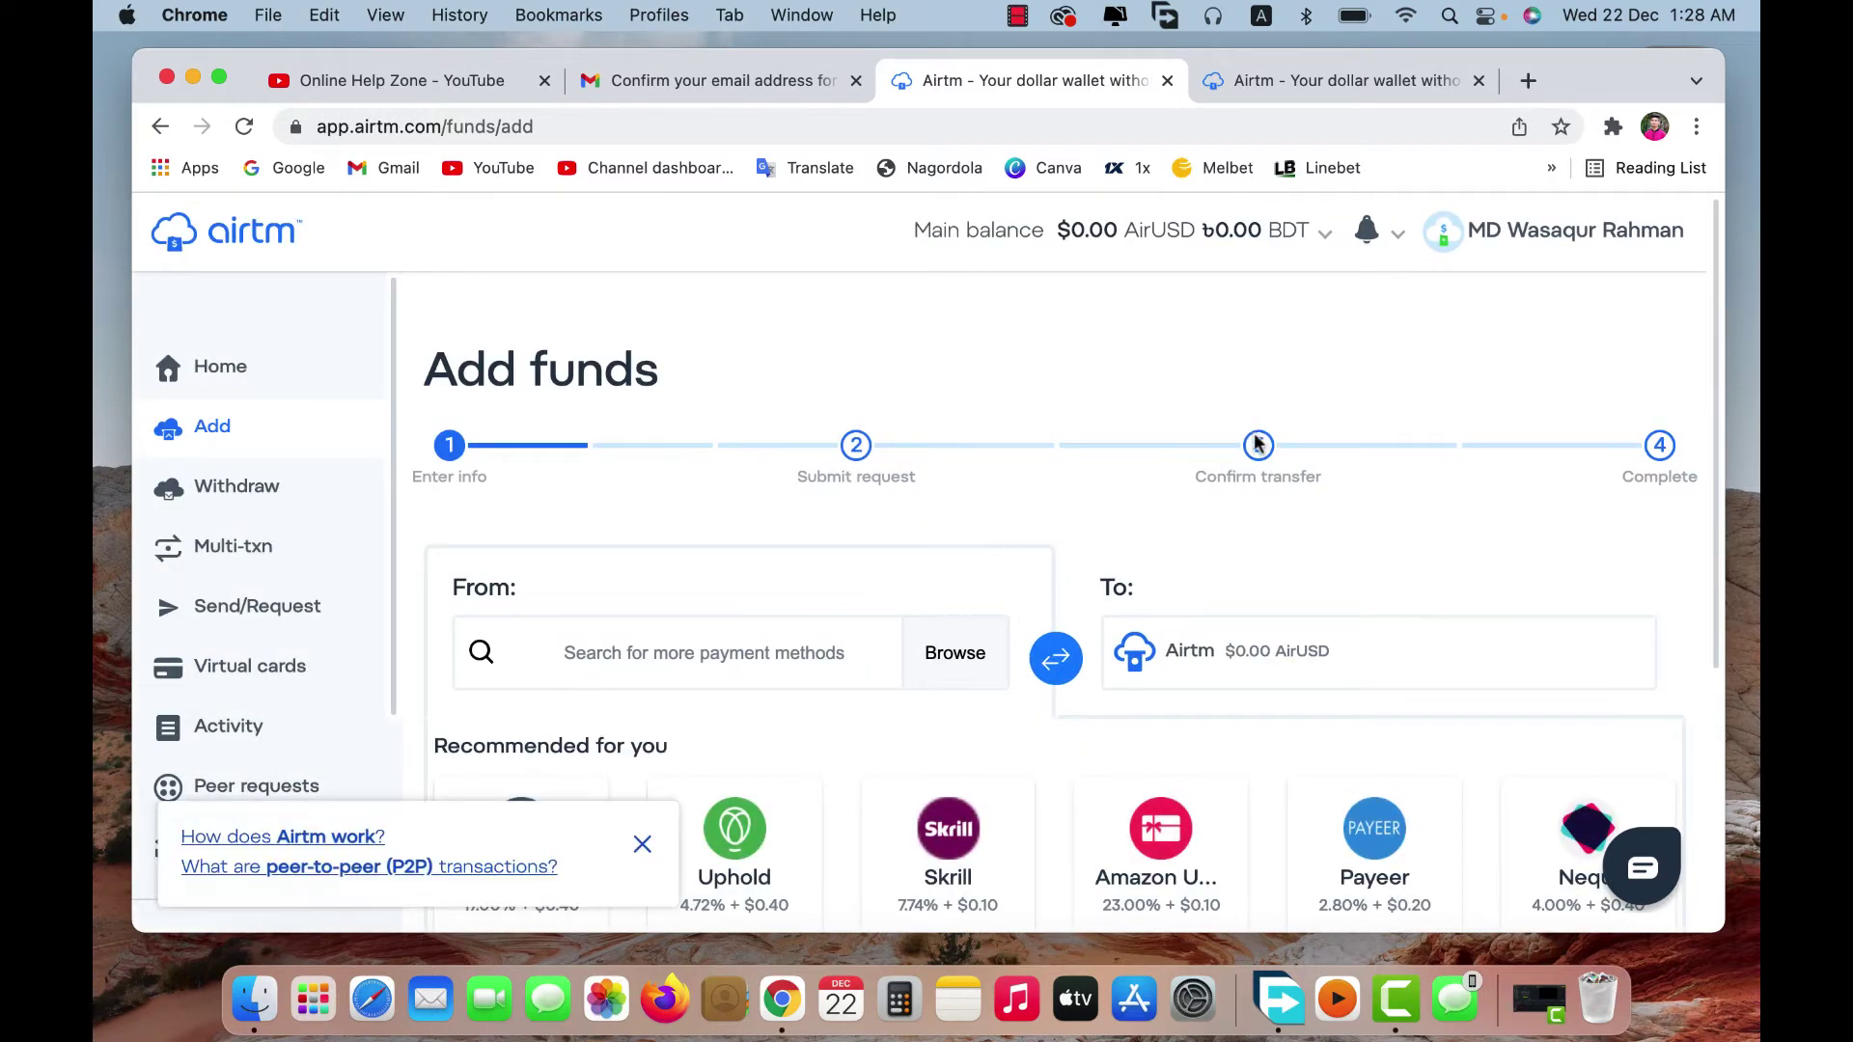
Dismiss the help and promo popups and open the Settings Verification tab.
left_click(644, 845)
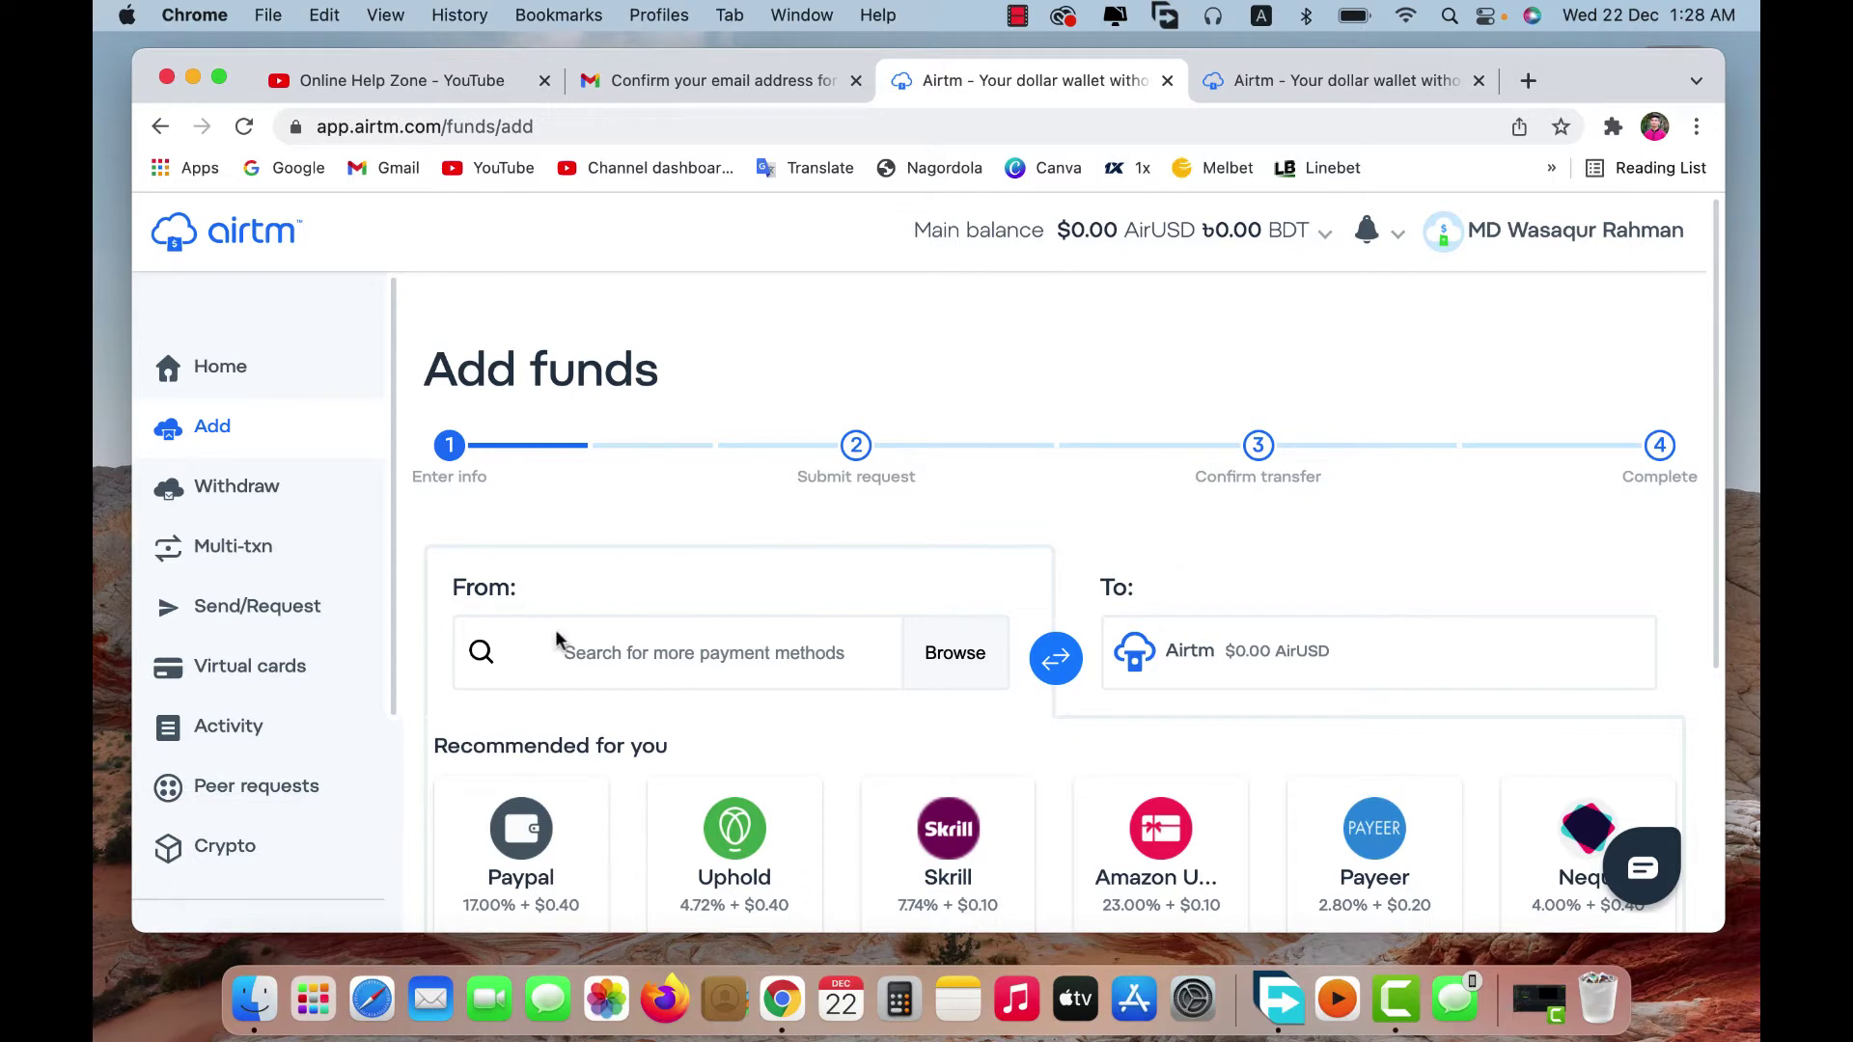
scroll(293, 506, "down", 2)
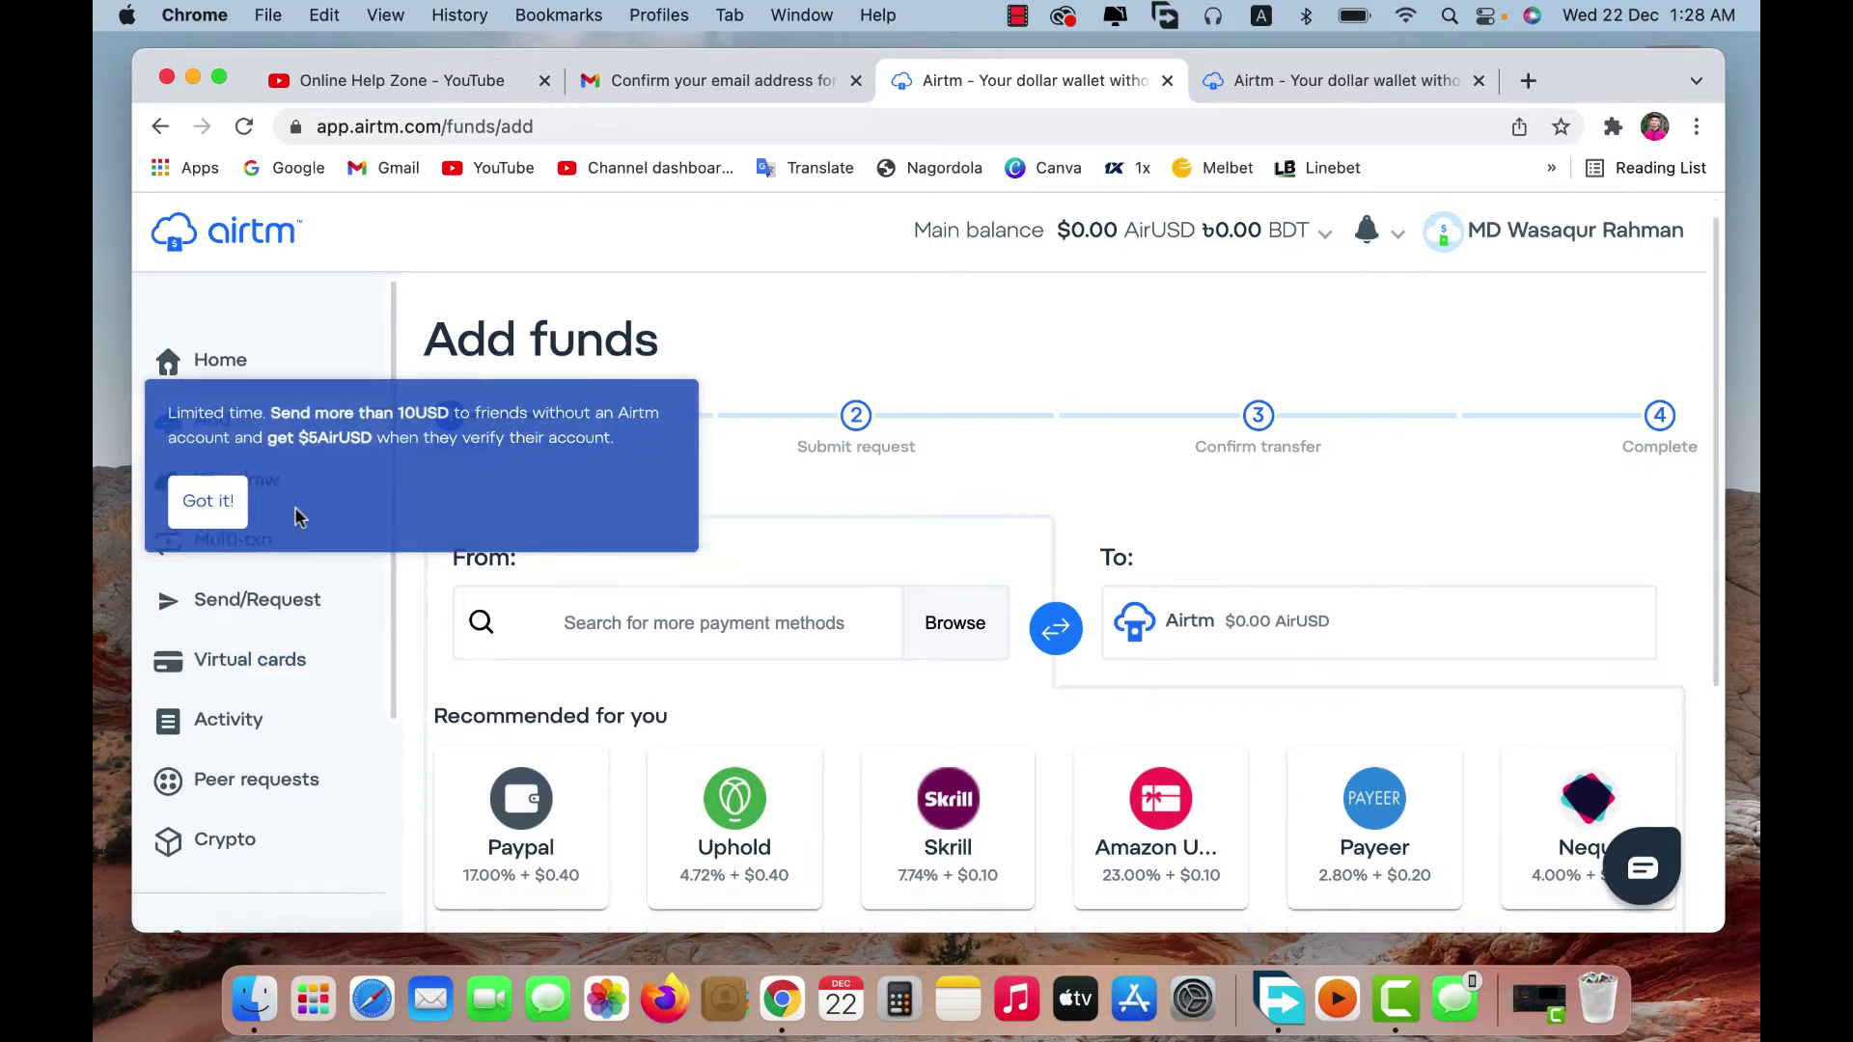
left_click(231, 499)
scroll(235, 502, "down", 3)
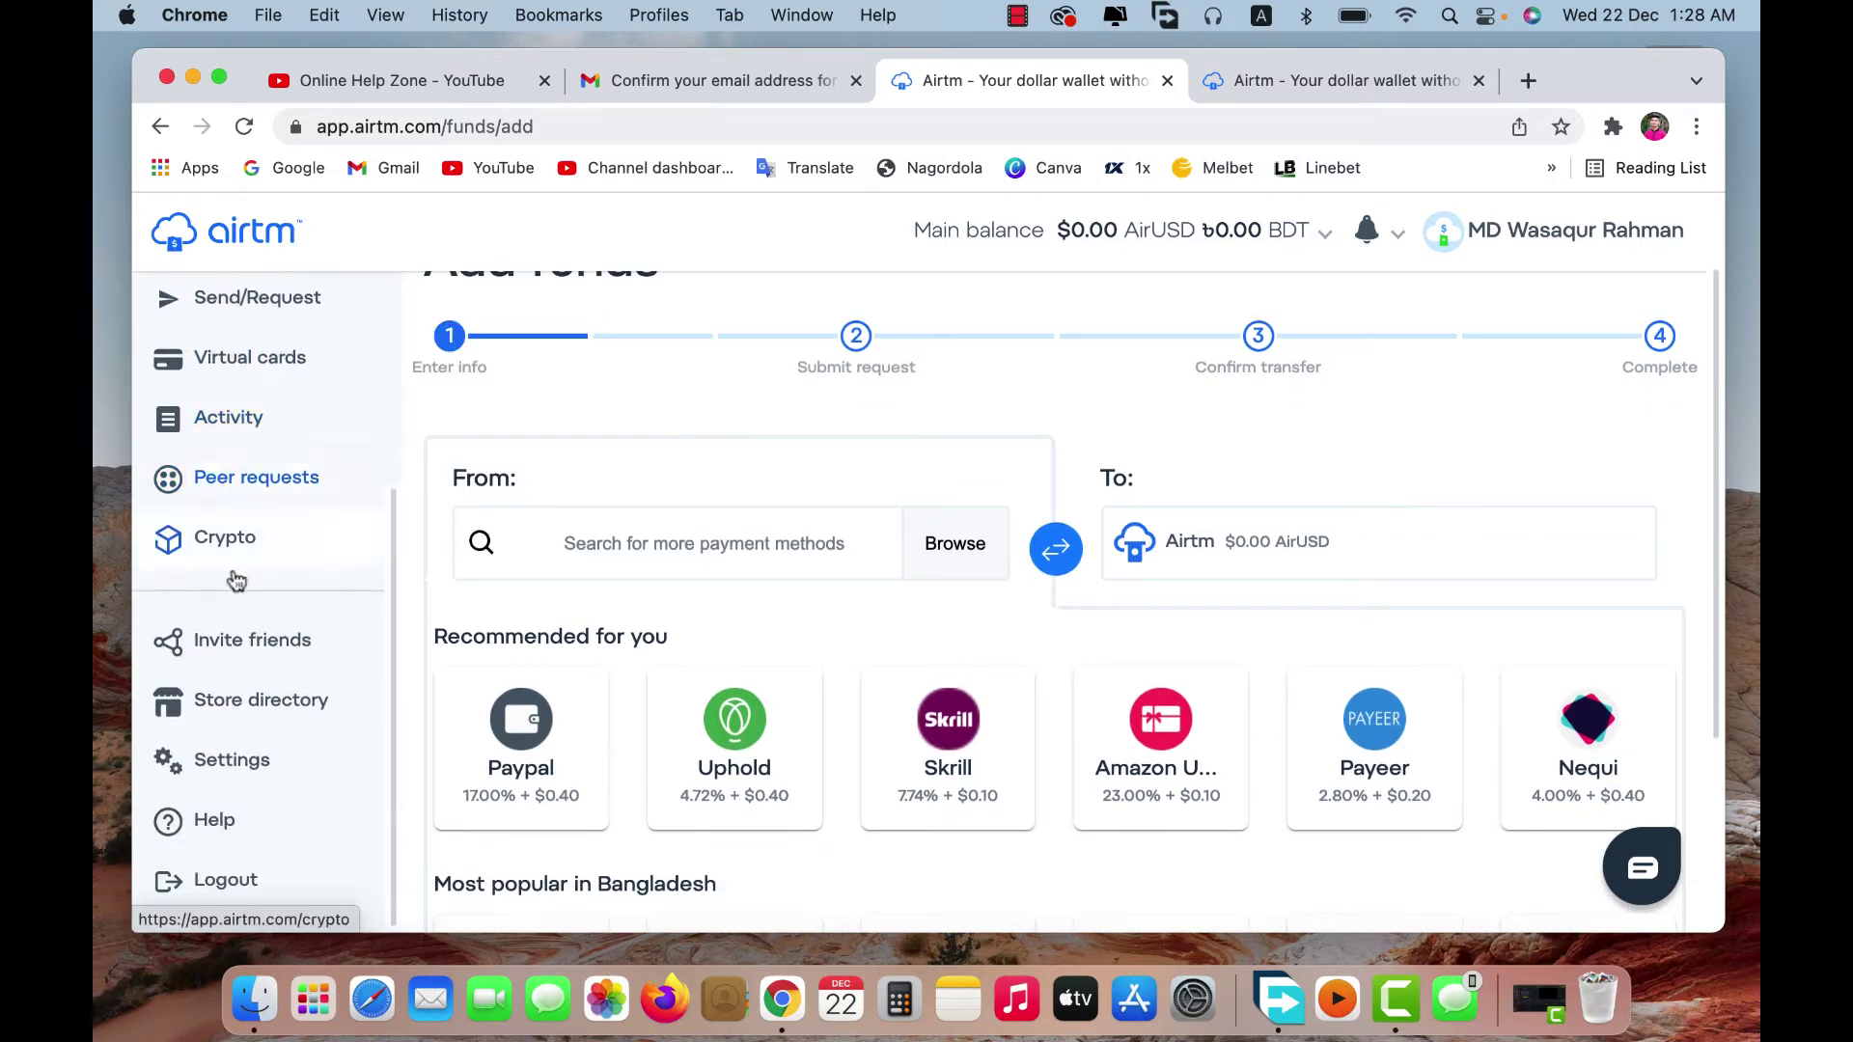
left_click(233, 759)
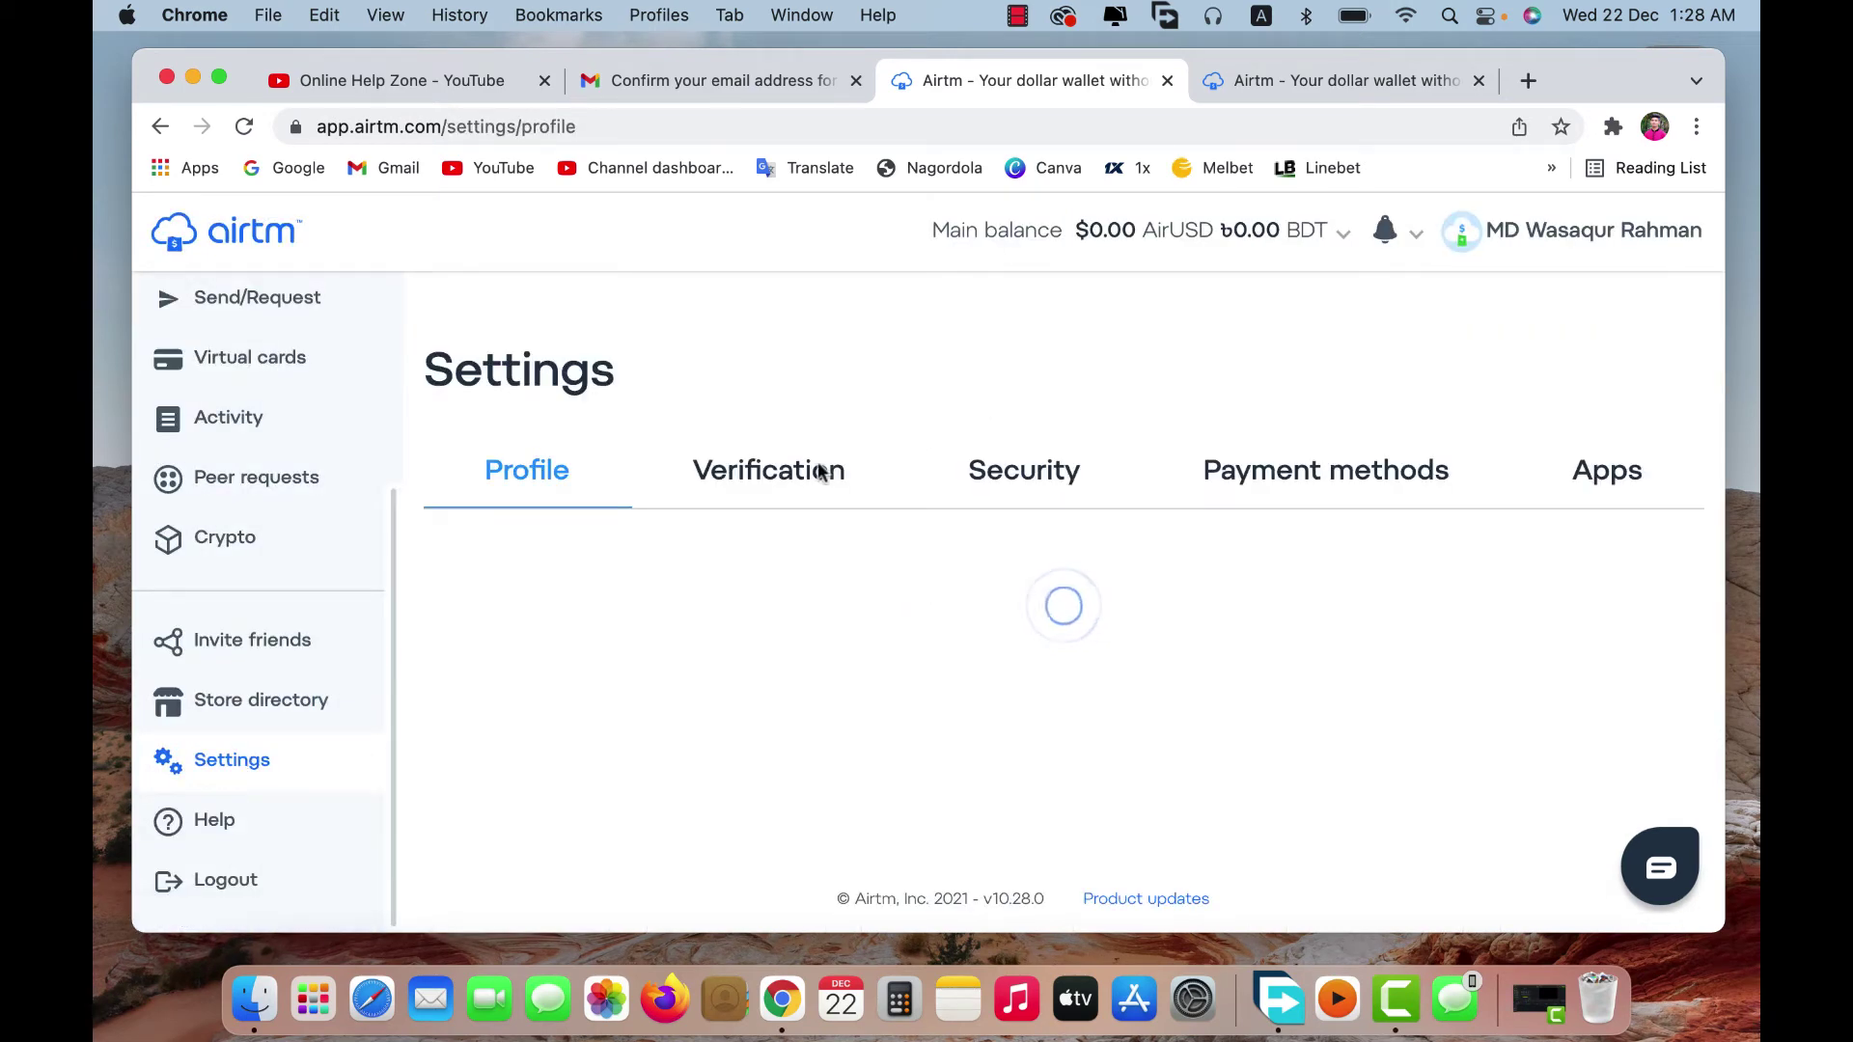
left_click(770, 467)
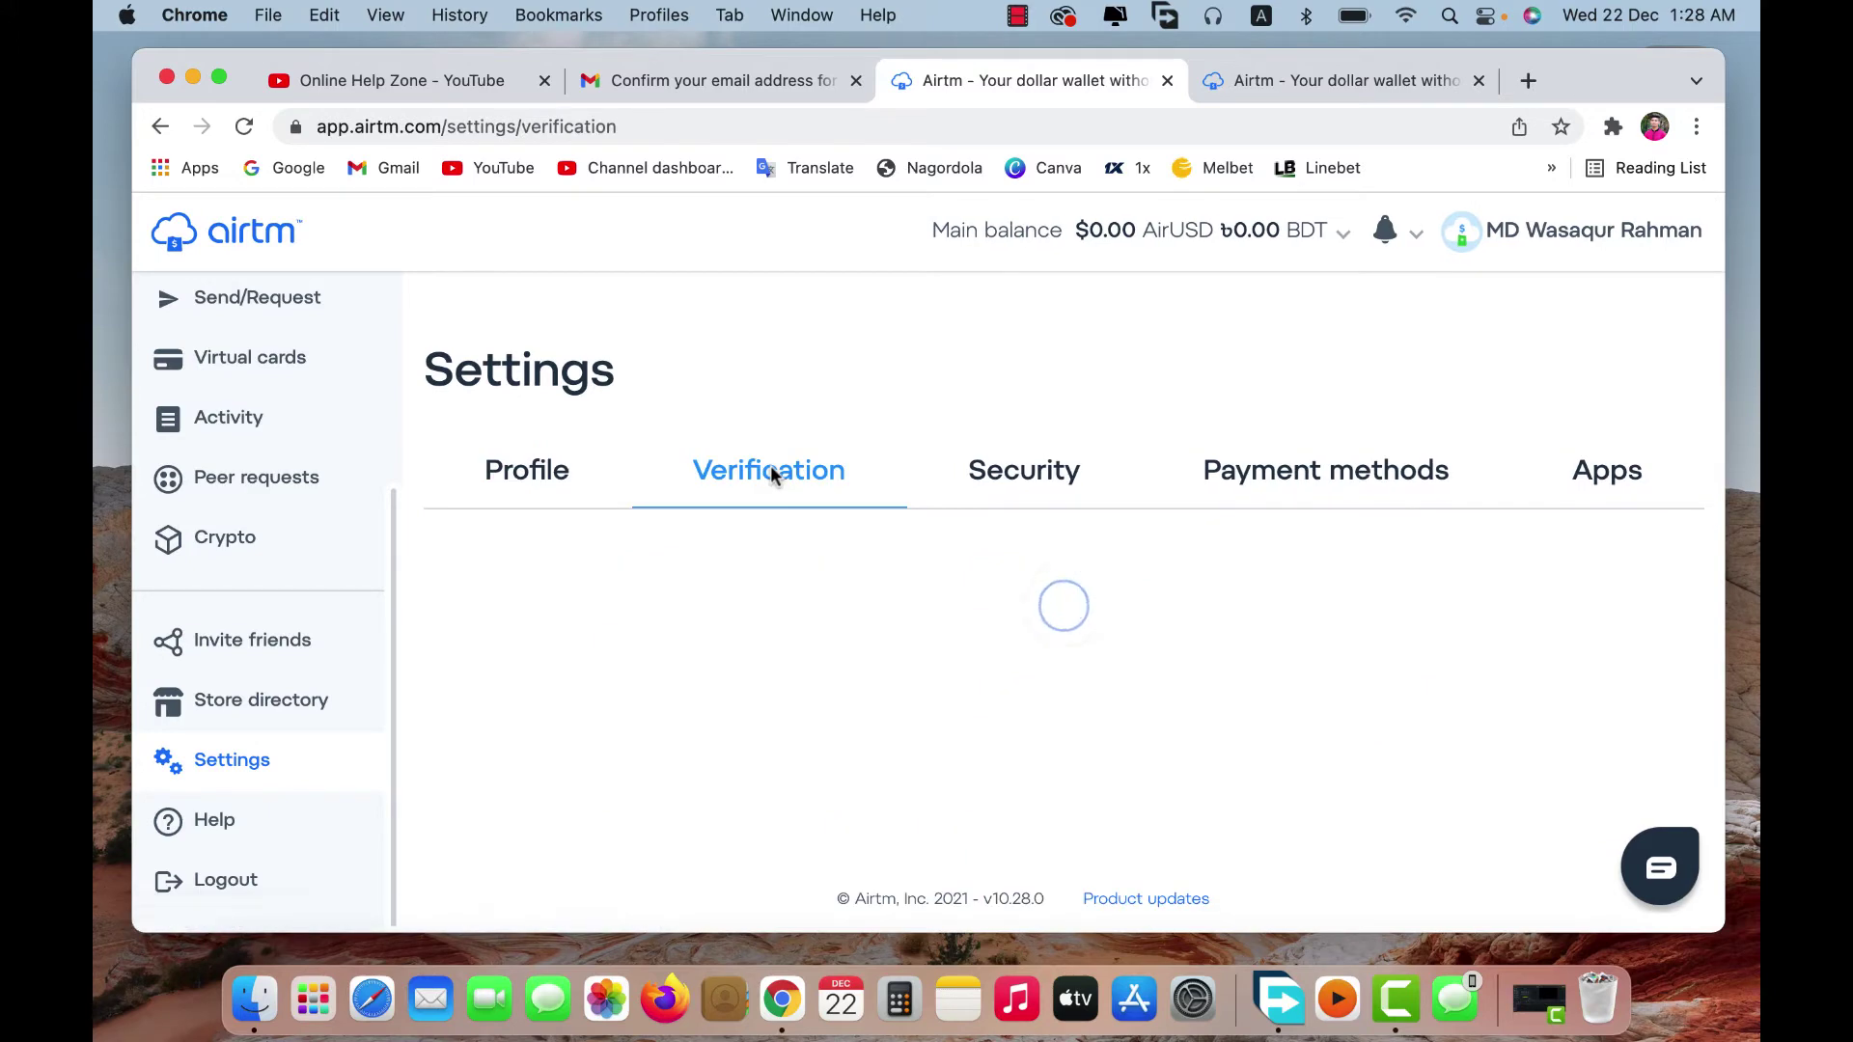
Zoom the browser page out to 90% and dismiss the verification help popup.
left_click(1696, 127)
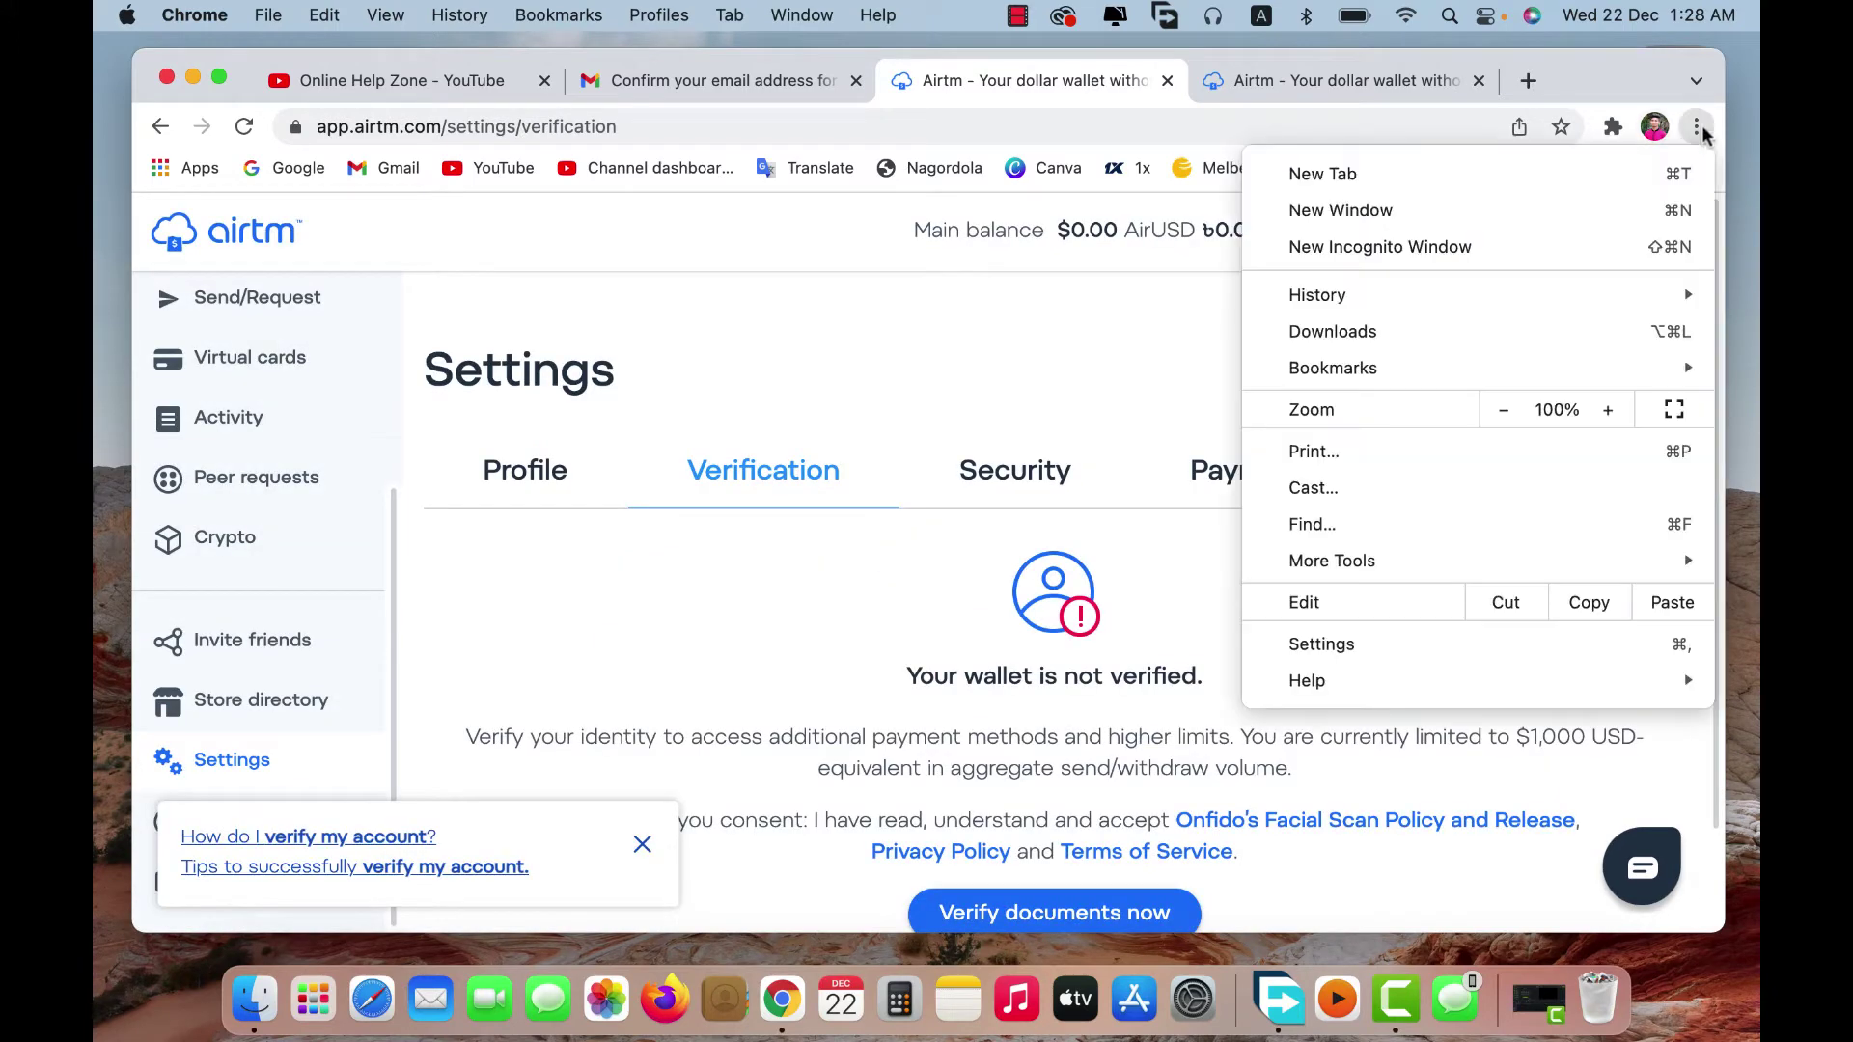
left_click(1503, 413)
left_click(1156, 359)
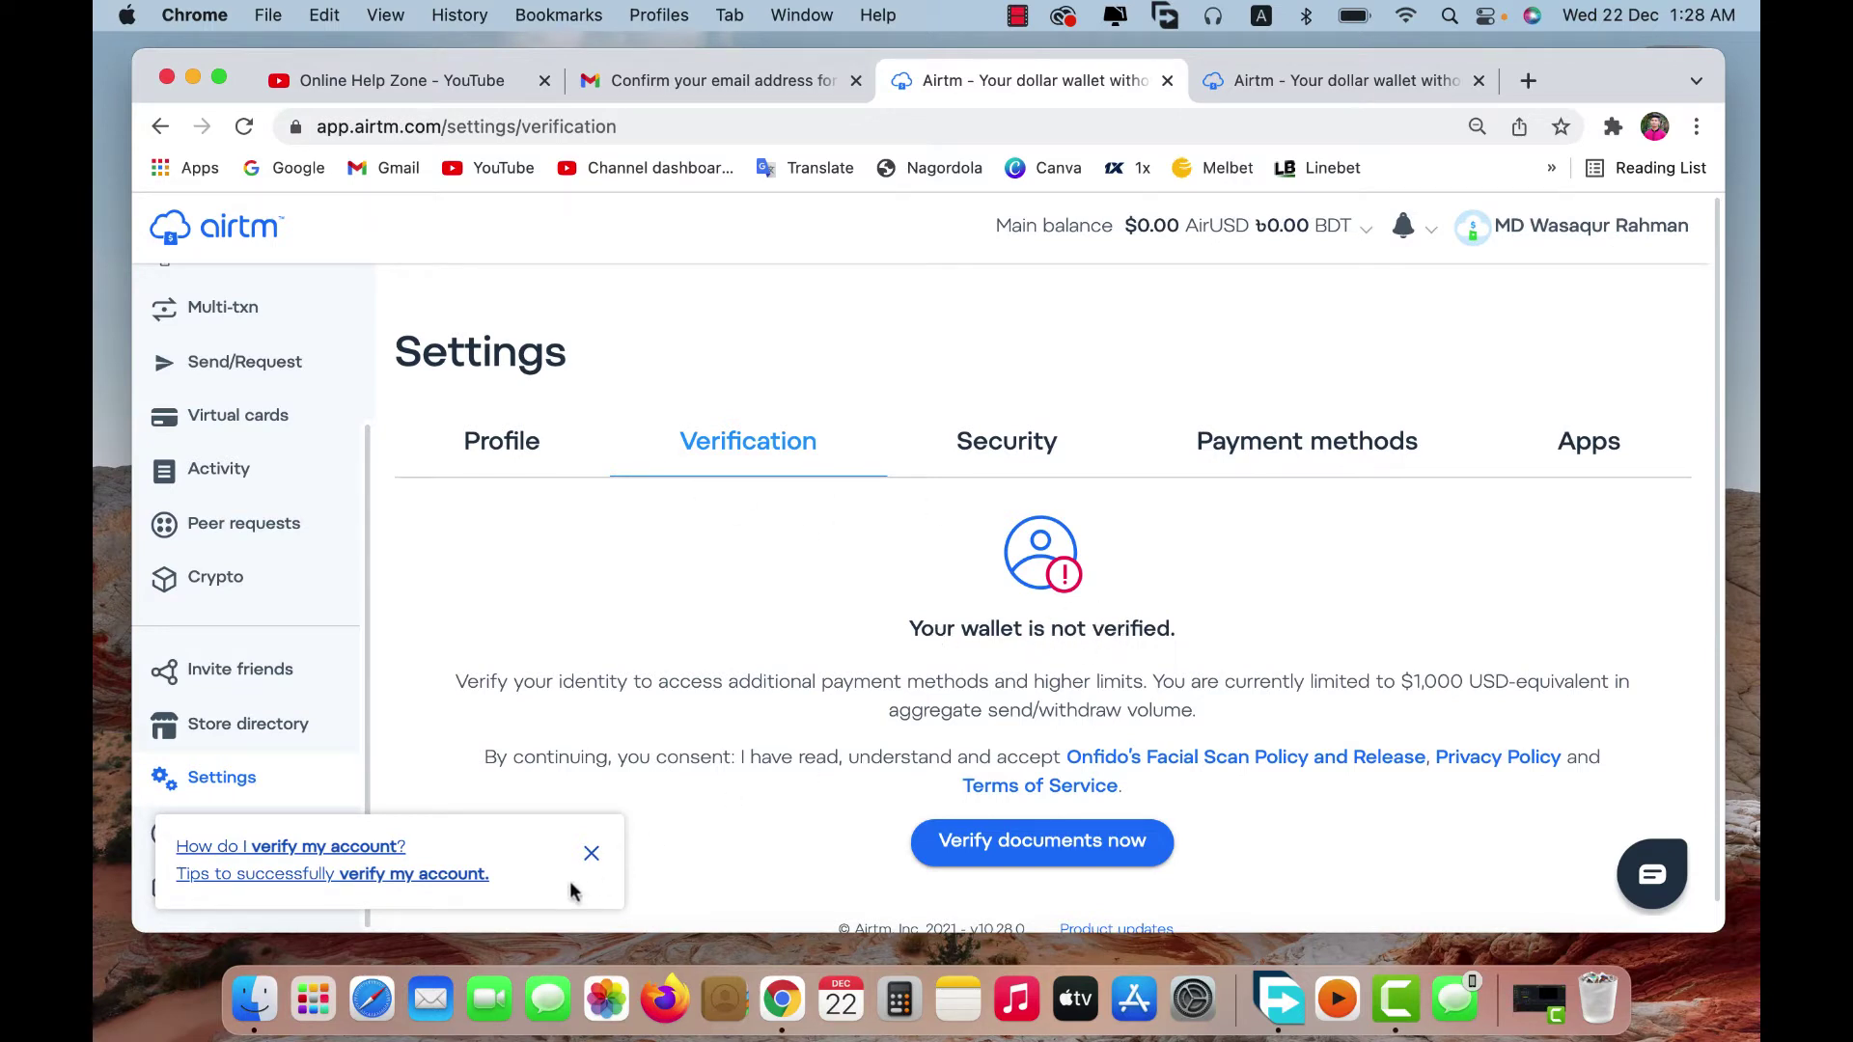
left_click(590, 854)
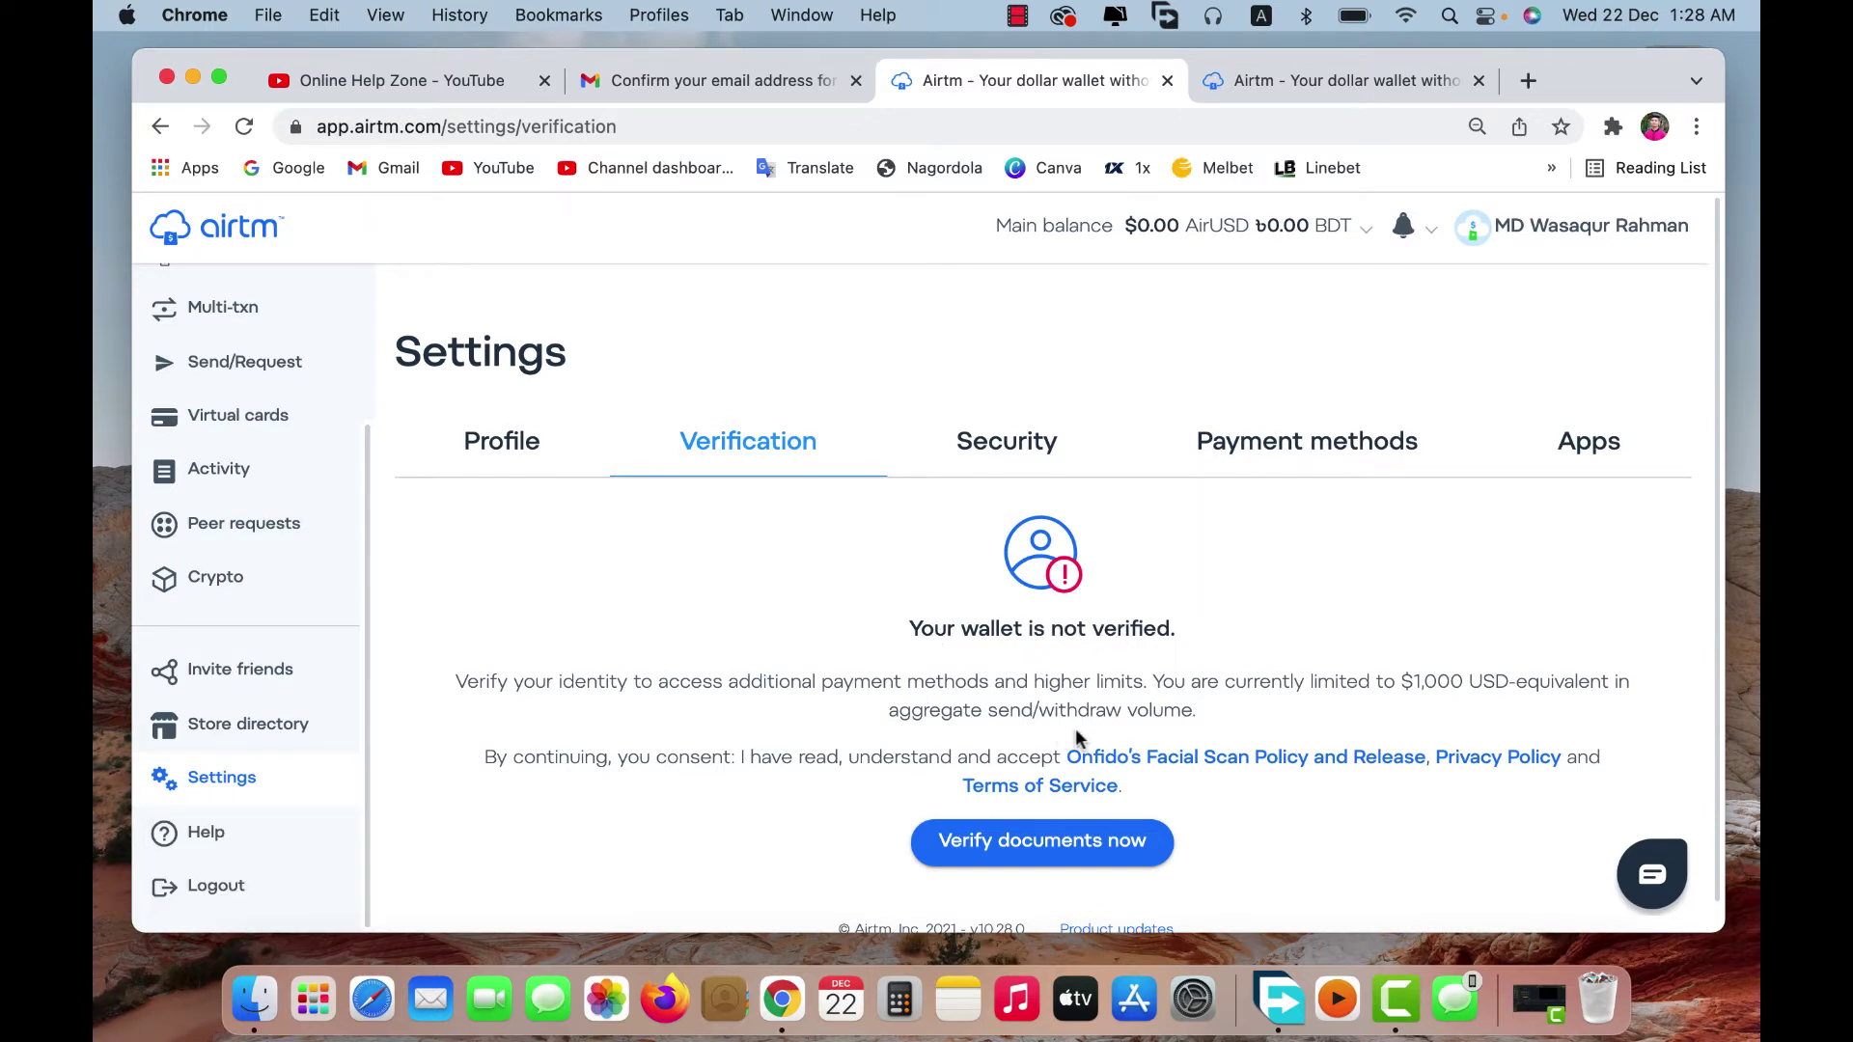
scroll(1075, 728, "down", 1)
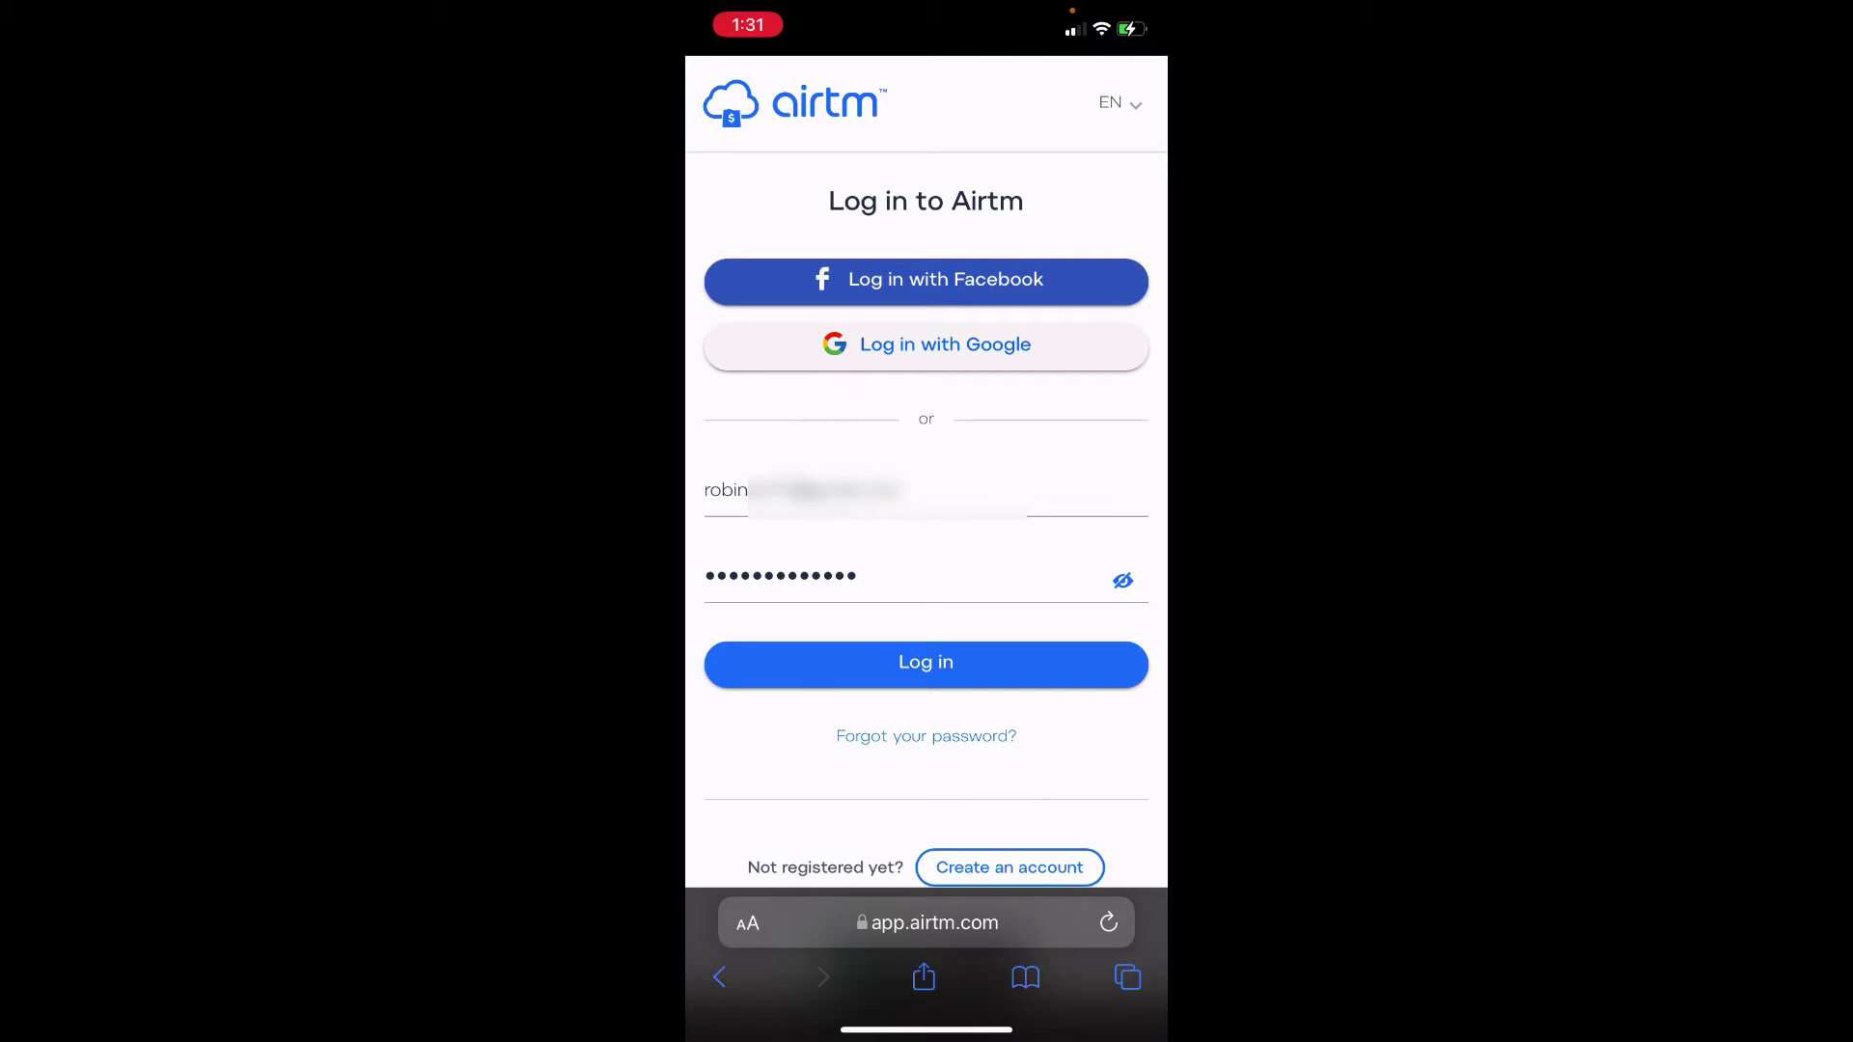
Log in on the phone, skip saving the password, and start adding a secondary email in Settings.
left_click(925, 664)
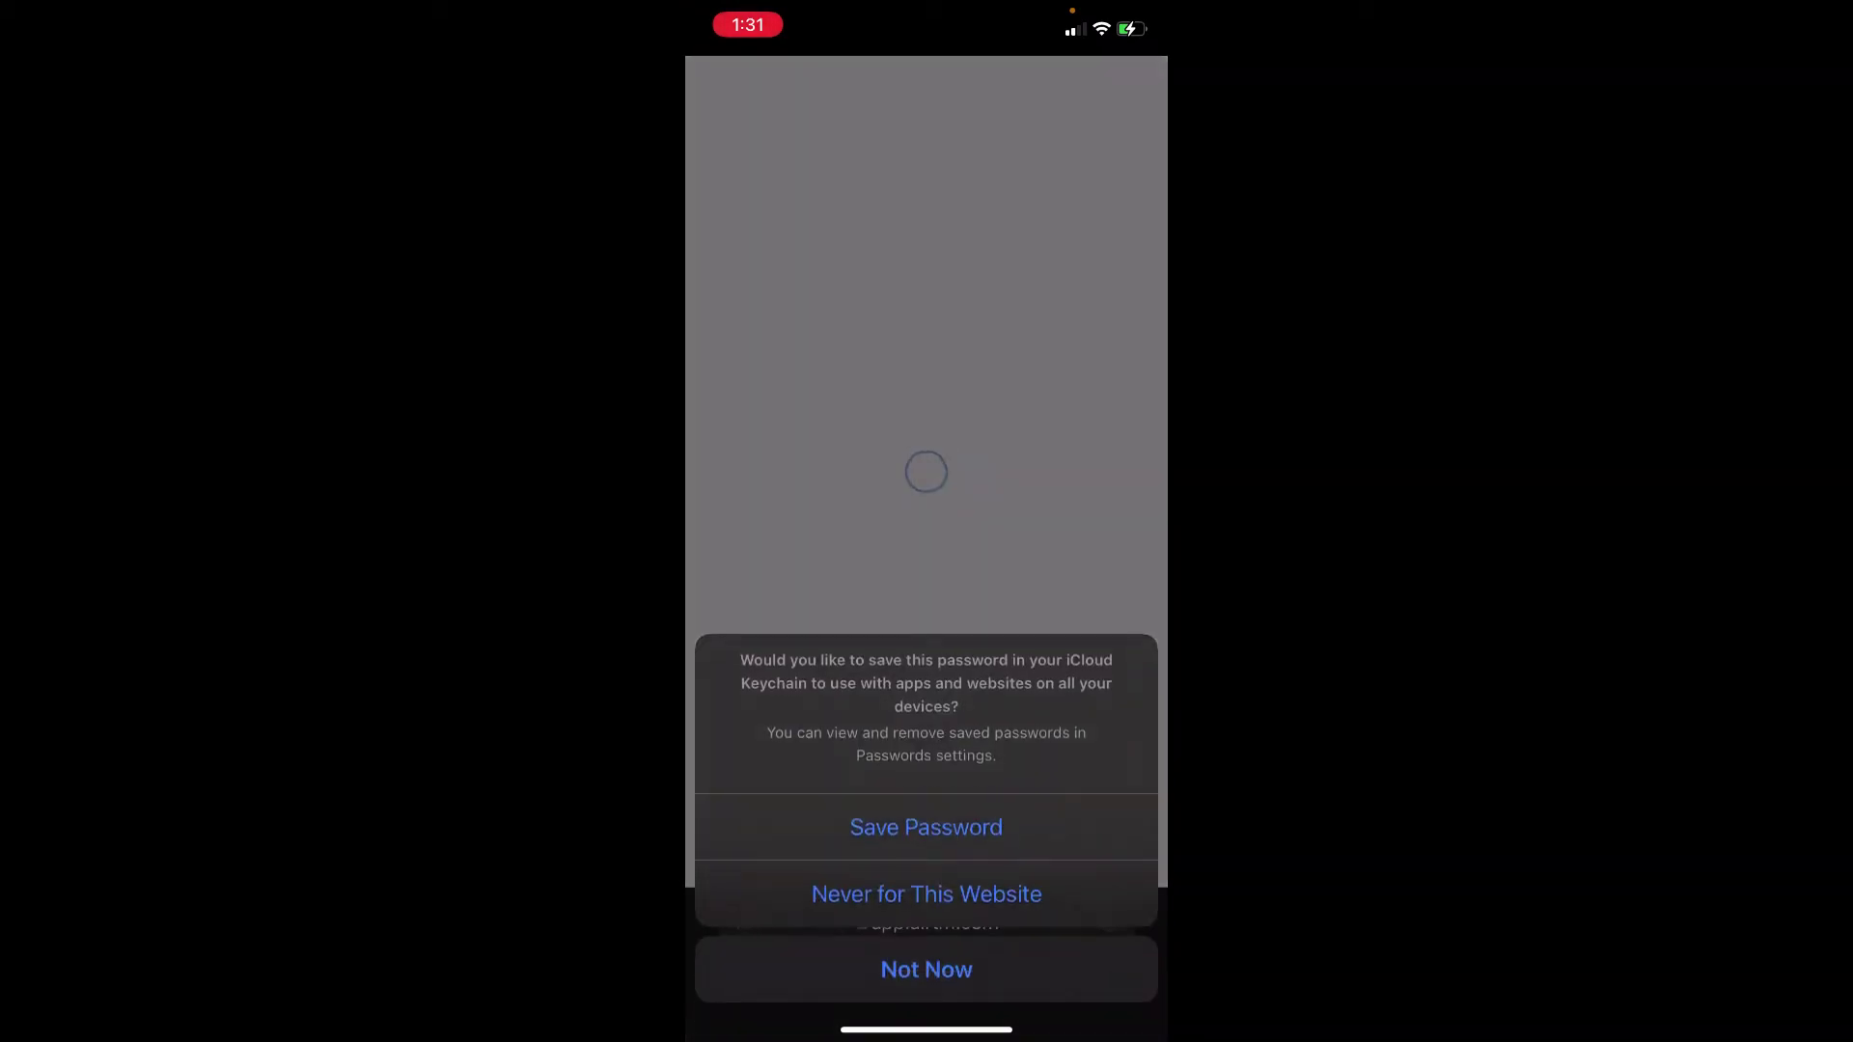
left_click(923, 968)
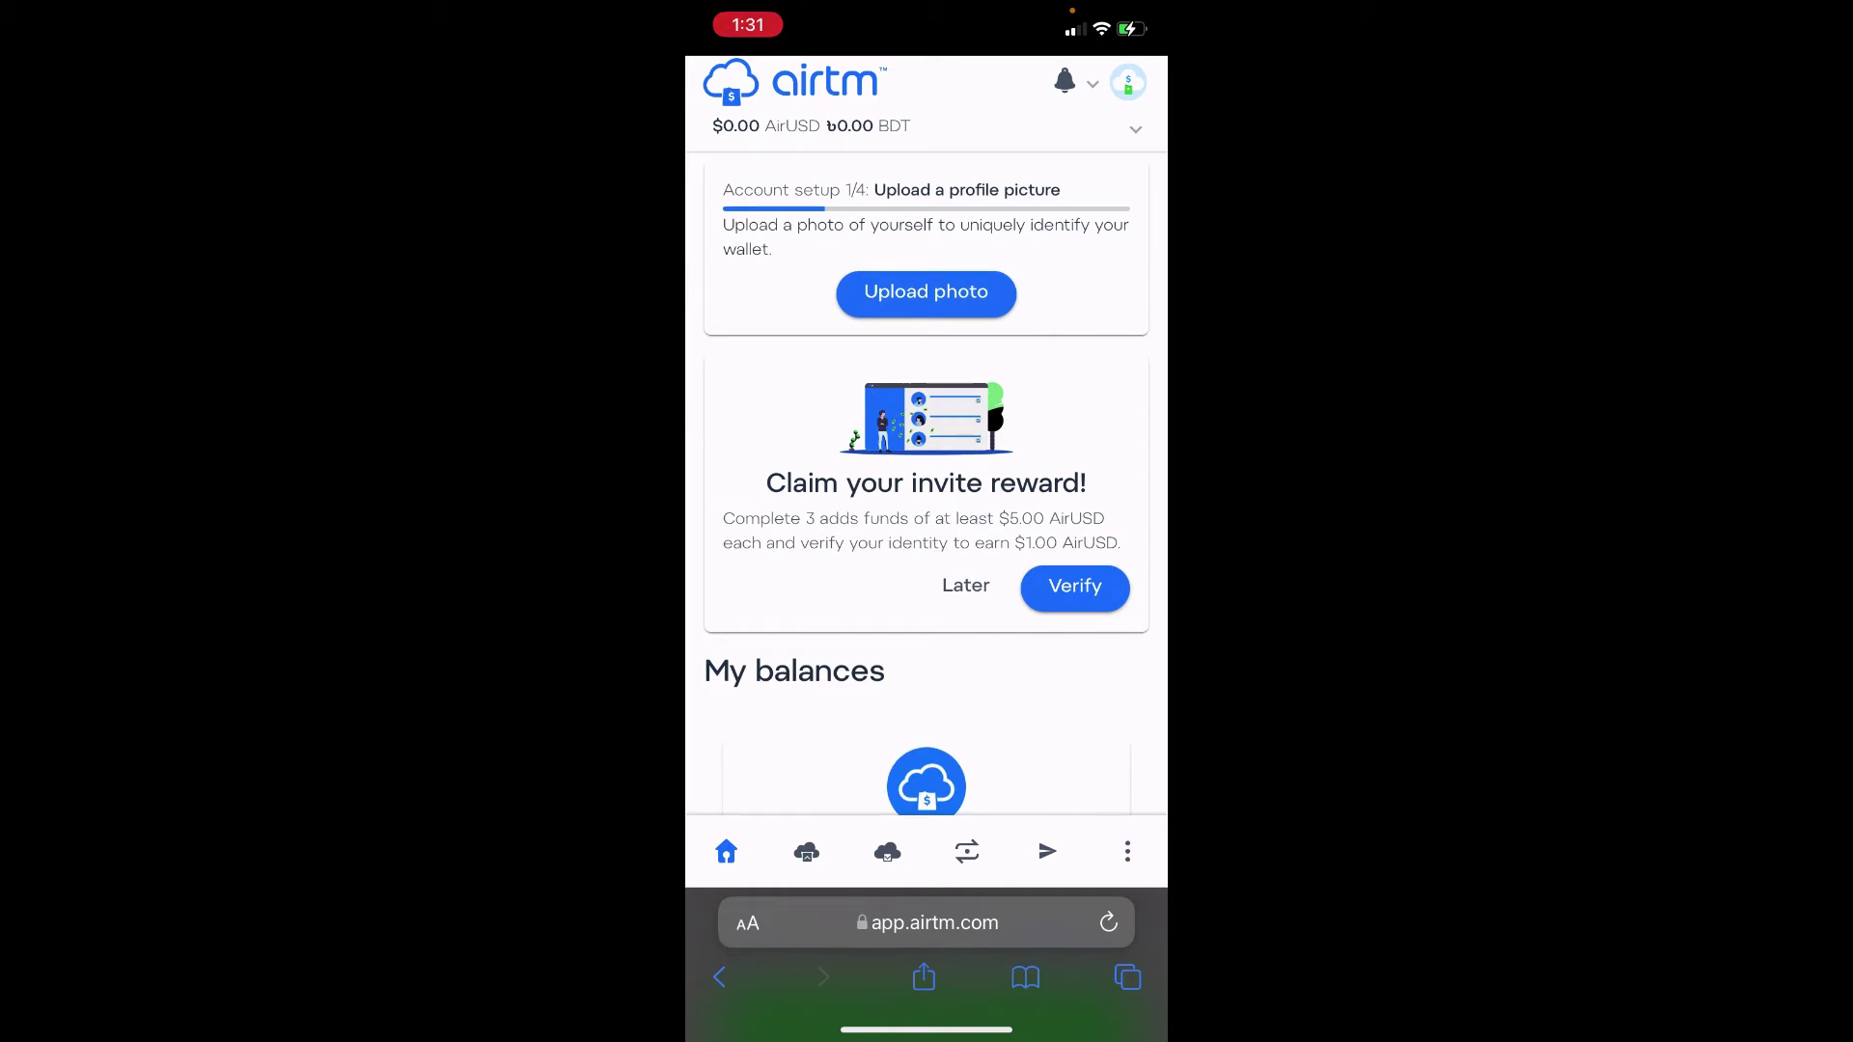
left_click(1127, 852)
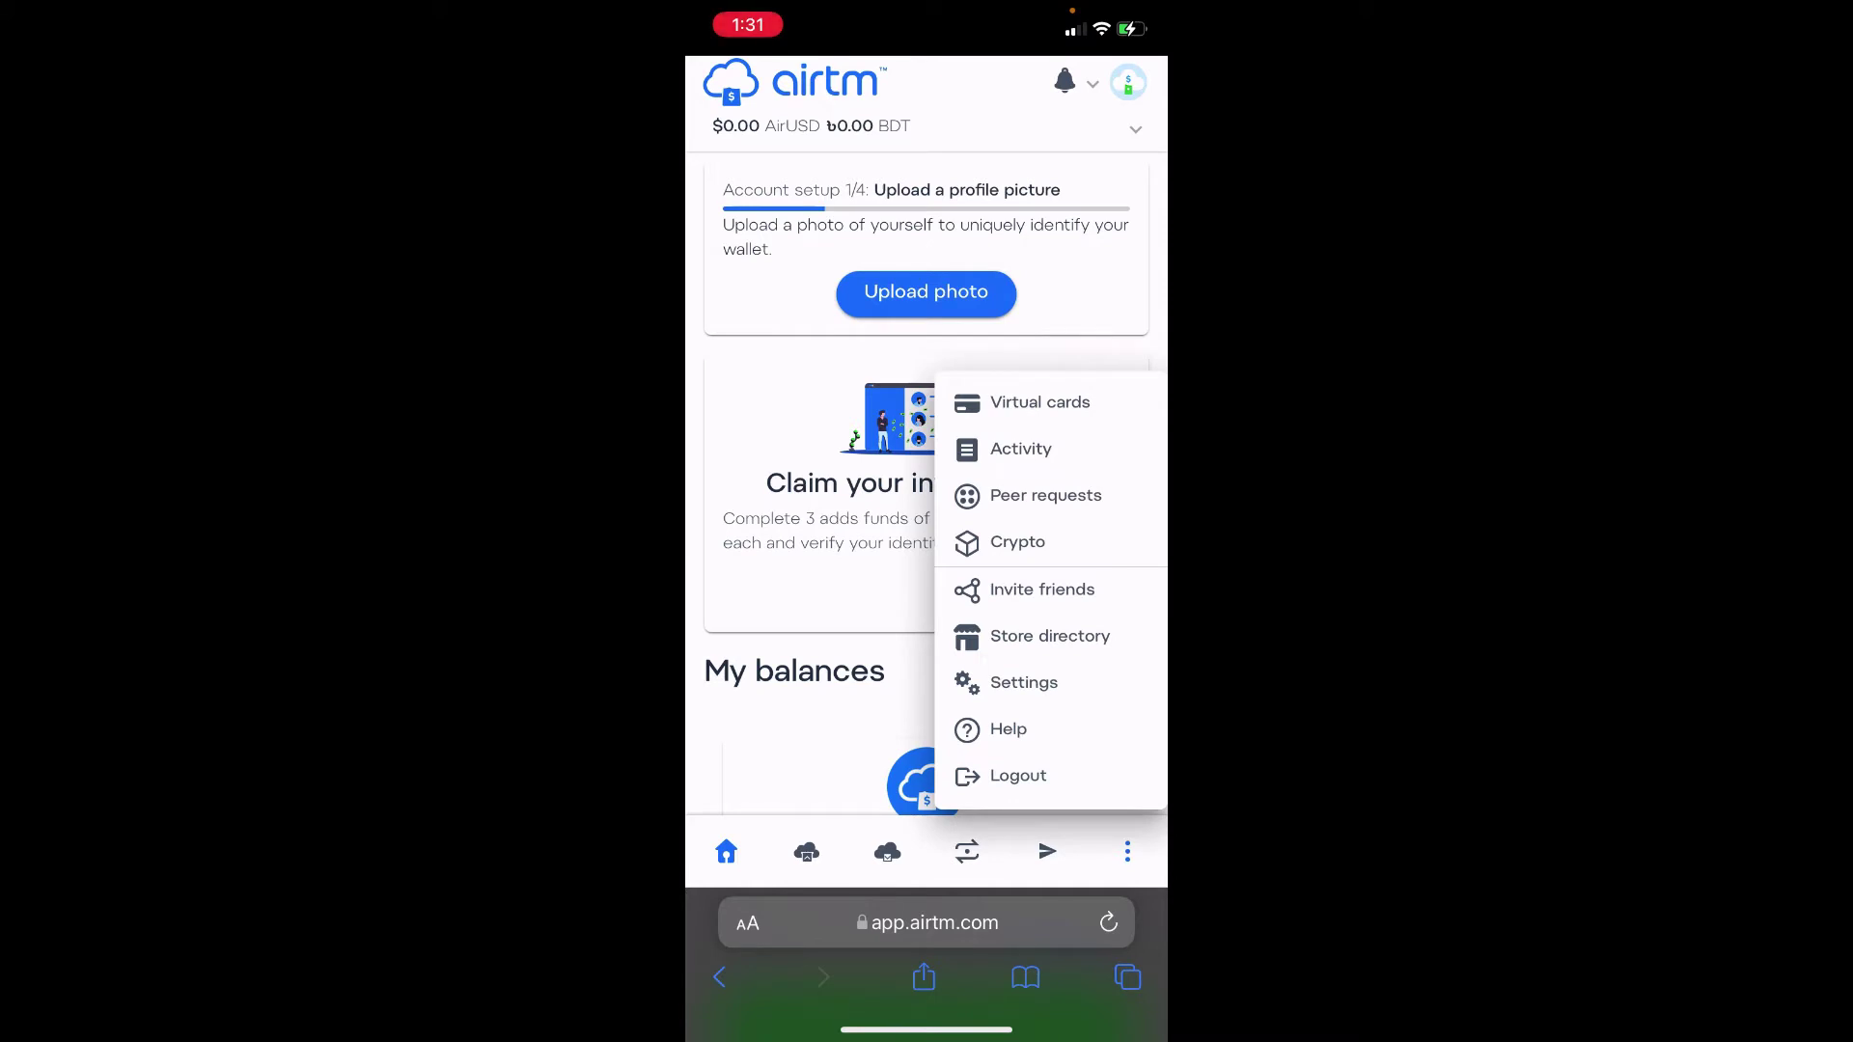
left_click(1024, 682)
scroll(927, 482, "down", 5)
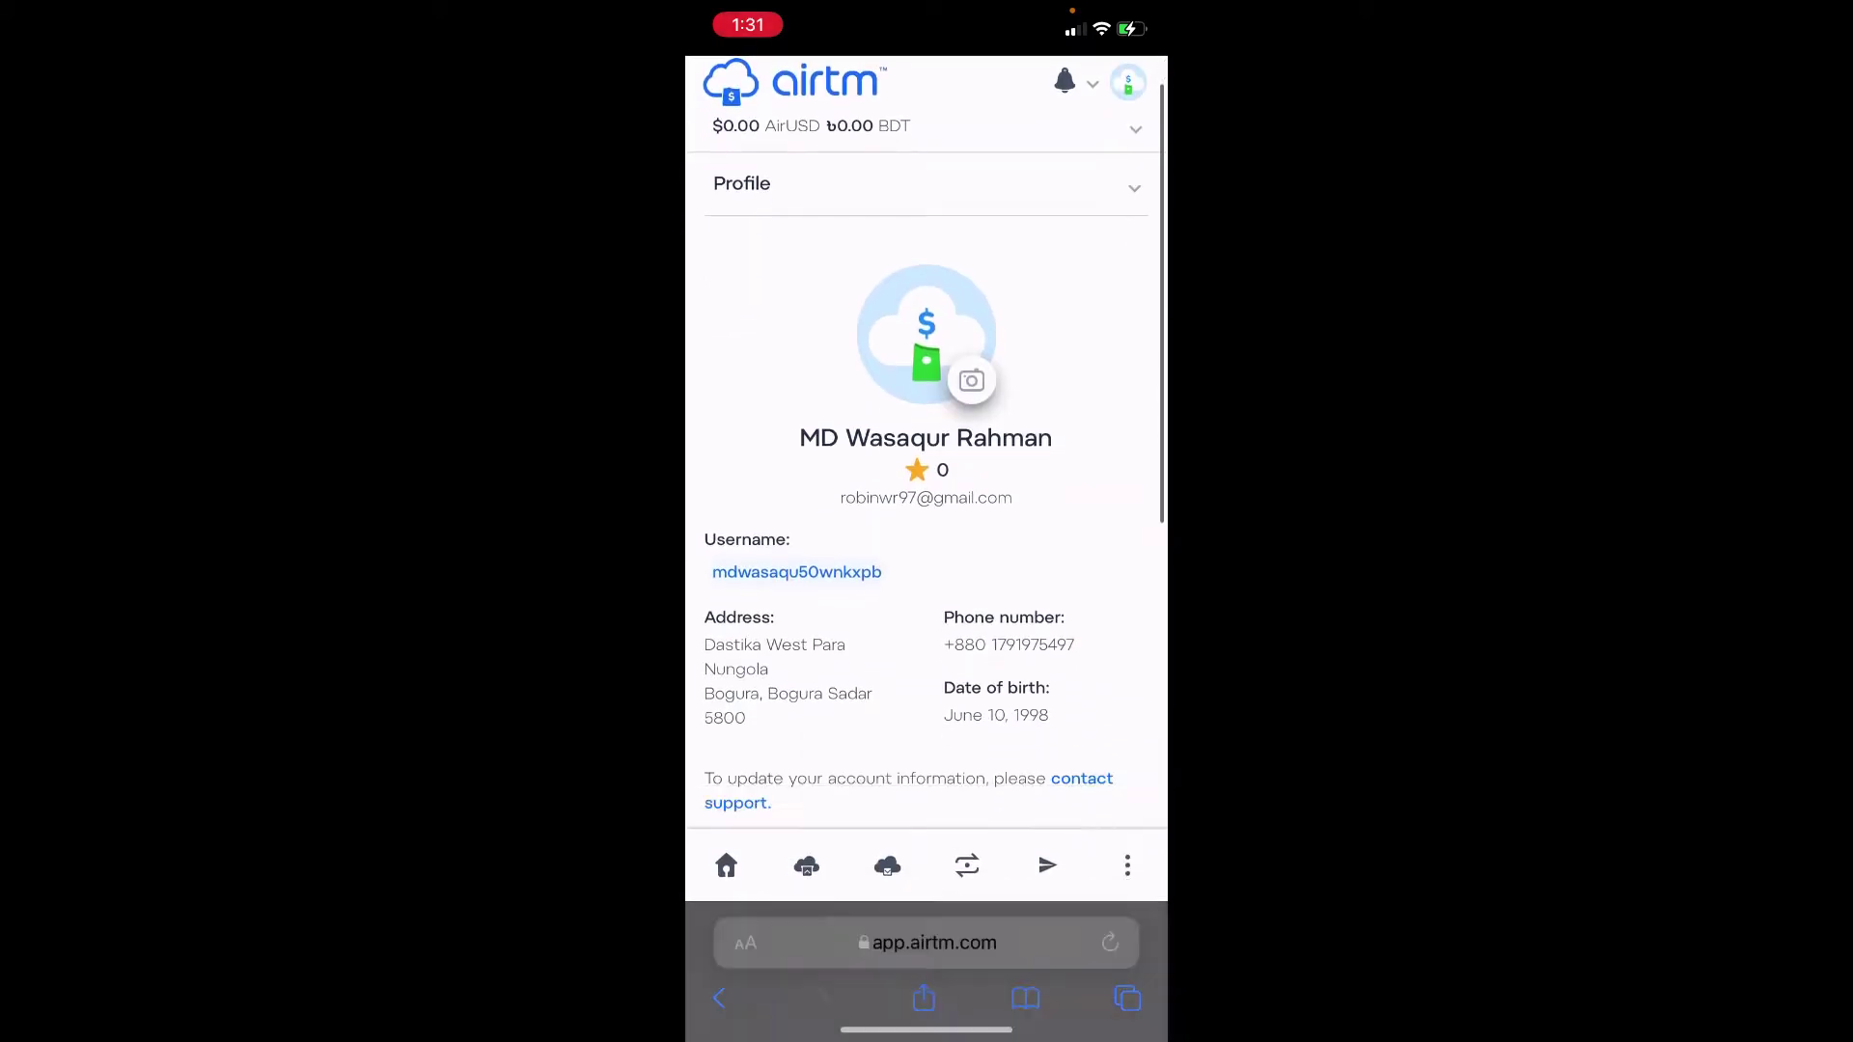
scroll(926, 531, "down", 4)
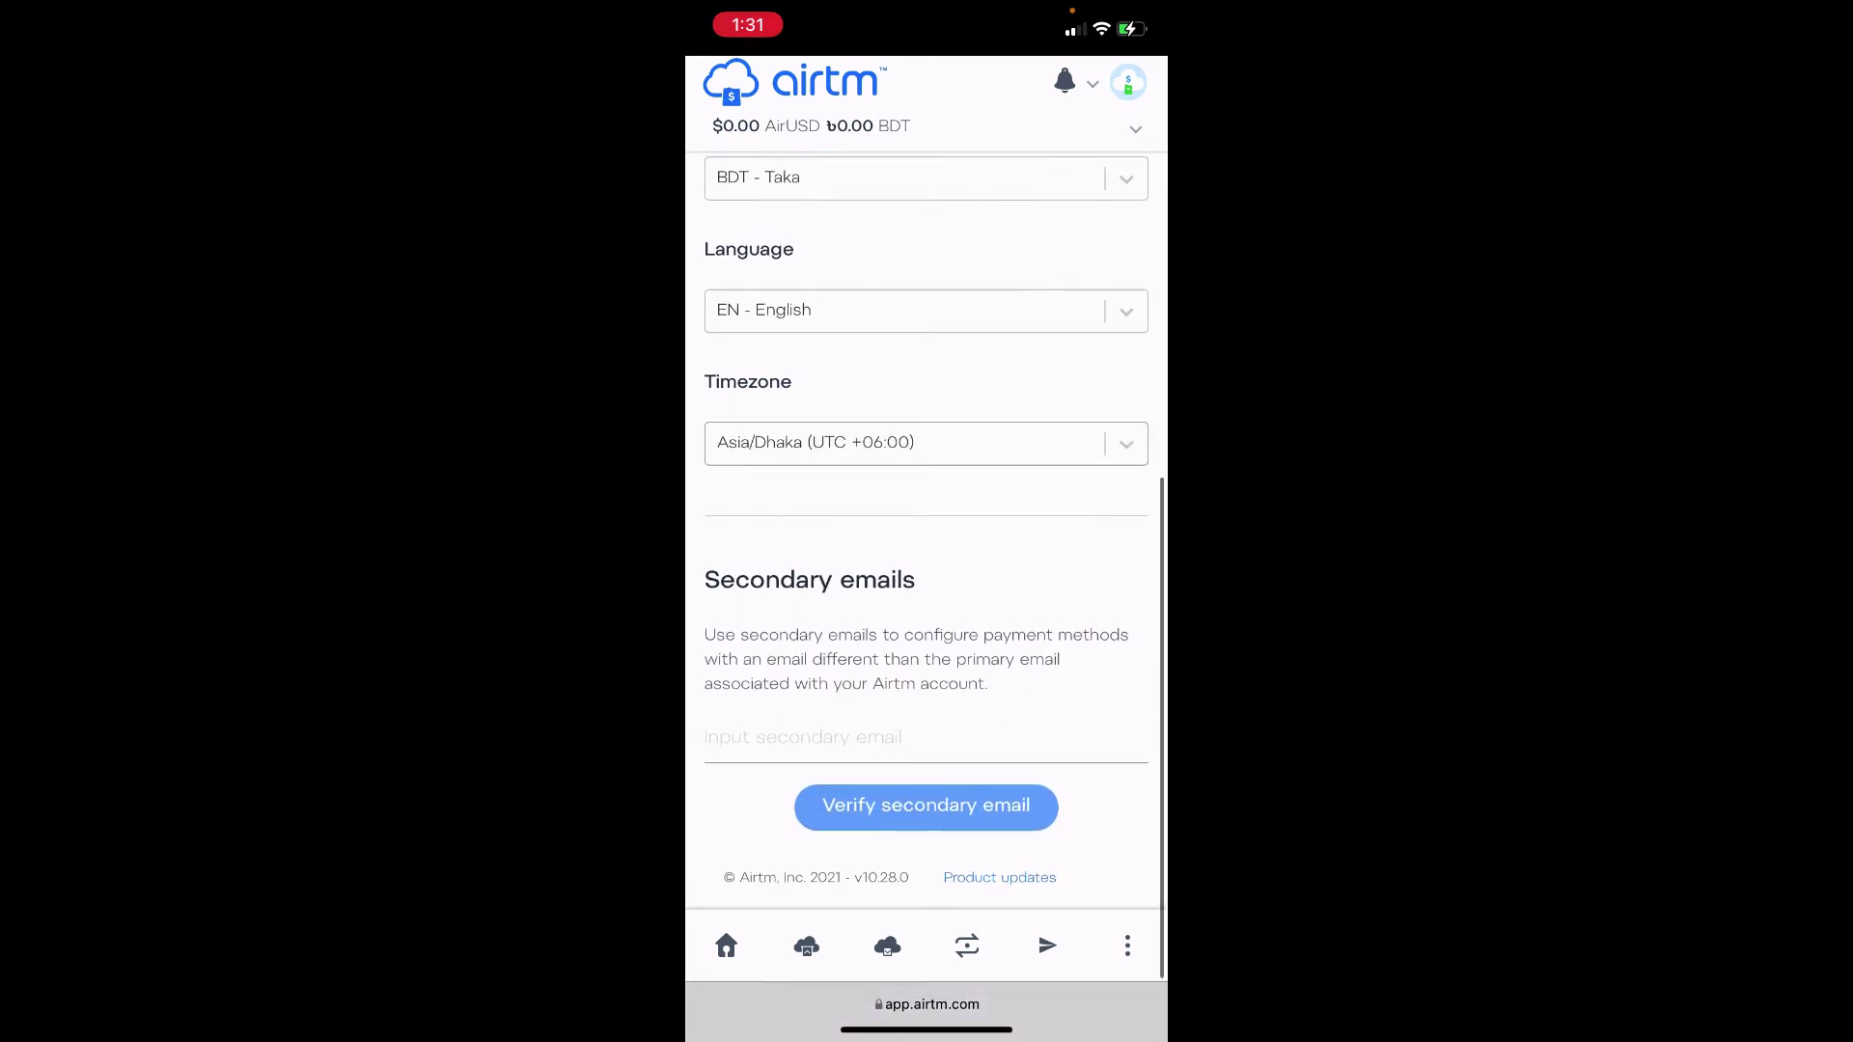
left_click(820, 737)
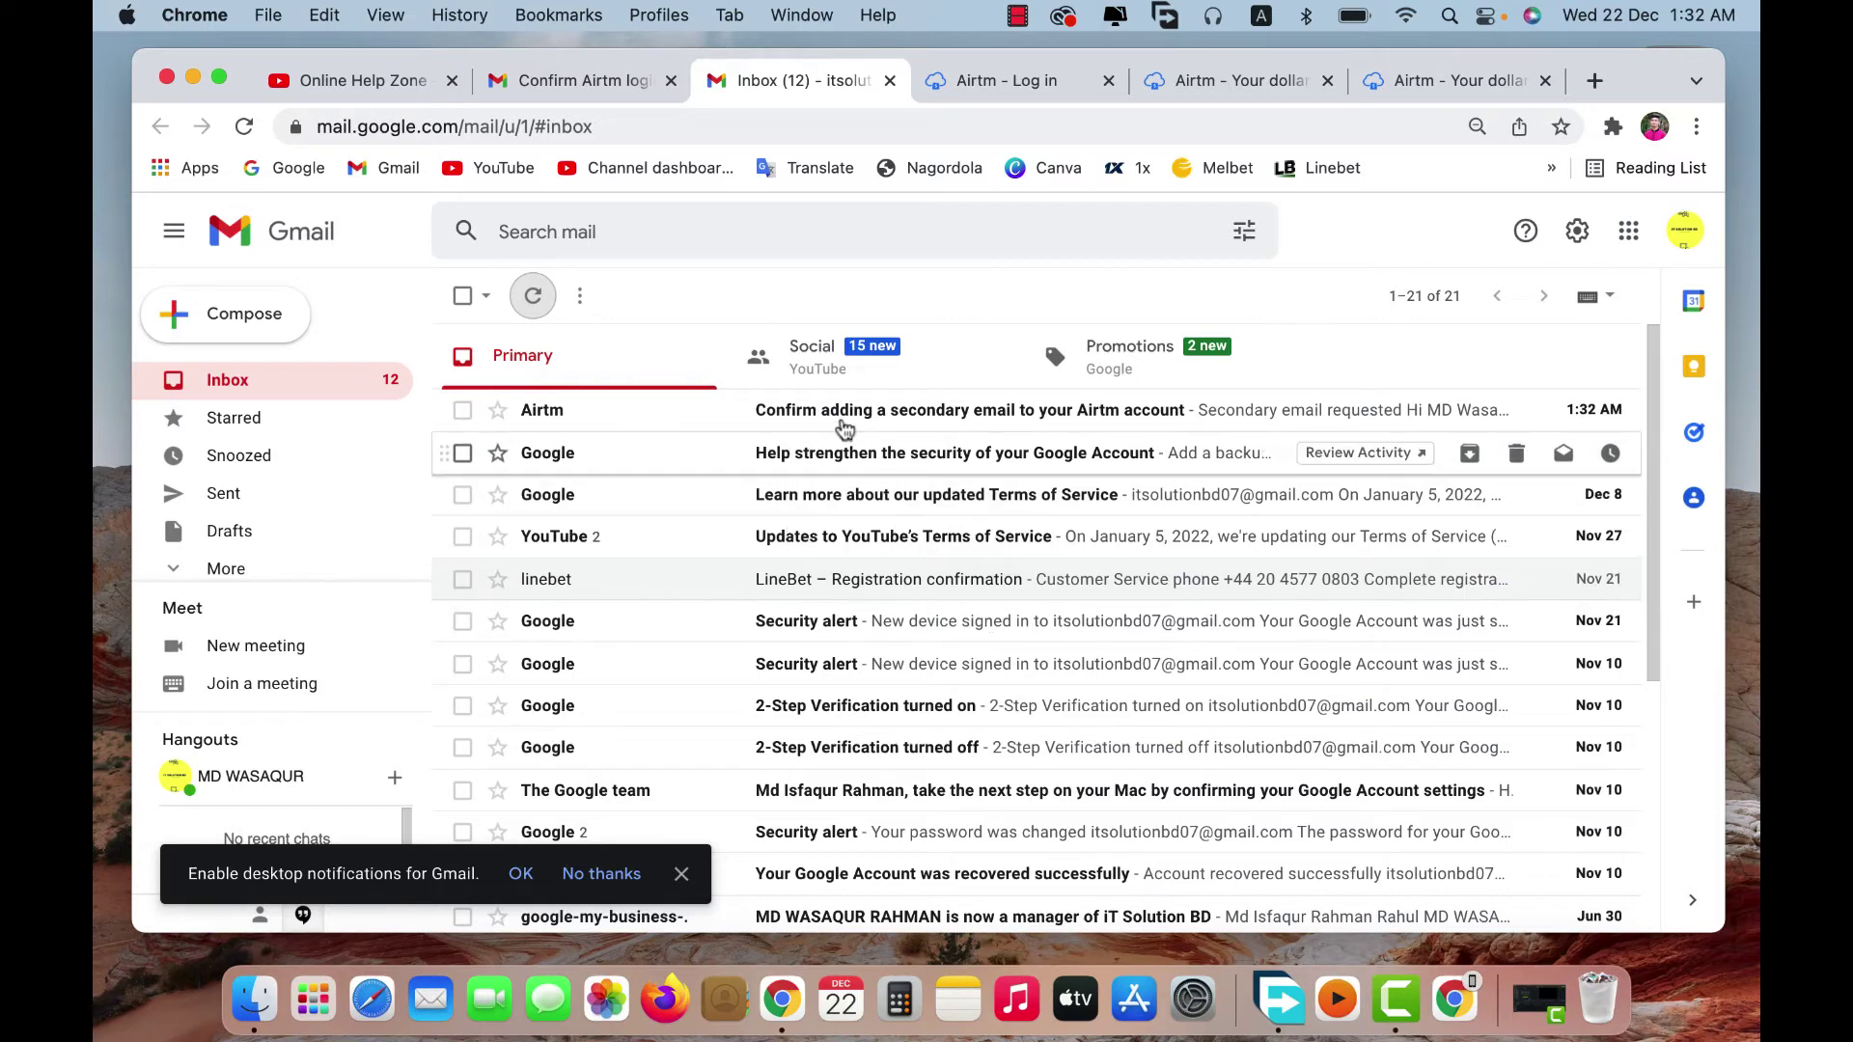
Confirm the secondary email from Airtm's Gmail message and dismiss the Email confirmed notice.
left_click(864, 410)
scroll(1022, 746, "down", 7)
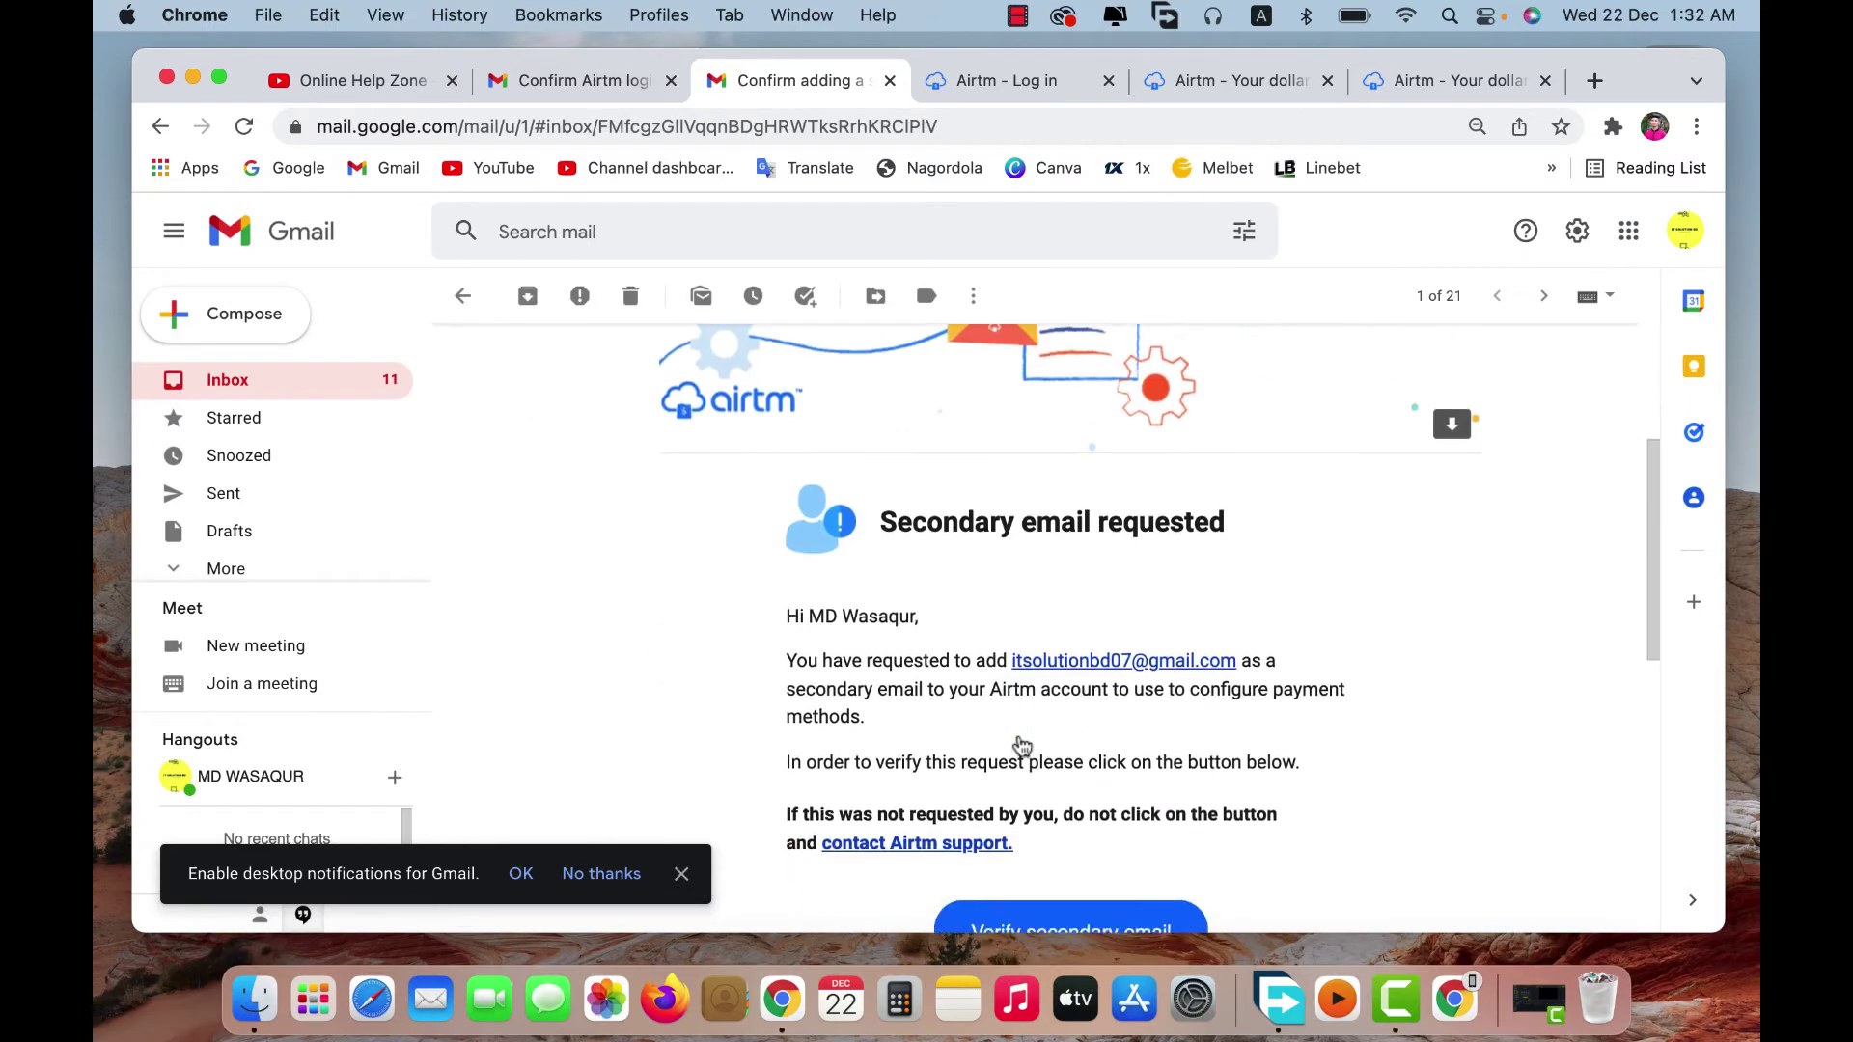
left_click(1095, 751)
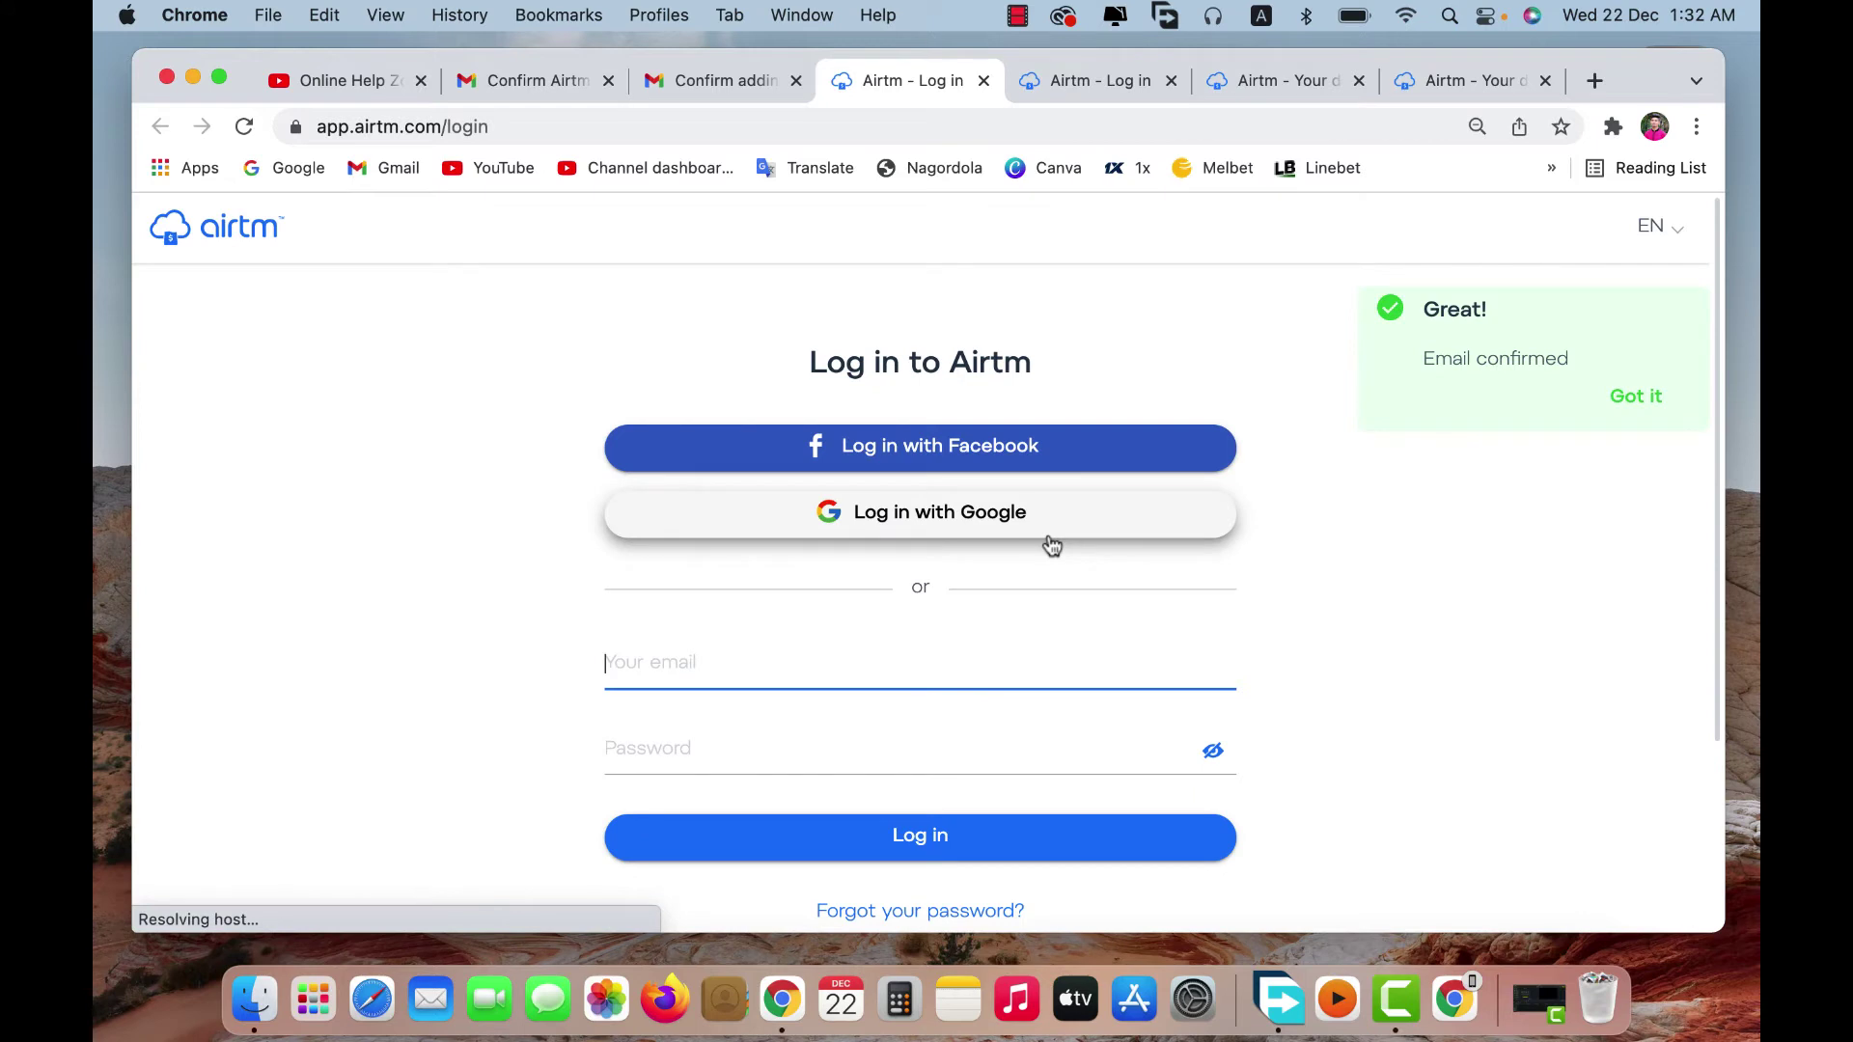
left_click(1629, 399)
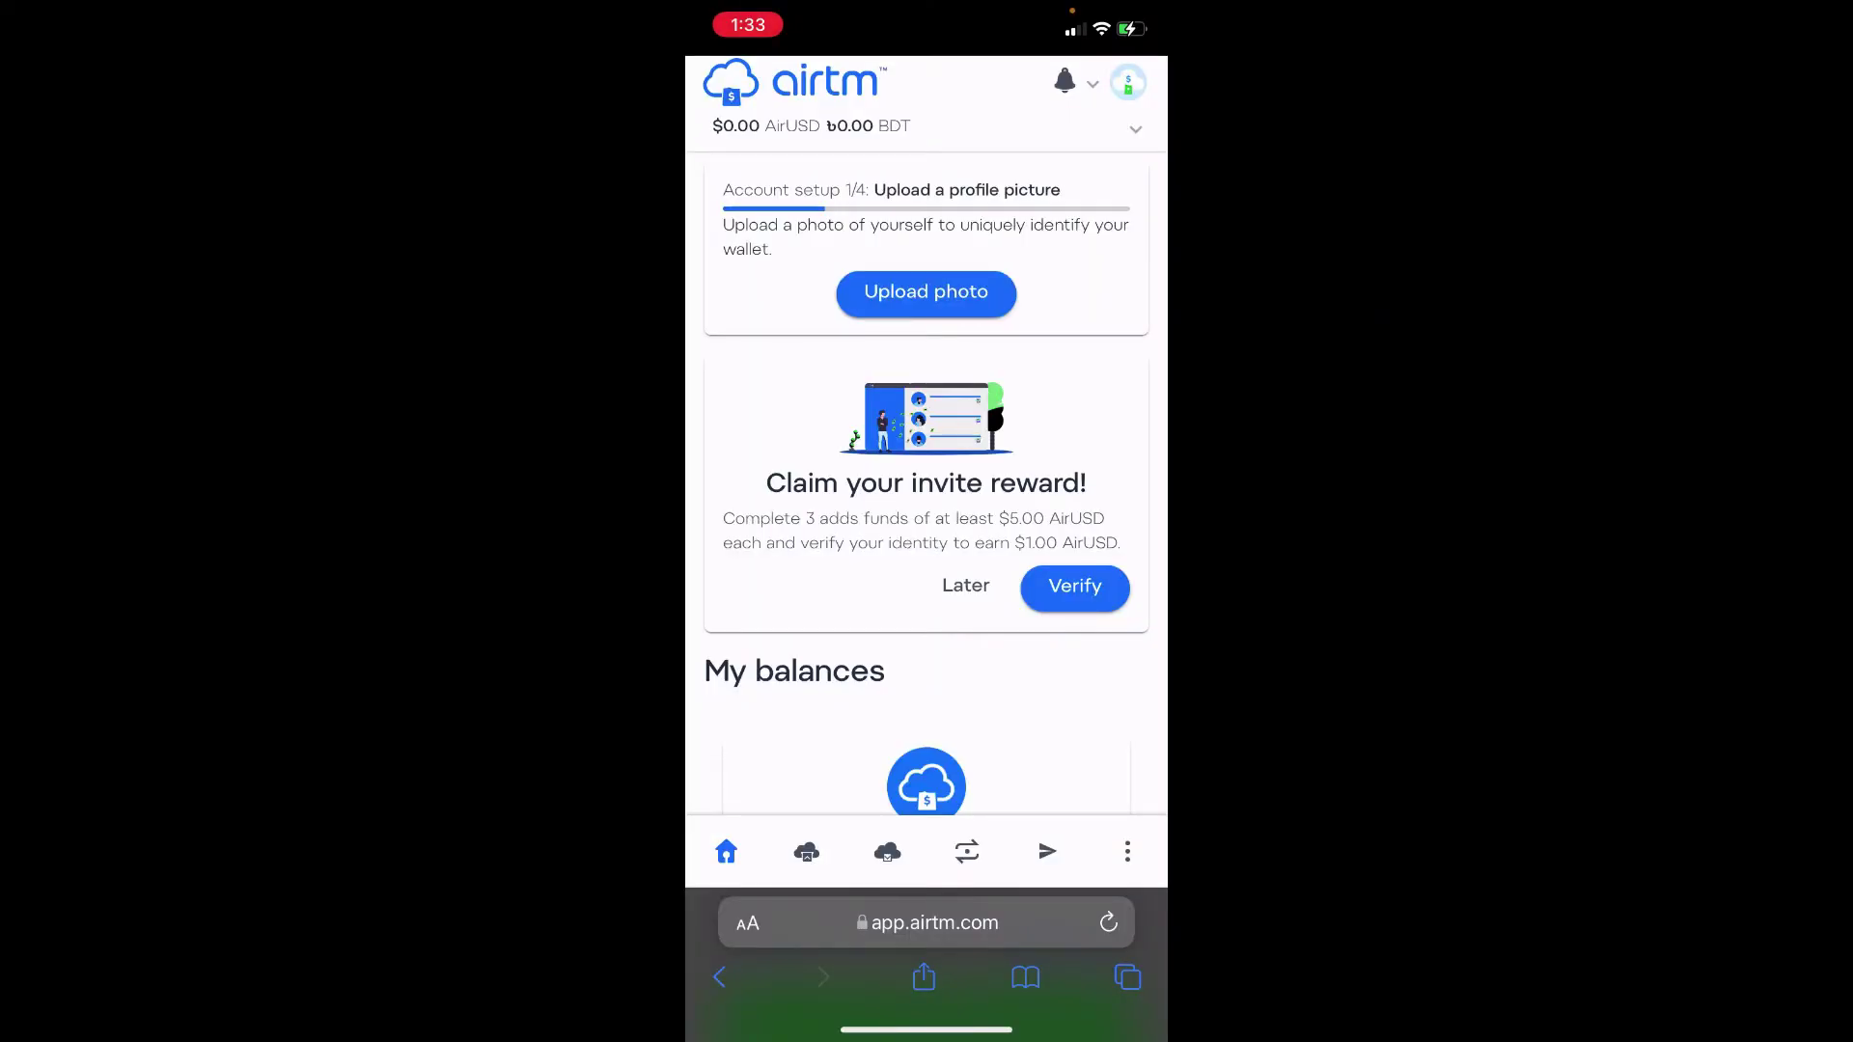
Pick a photo as the profile avatar and return to the home dashboard.
left_click(926, 293)
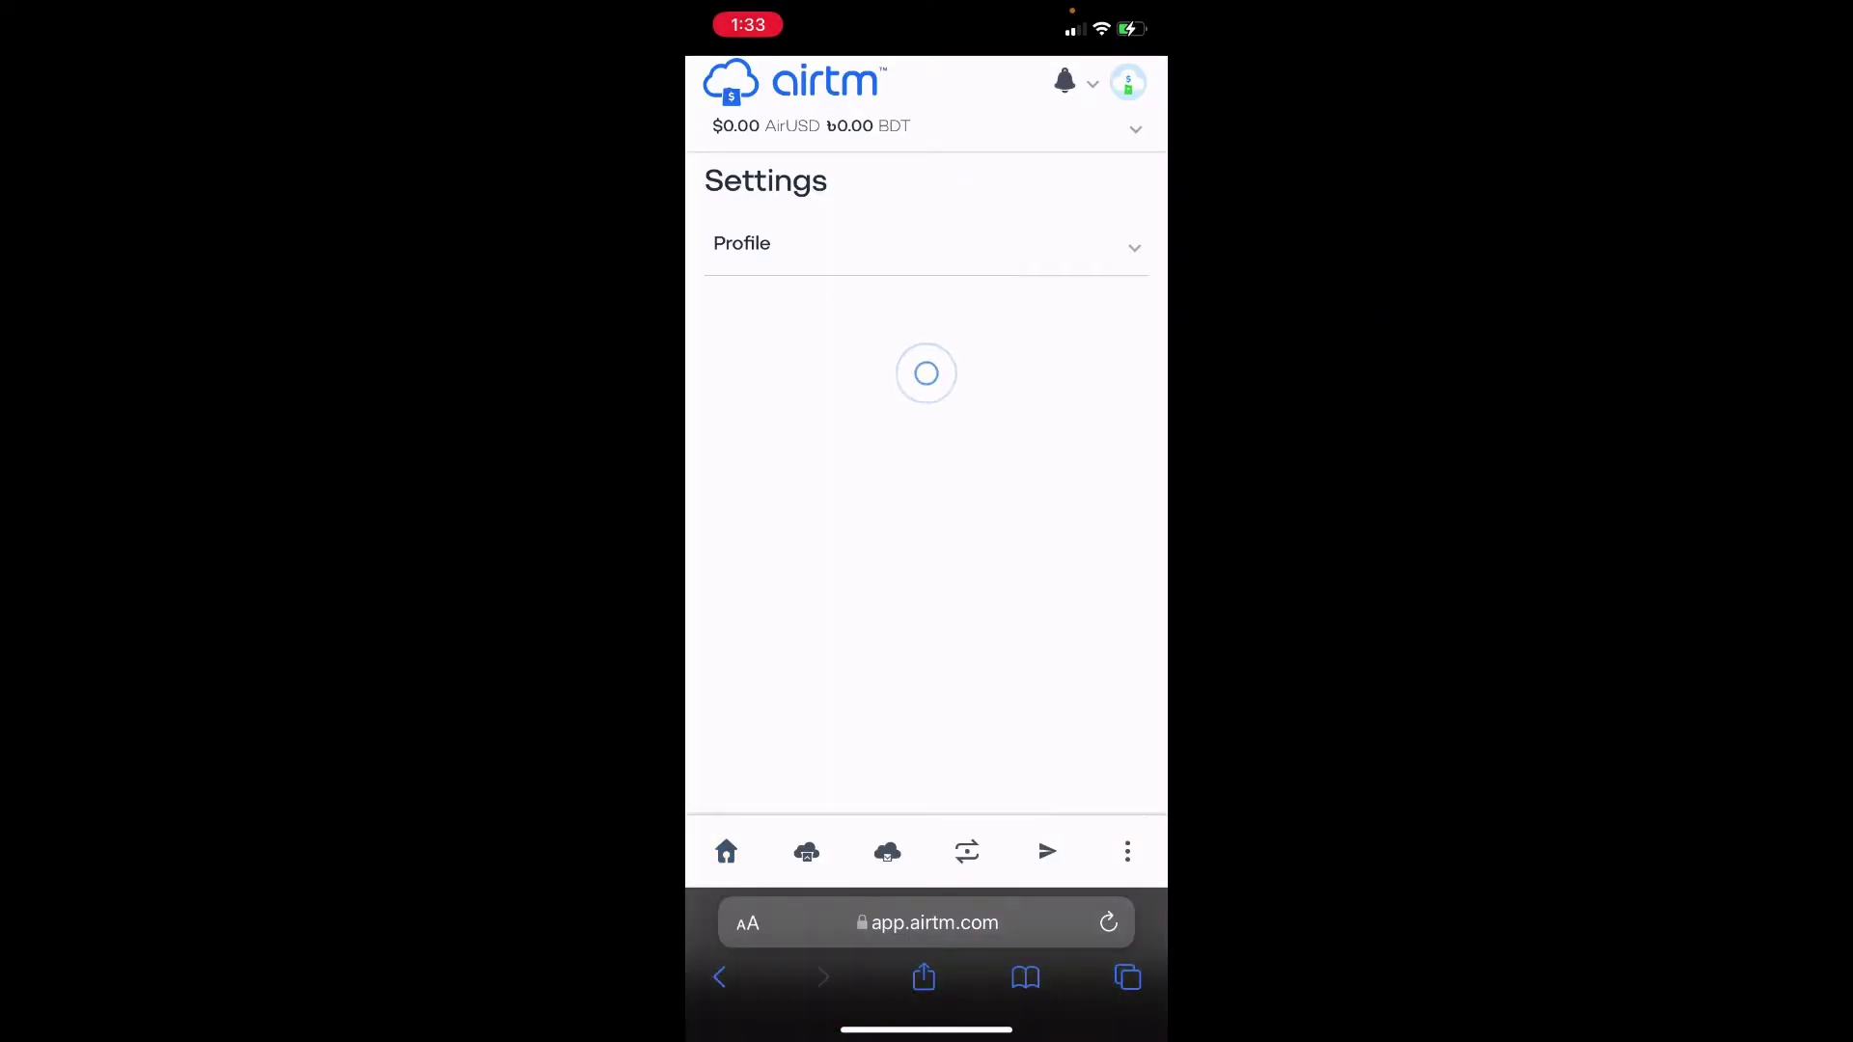
scroll(927, 483, "down", 3)
scroll(927, 483, "up", 4)
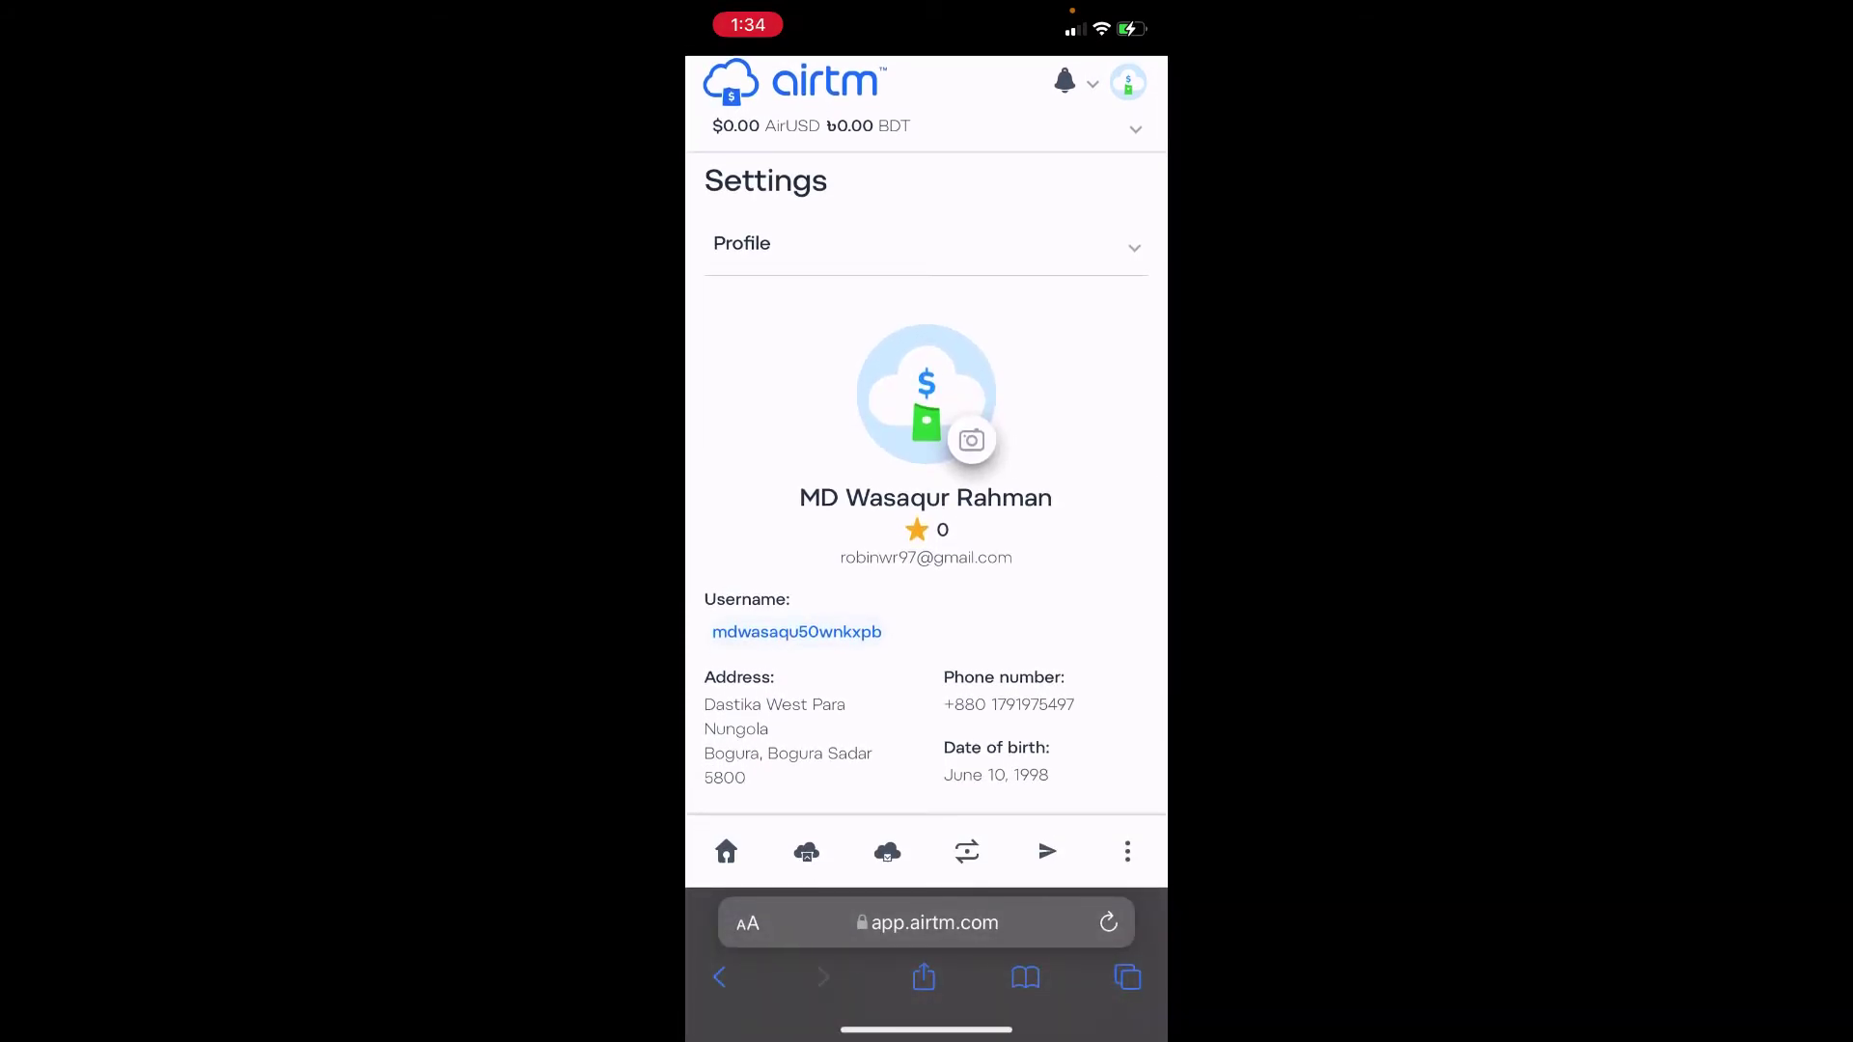
left_click(971, 440)
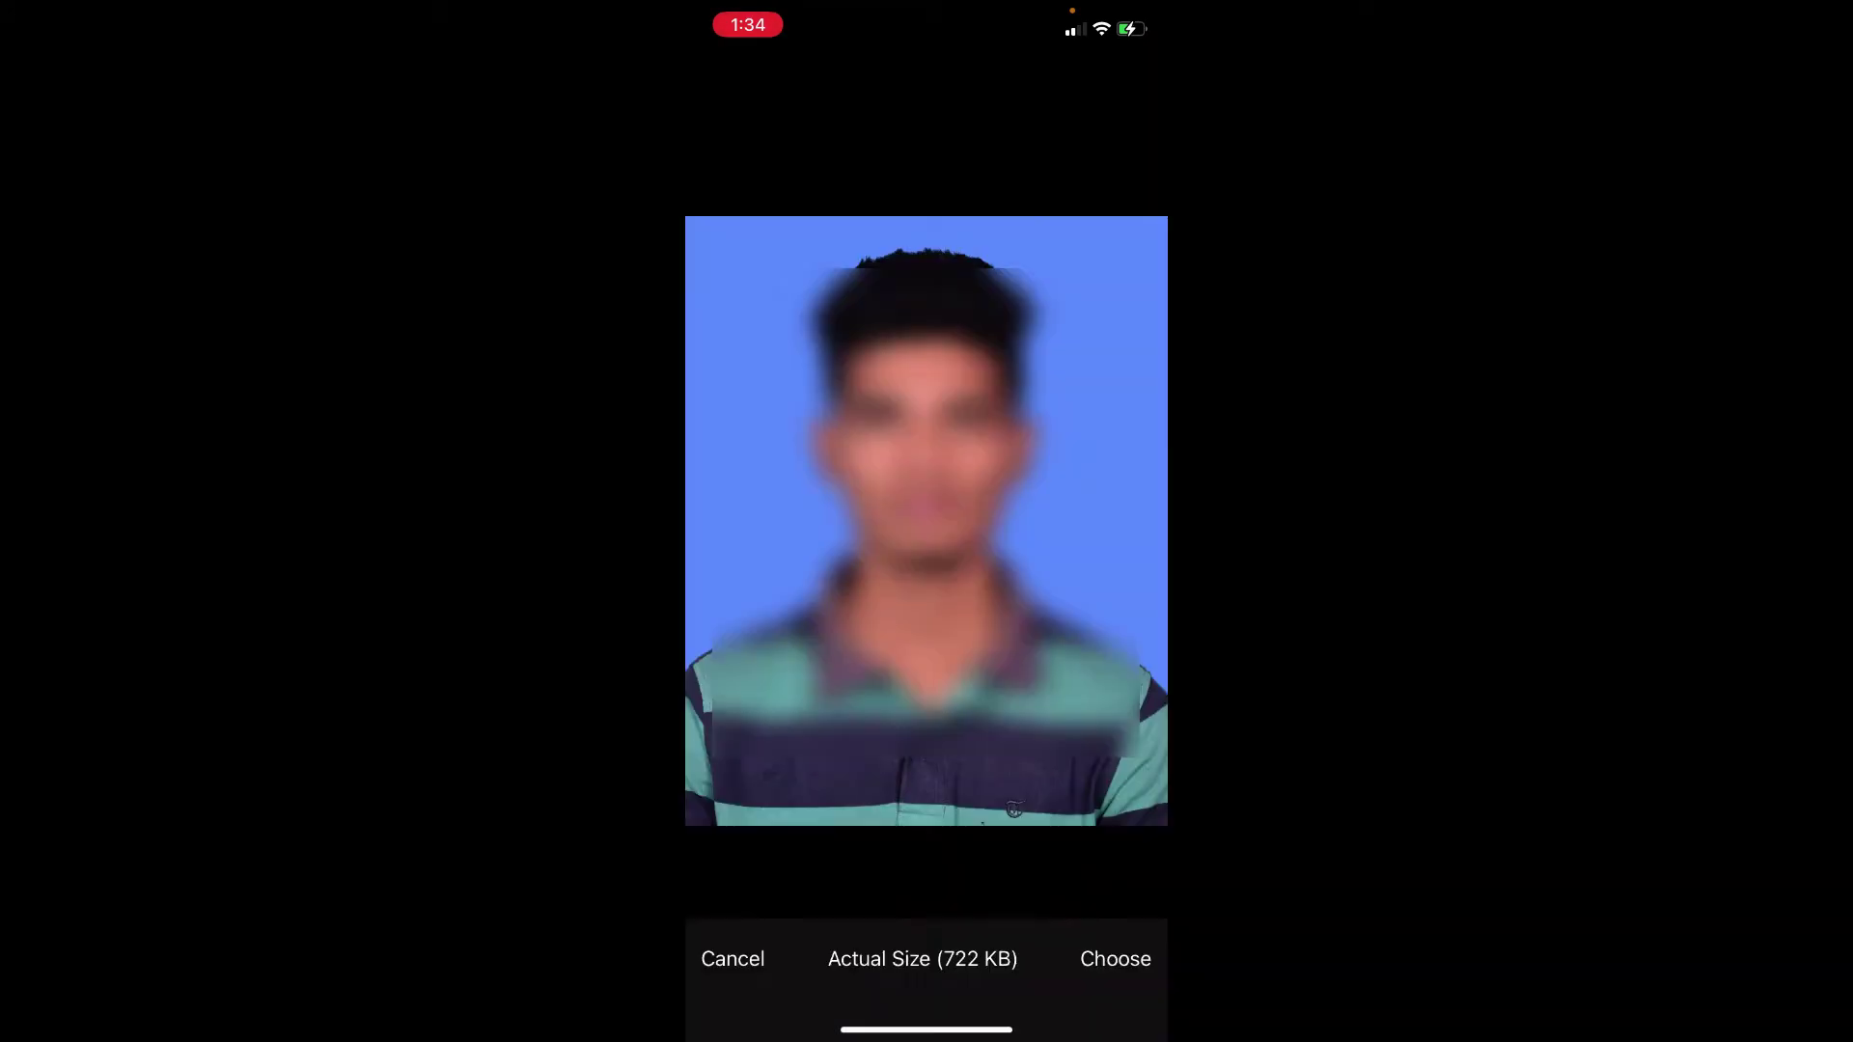
left_click(1112, 956)
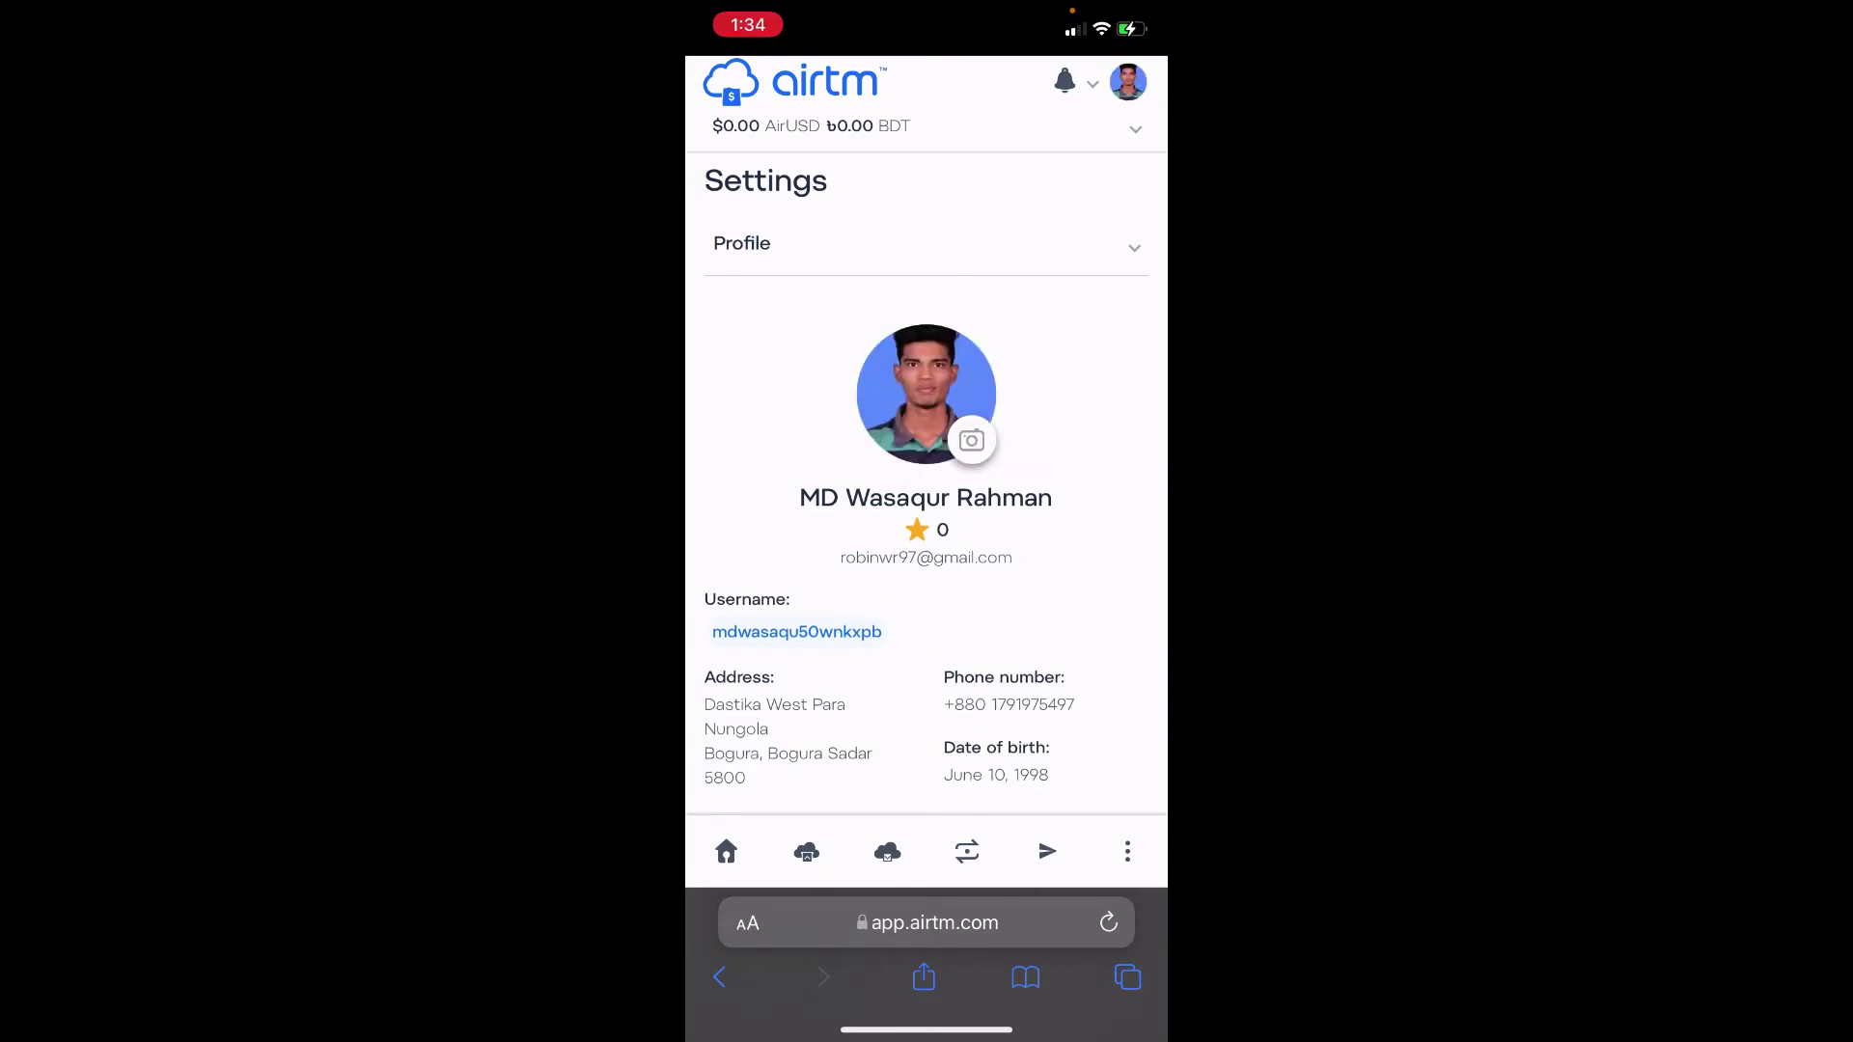
scroll(927, 531, "down", 10)
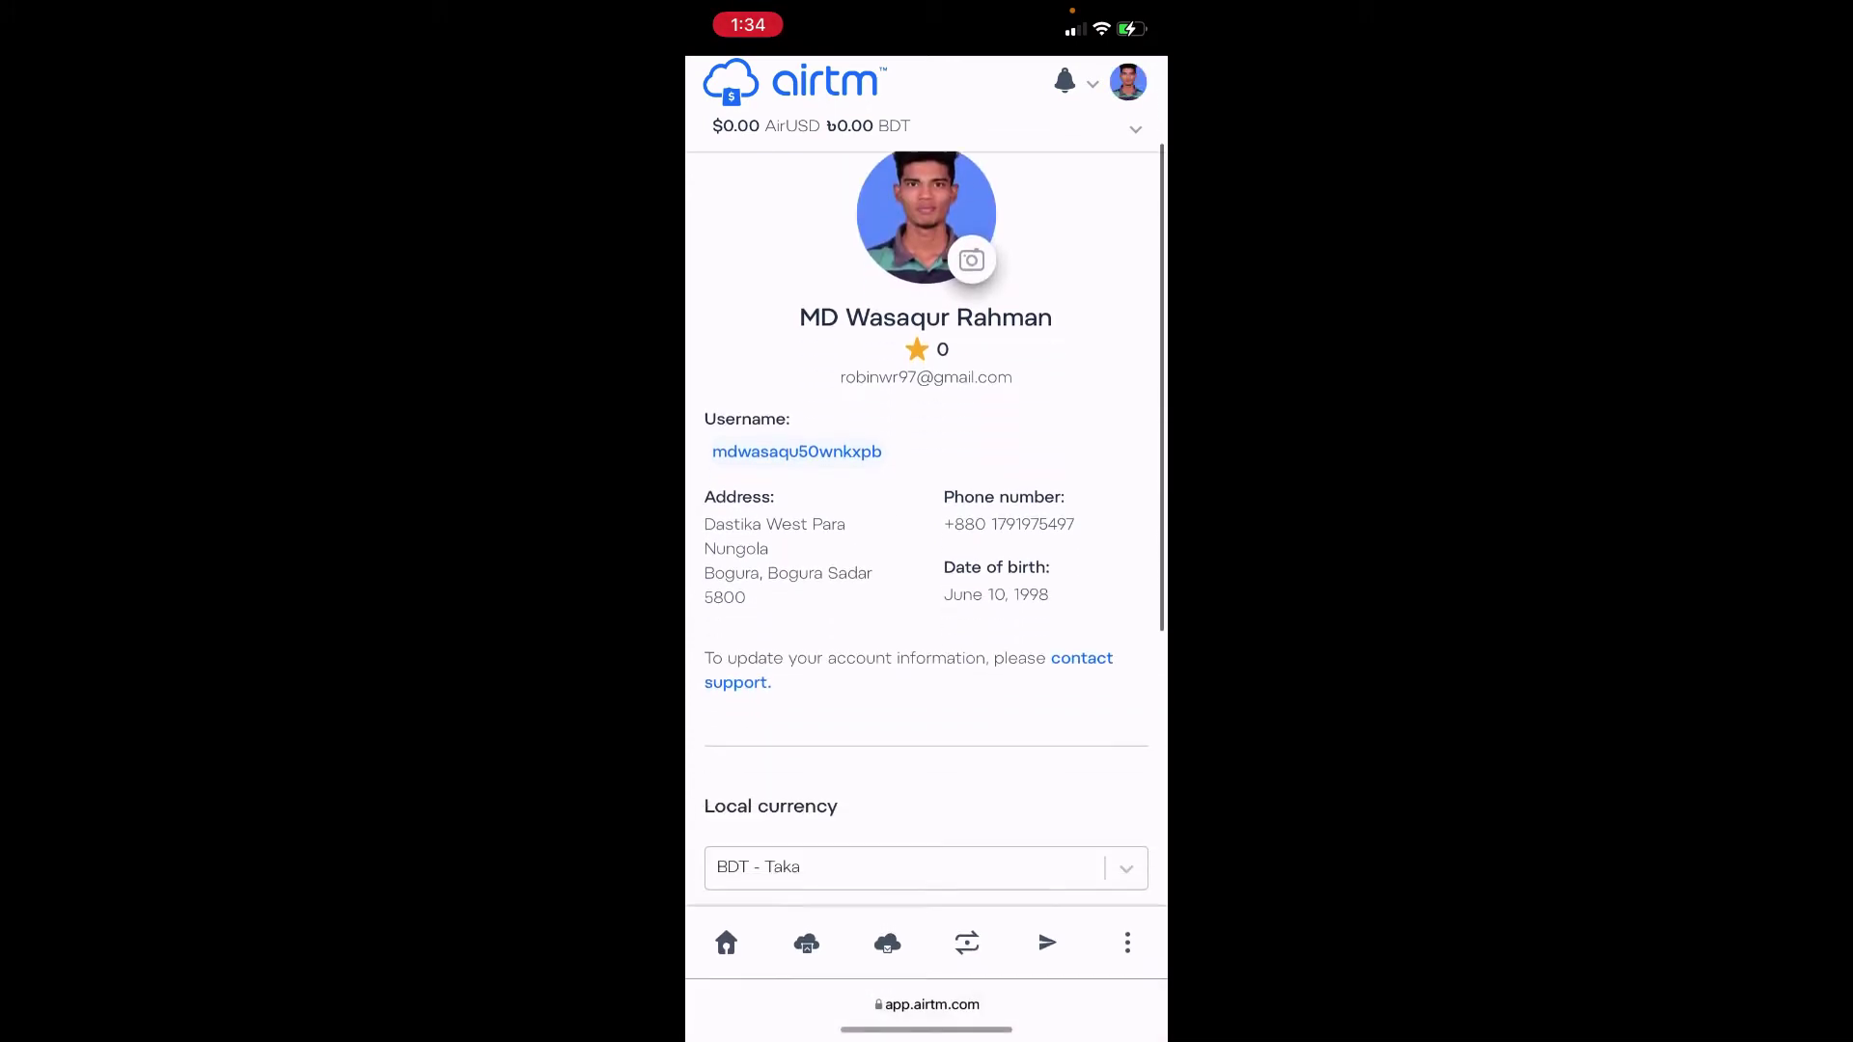
scroll(927, 497, "up", 15)
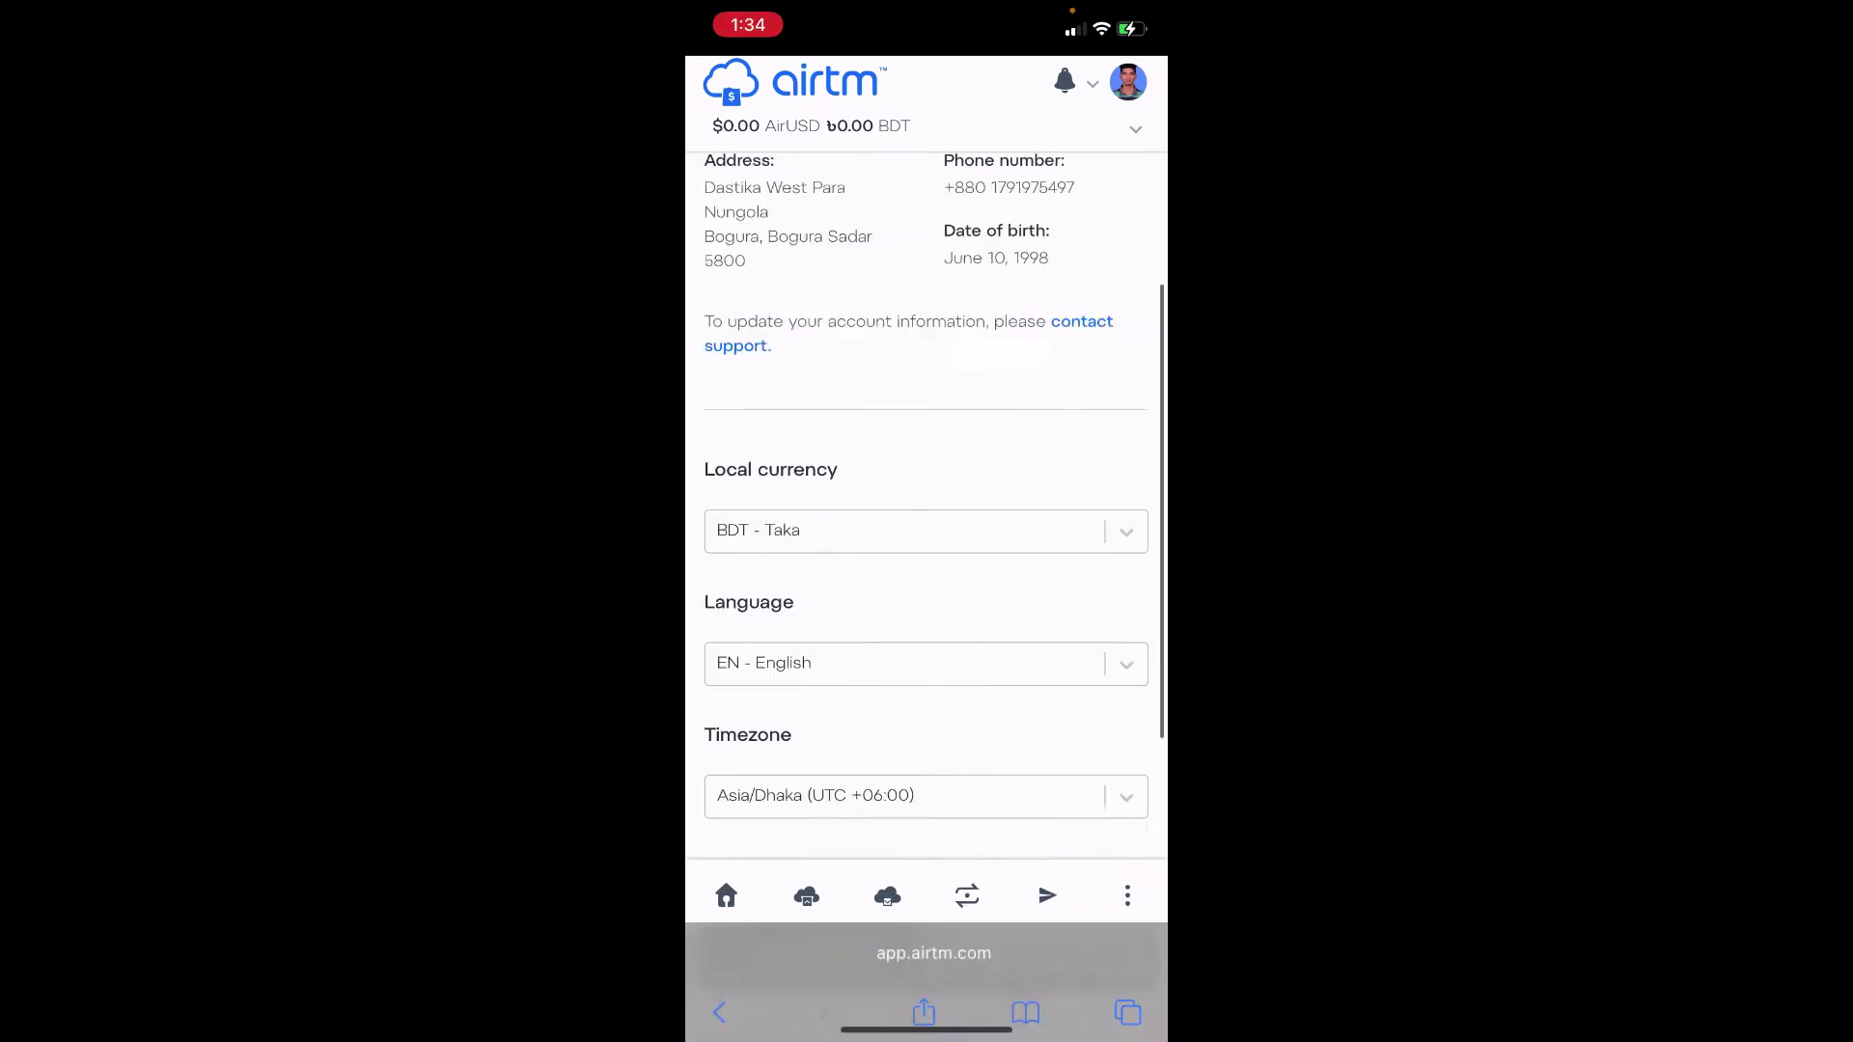
left_click(725, 850)
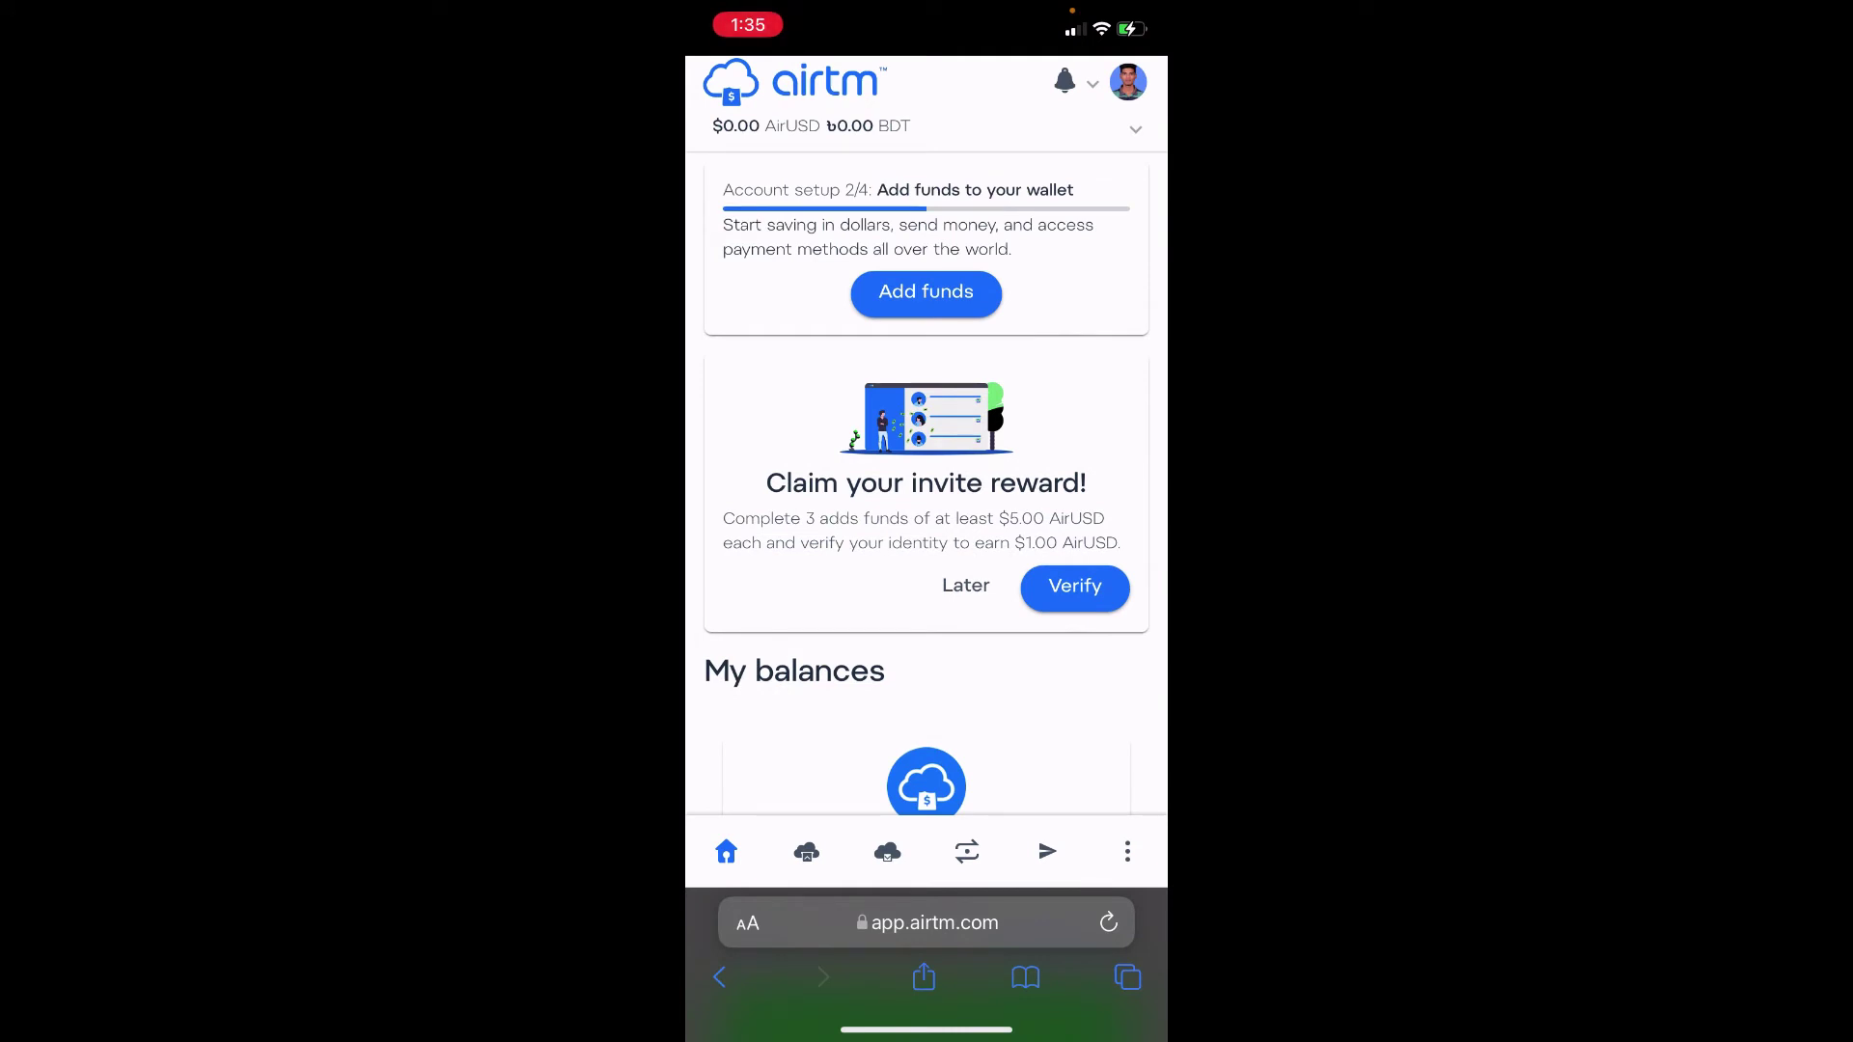
Go to Airtm's Verification settings through More > Settings and the Profile section dropdown.
left_click(1126, 850)
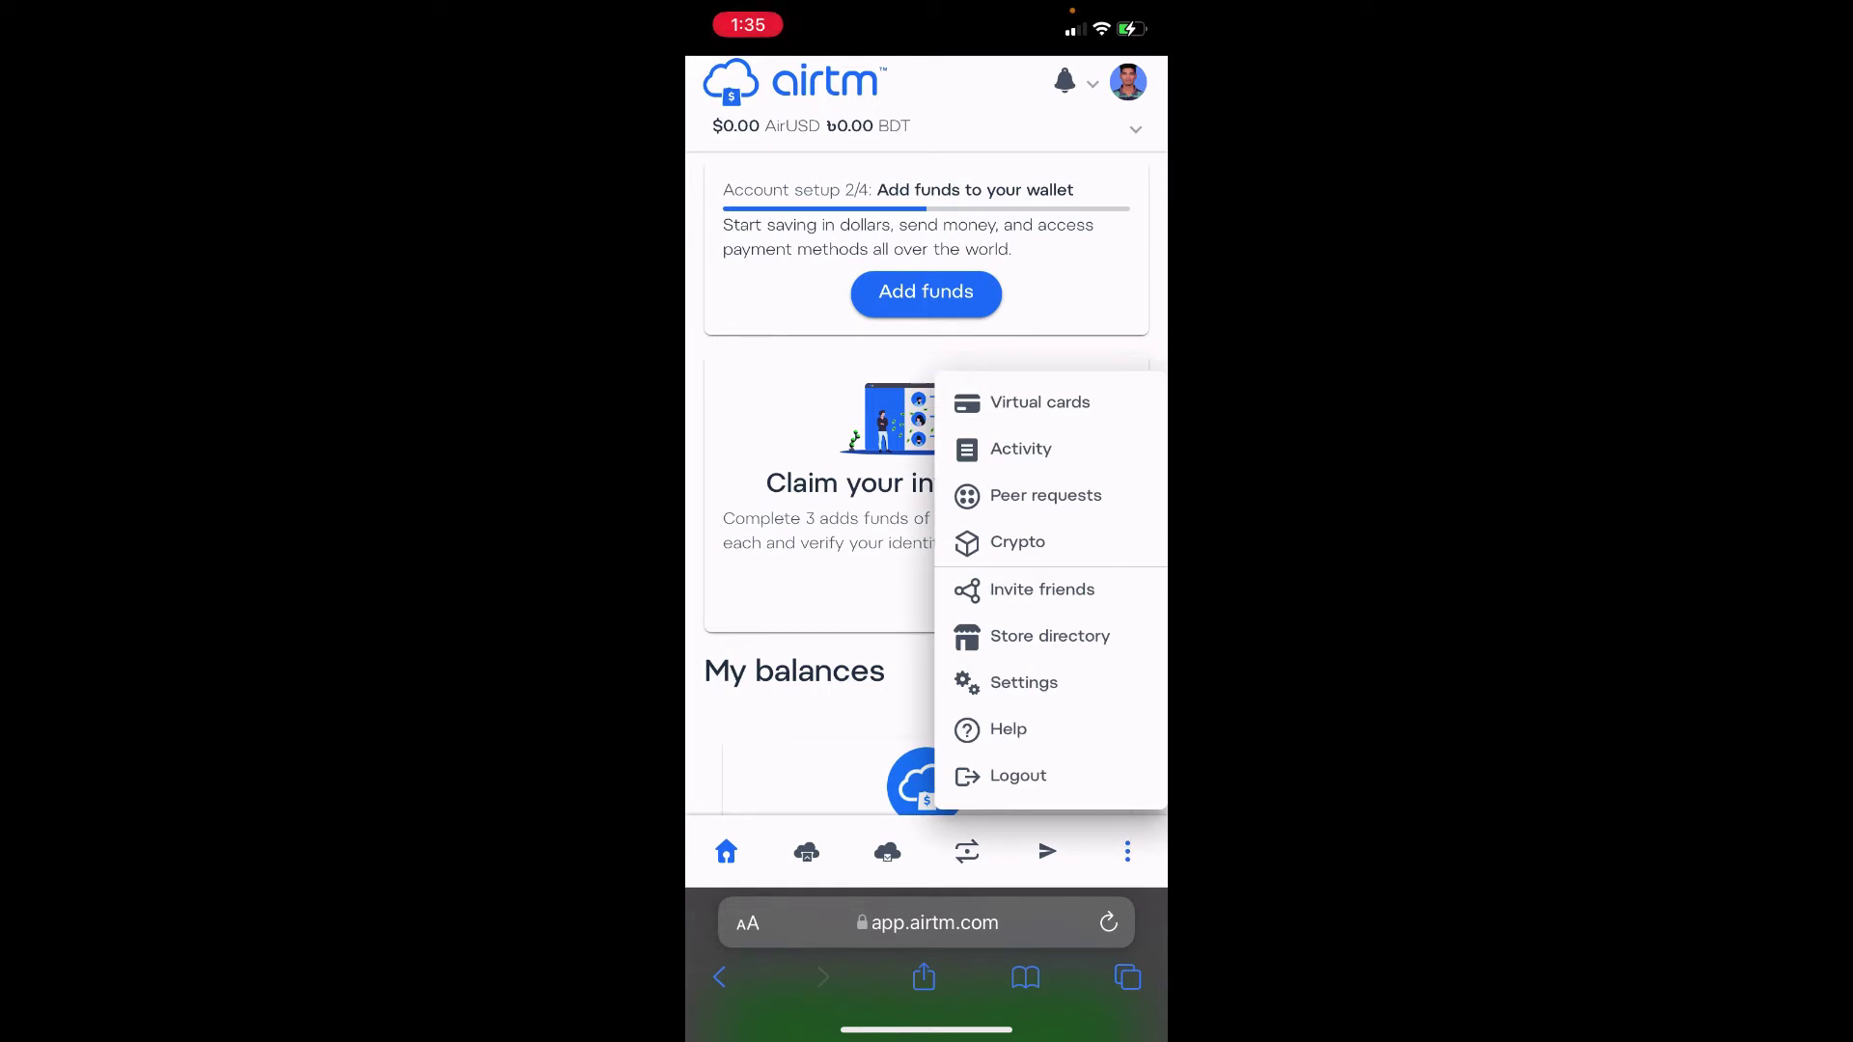
left_click(1023, 683)
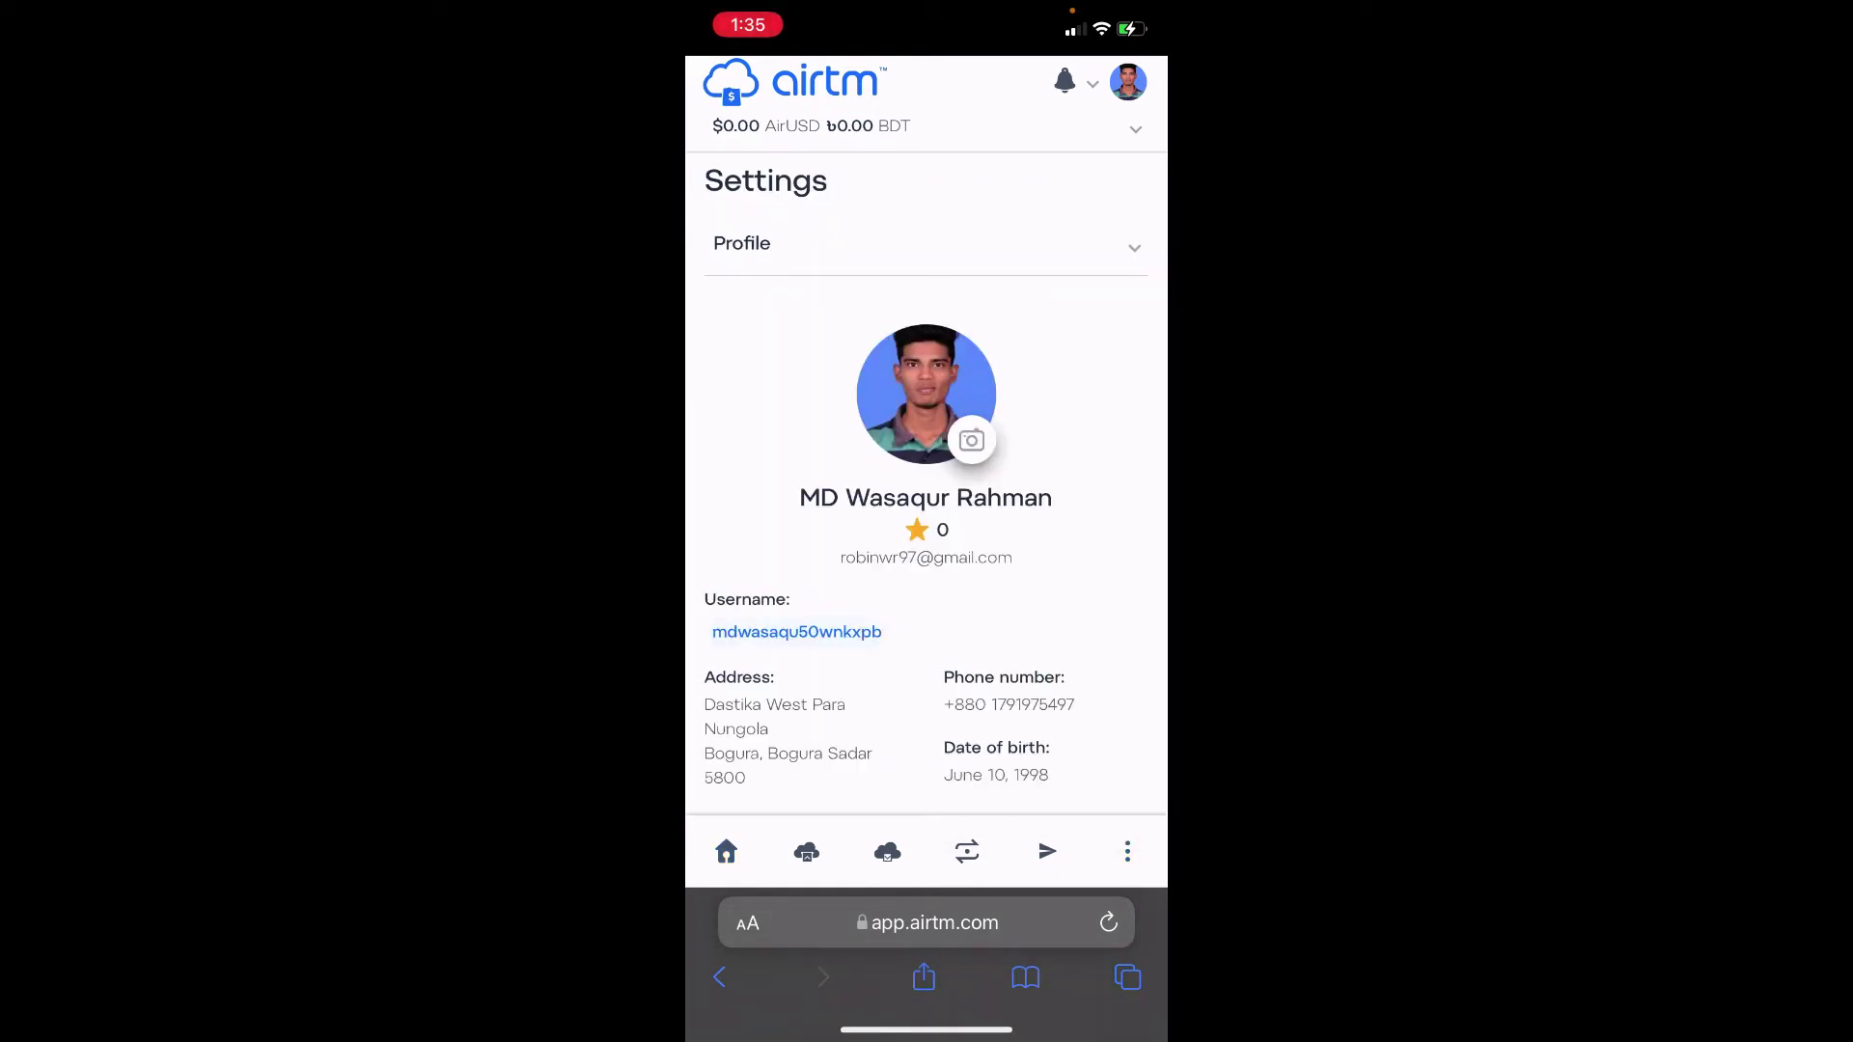
left_click(926, 243)
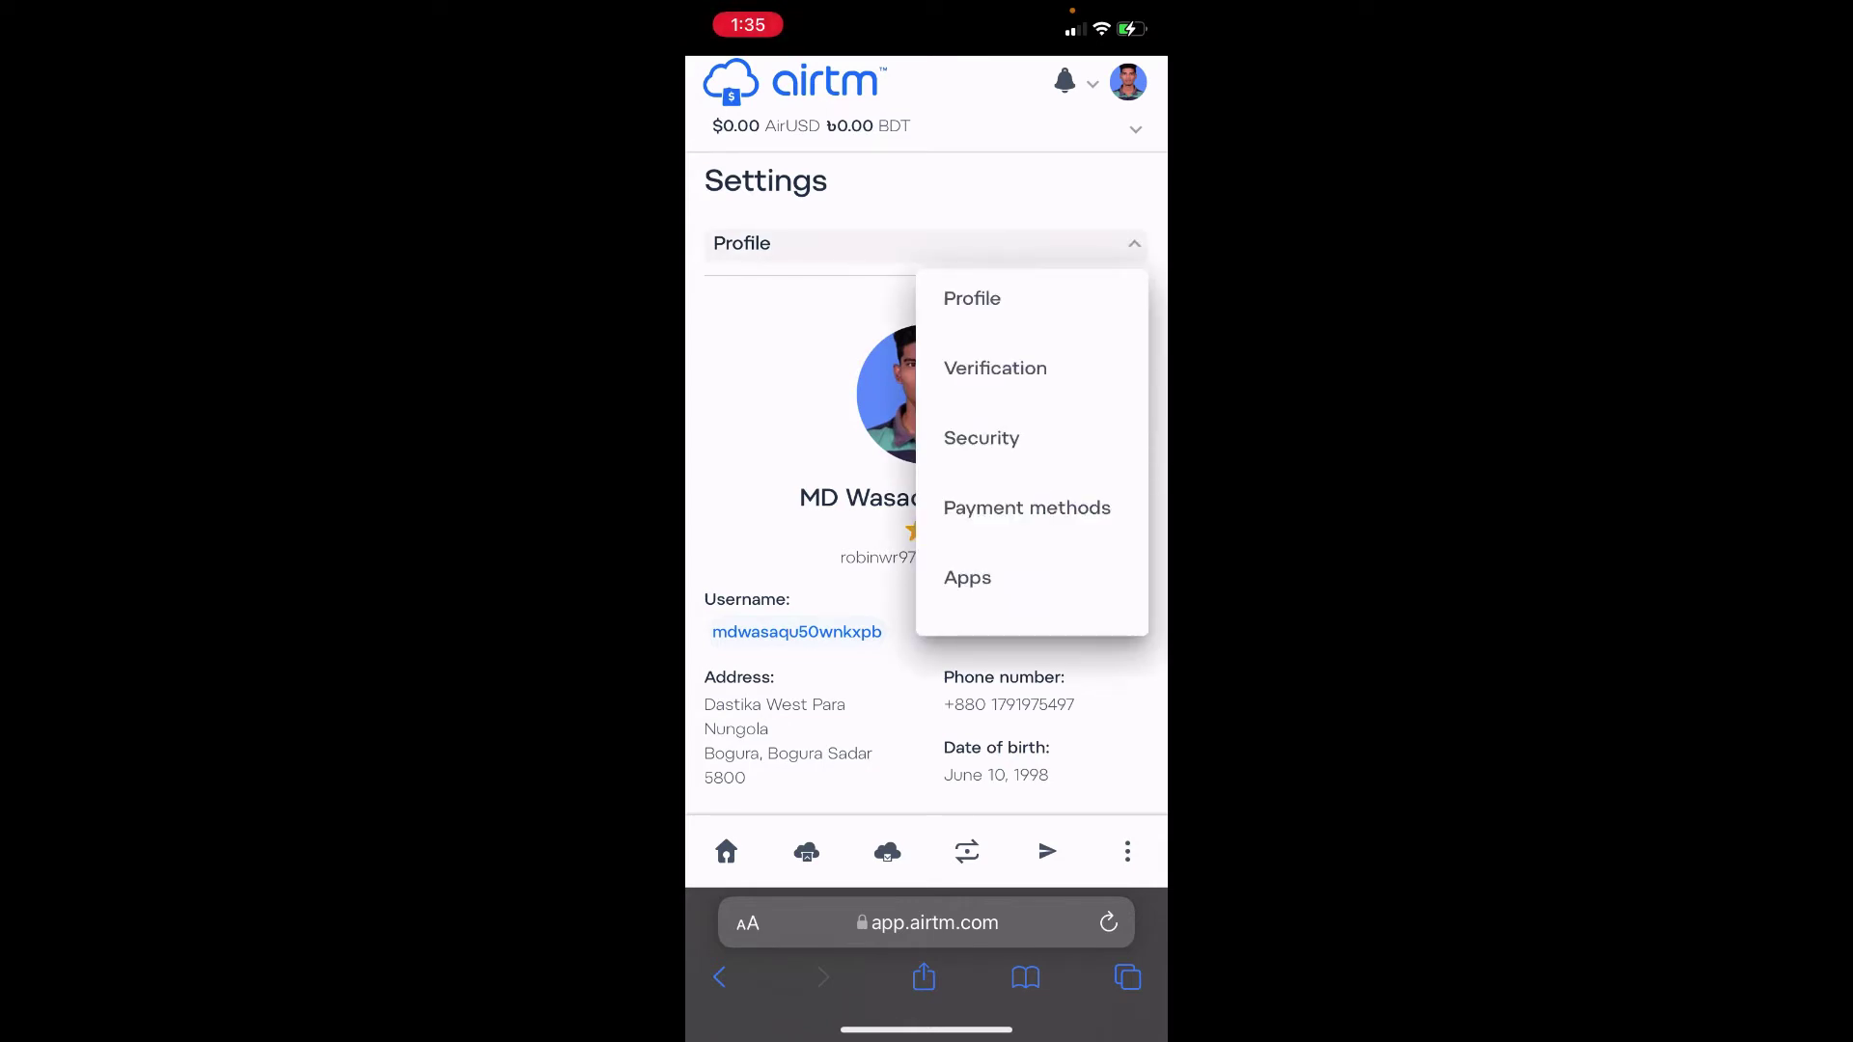
left_click(995, 368)
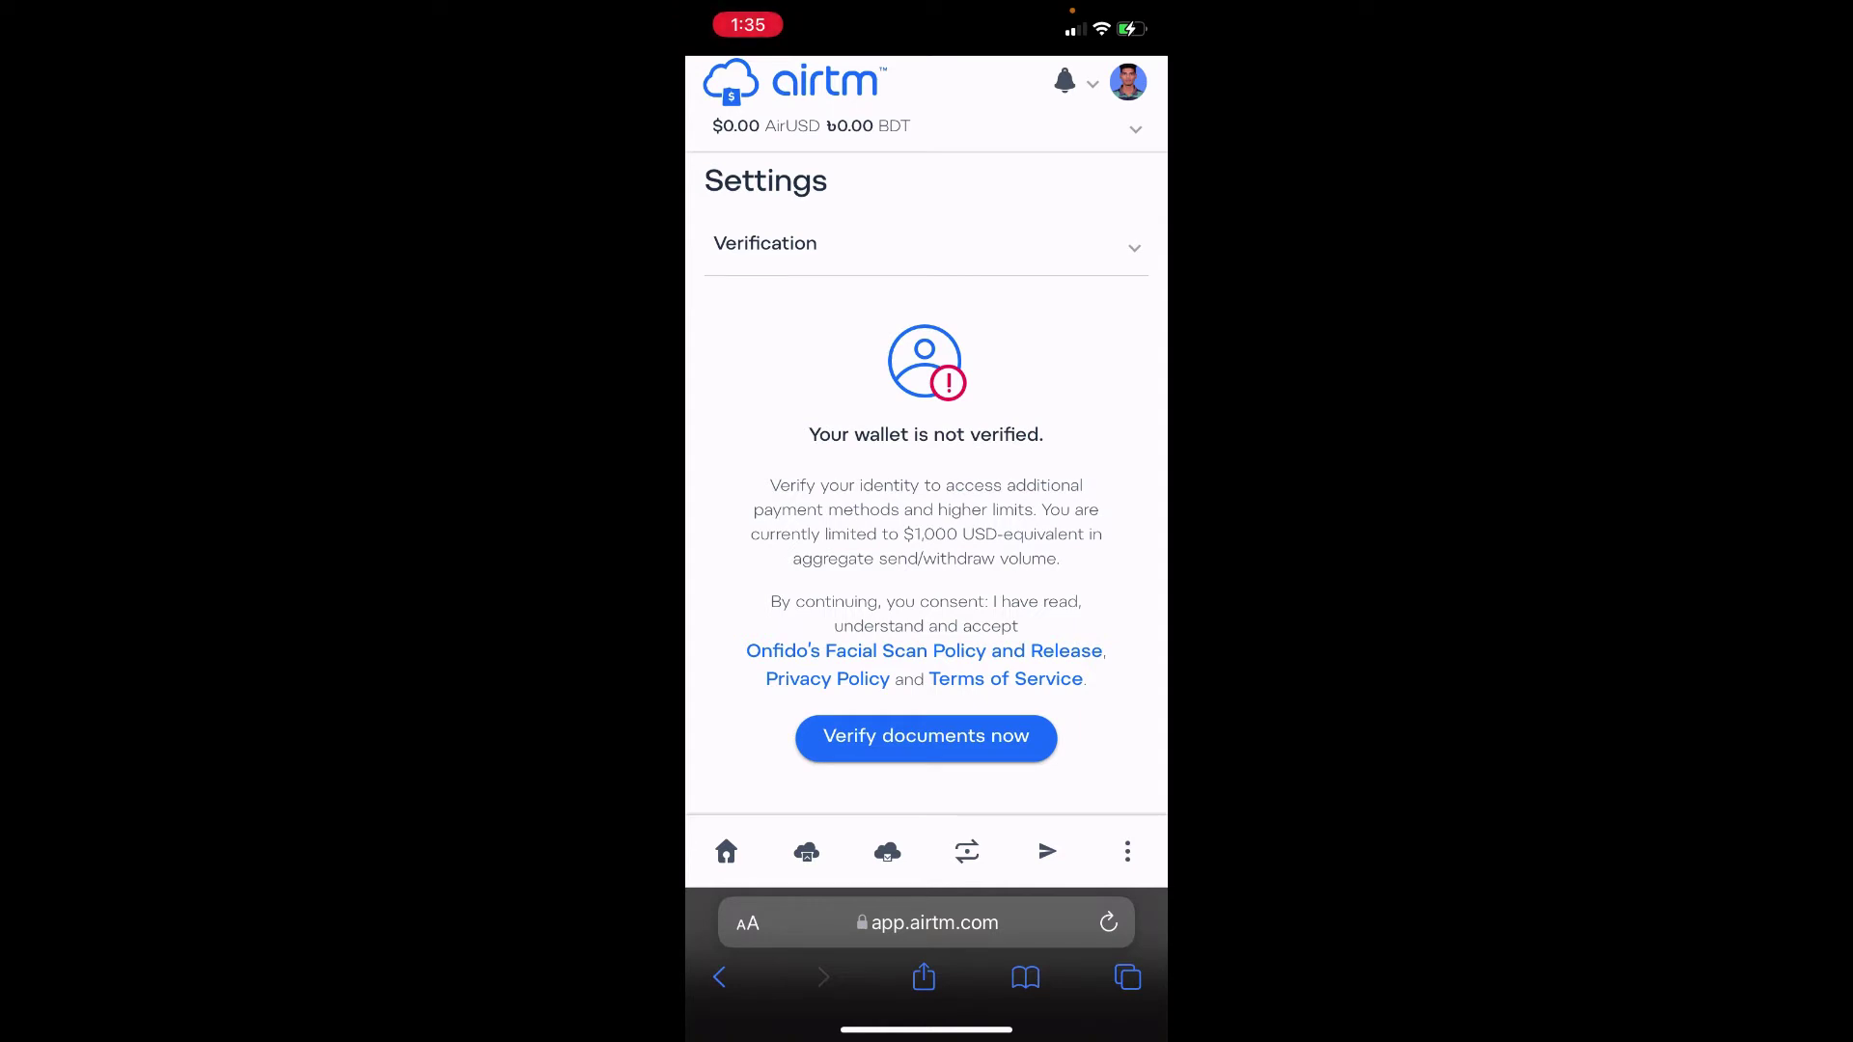
Start document verification, photograph the ID card's front and confirm the readable photo.
left_click(925, 738)
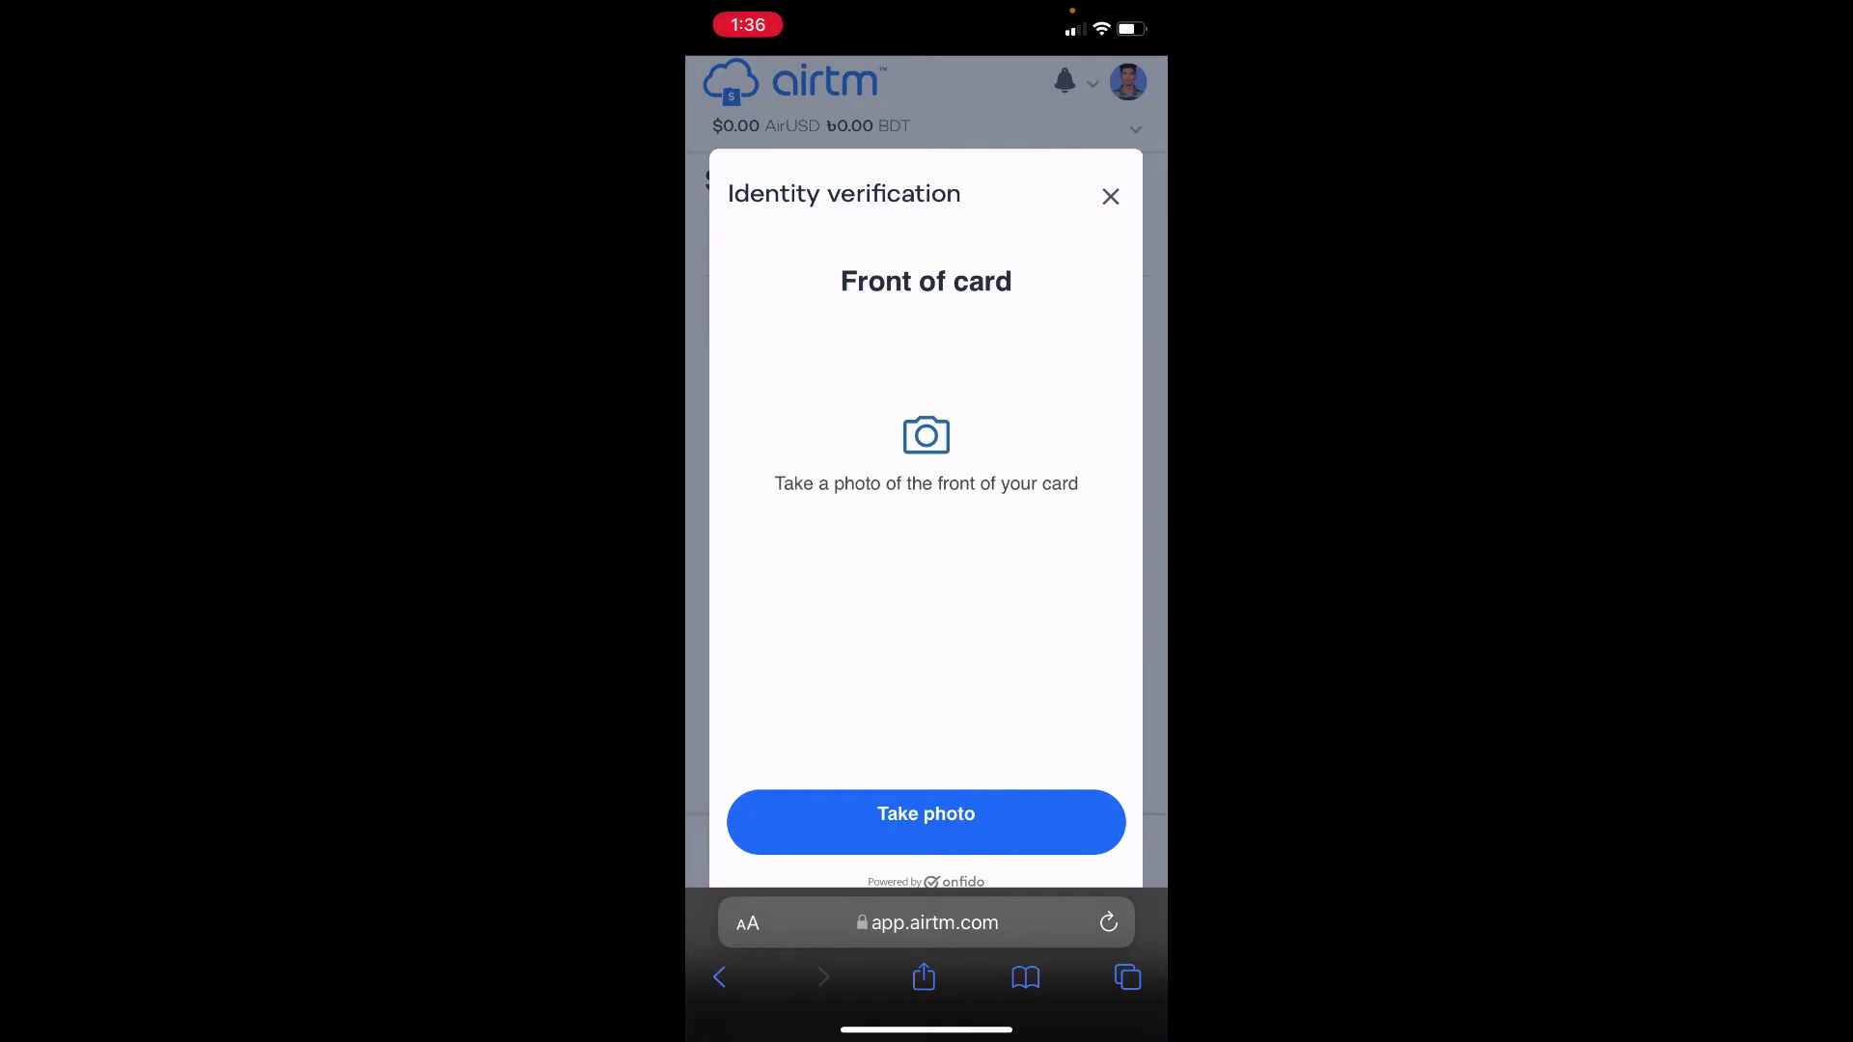
left_click(925, 821)
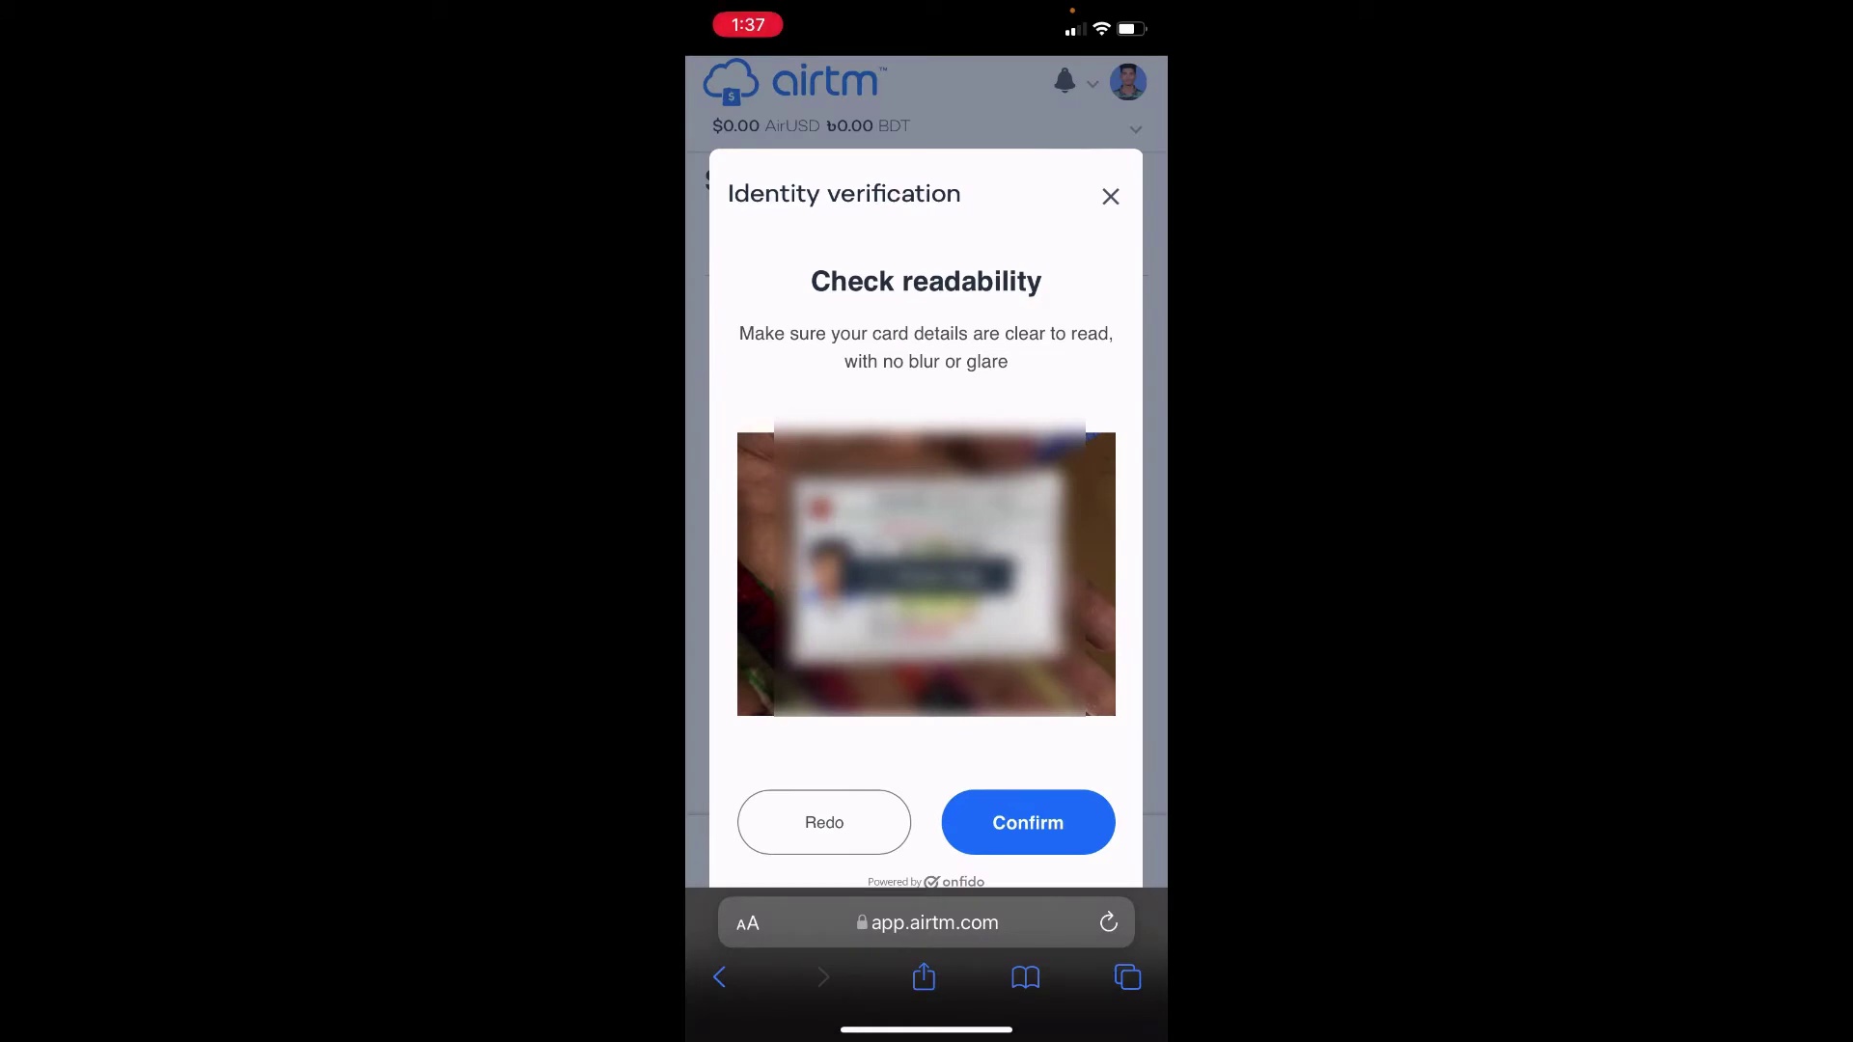
left_click(1028, 822)
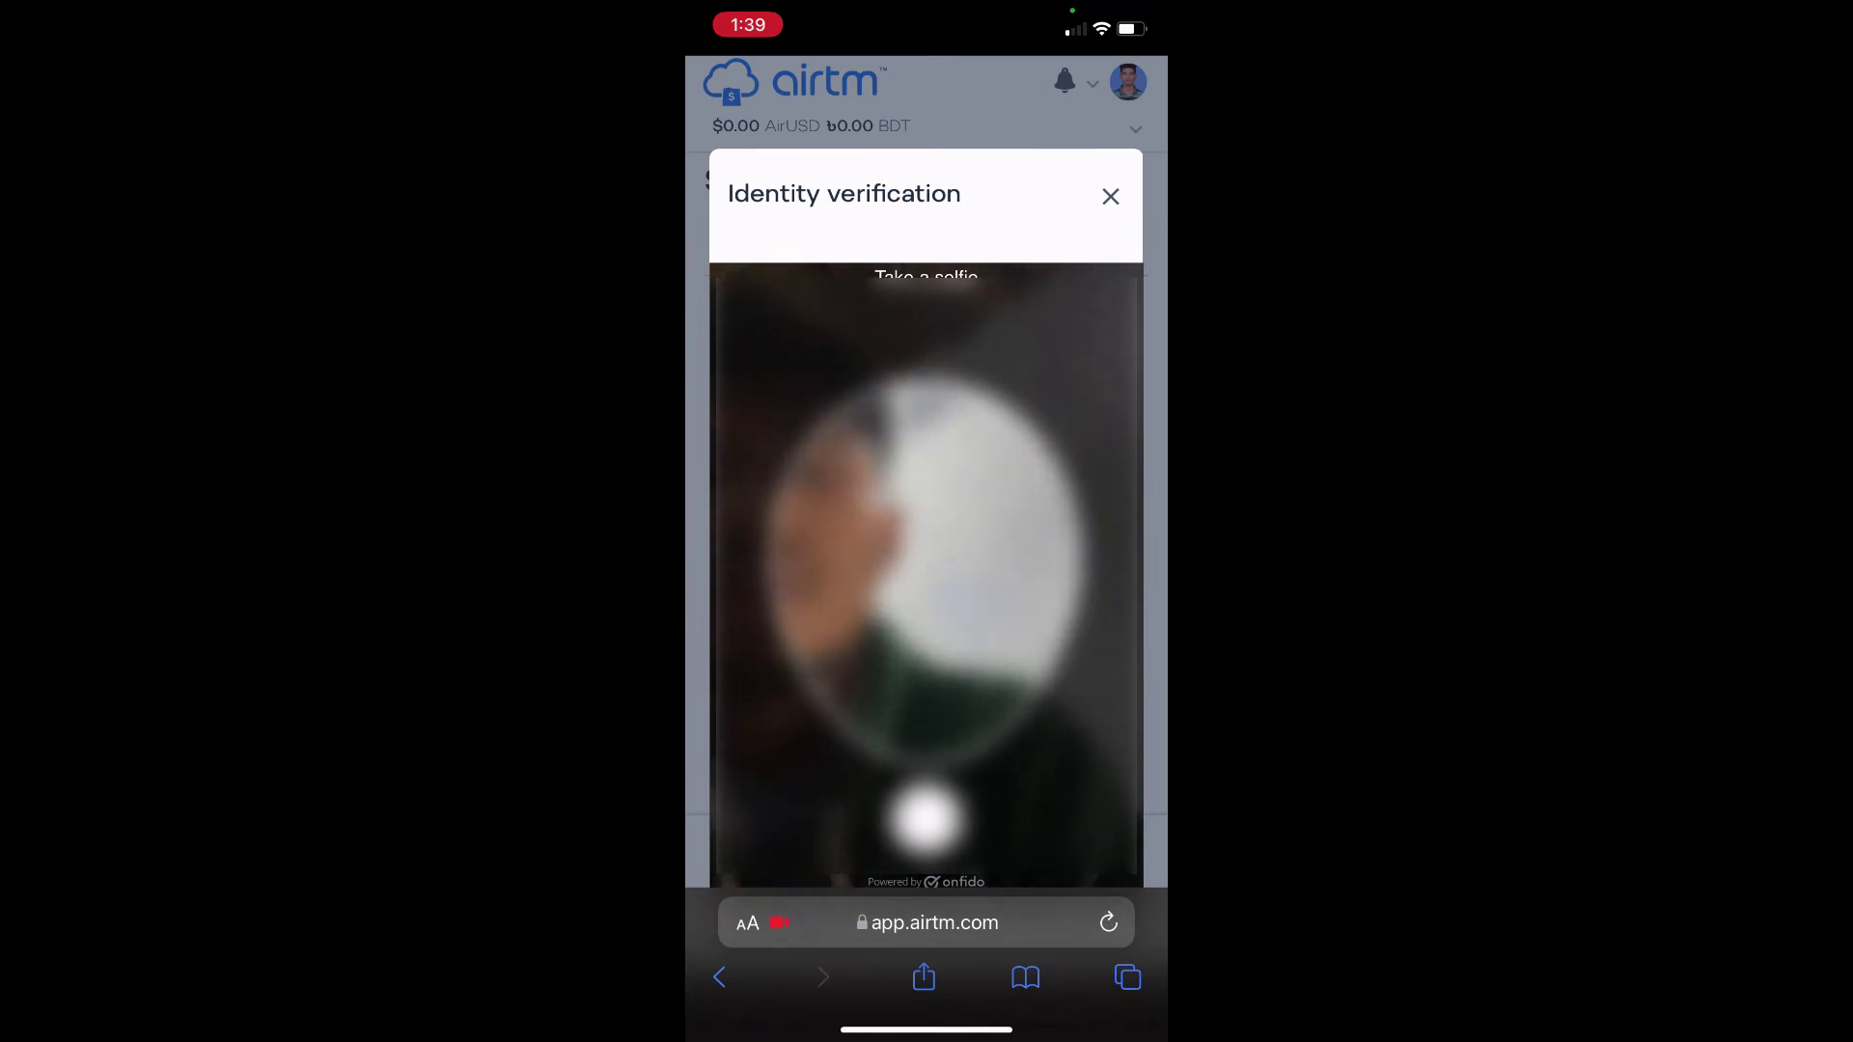
Take the verification selfie to submit the identity application.
left_click(926, 818)
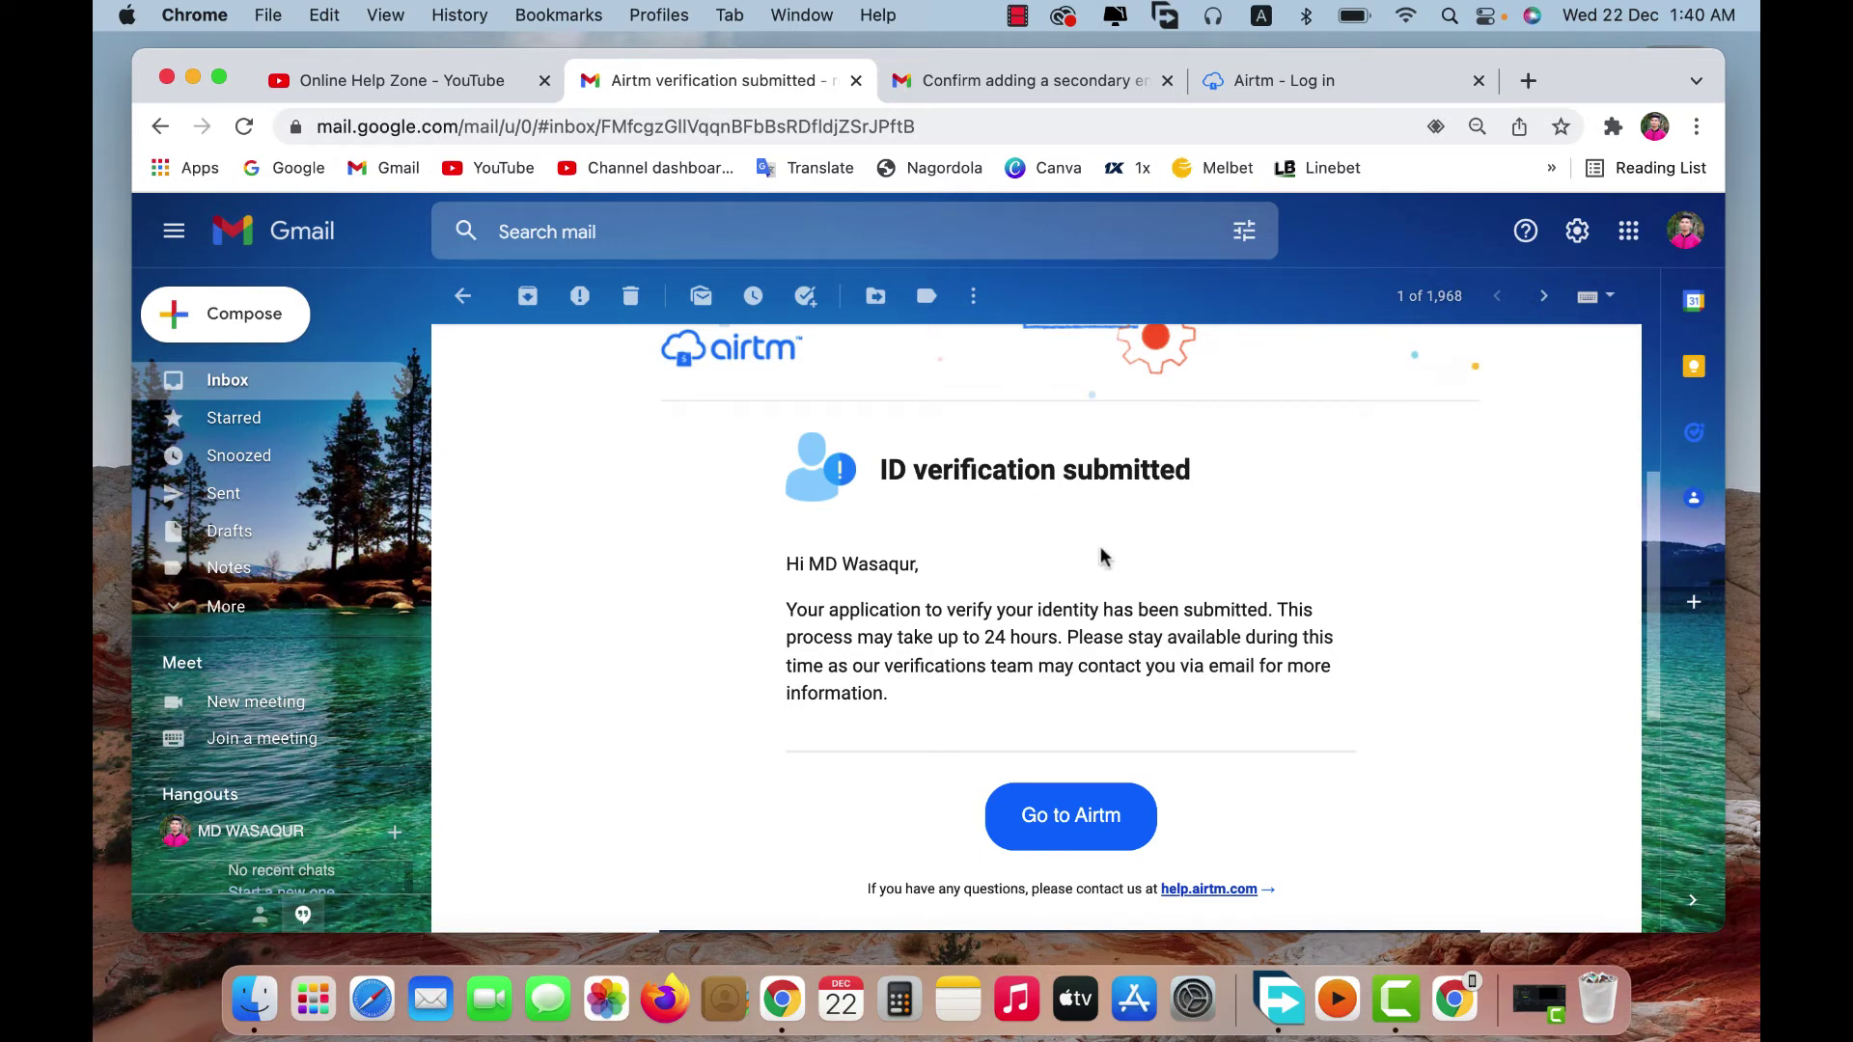
Log in to Airtm on the desktop login tab with the account e-mail and password.
left_click(1293, 81)
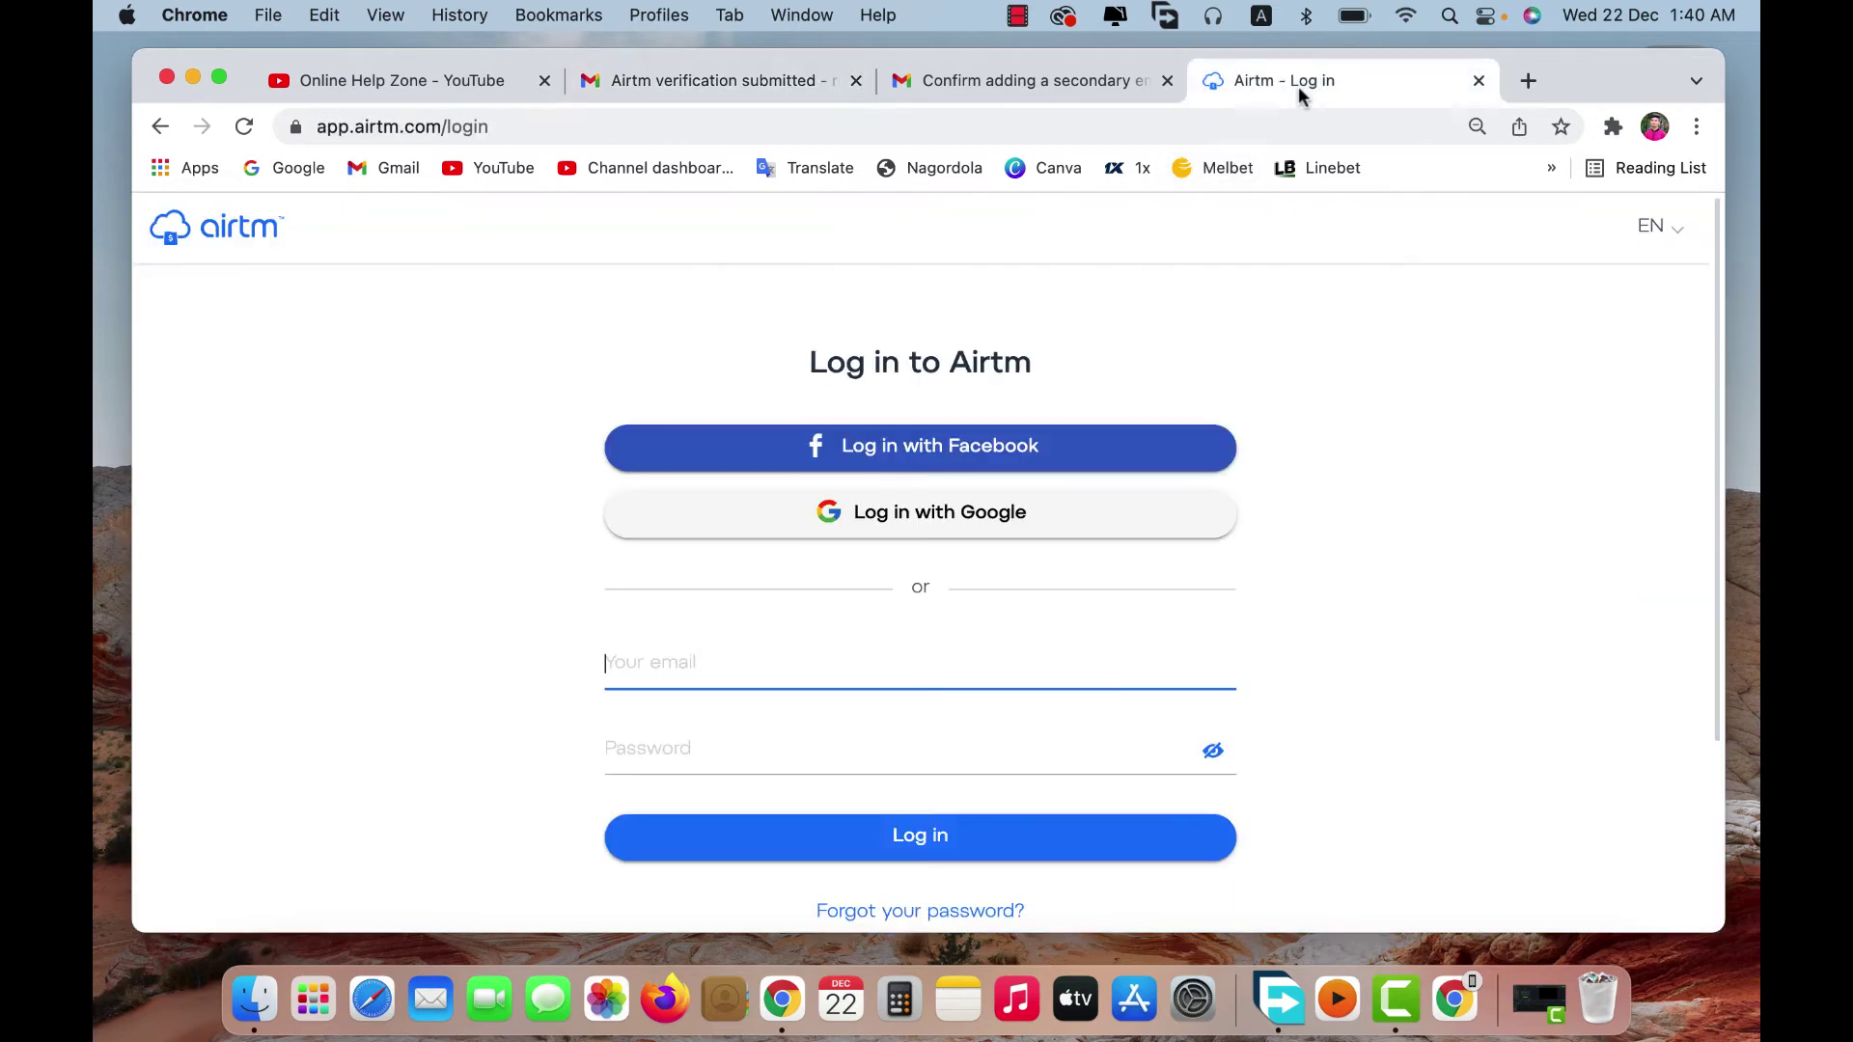
scroll(1364, 579, "down", 2)
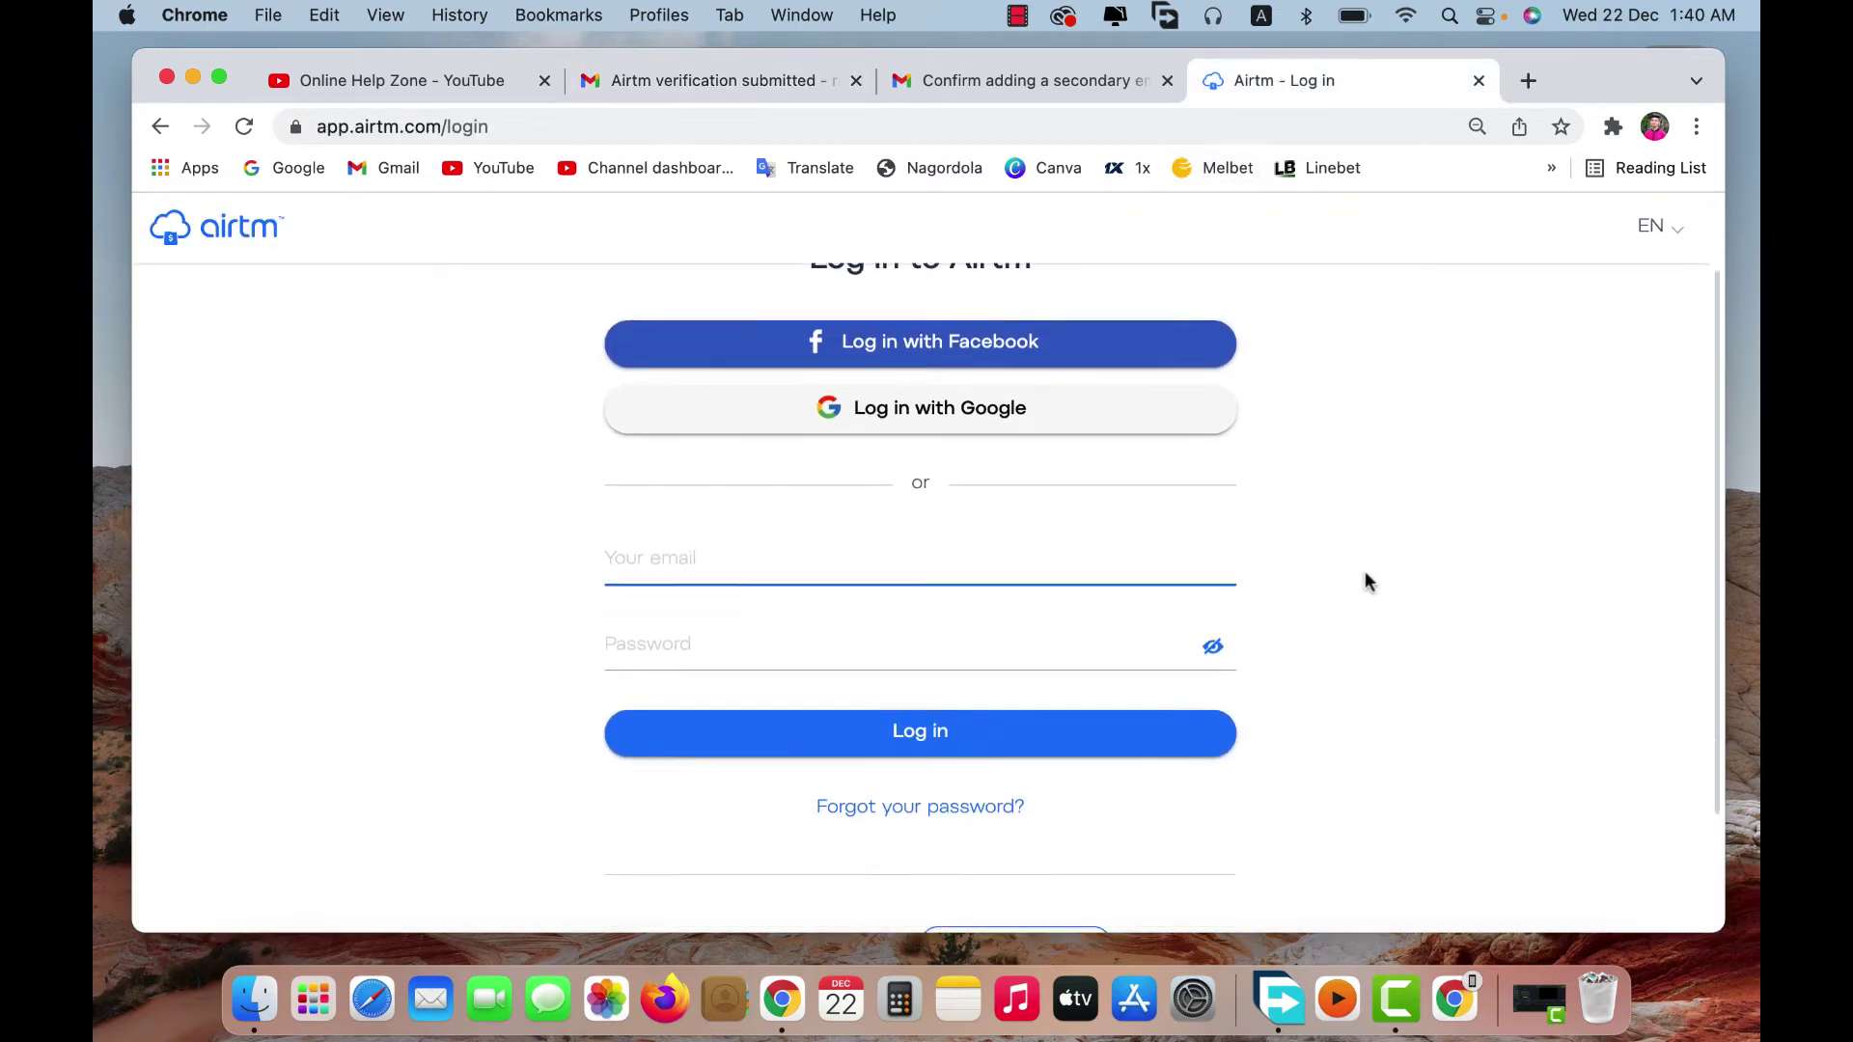
scroll(917, 598, "up", 2)
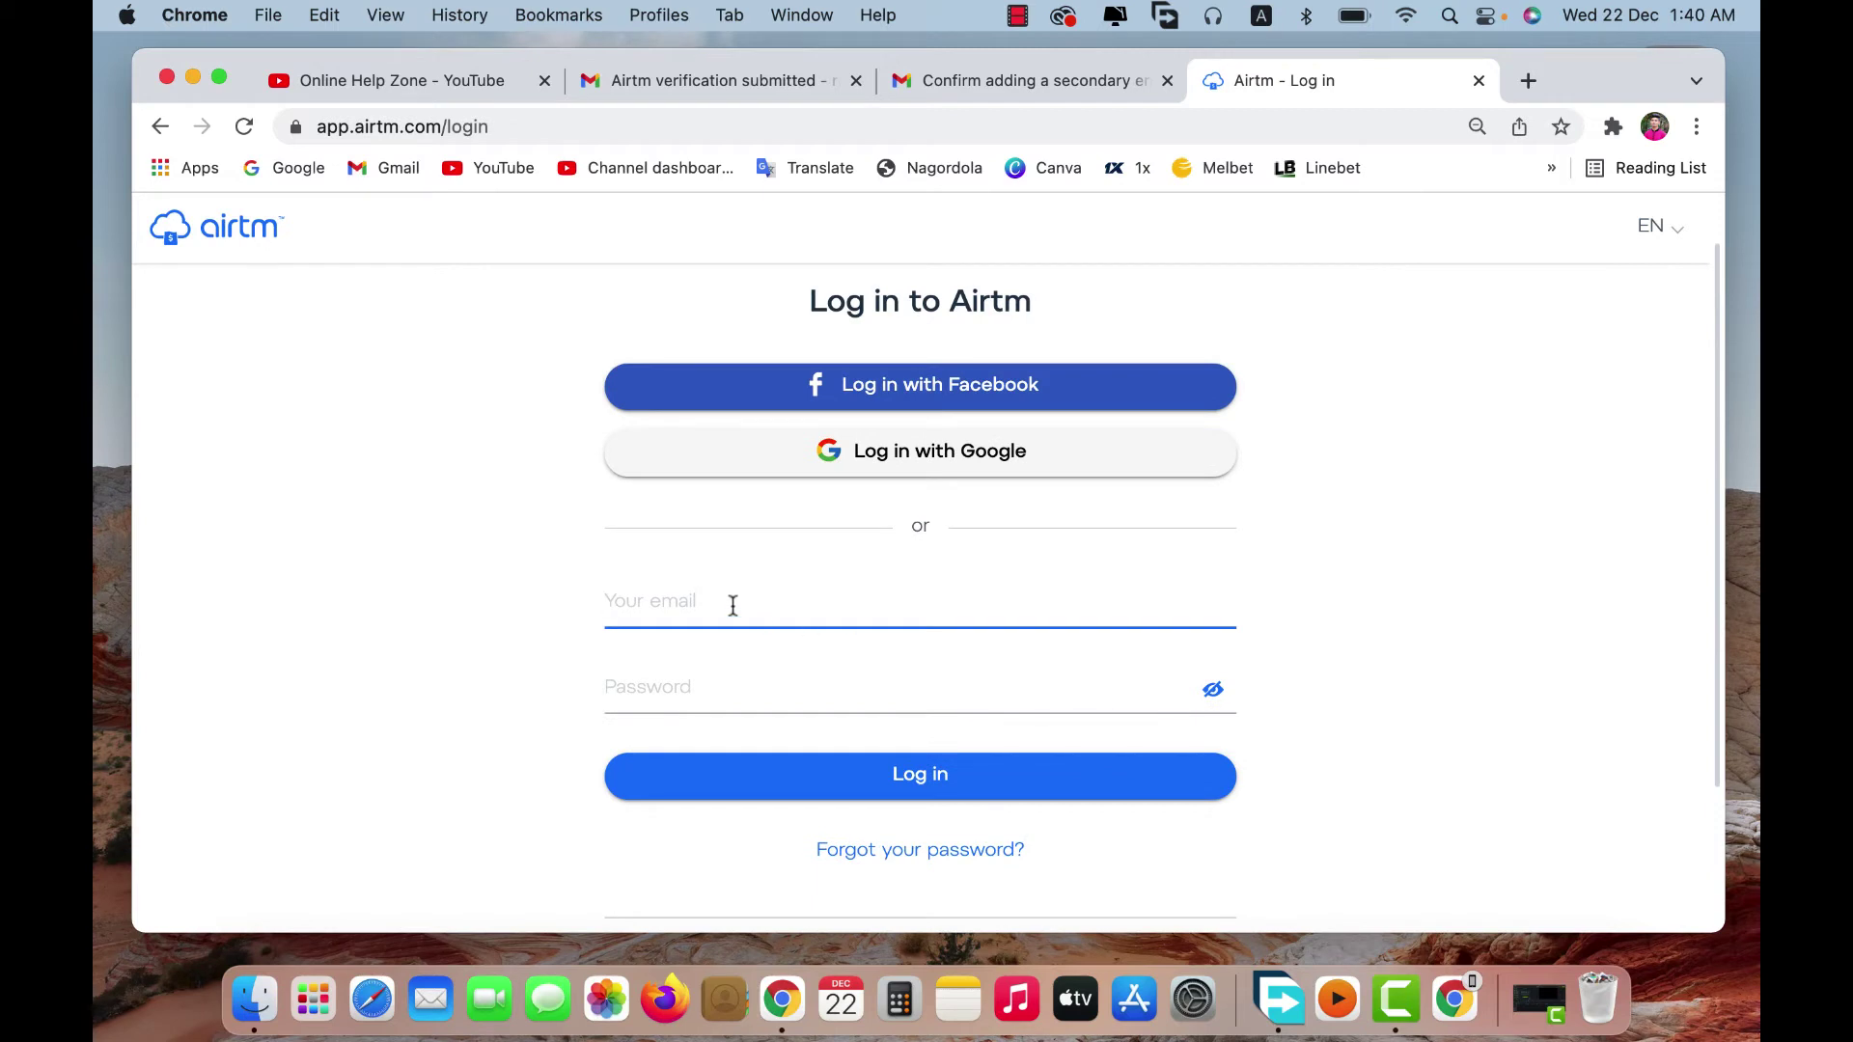
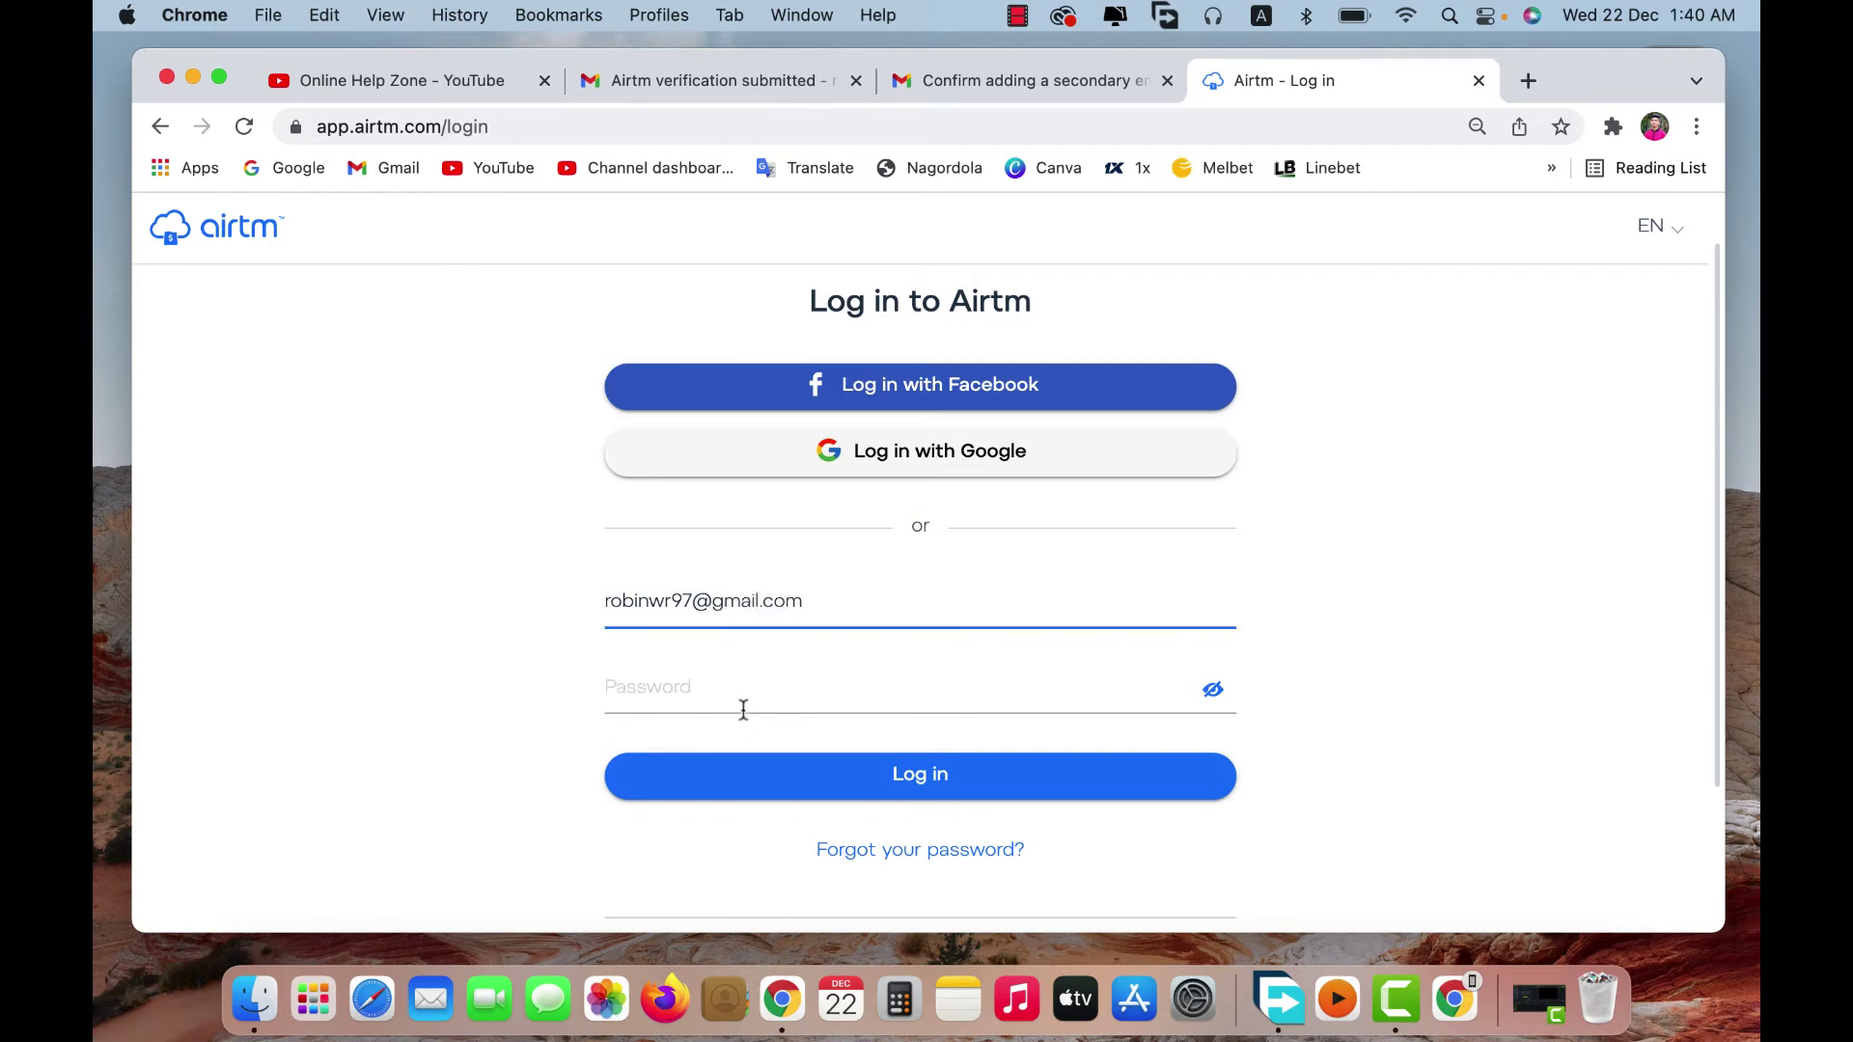
left_click(744, 694)
type("•••••••")
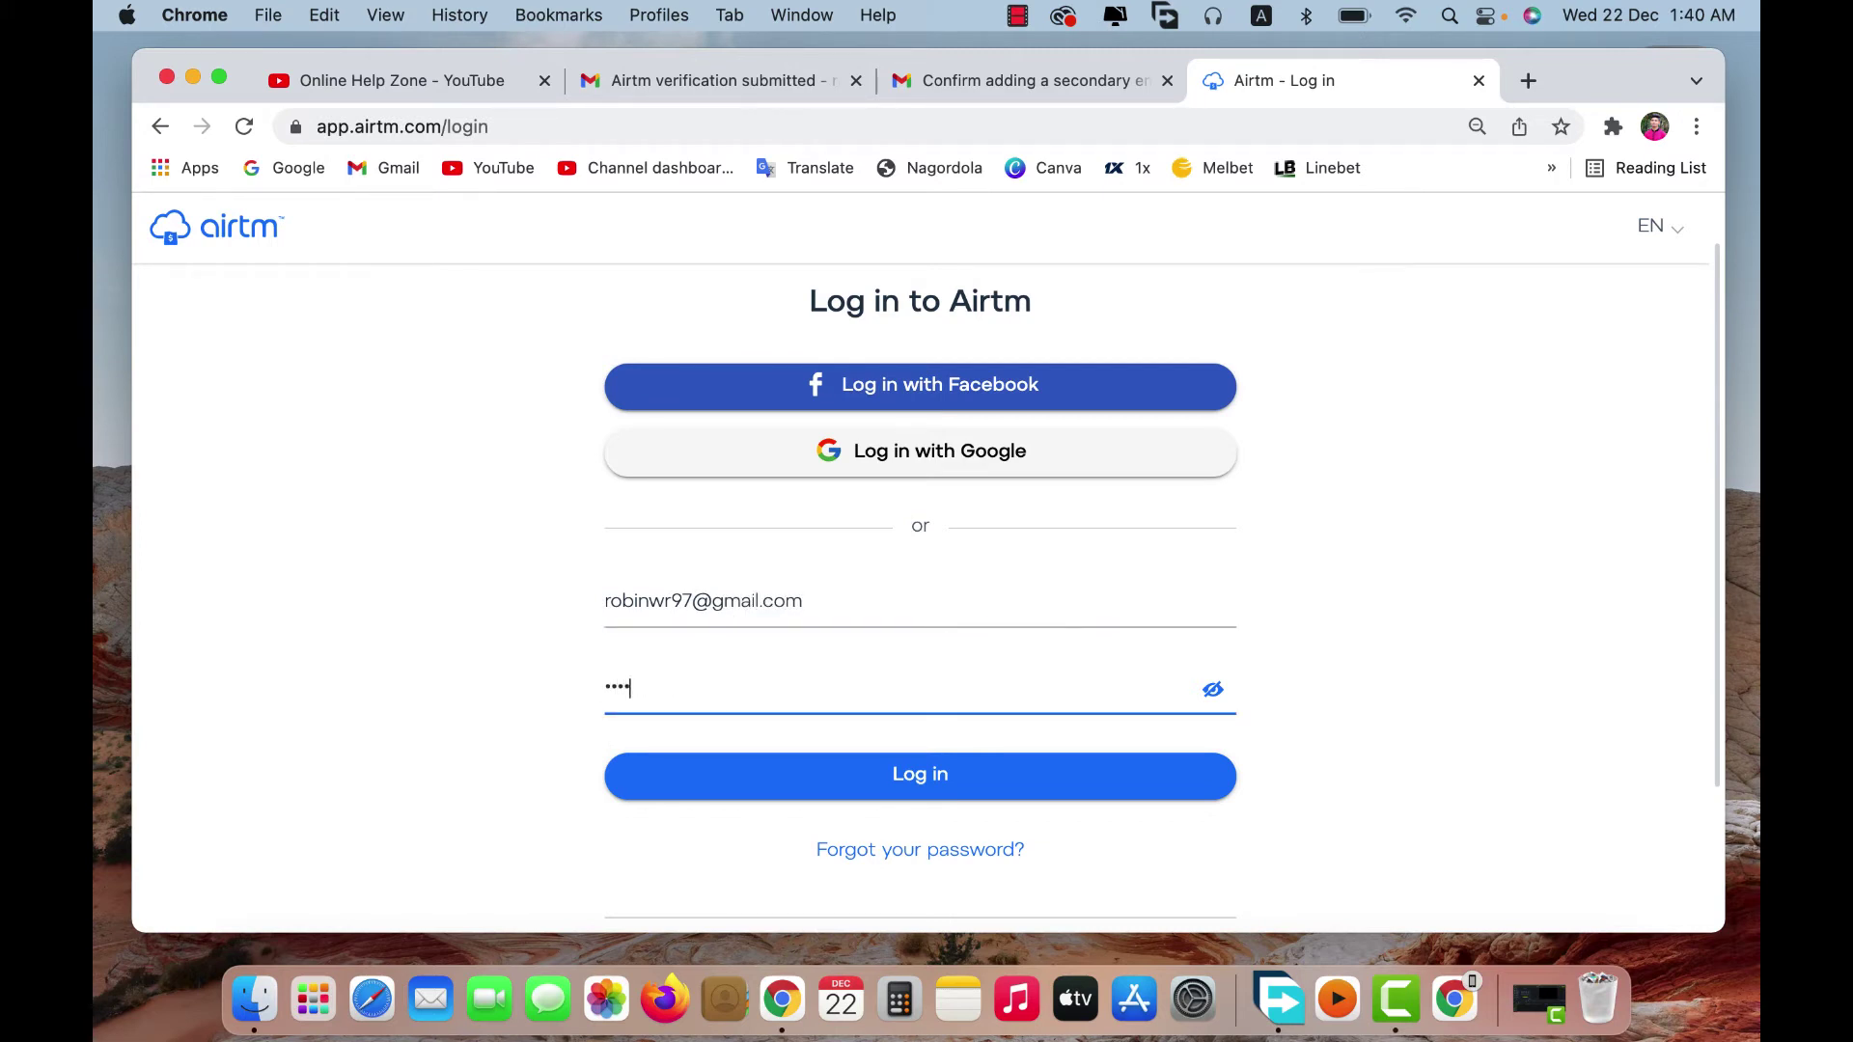
type("••••••")
left_click(861, 764)
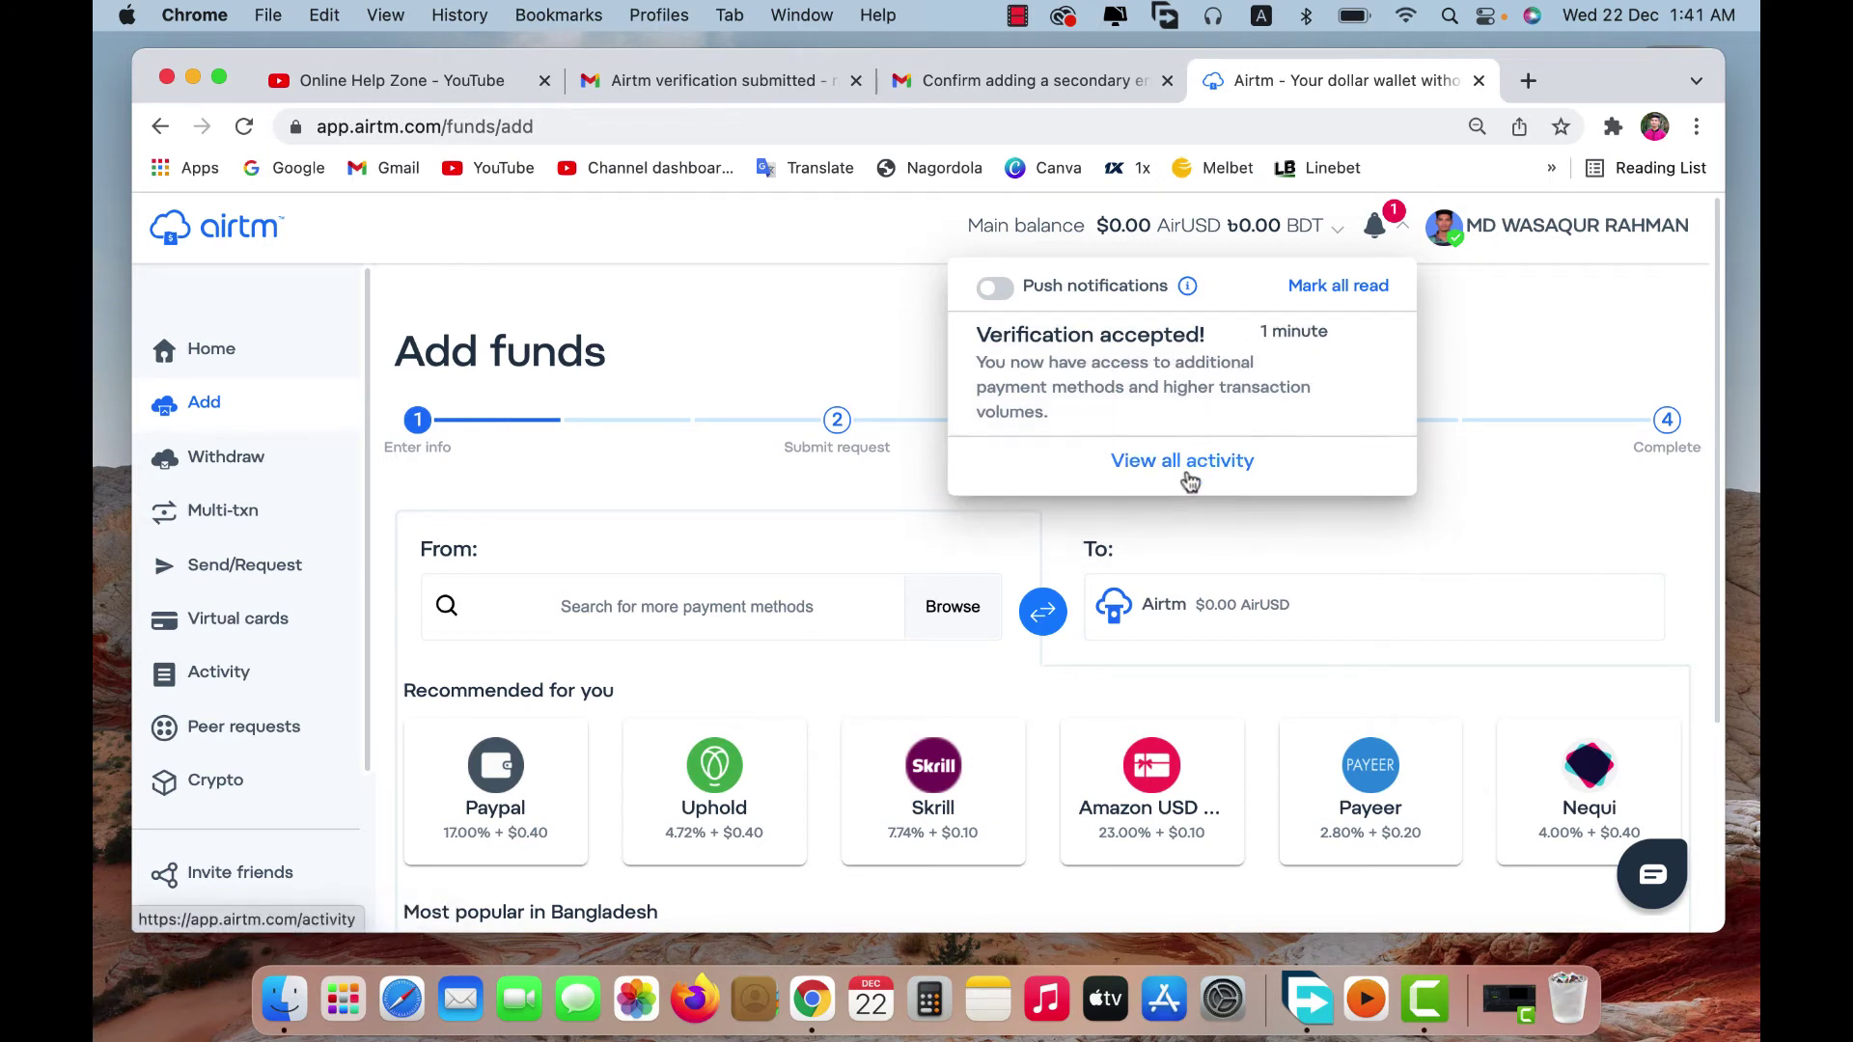
Check the Verification tab showing the wallet verified up to $25,000, then open a blank tab.
scroll(917, 588, "down", 3)
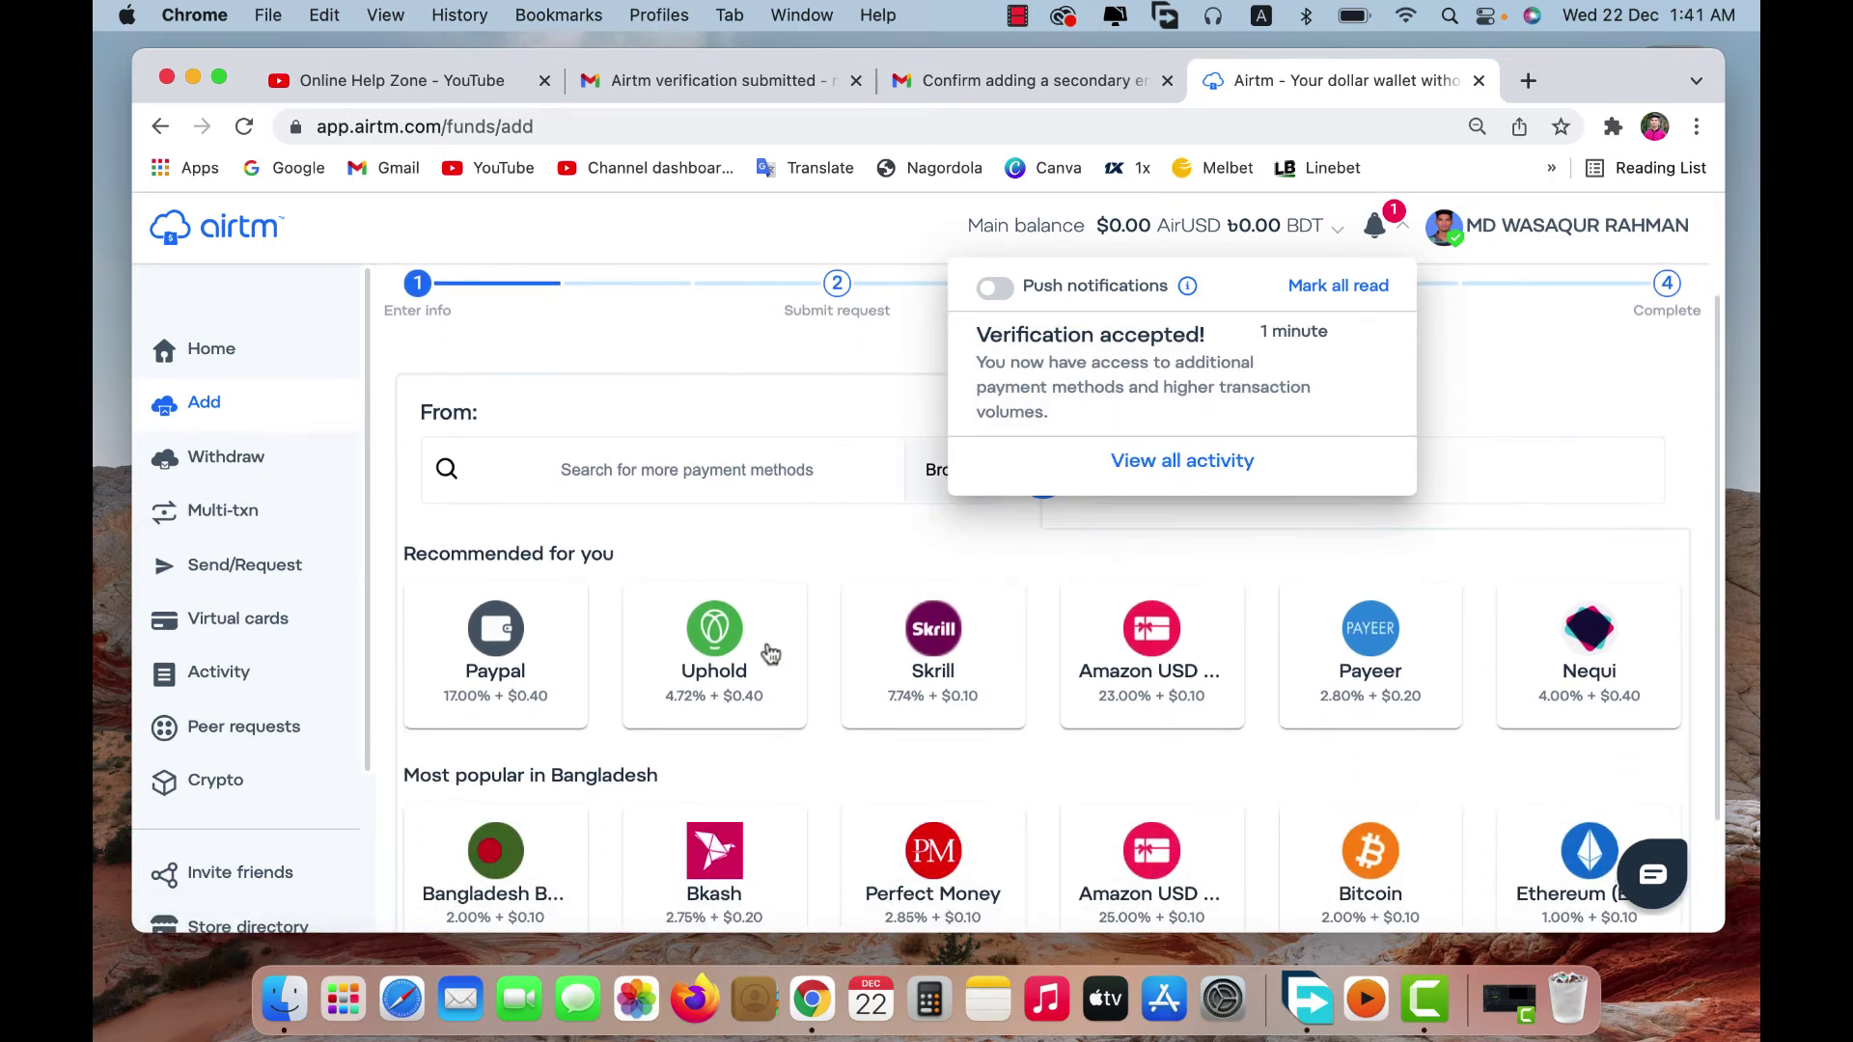
scroll(229, 683, "down", 3)
left_click(268, 782)
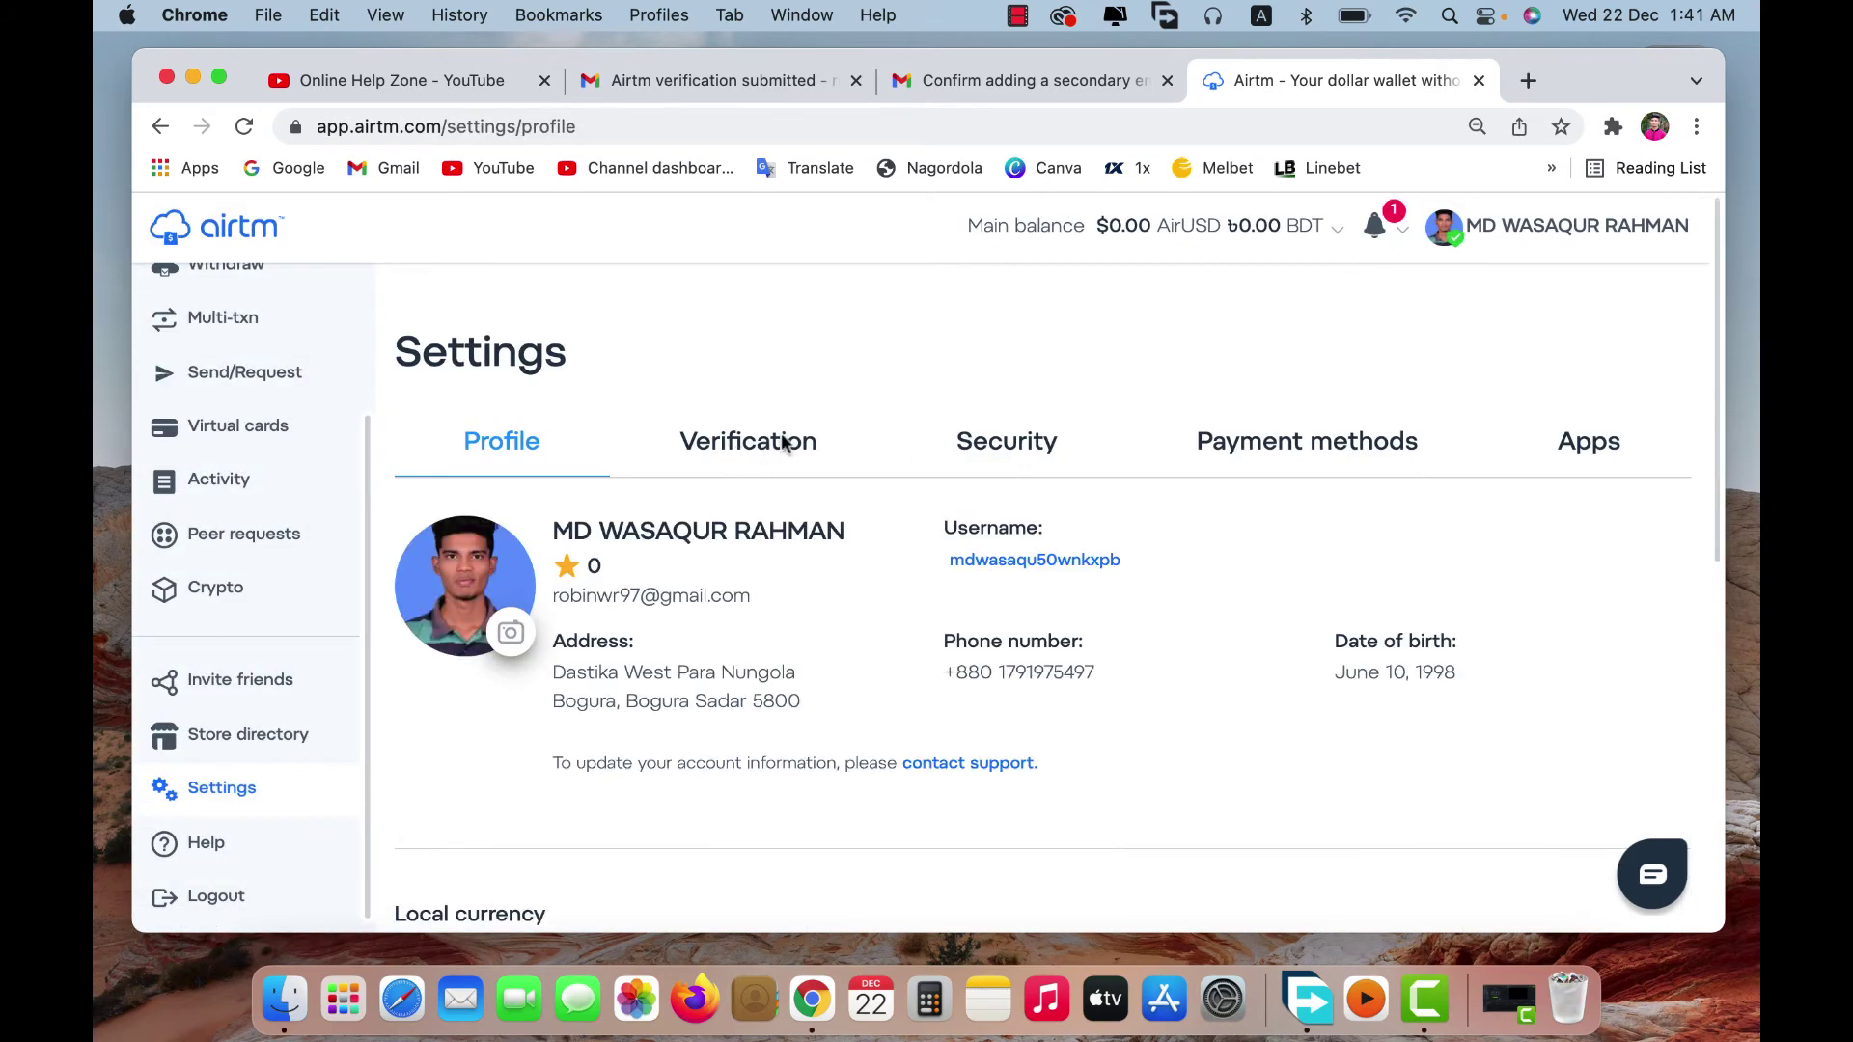
left_click(747, 442)
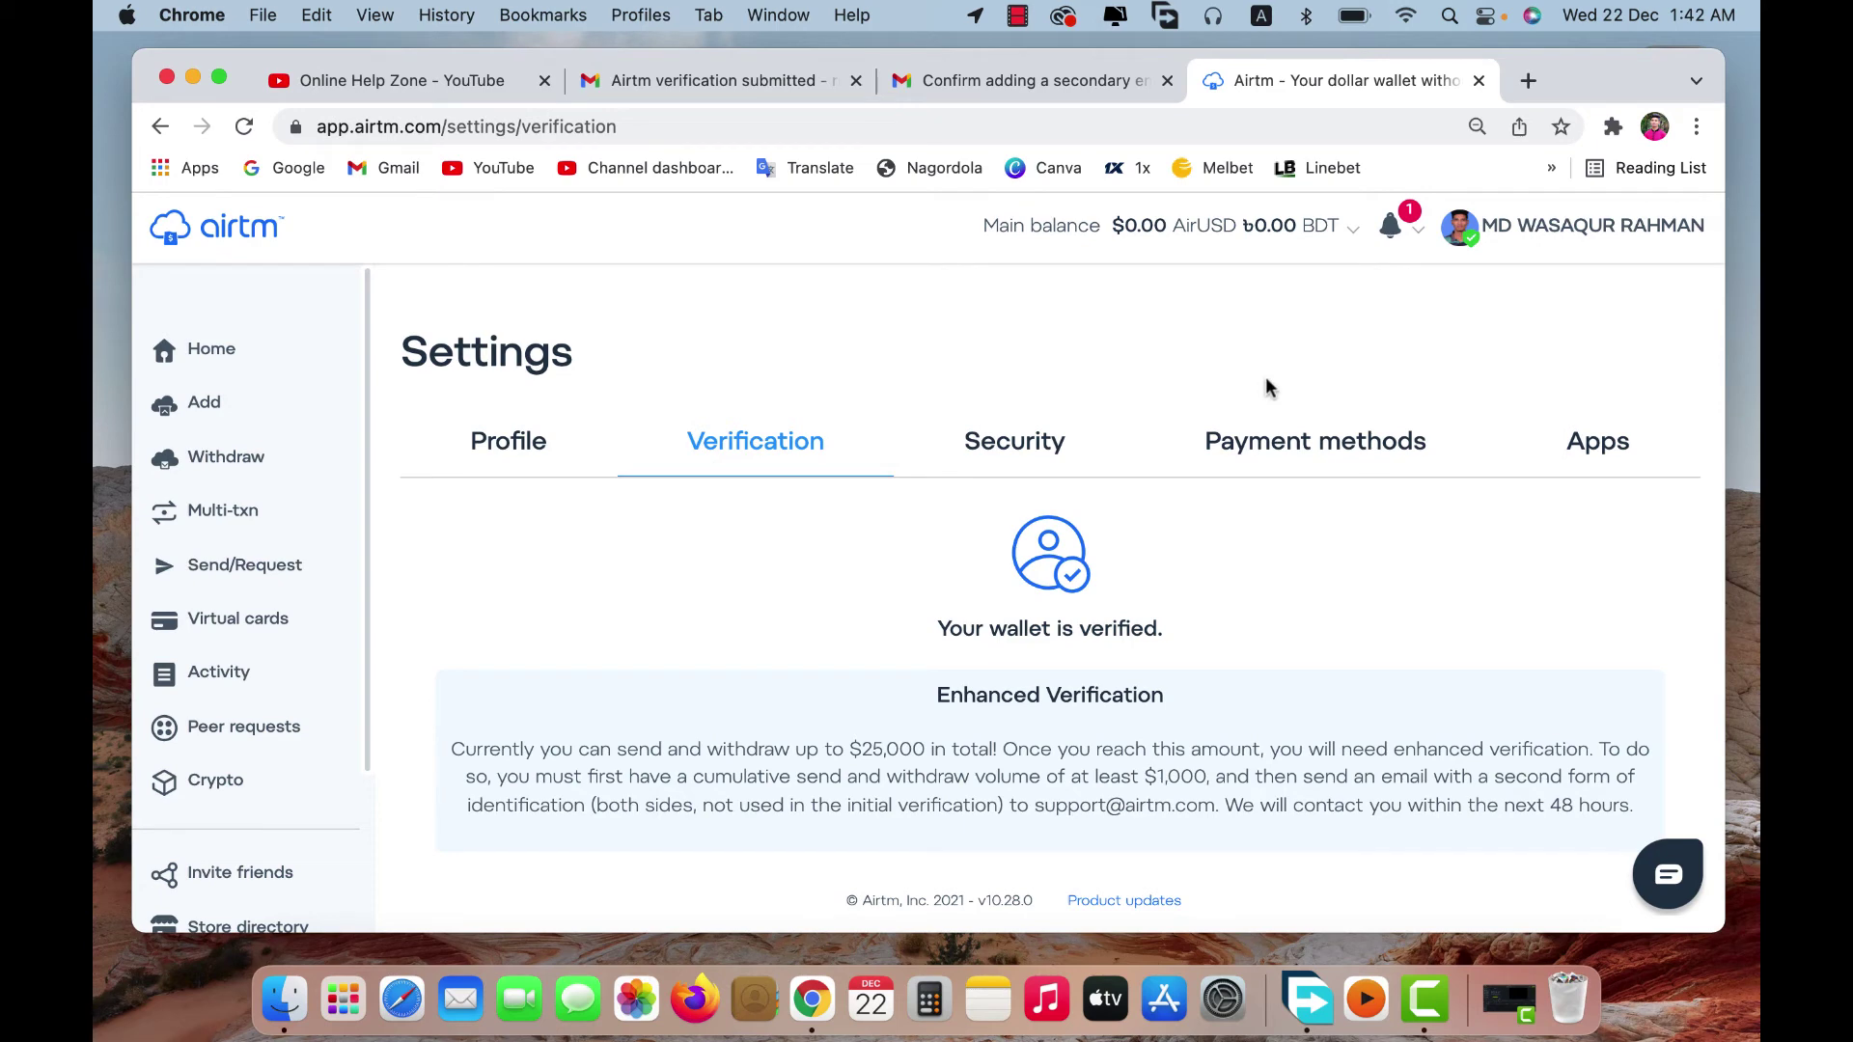
left_click(1527, 80)
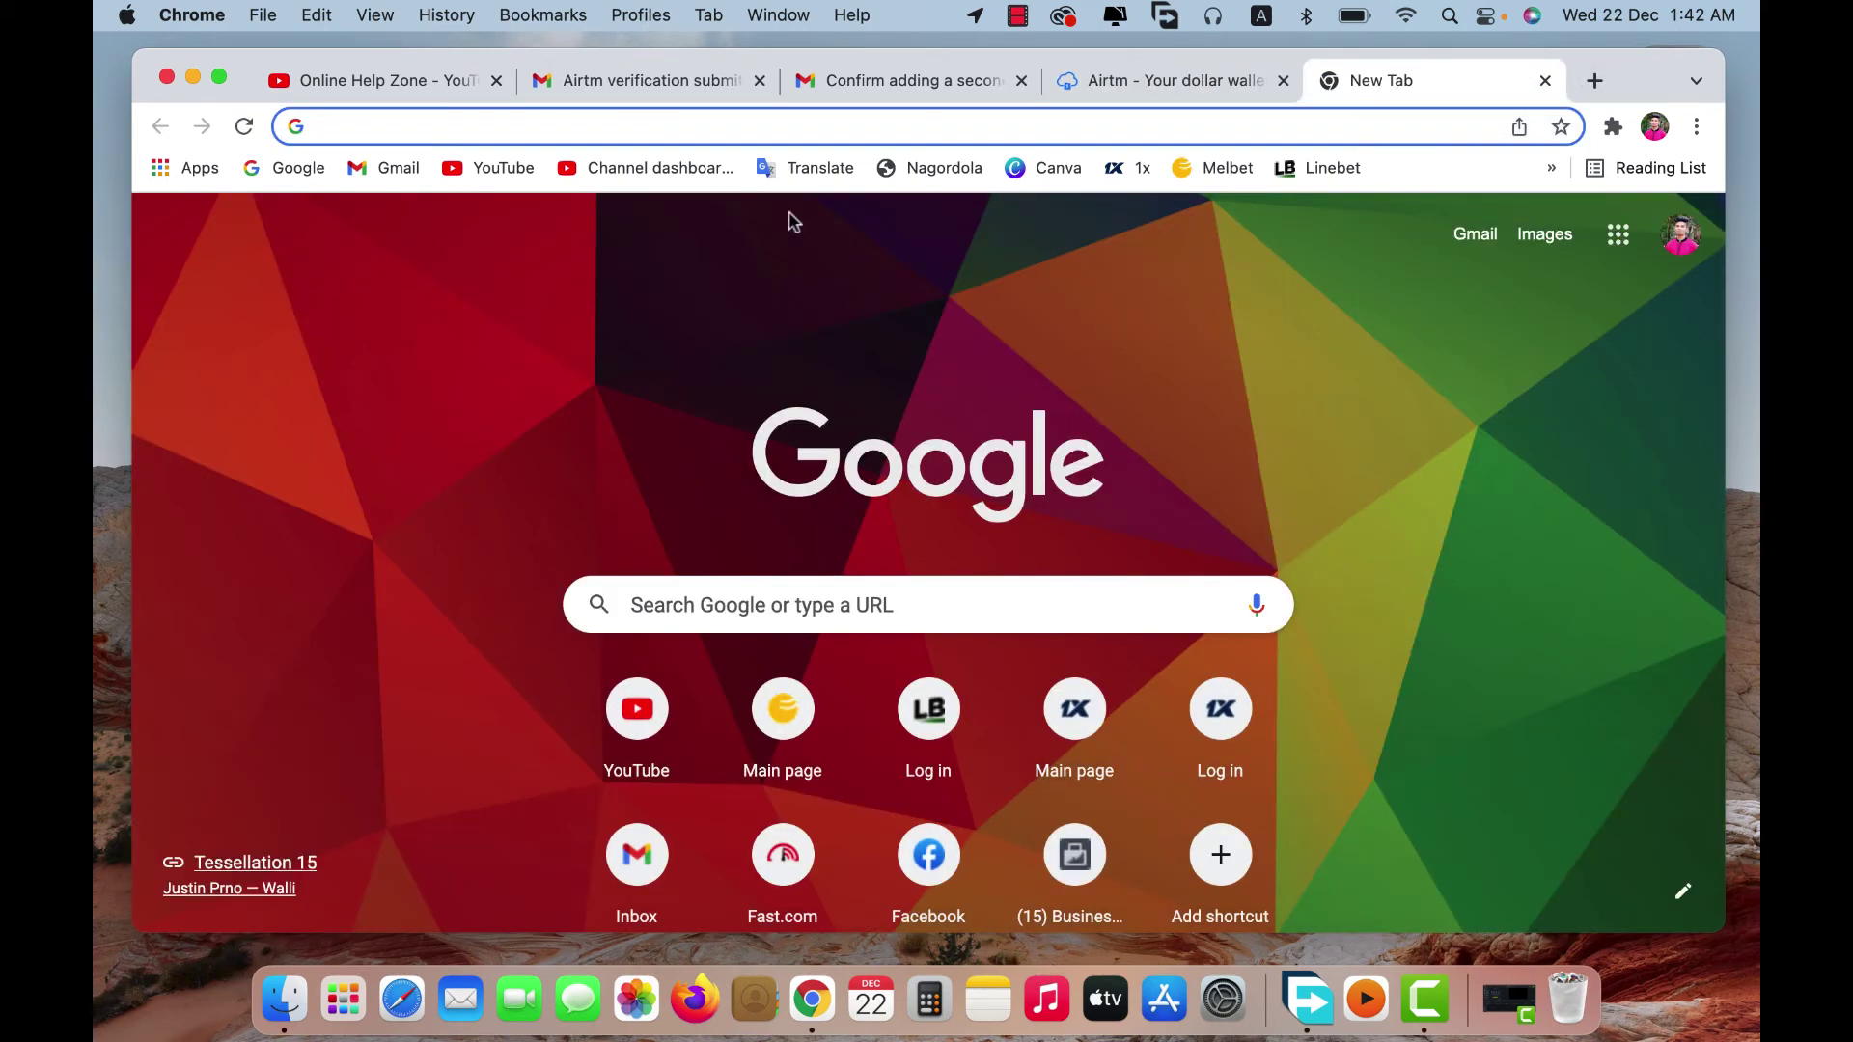
Search Google for '1xbet' and open the 1XBET site from the top result.
type("1xbet")
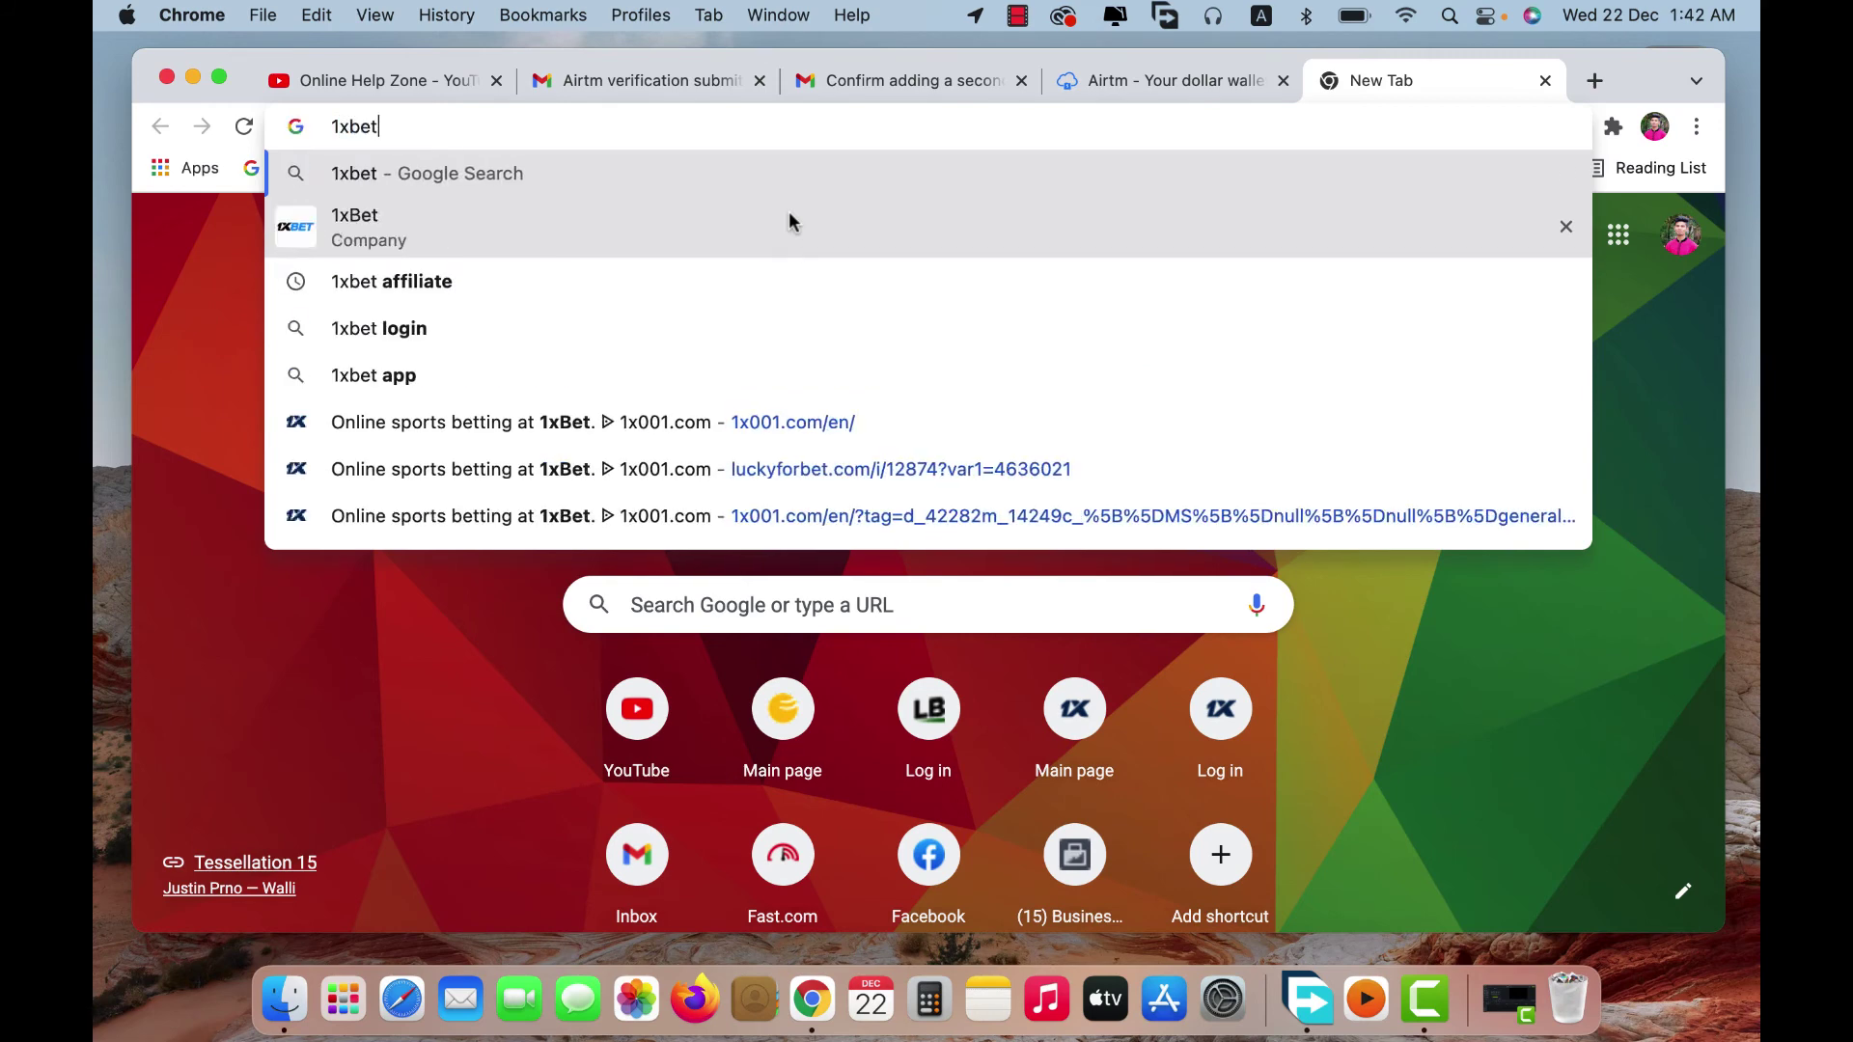
key("Return")
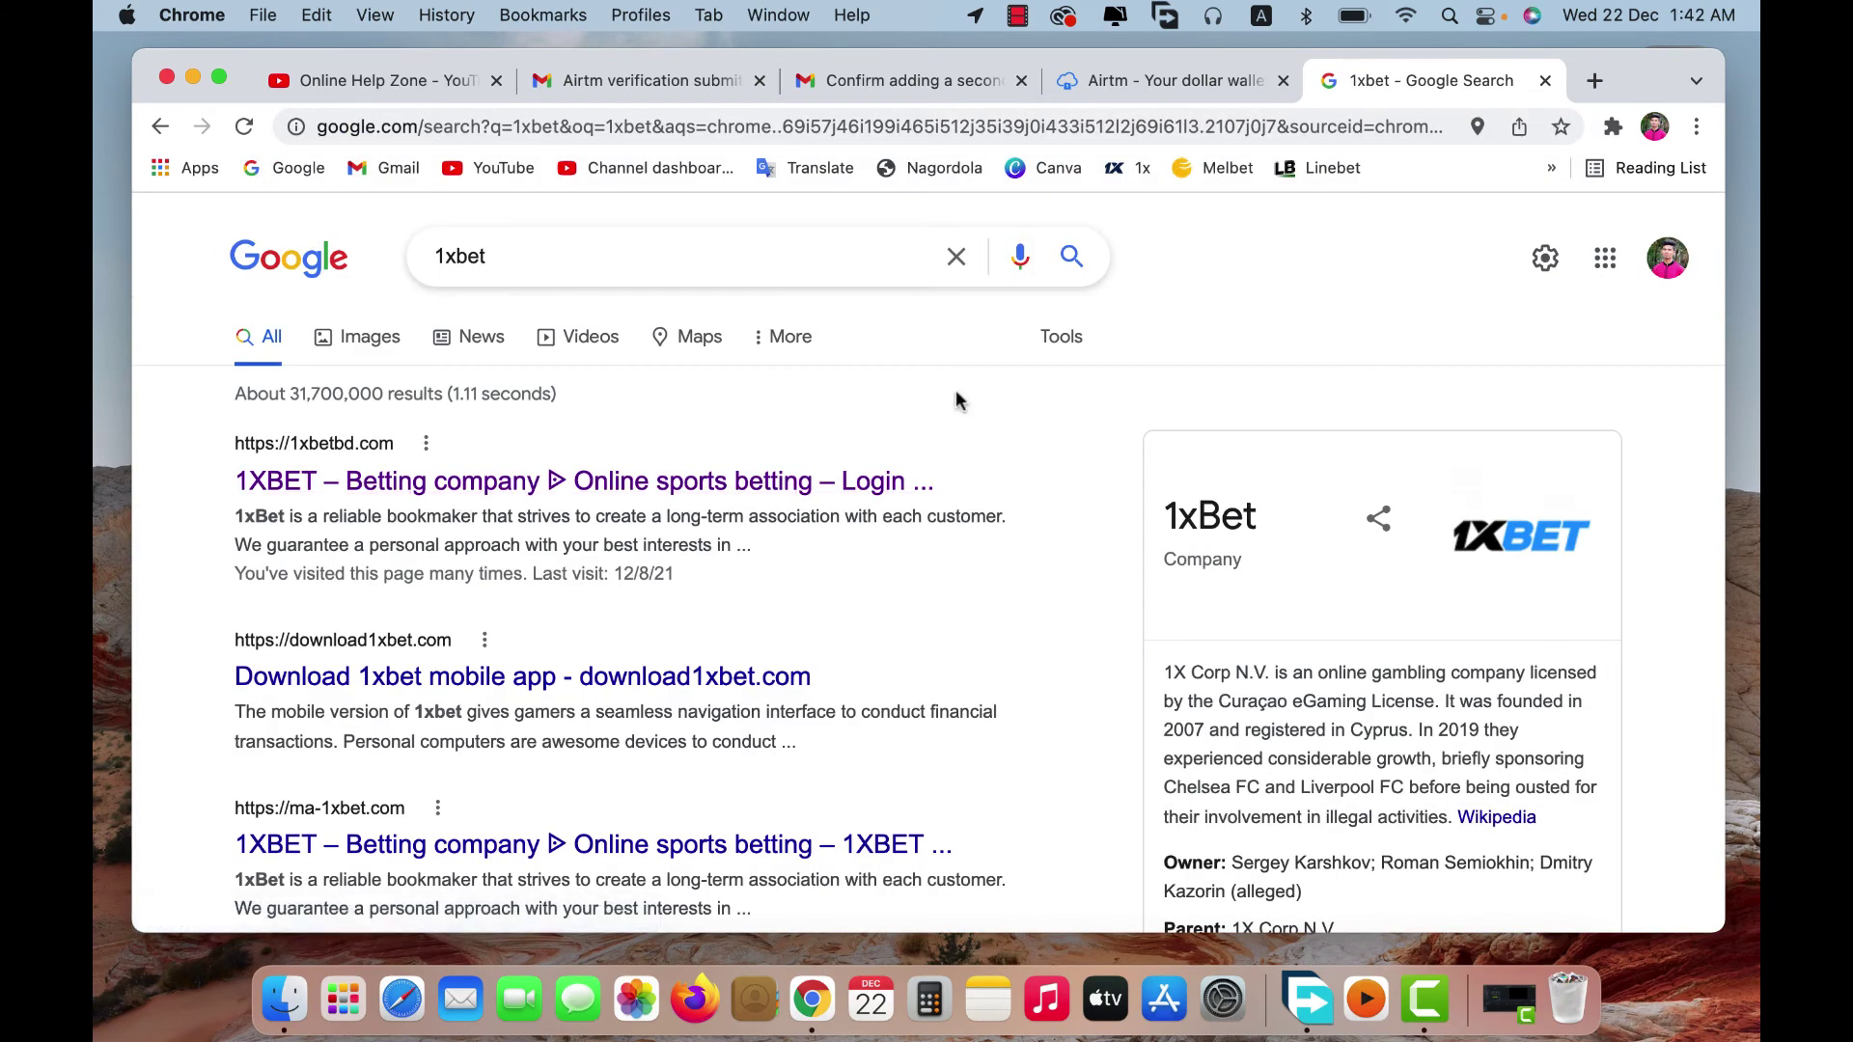
left_click(274, 485)
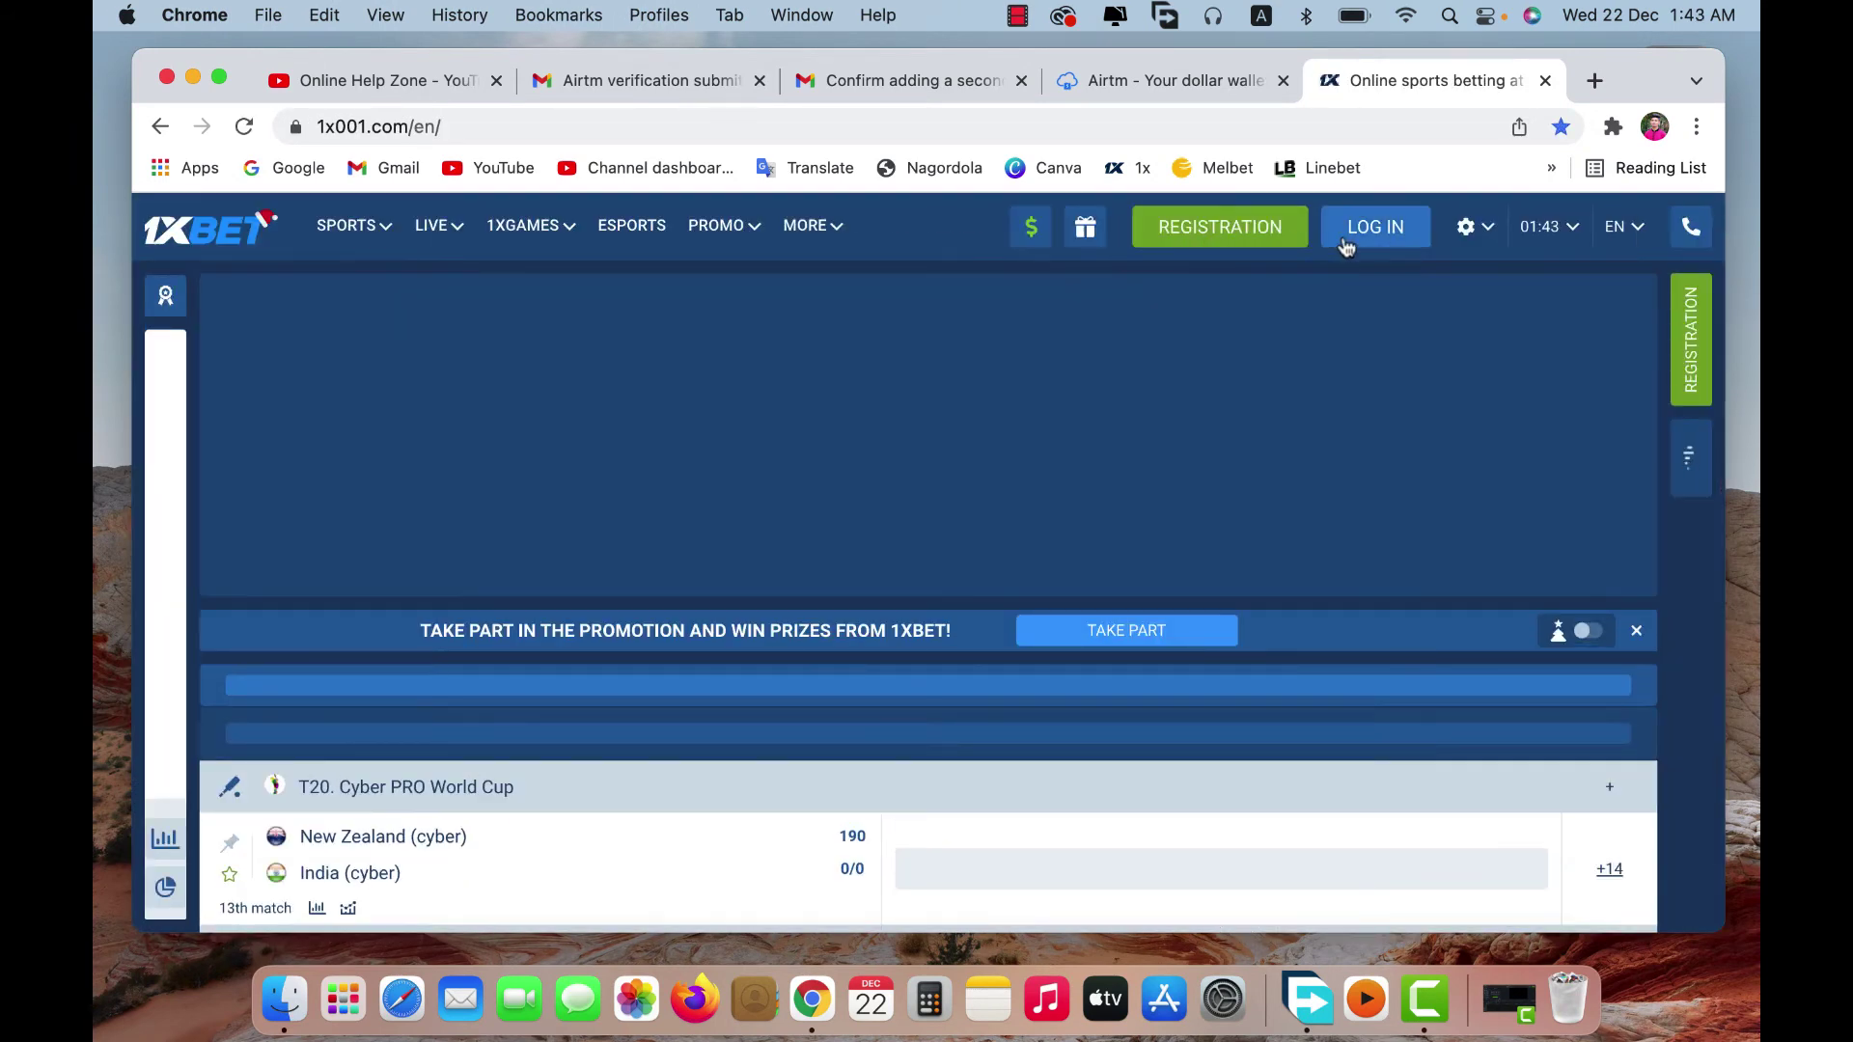
Open 1xBet's REGISTRATION dialog on One-click with Bangladesh and BDT preset.
left_click(1226, 229)
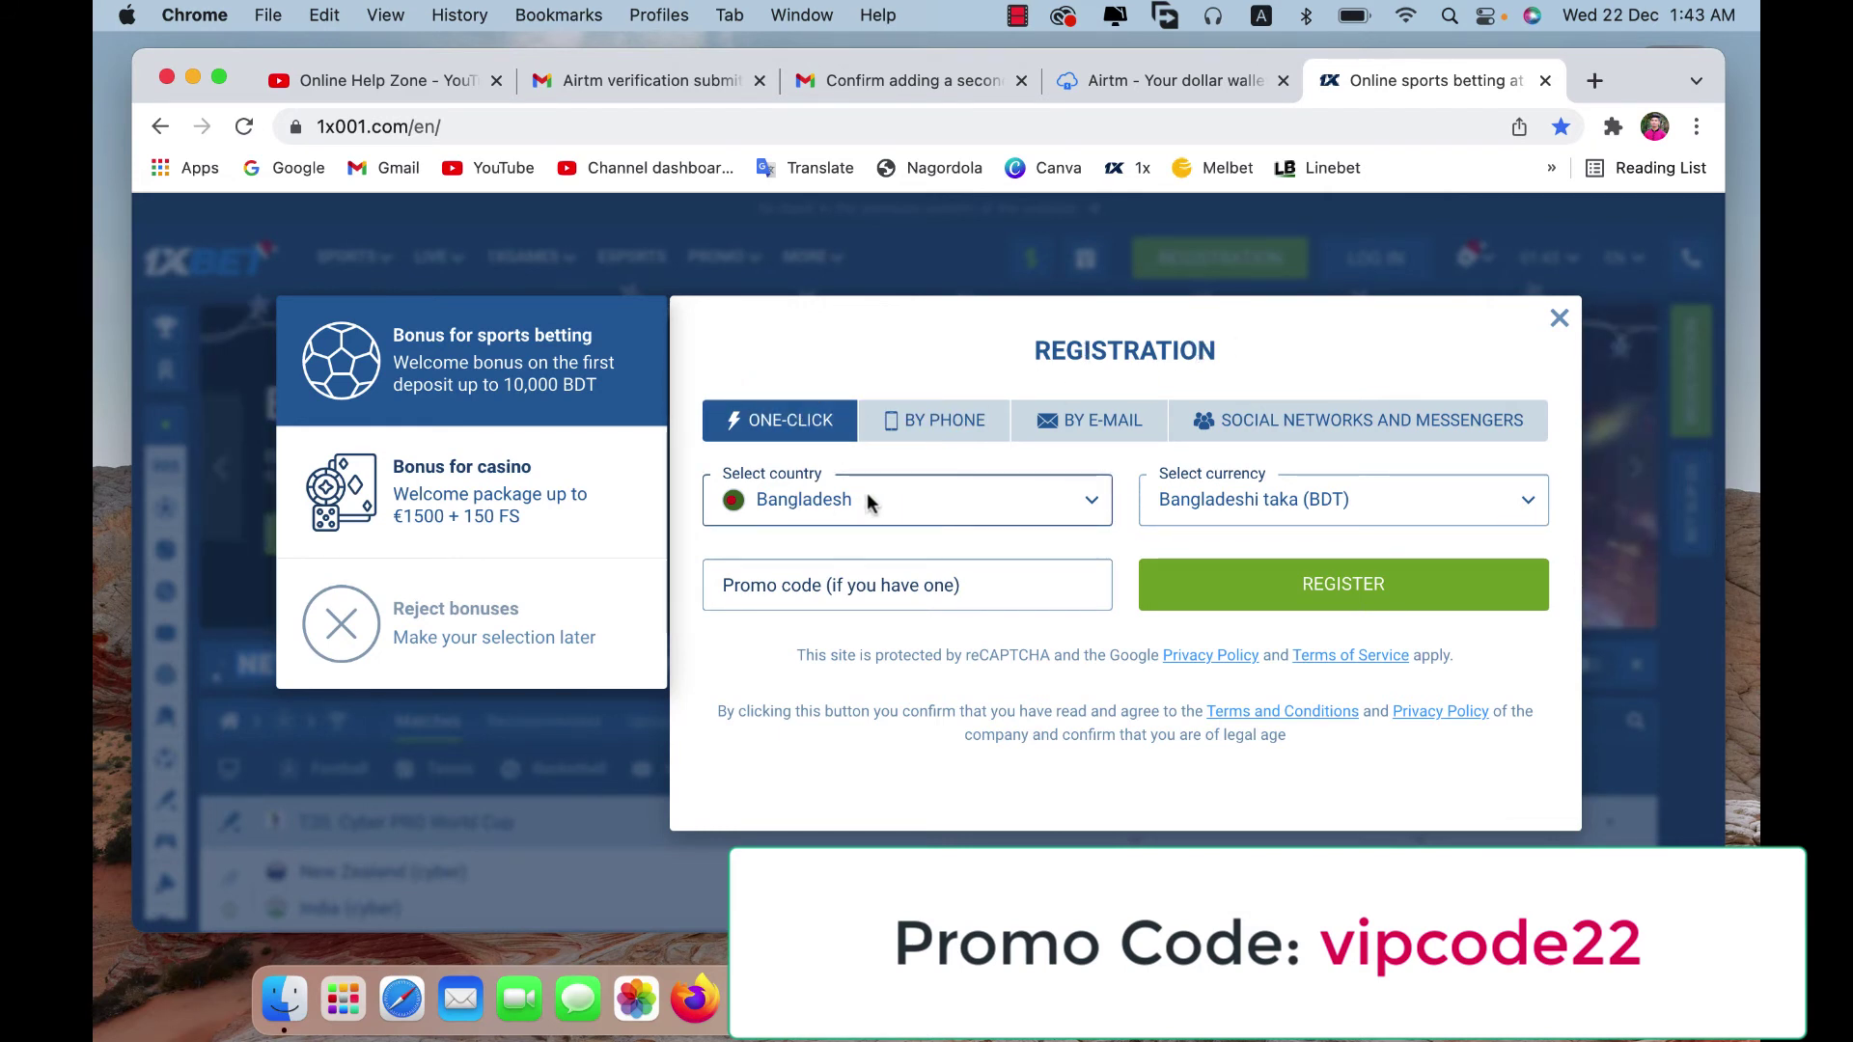
Enter promo code vipcode22 in the one-click form and submit the registration.
left_click(799, 588)
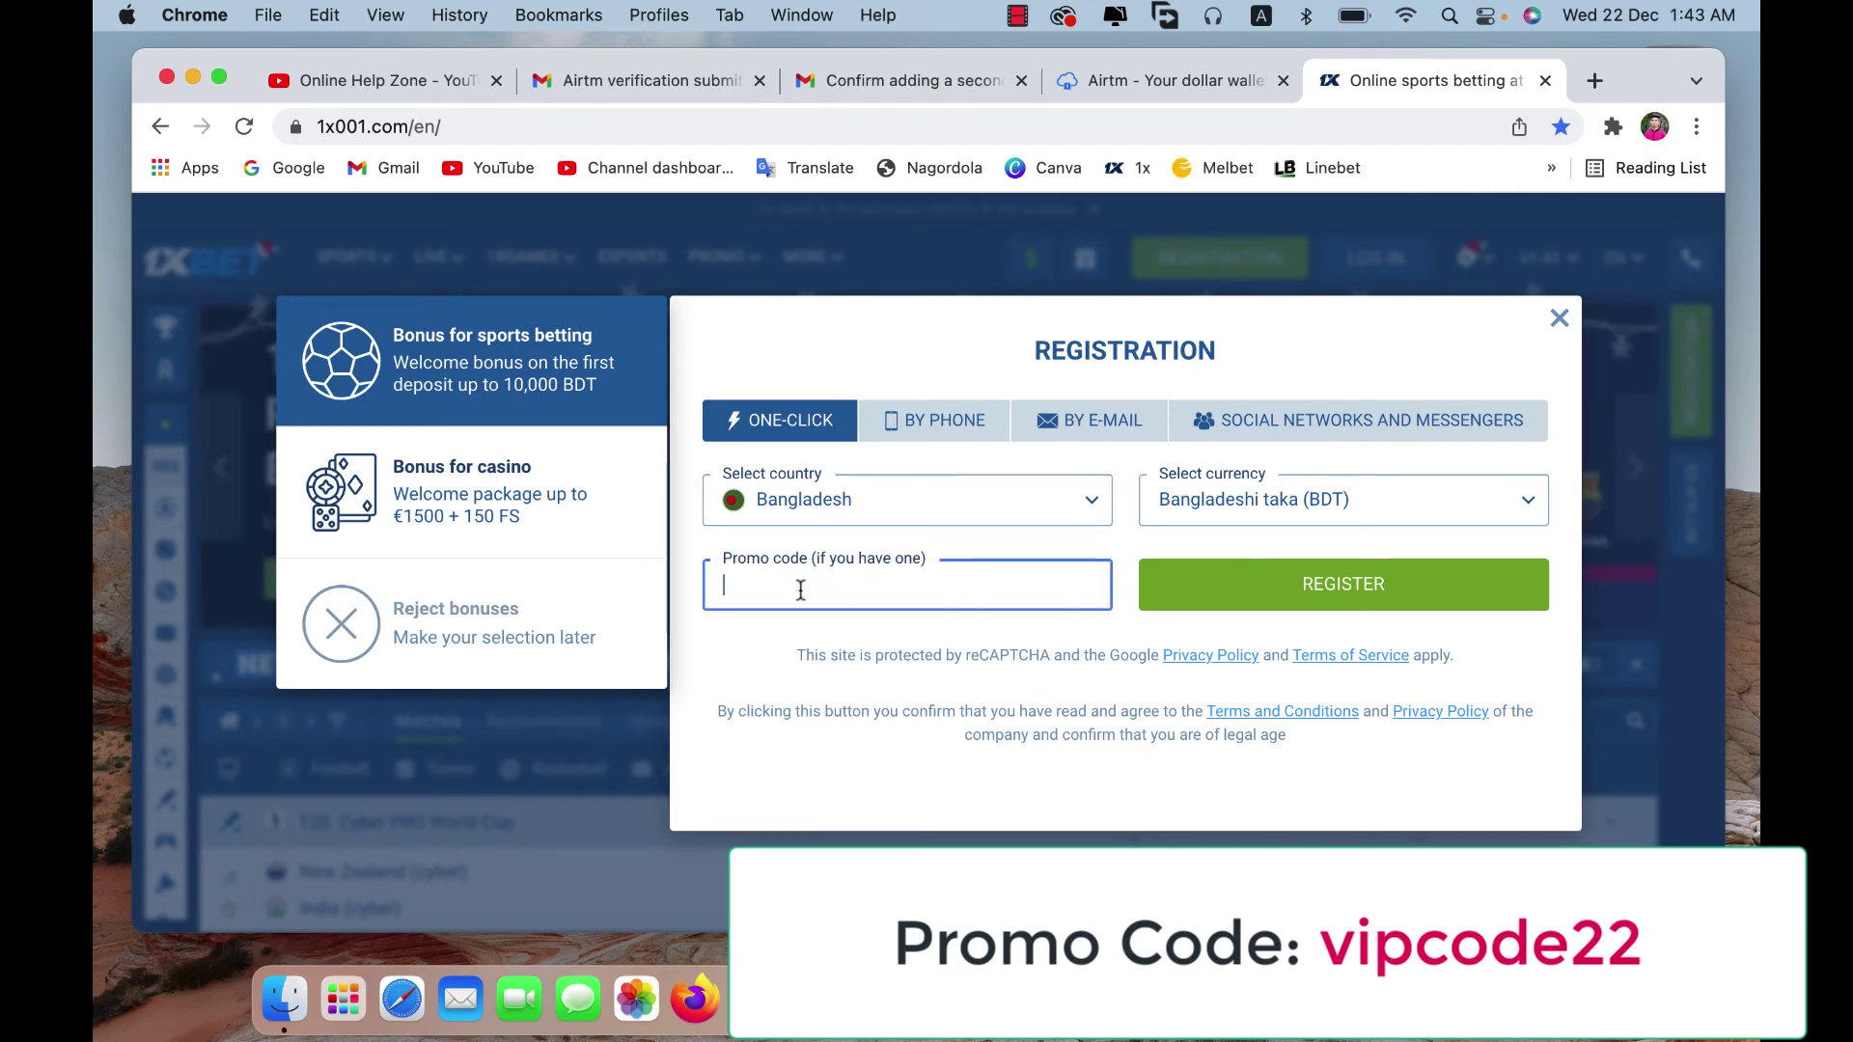
type("vipcode22")
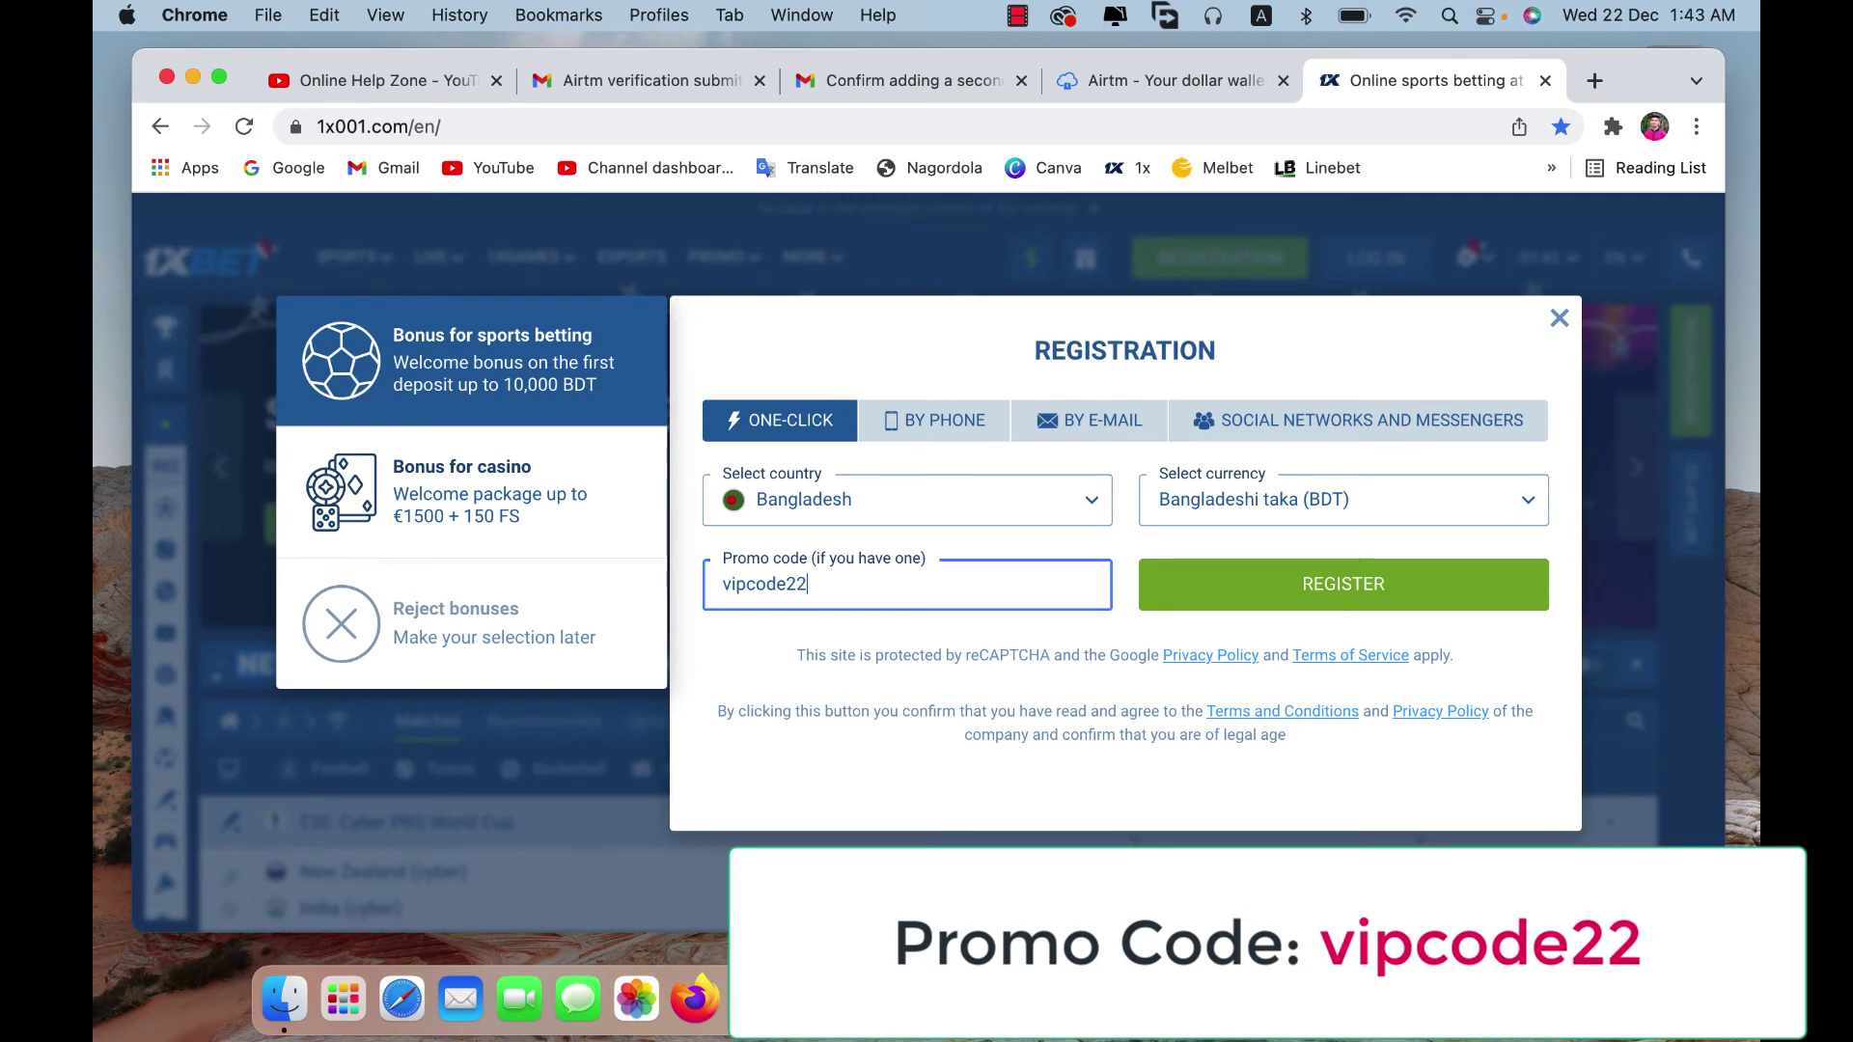
key("super+a")
left_click(933, 592)
left_click(1383, 609)
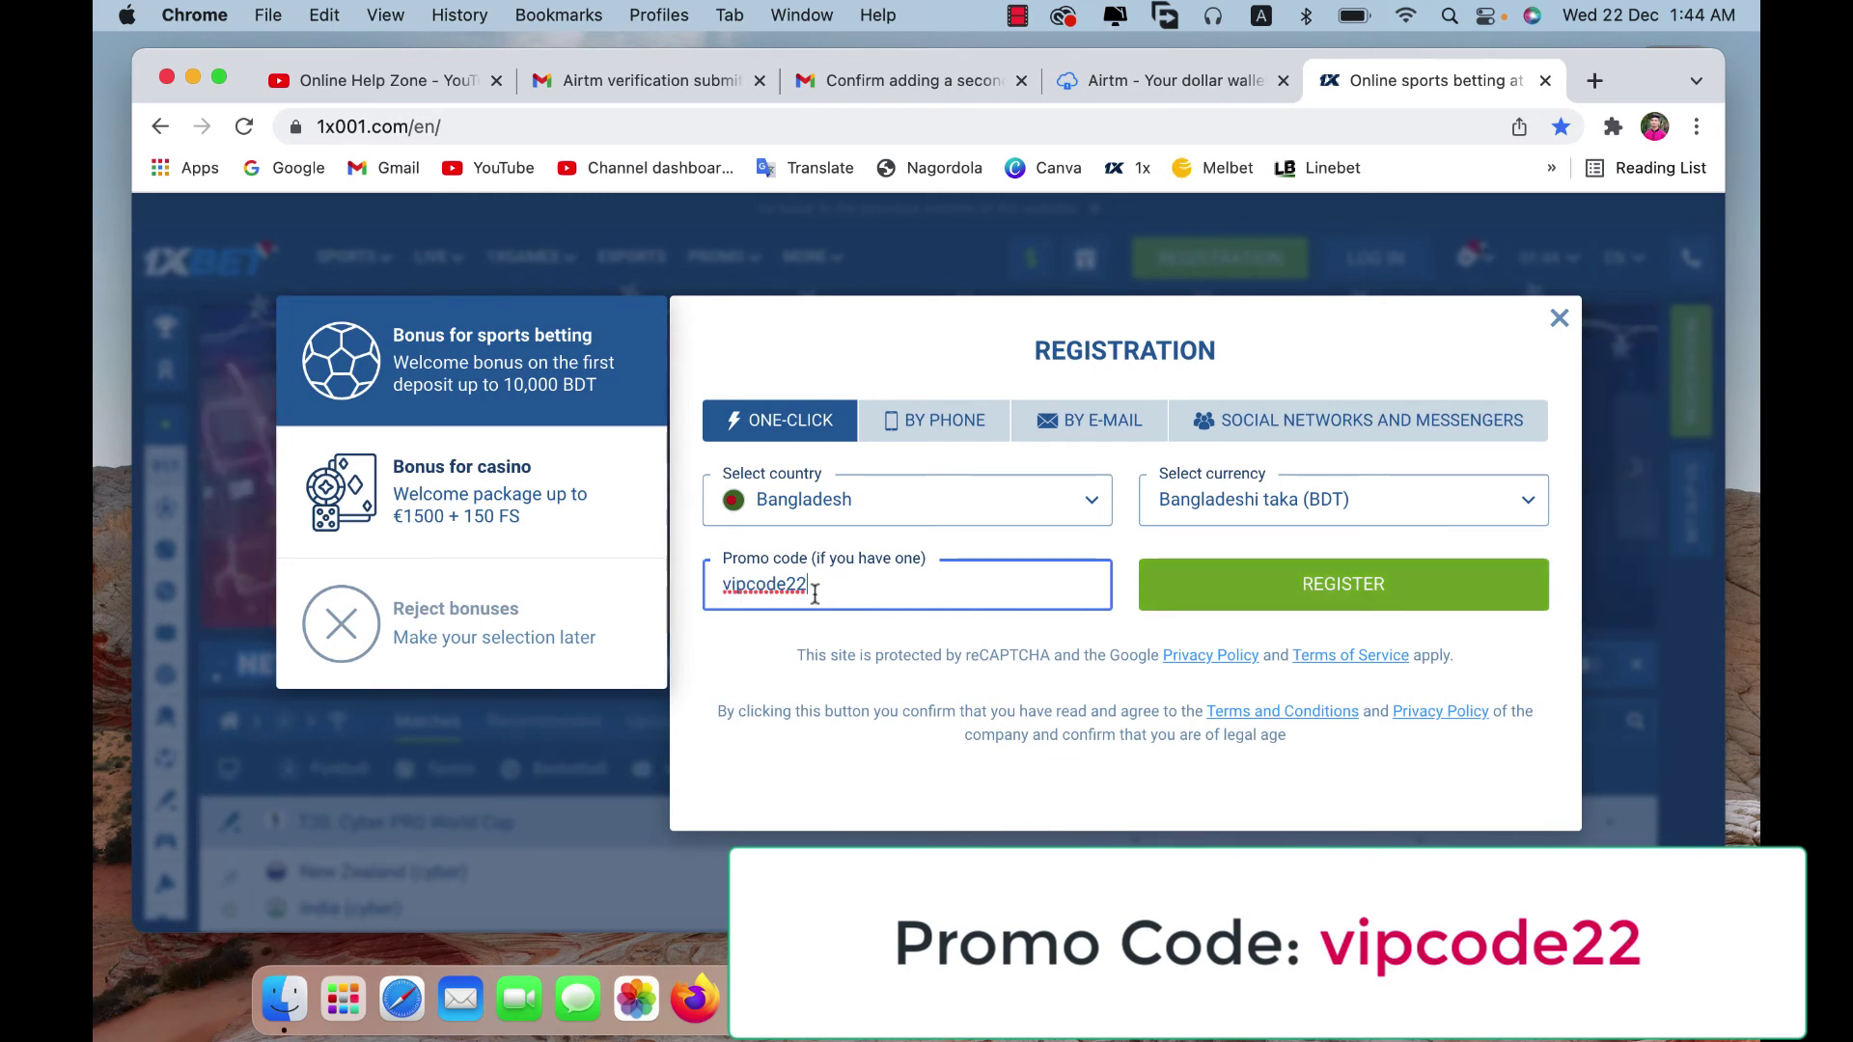
left_click(1426, 574)
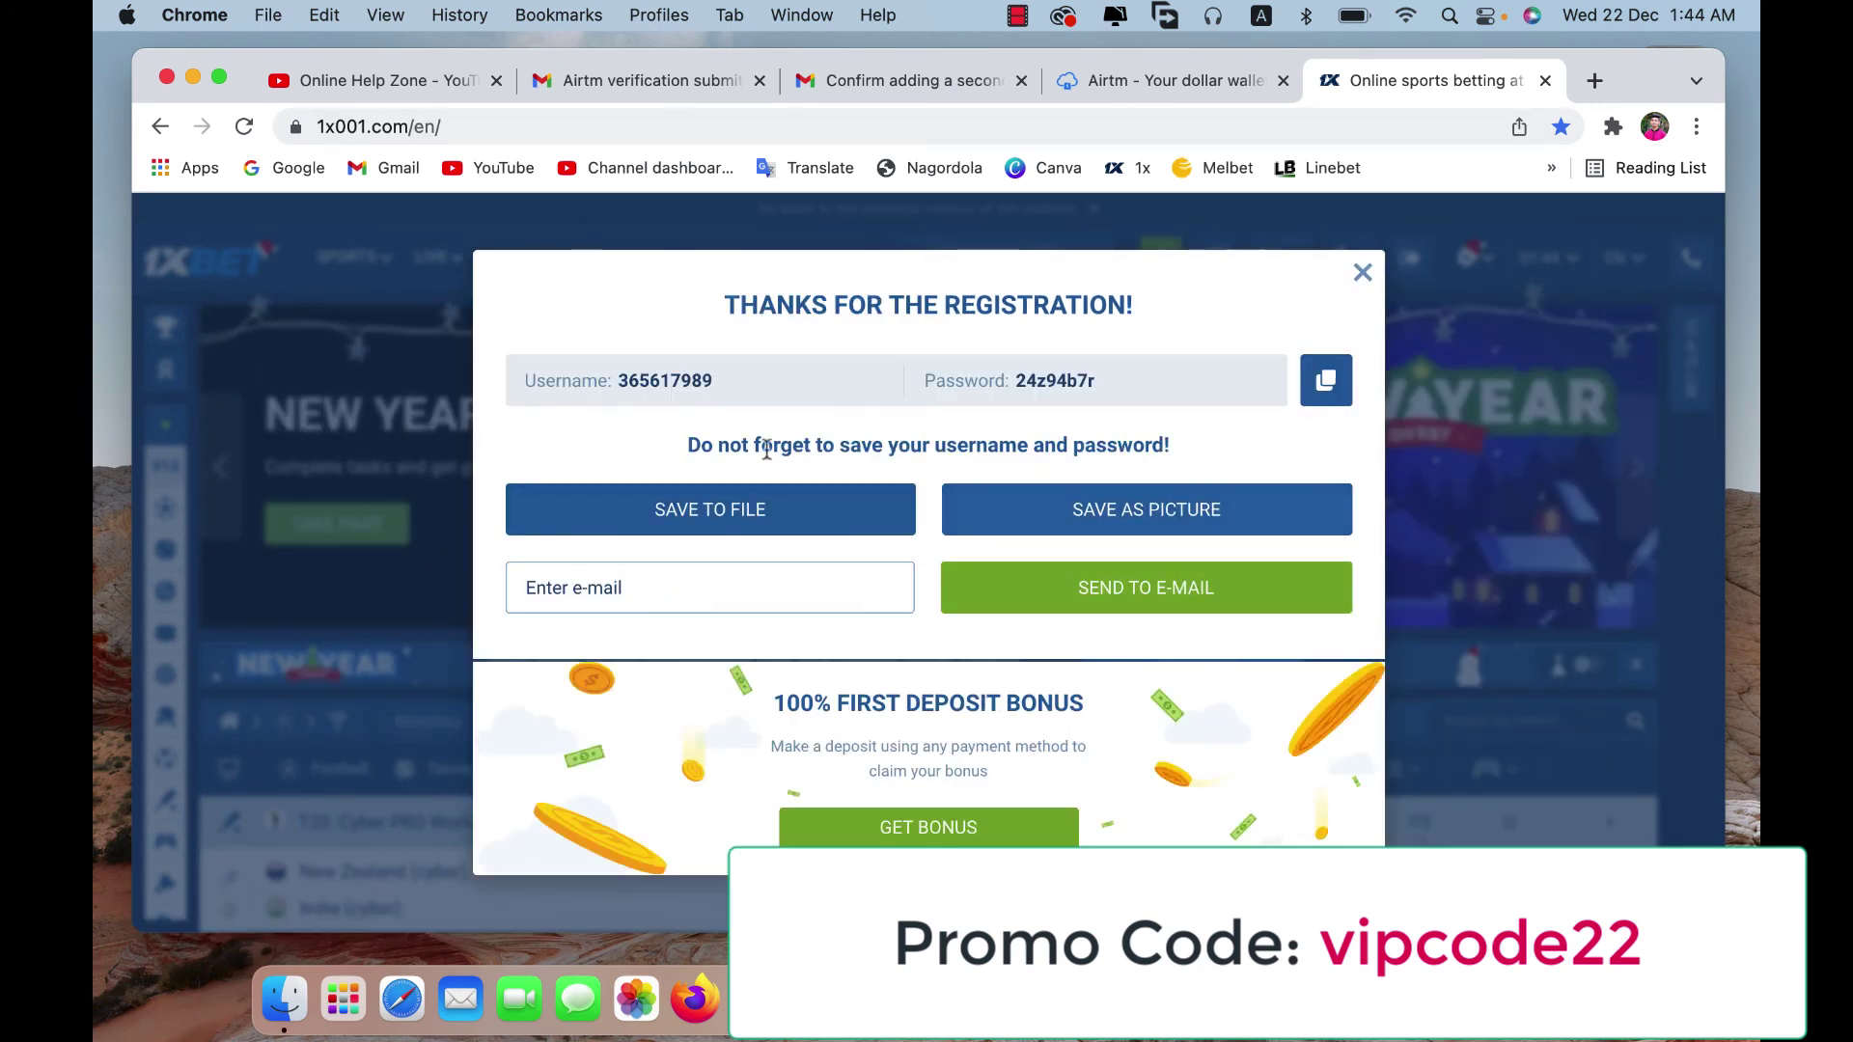
Select the new account's username on the confirmation dialog and switch to Notes.
double_click(676, 379)
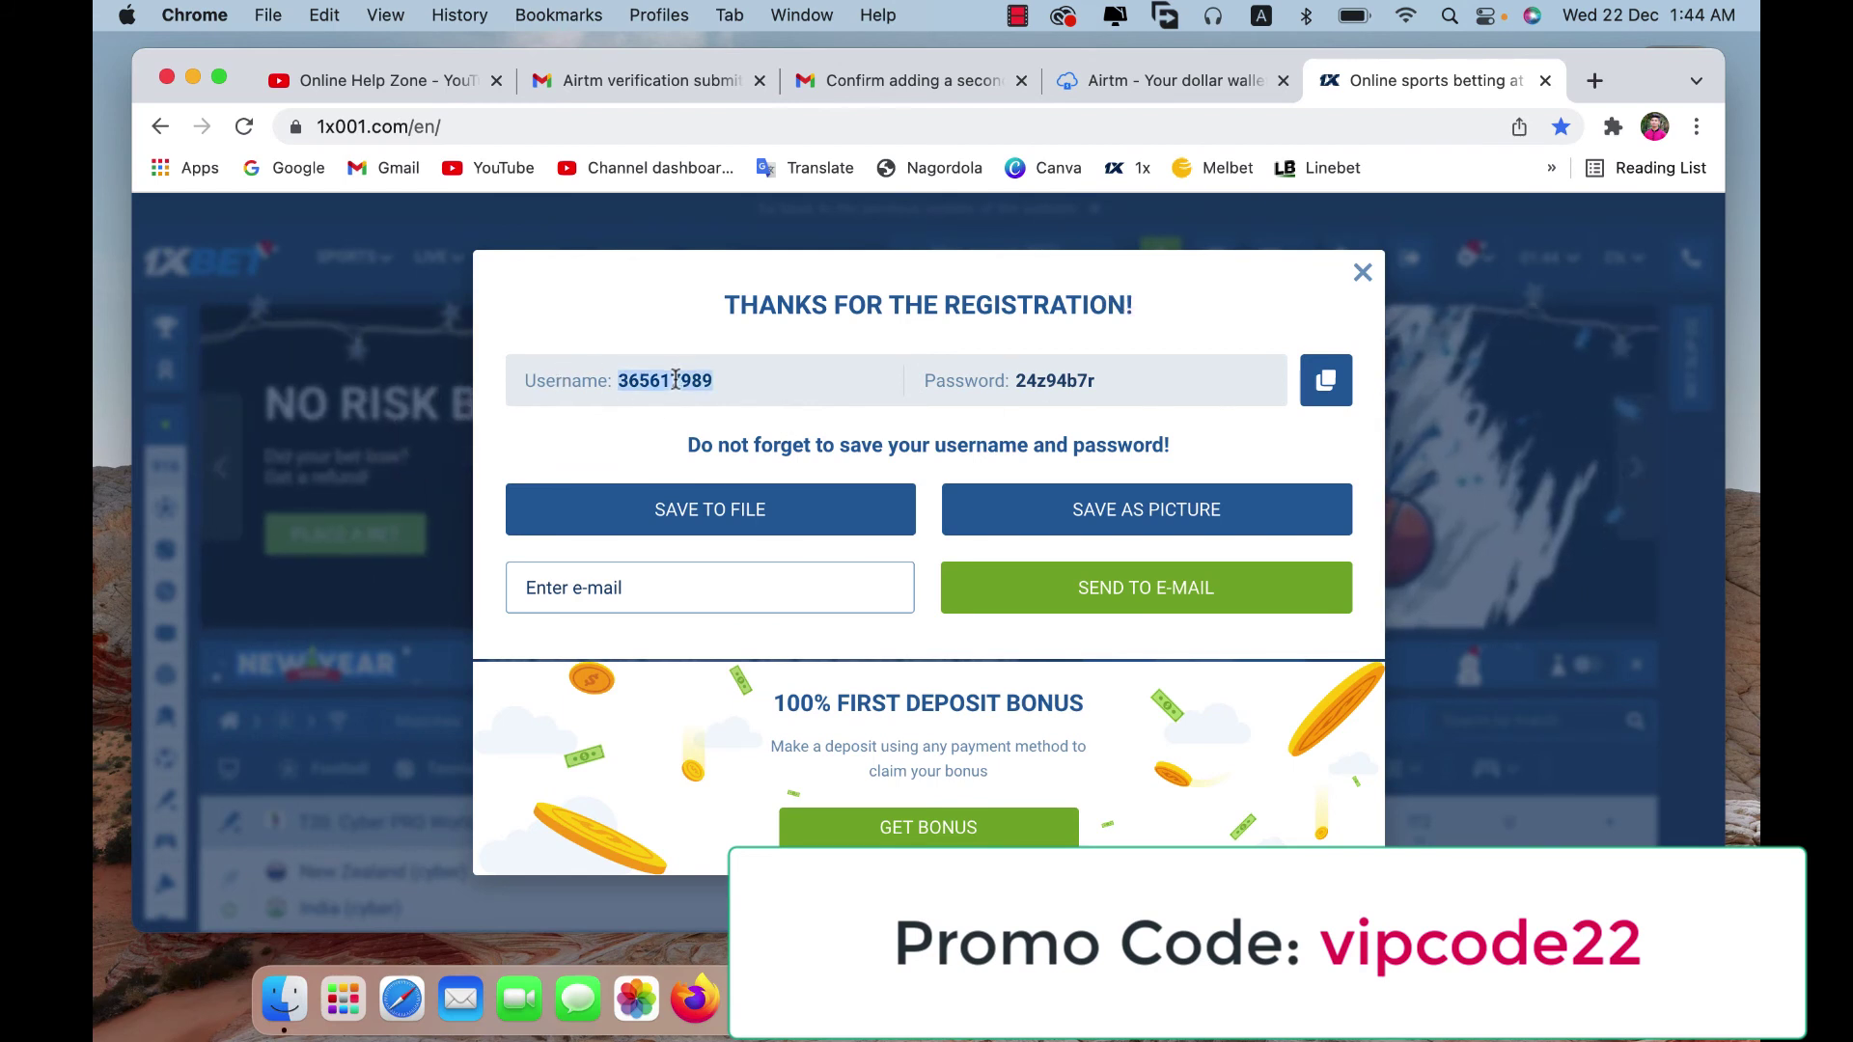
double_click(1049, 381)
key("super+c")
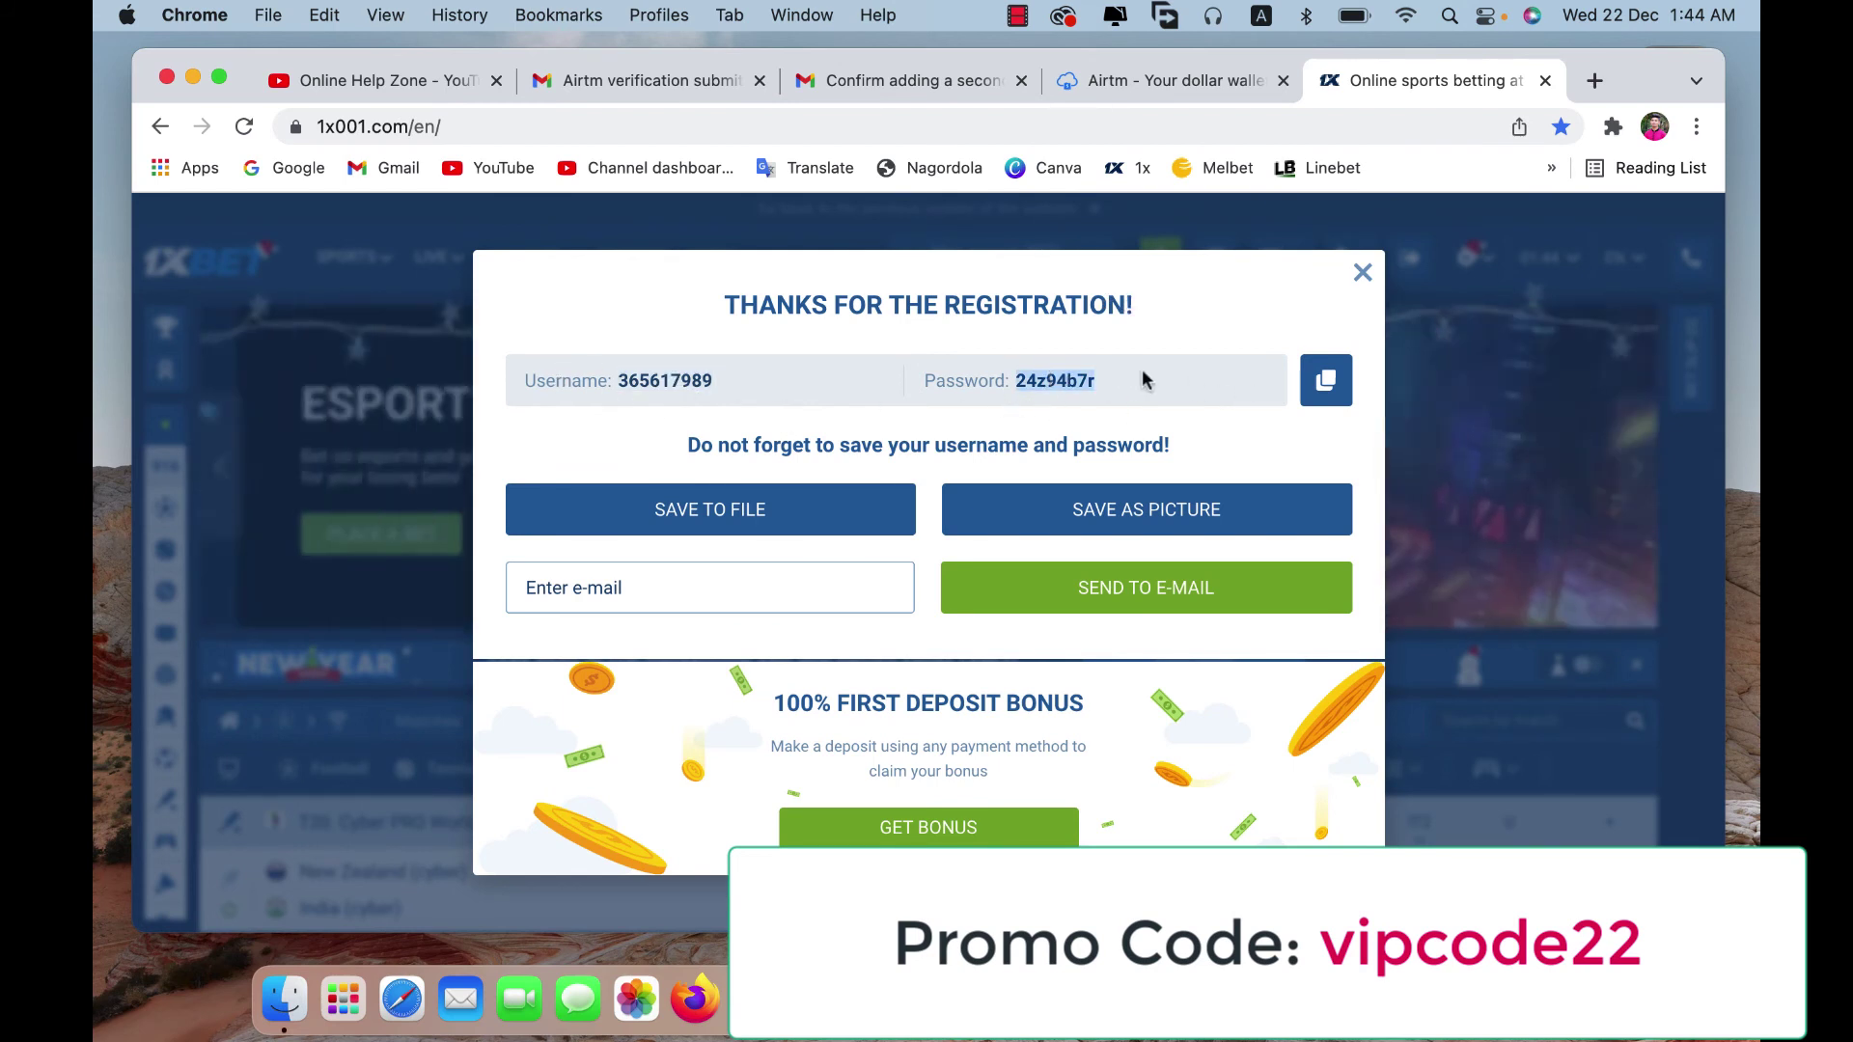
left_click(1144, 379)
double_click(680, 374)
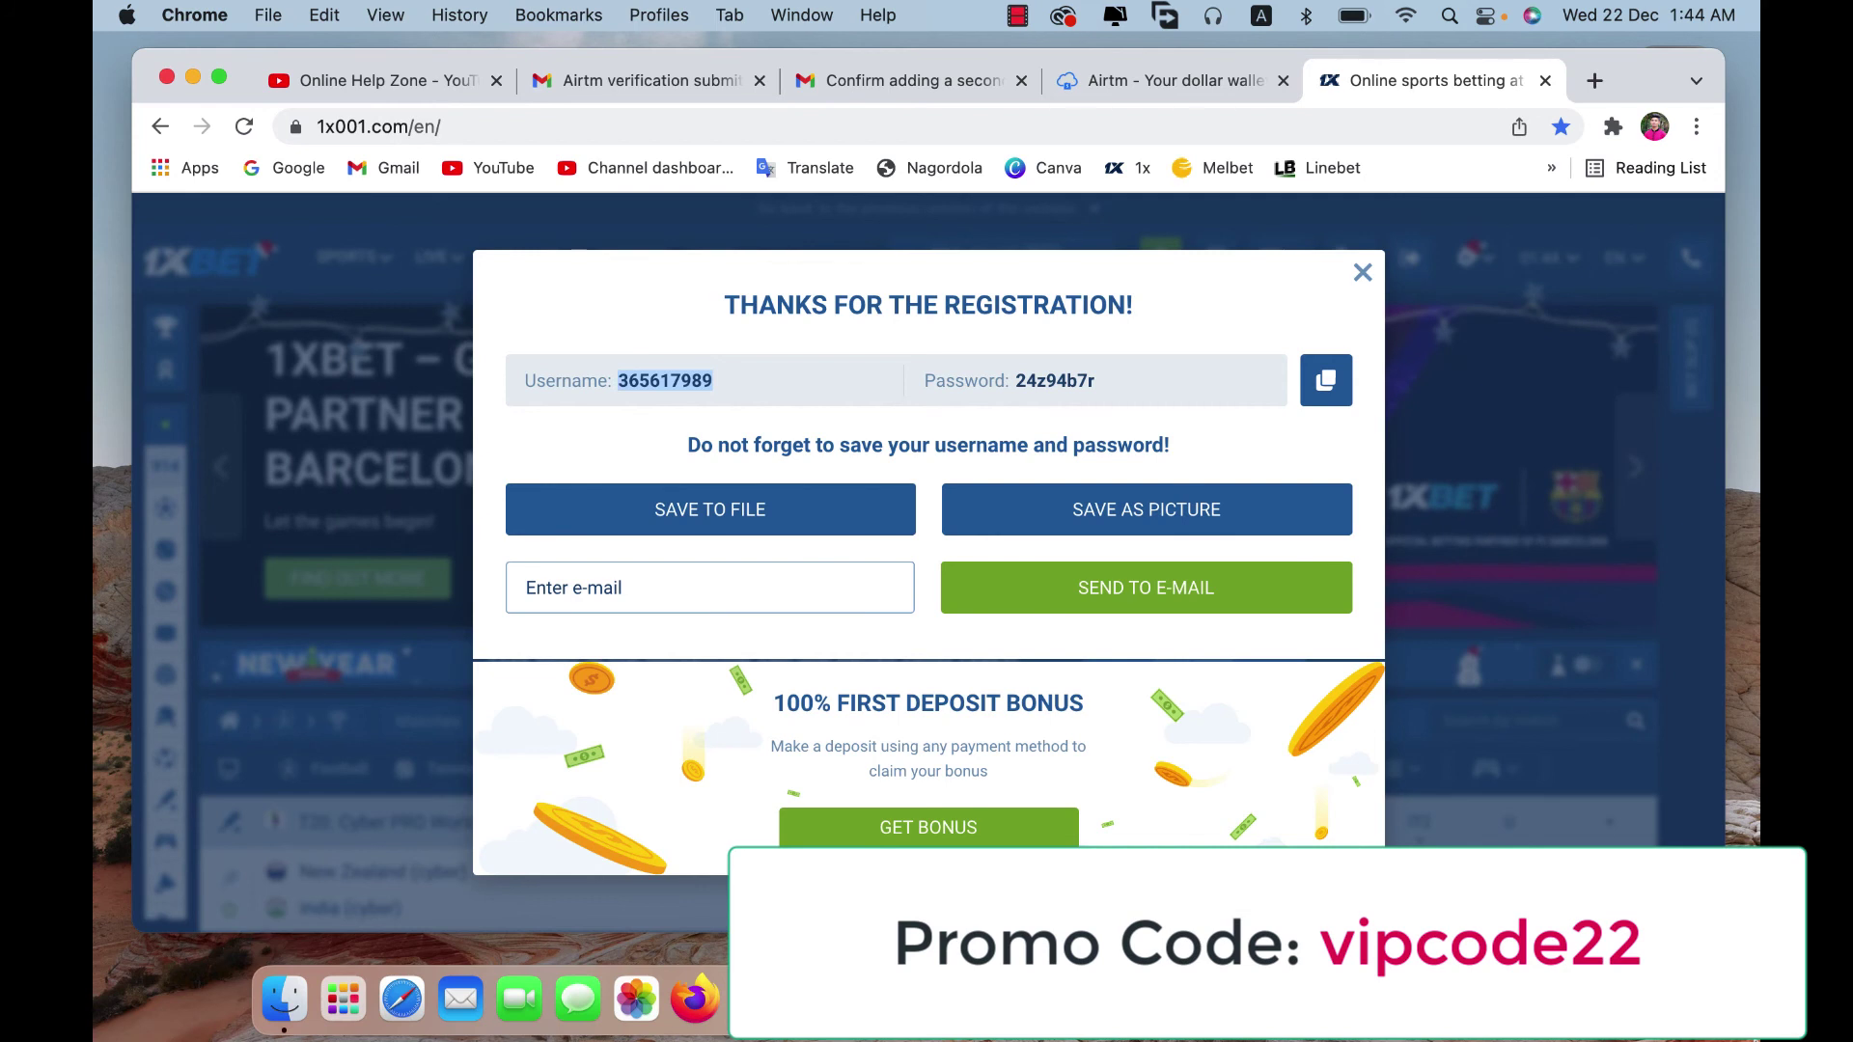
key("super+Tab")
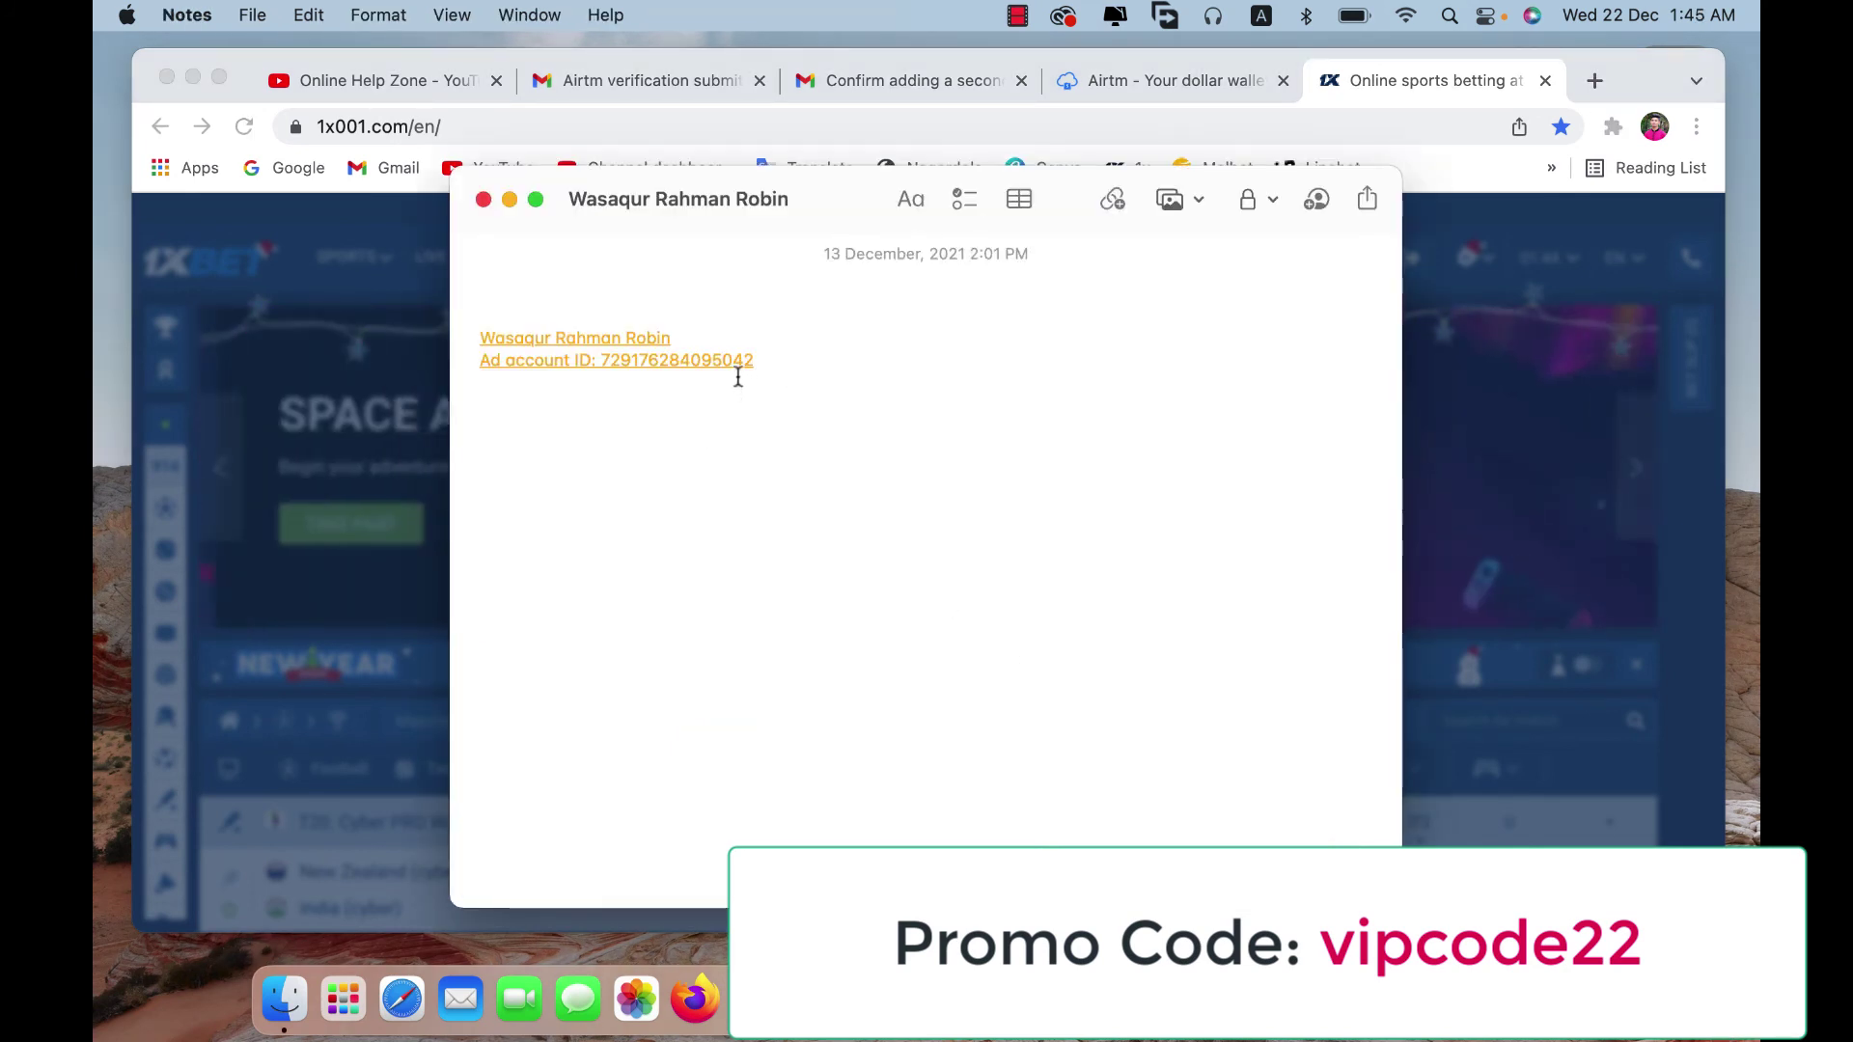
Replace the old note's text with a 'User NameL' label and the pasted new account credential.
left_click_drag(808, 372, 467, 313)
key("BackSpace")
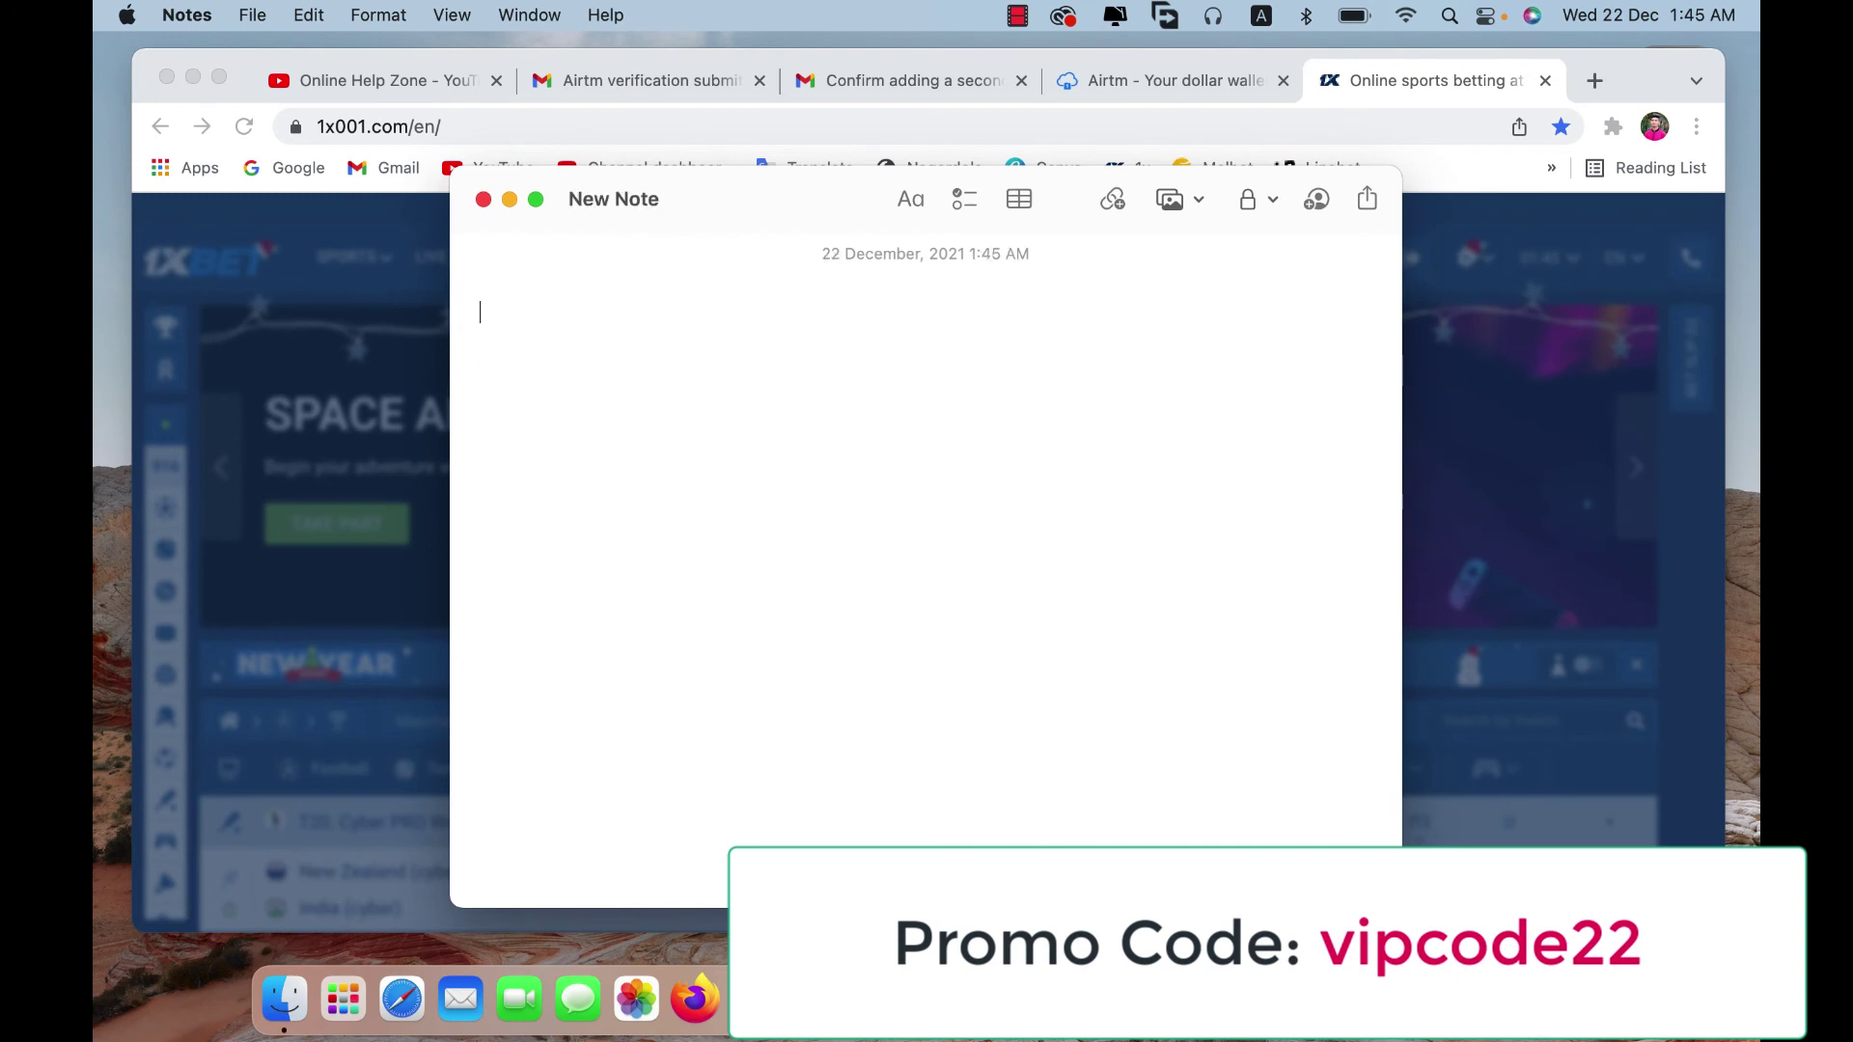
type("User NameL")
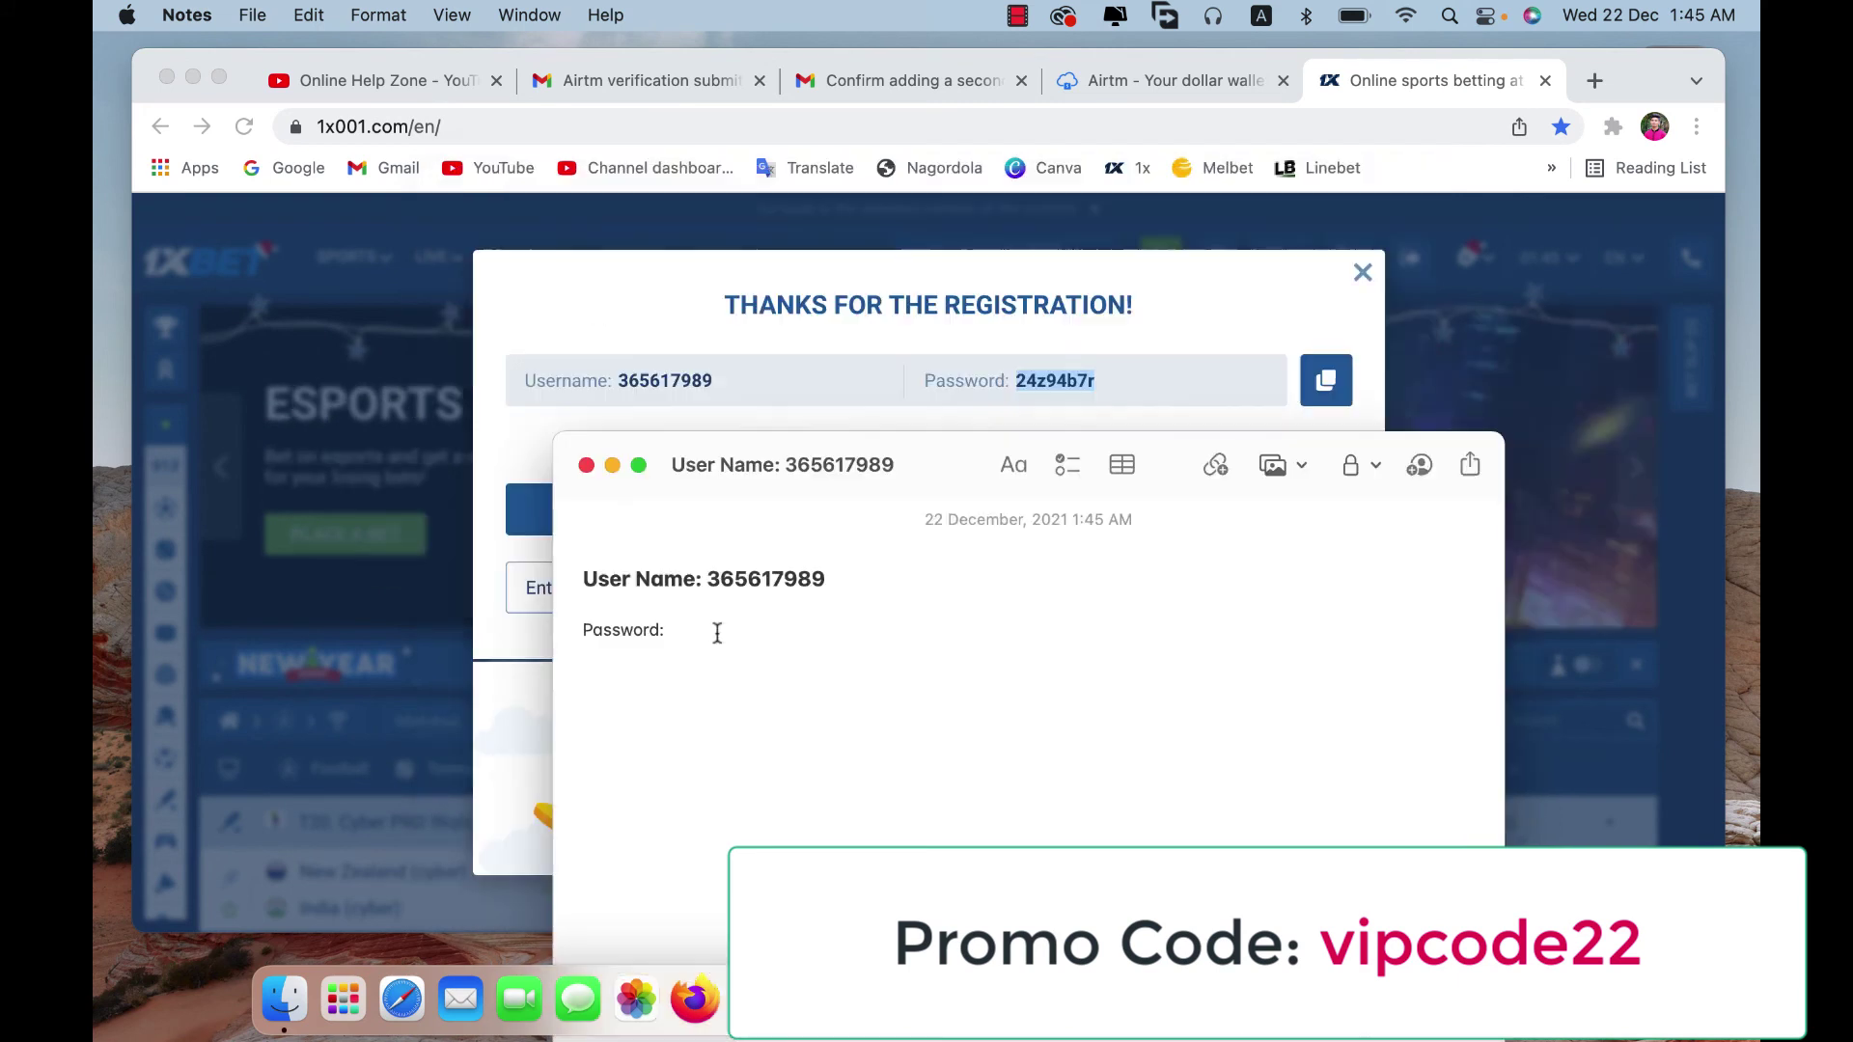
key("super+v")
left_click(840, 301)
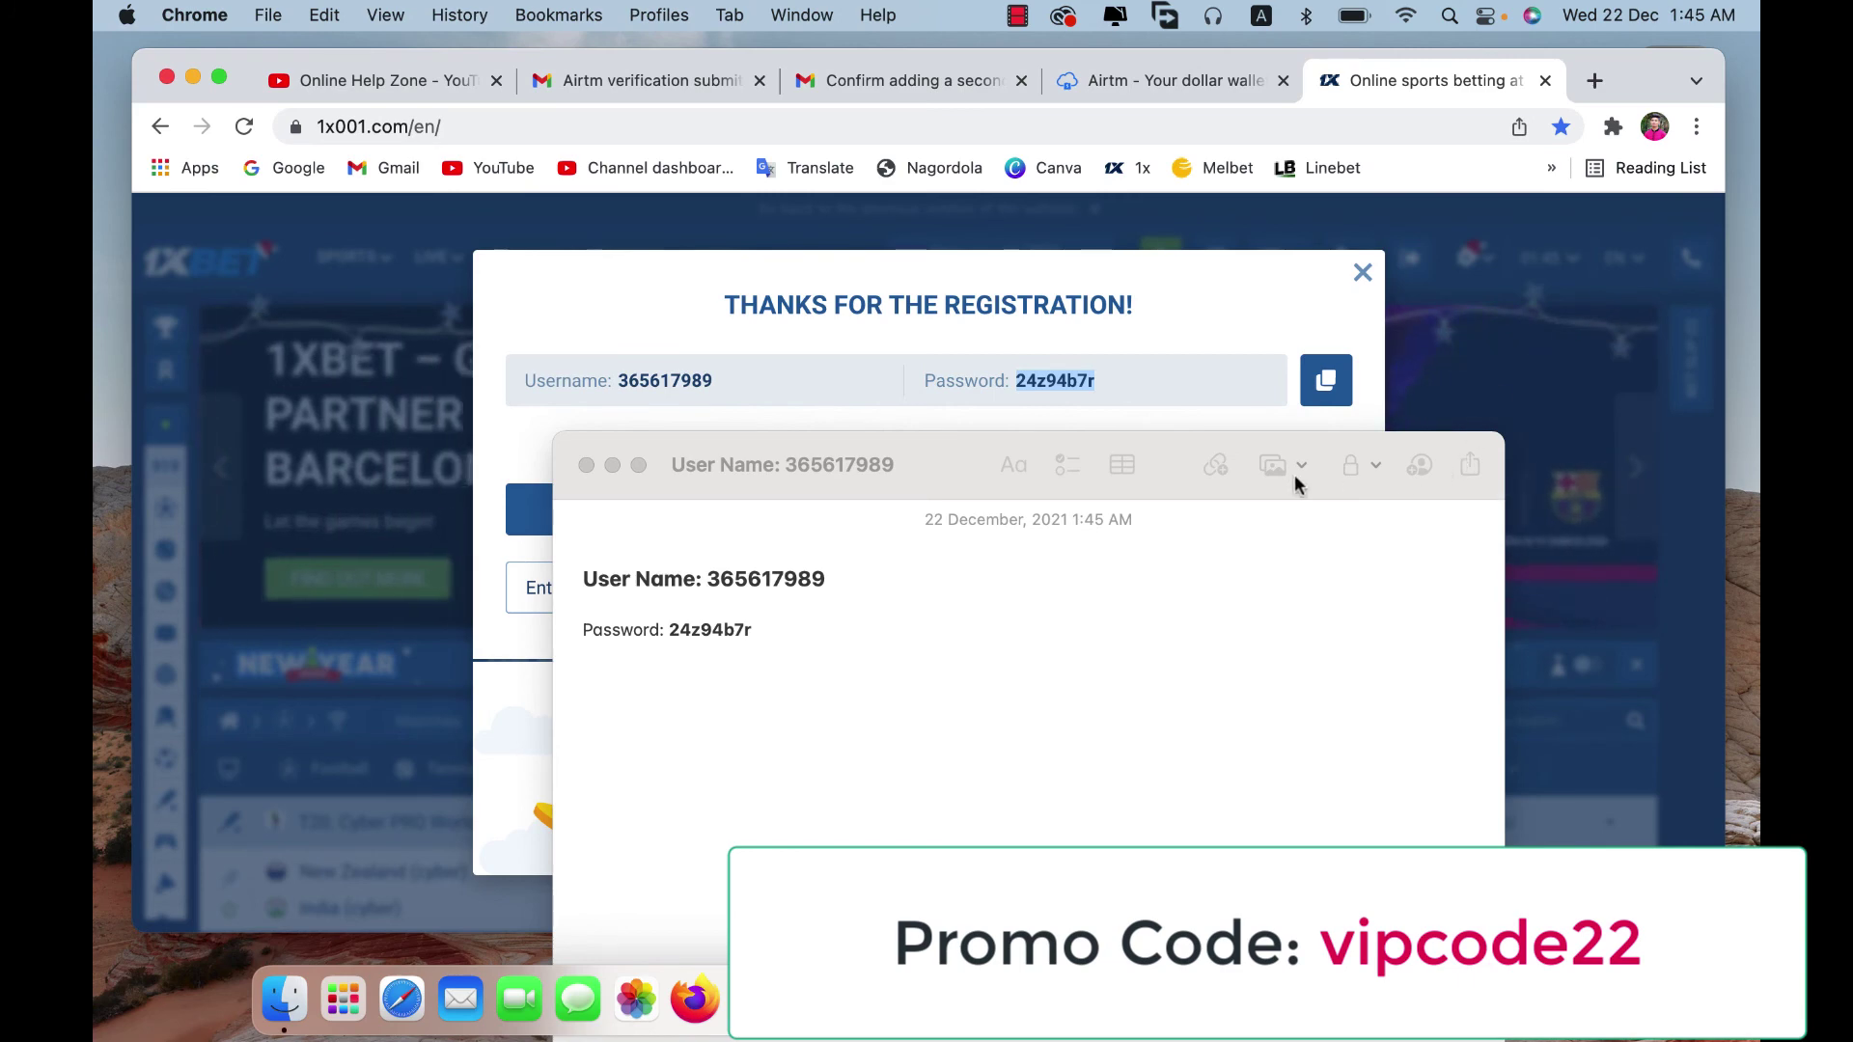
Clear away Notes and the registration confirmation, then go to the account's Personal profile page.
left_click(611, 471)
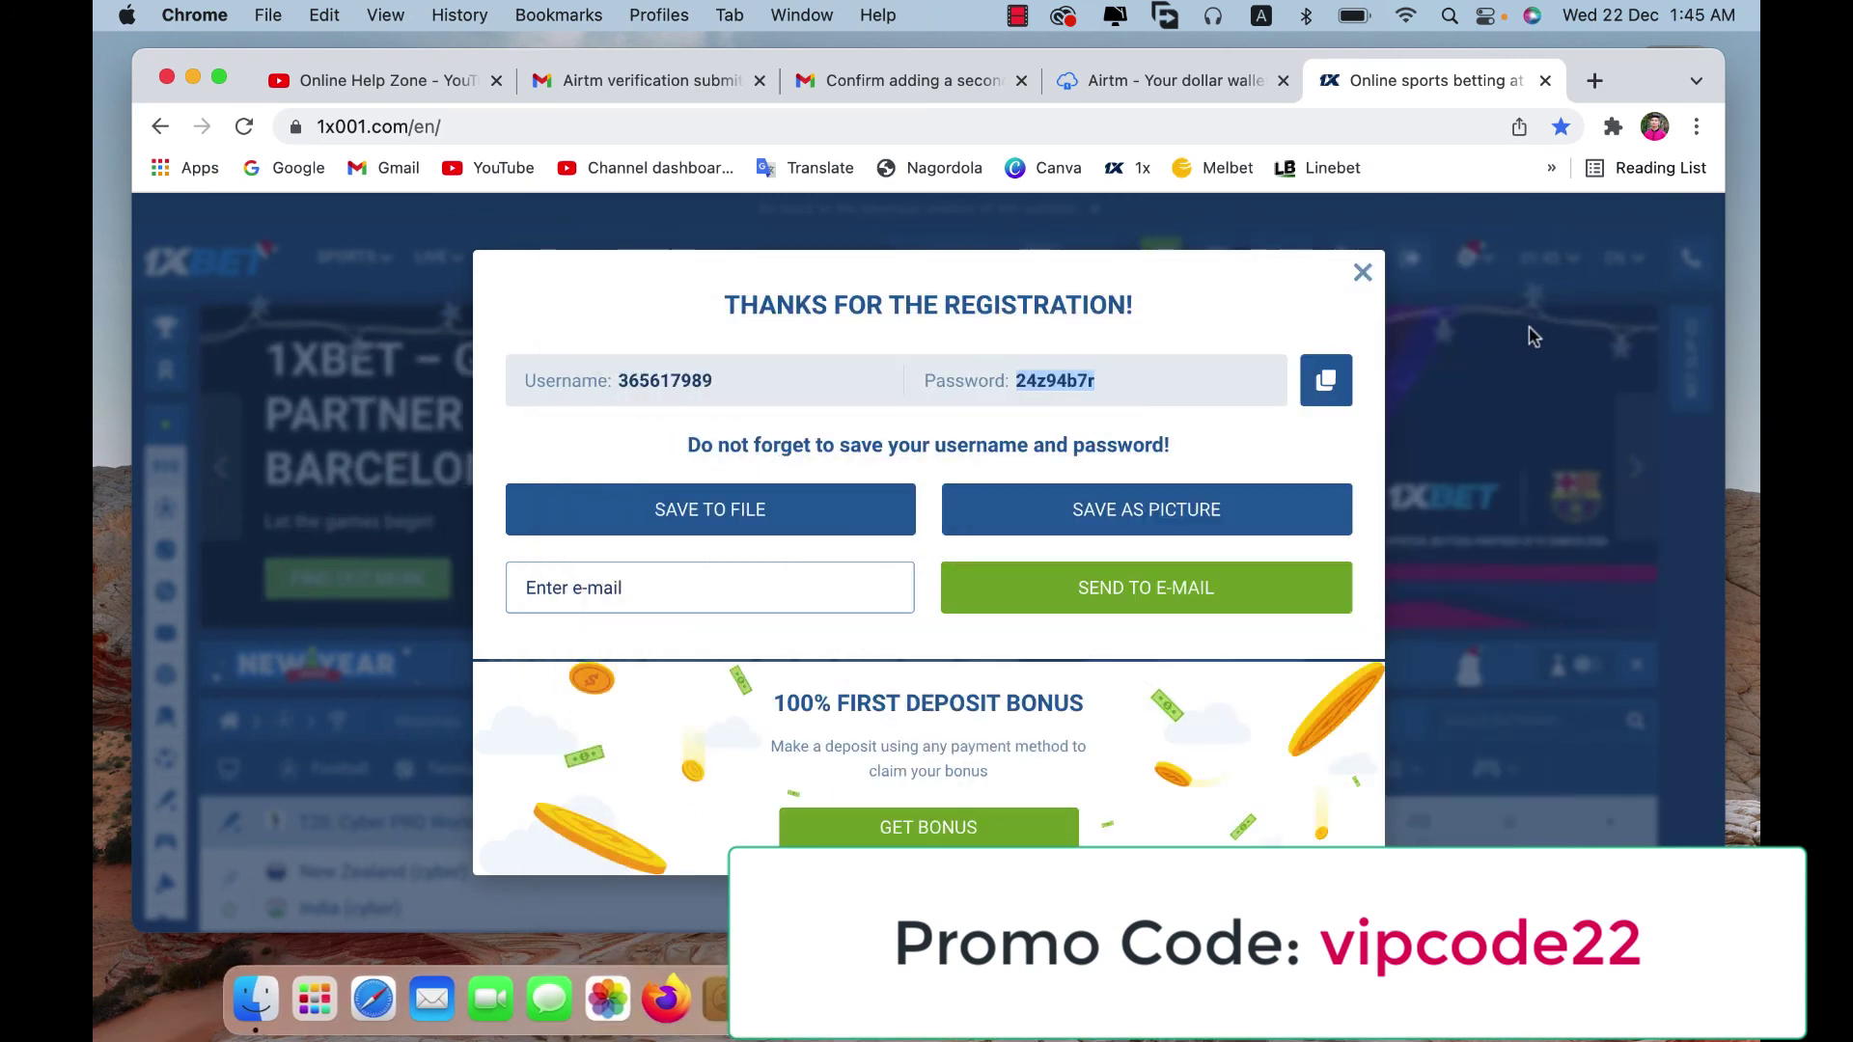
left_click(1362, 274)
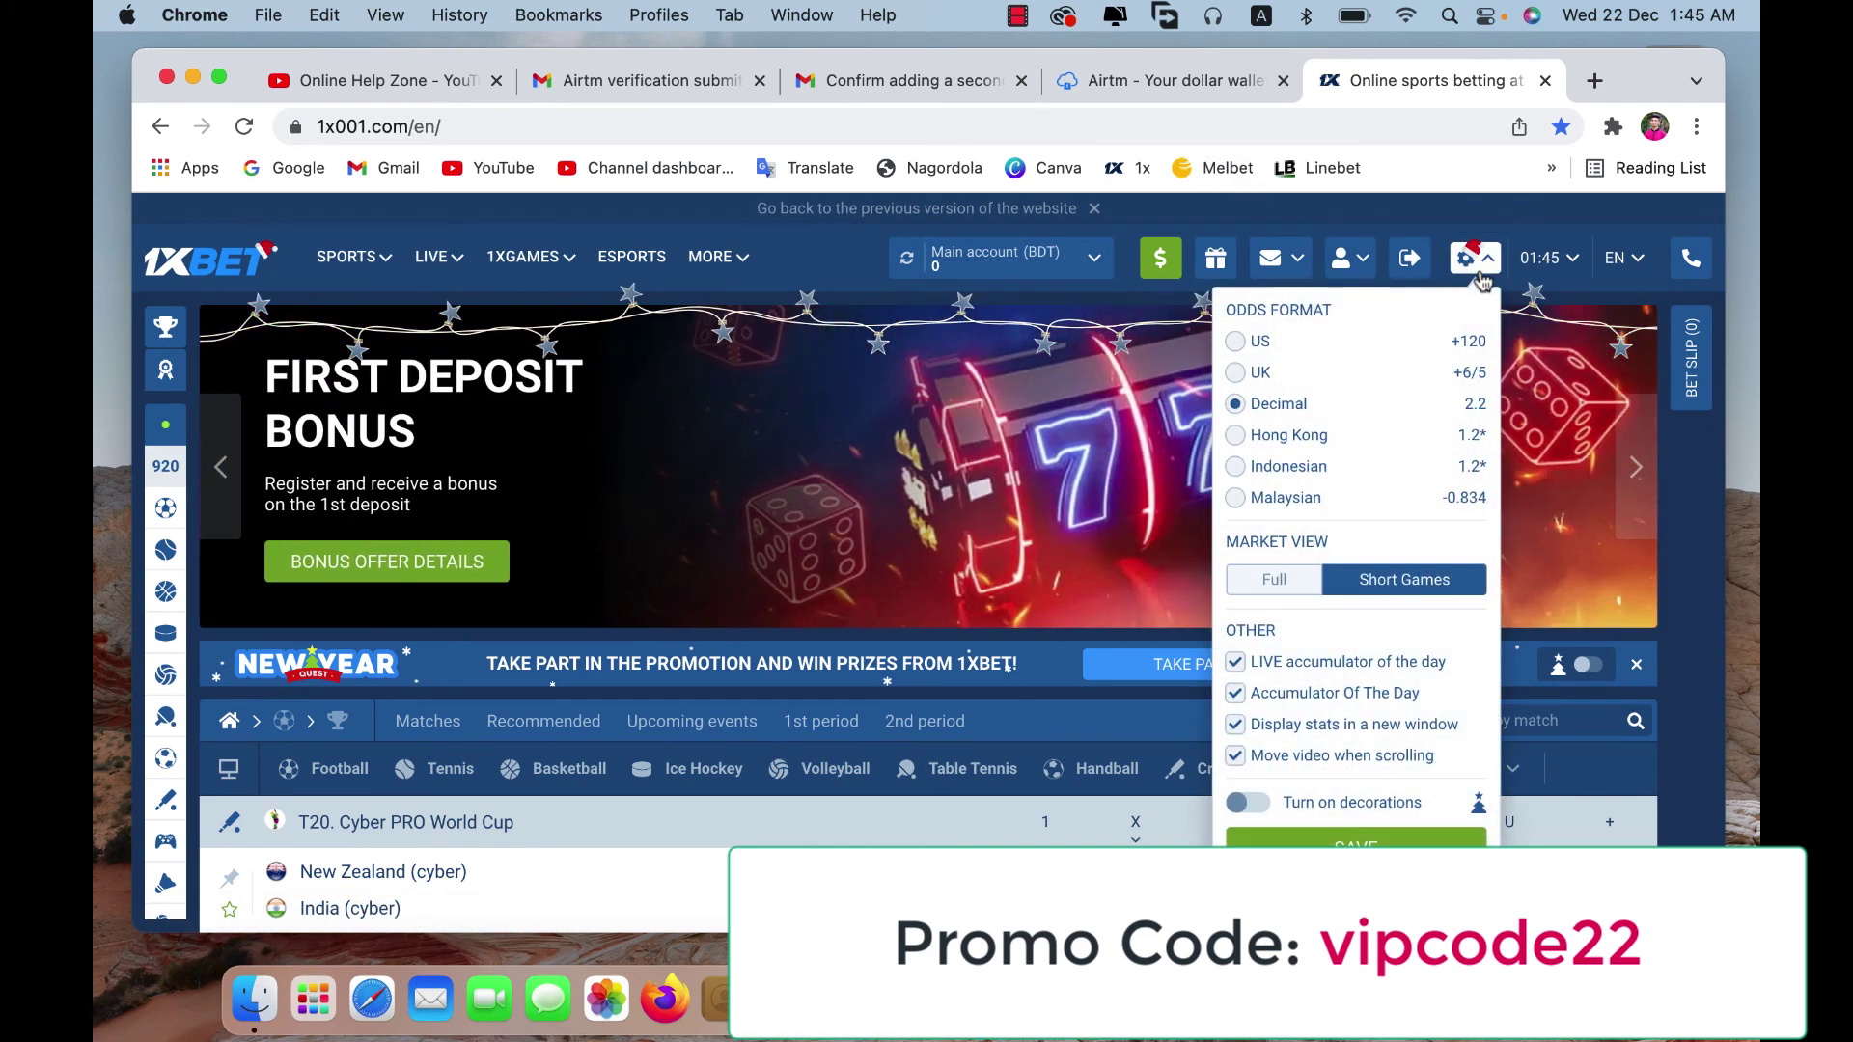
mouse_move(1375, 273)
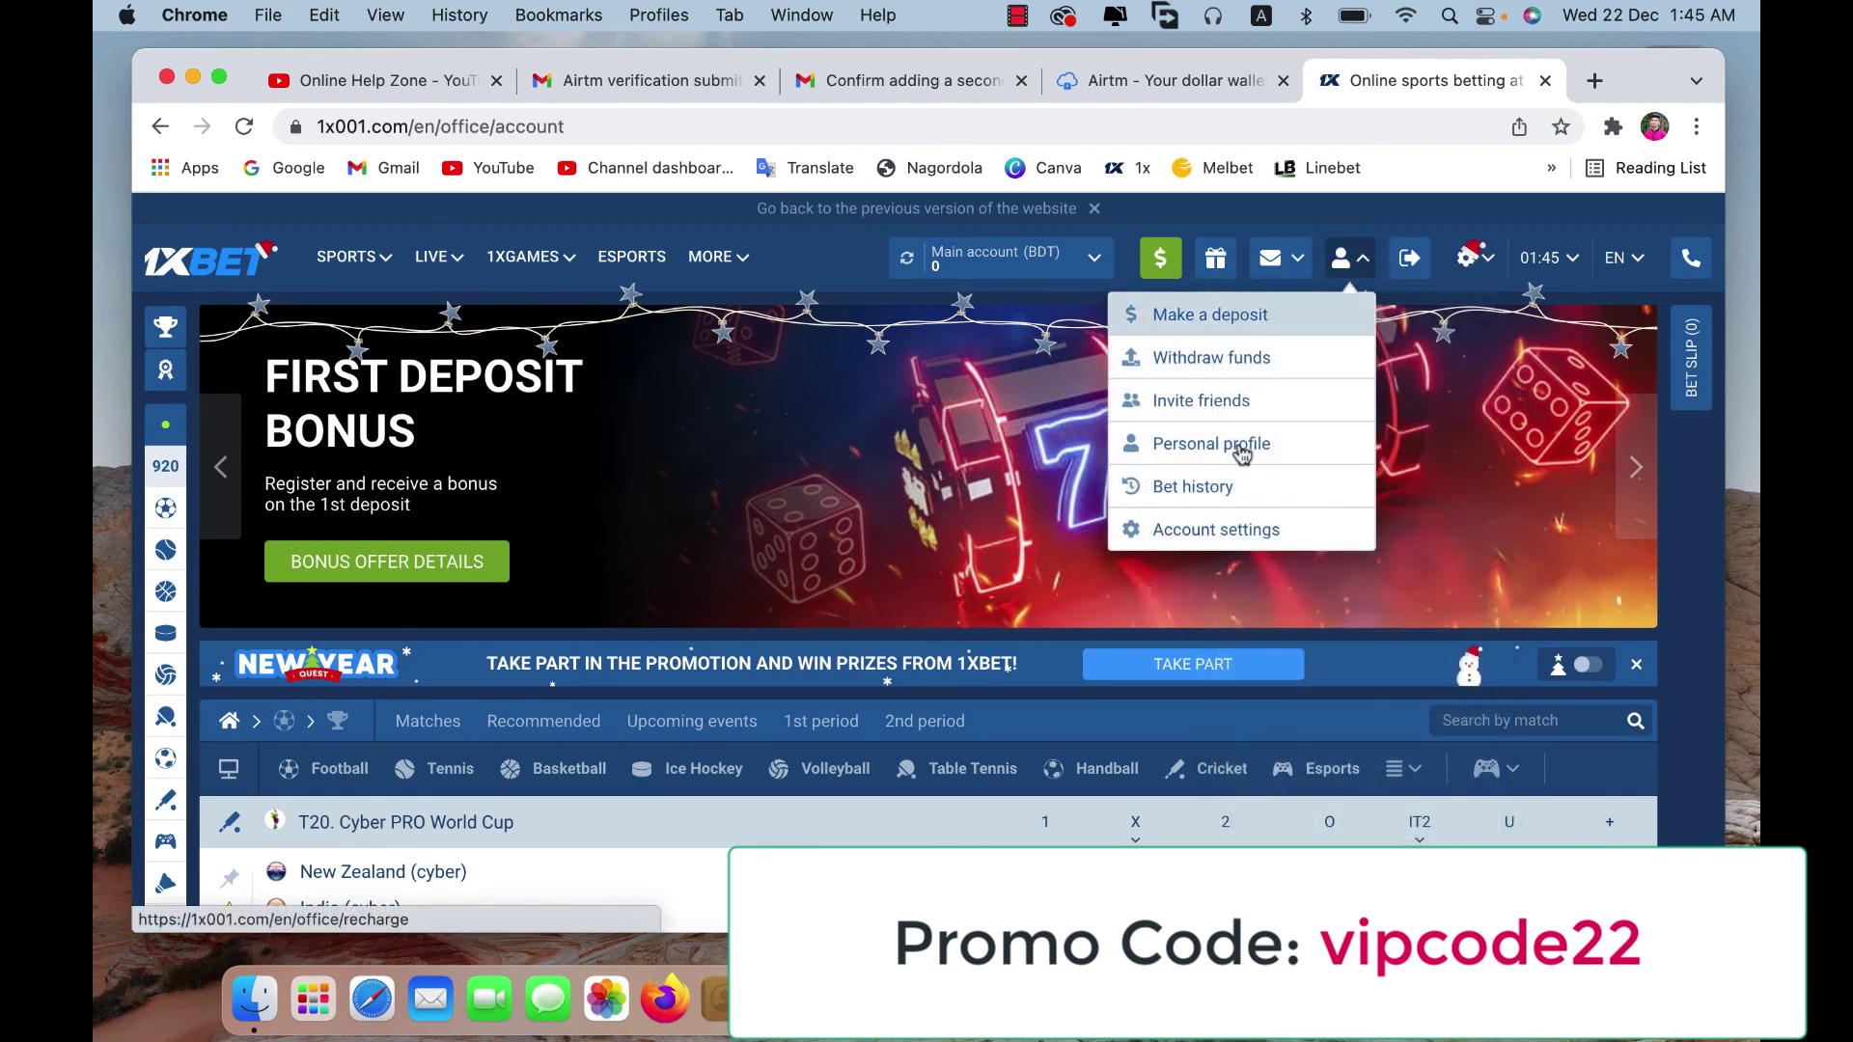
left_click(1242, 456)
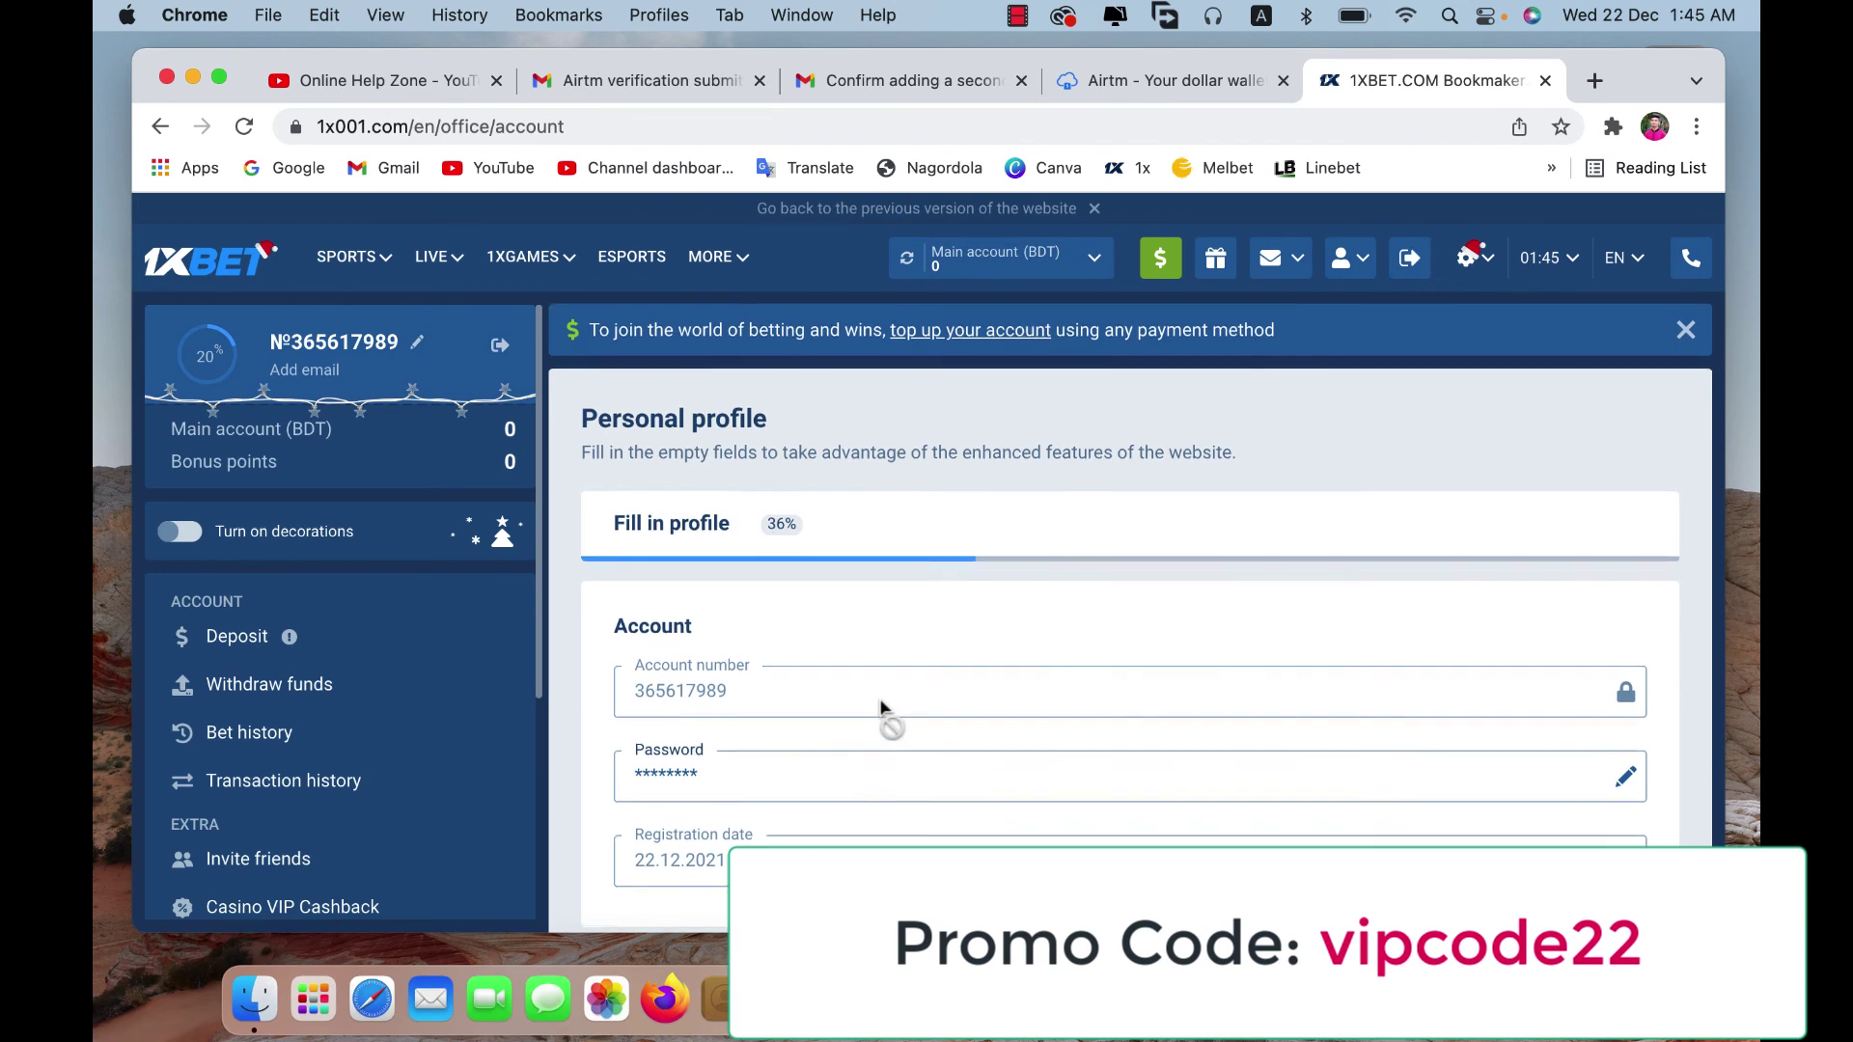
Review the profile's blank personal fields, country Bangladesh and National identity card document type.
scroll(882, 712, "down", 3)
scroll(880, 709, "down", 1)
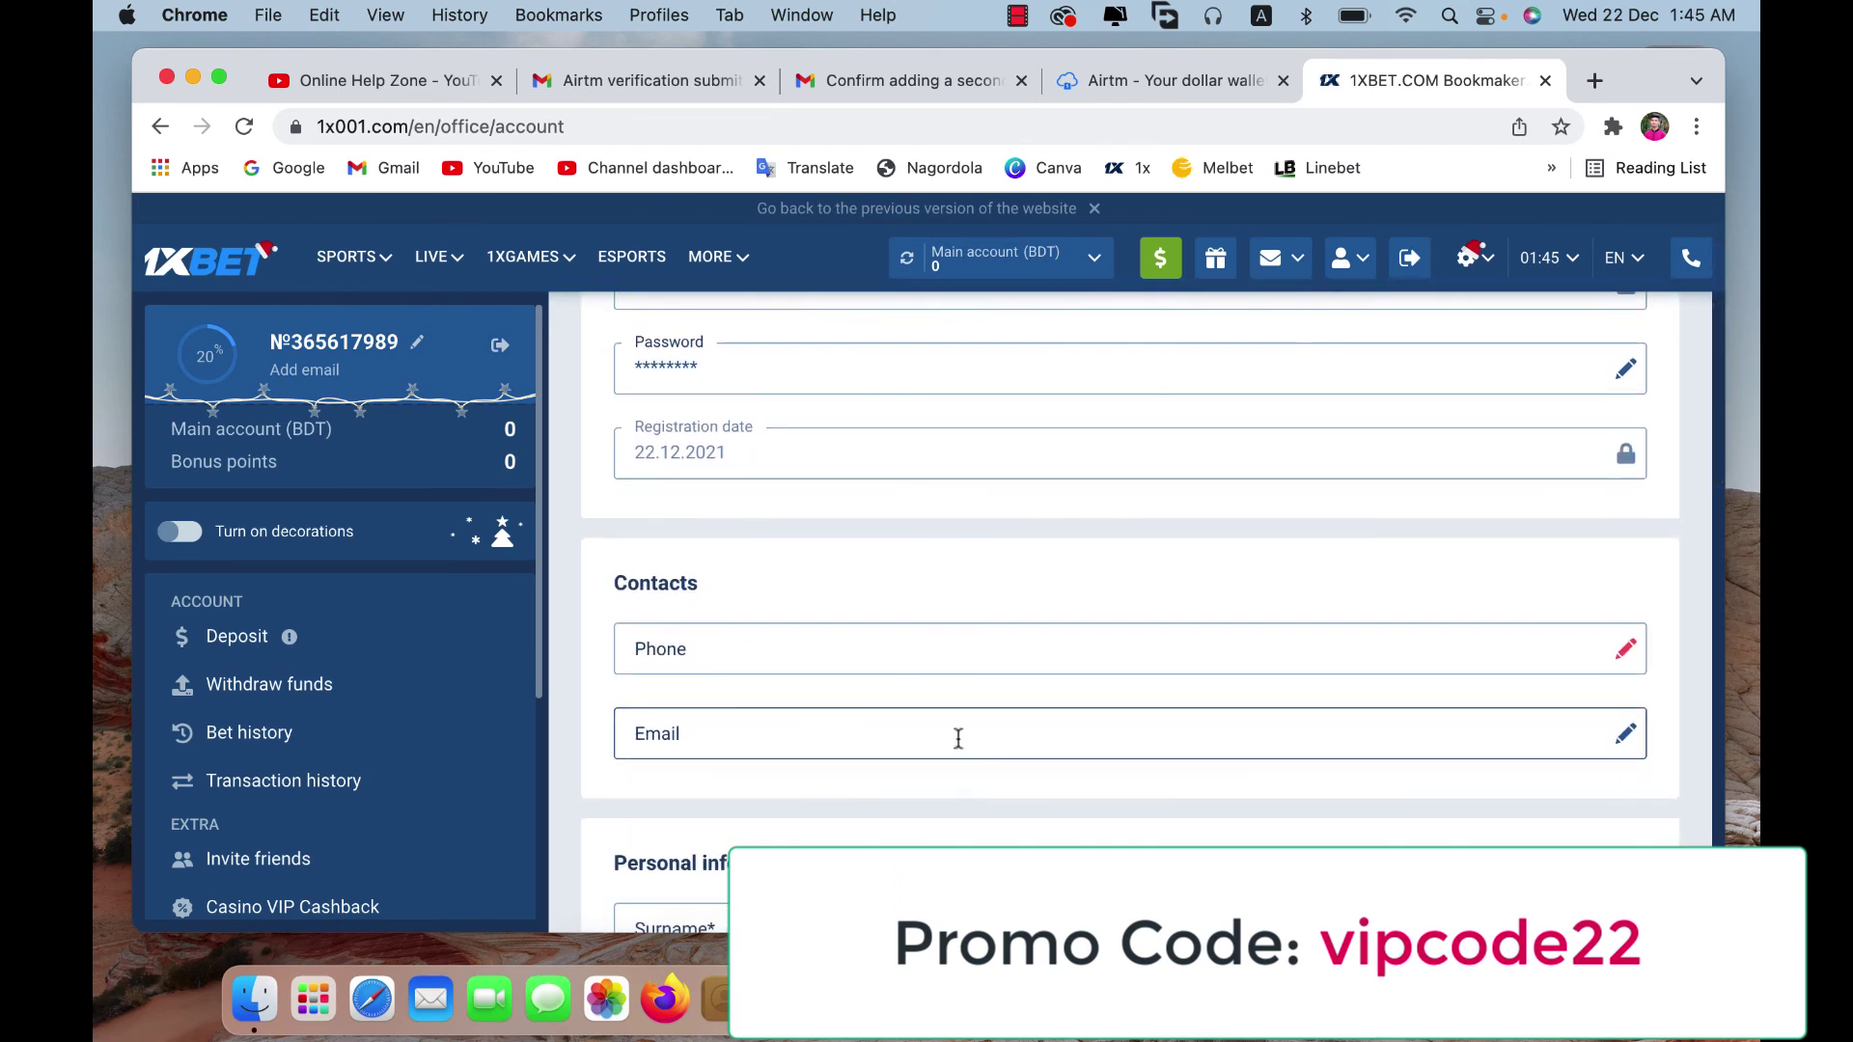
scroll(956, 740, "down", 2)
scroll(1100, 719, "down", 2)
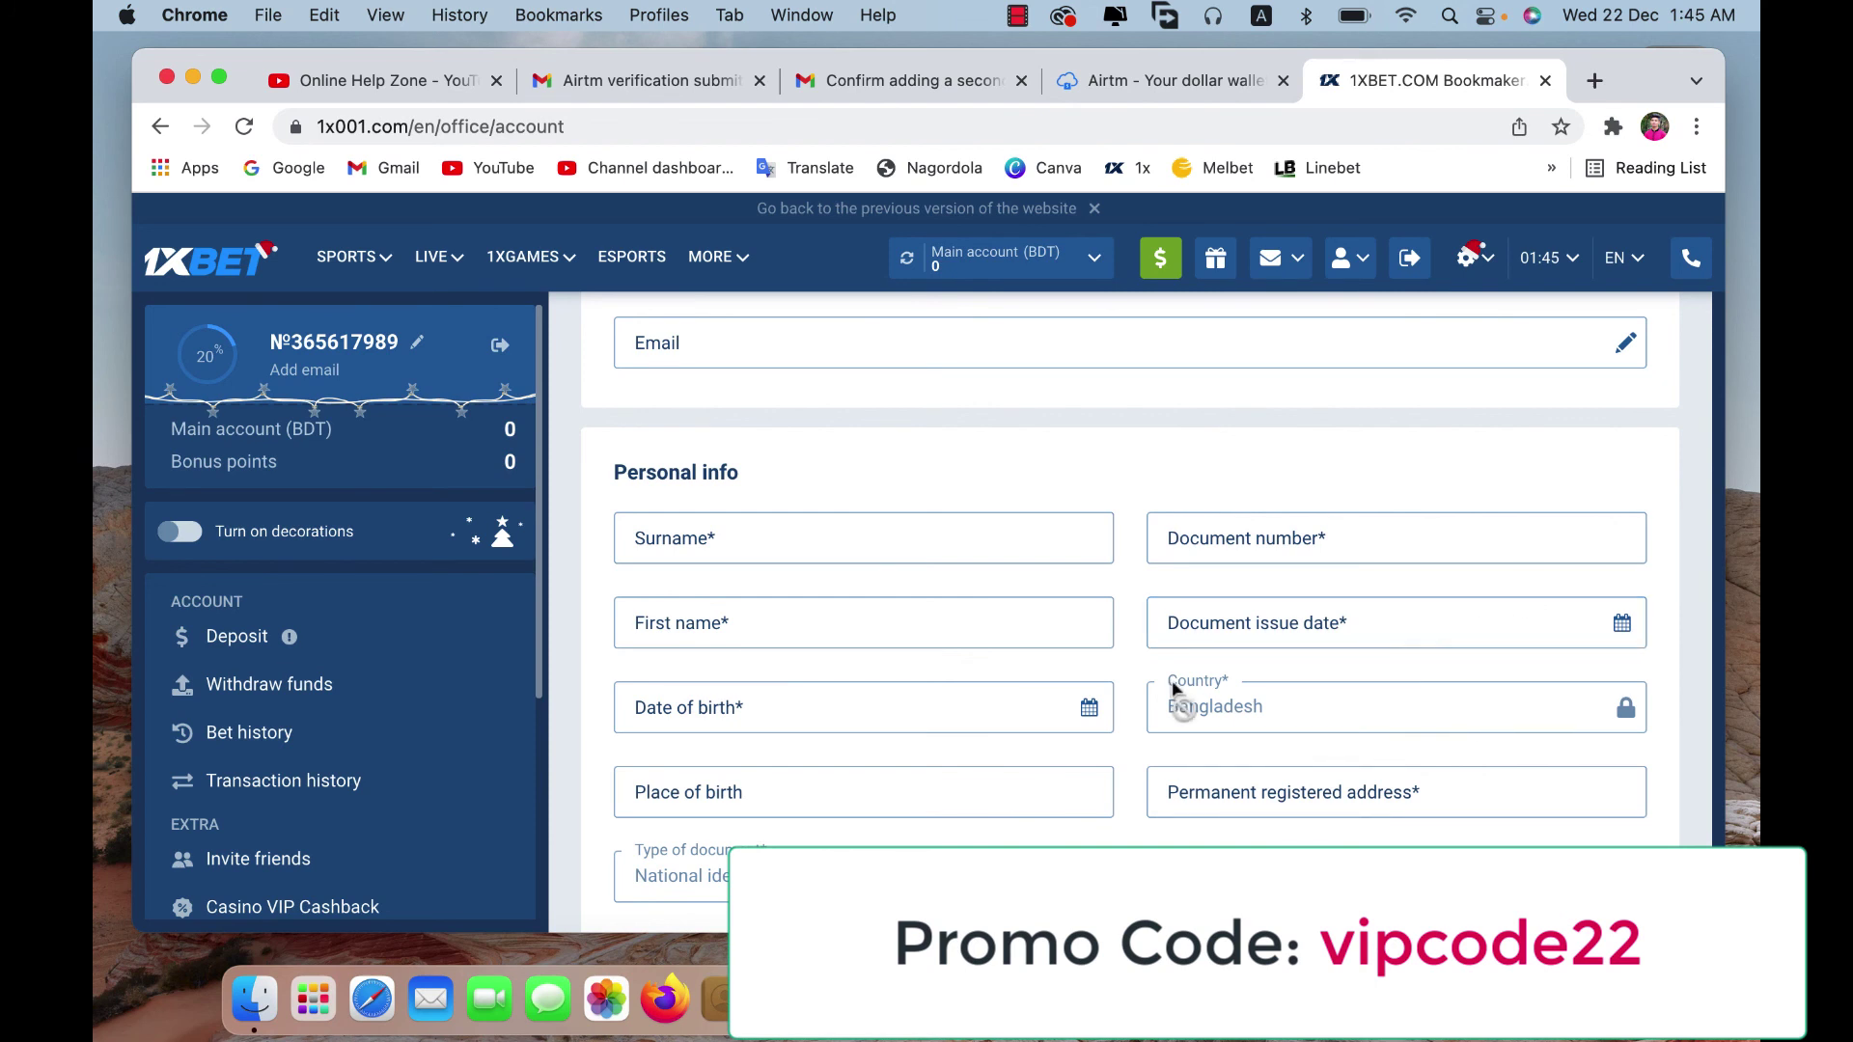
scroll(914, 754, "down", 2)
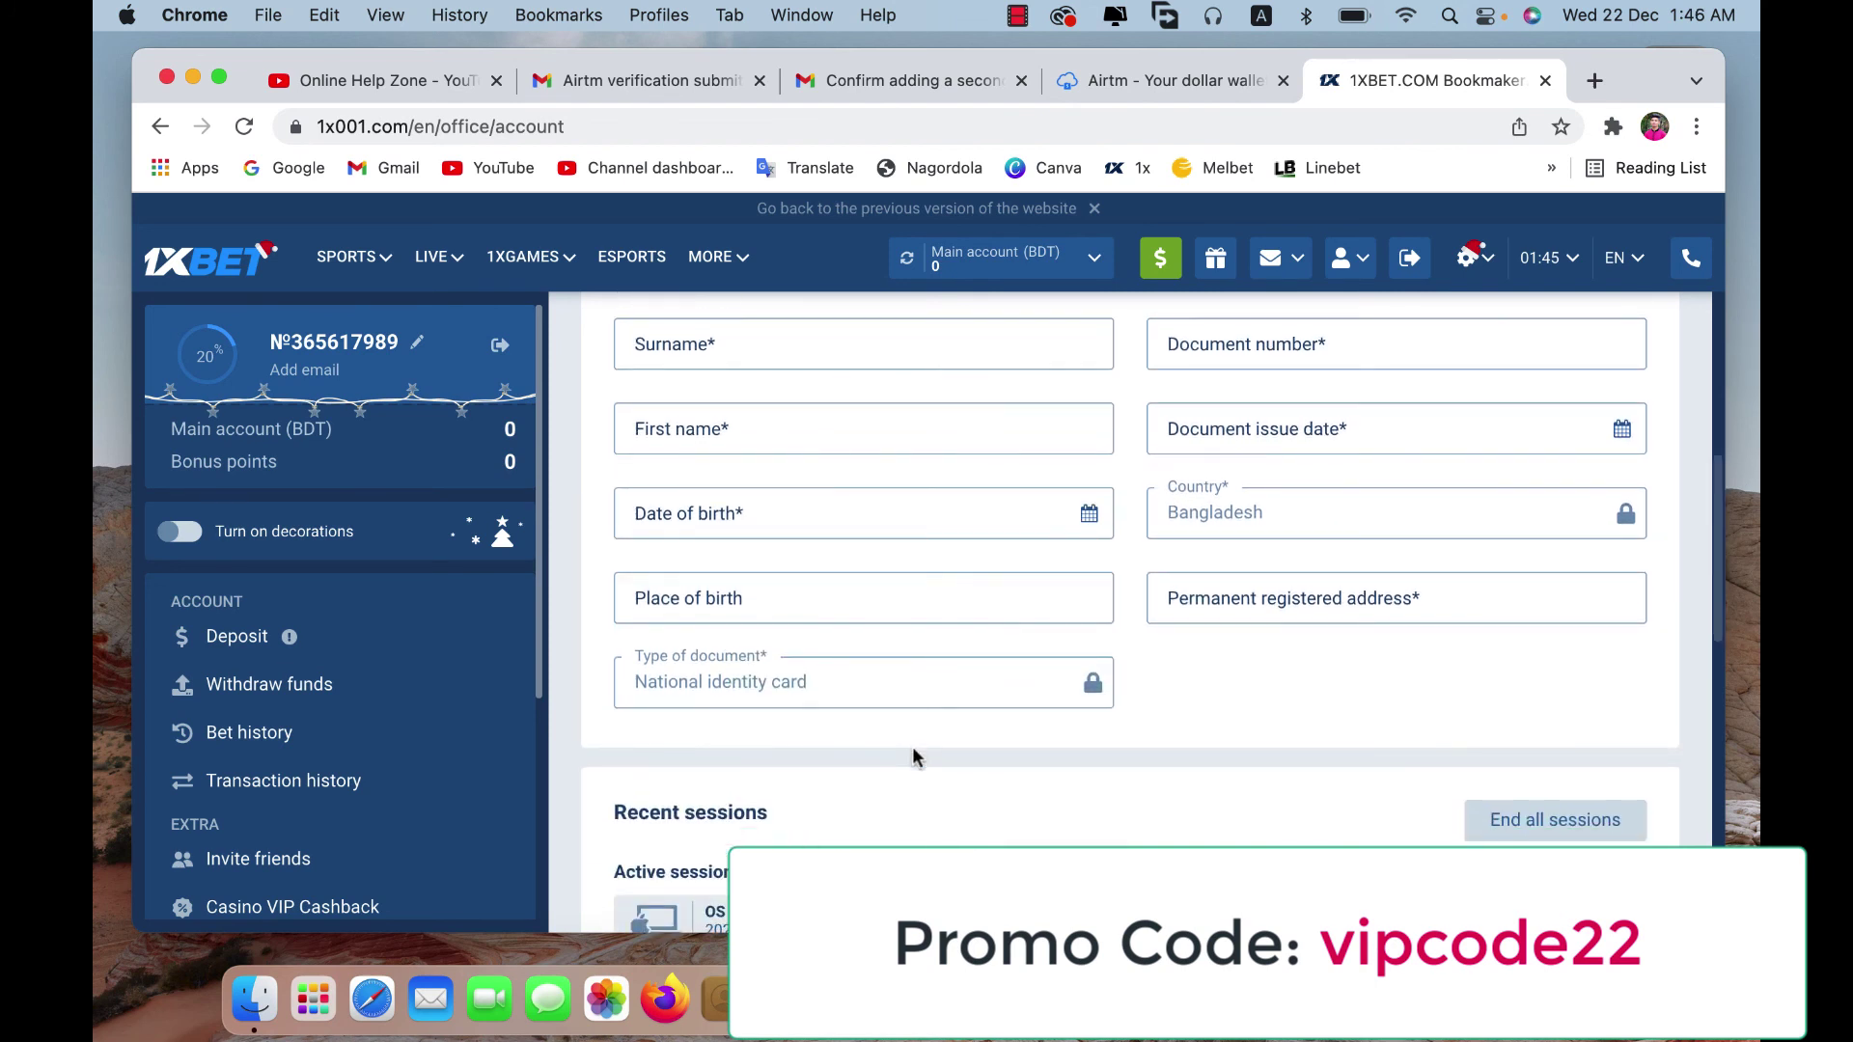
scroll(914, 754, "down", 2)
scroll(957, 582, "up", 3)
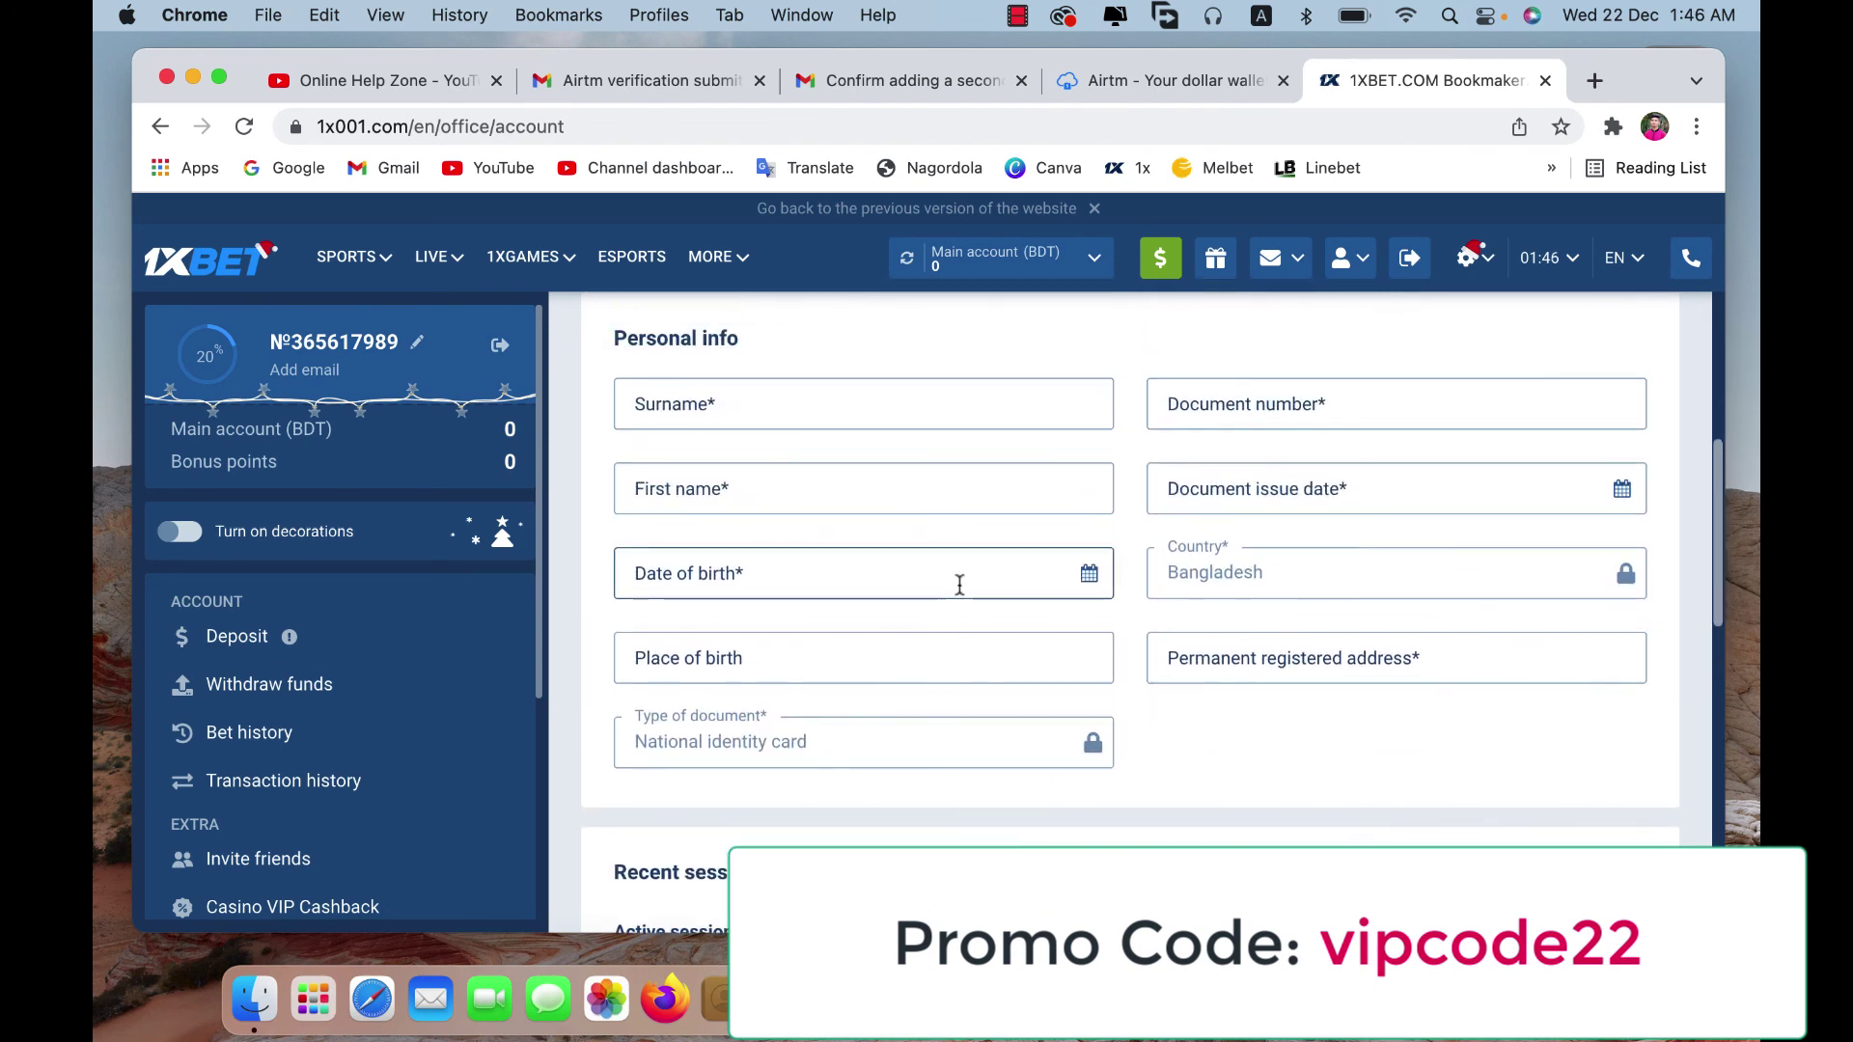
scroll(957, 582, "down", 2)
scroll(957, 582, "down", 3)
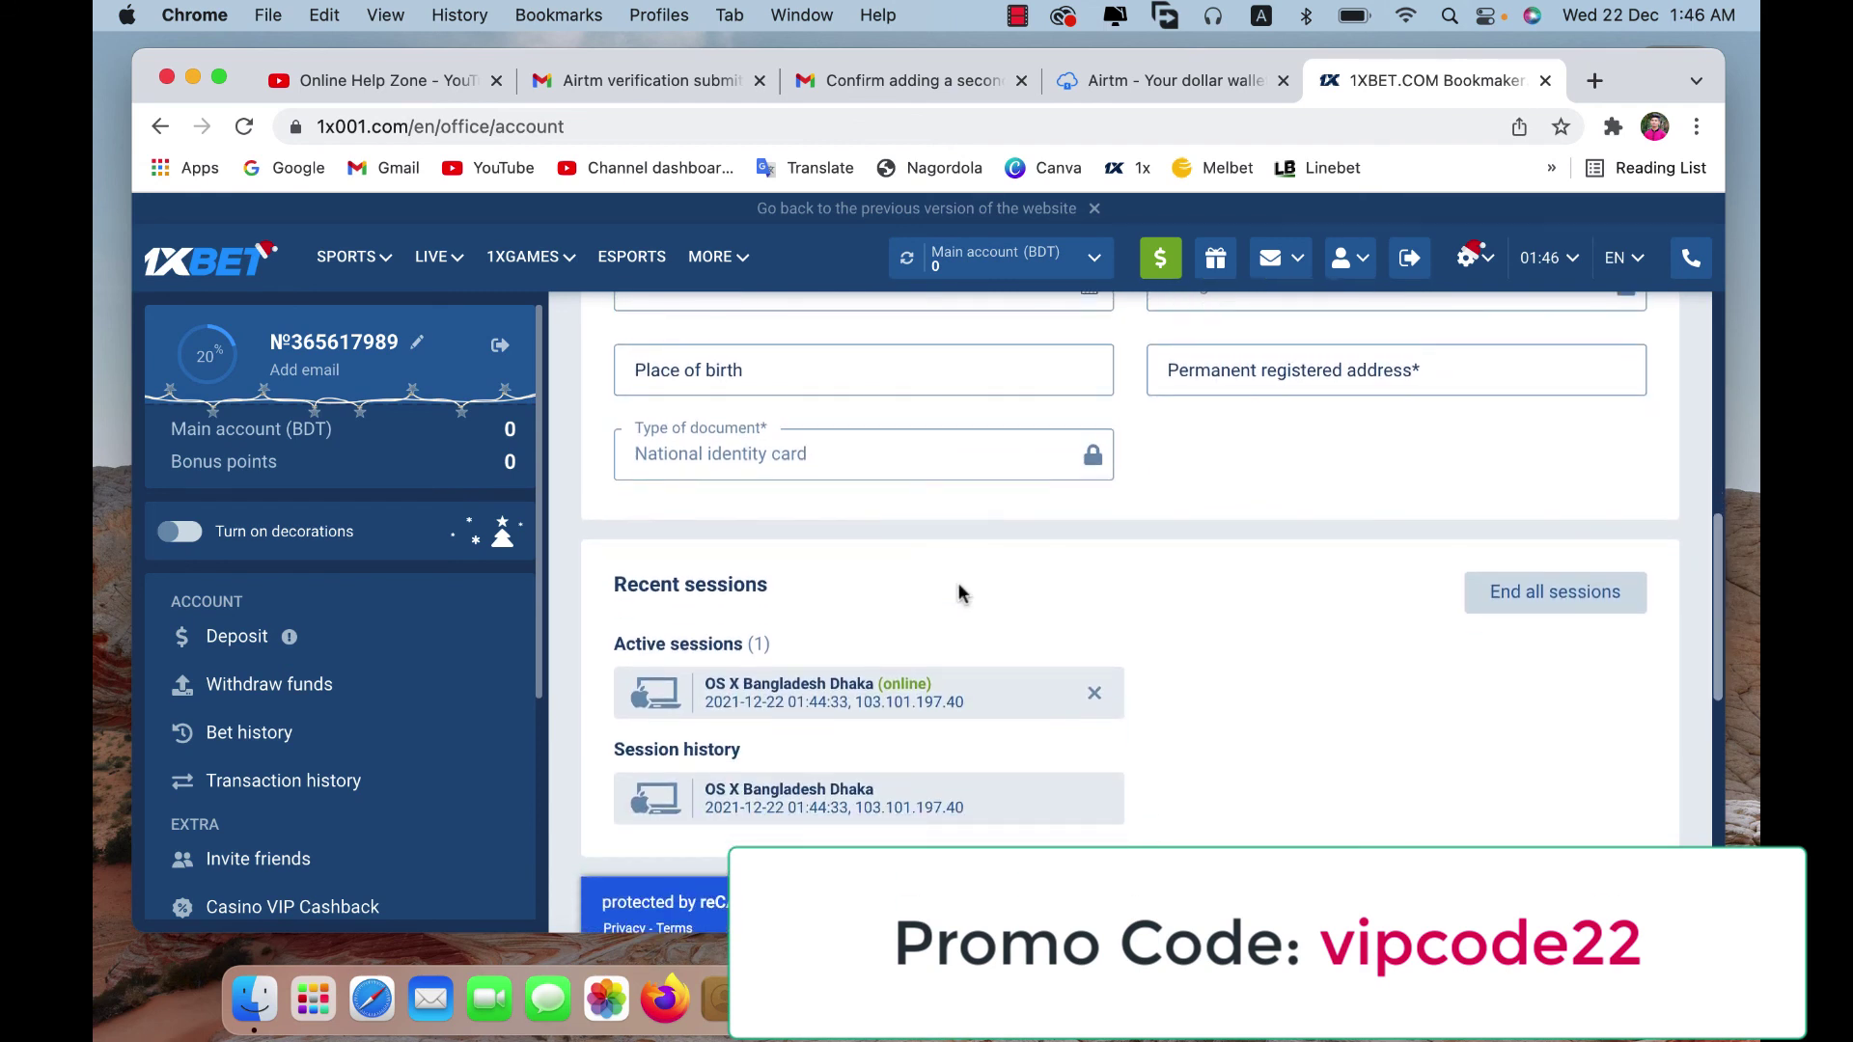
scroll(1231, 675, "down", 3)
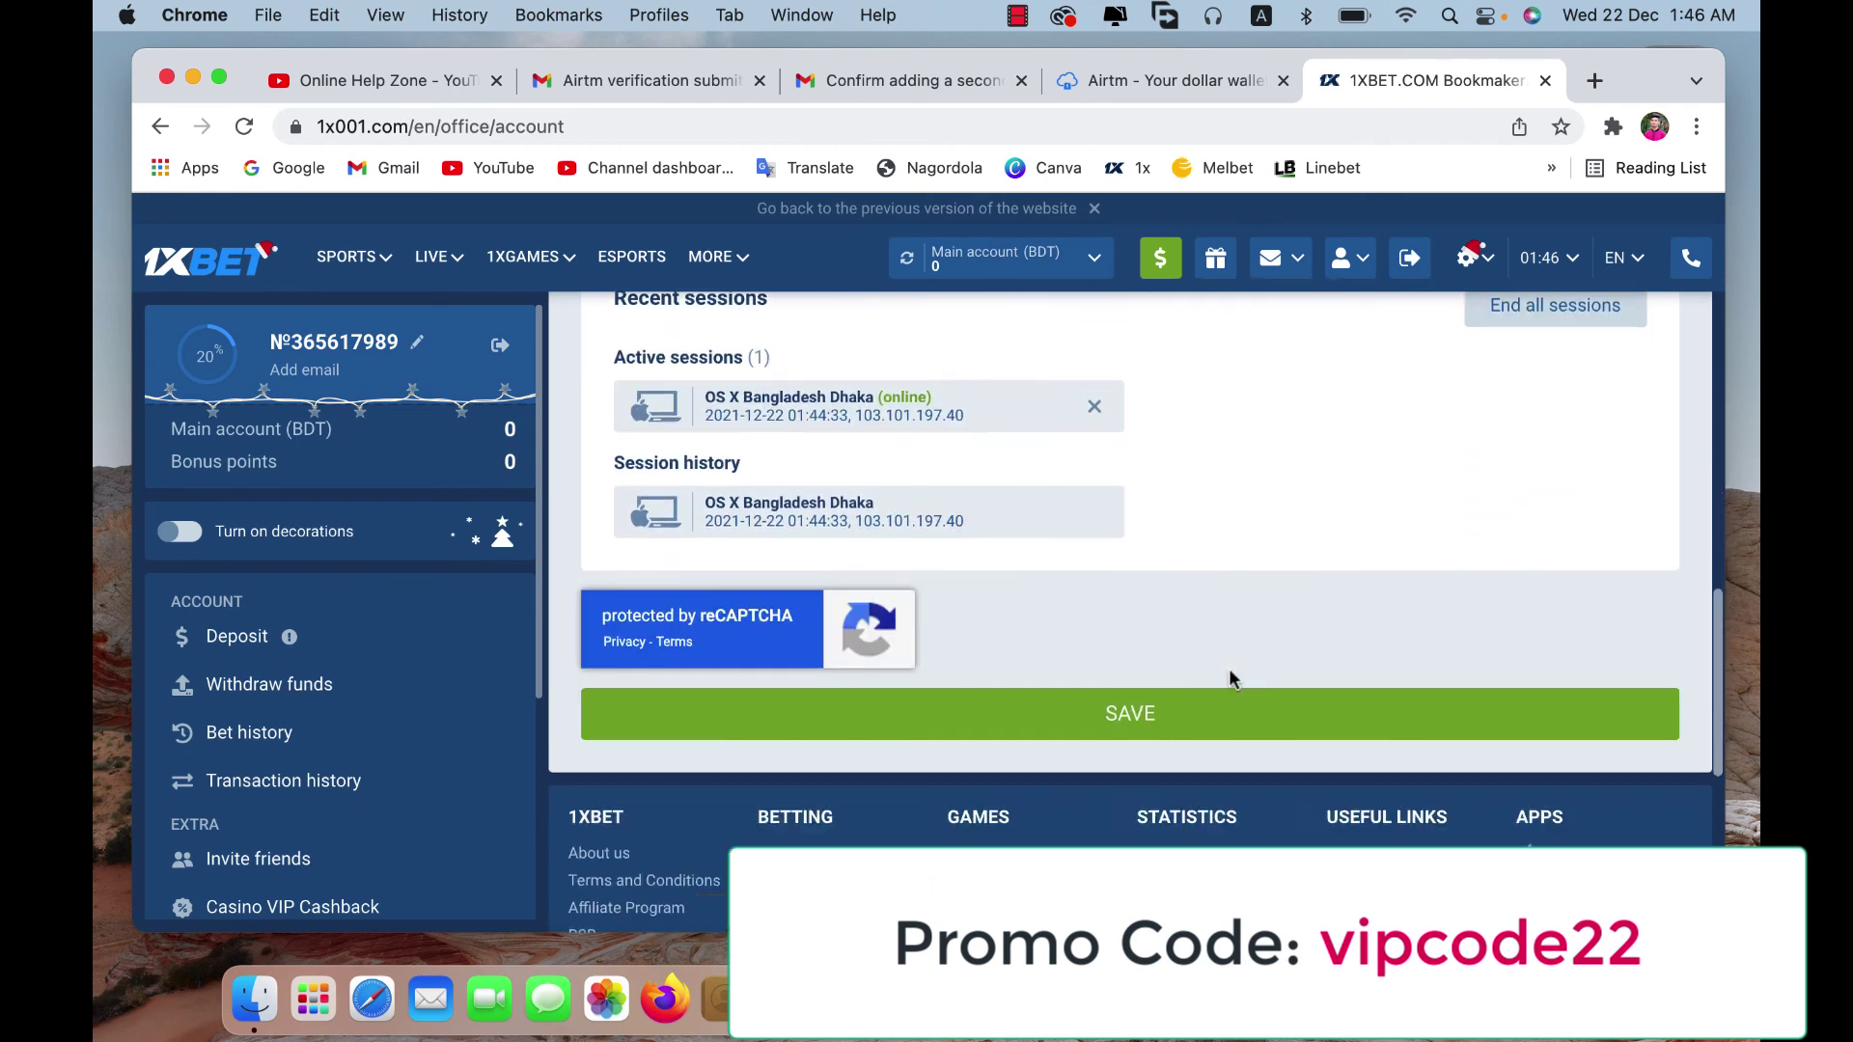
scroll(1234, 676, "up", 1)
scroll(1234, 680, "up", 1)
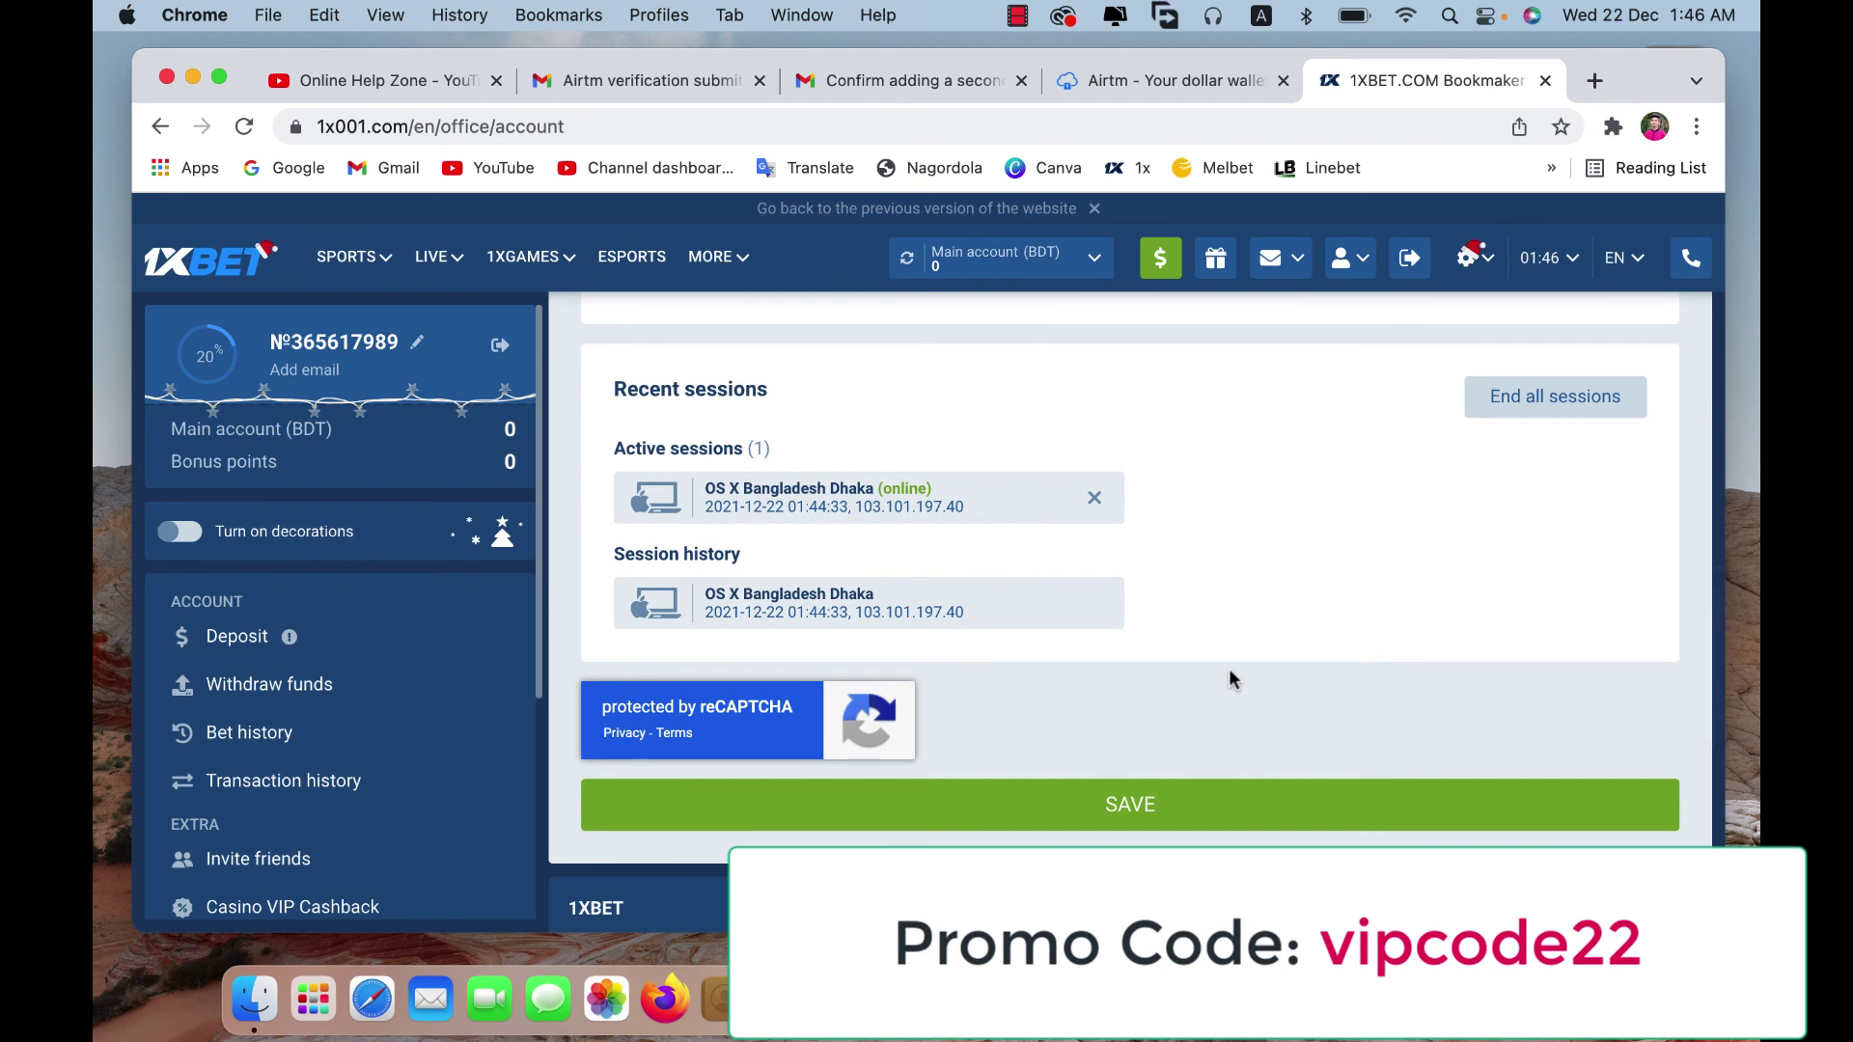